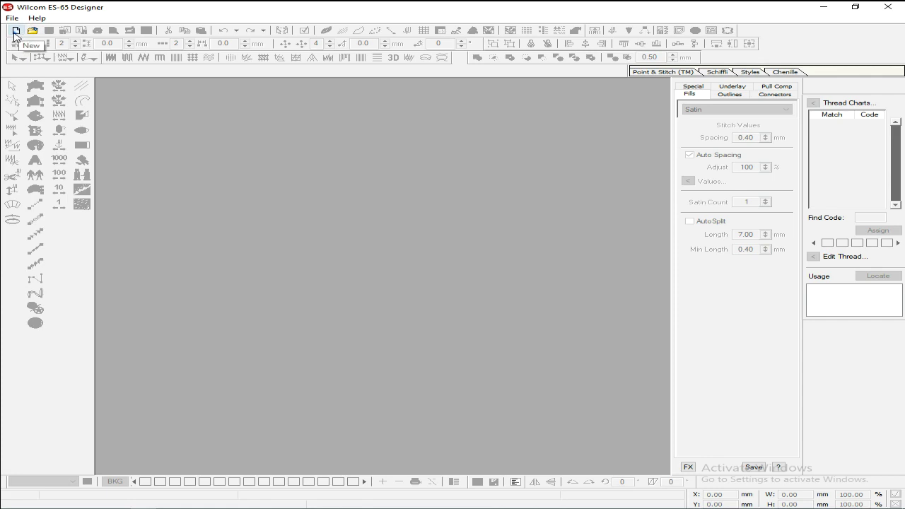
# Step: Create a new design and open the existing Design2 file from the Desktop
pyautogui.click(16, 31)
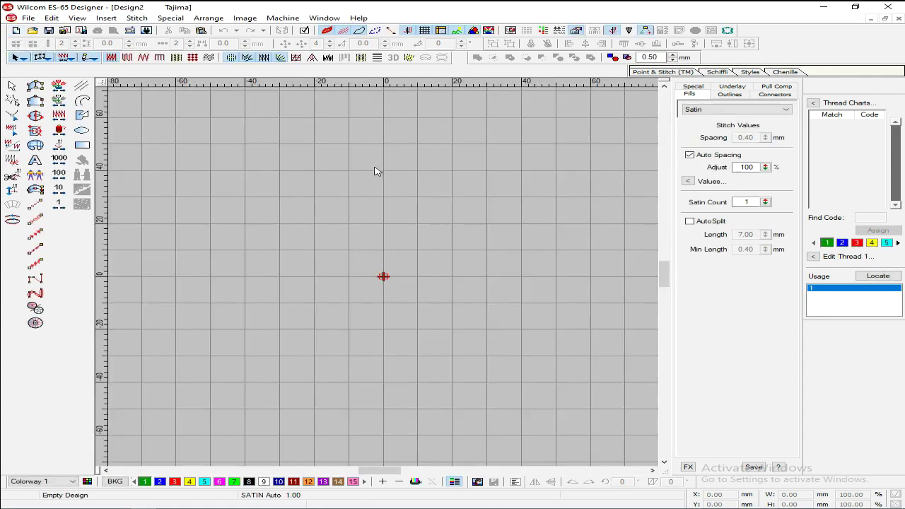
pyautogui.click(280, 59)
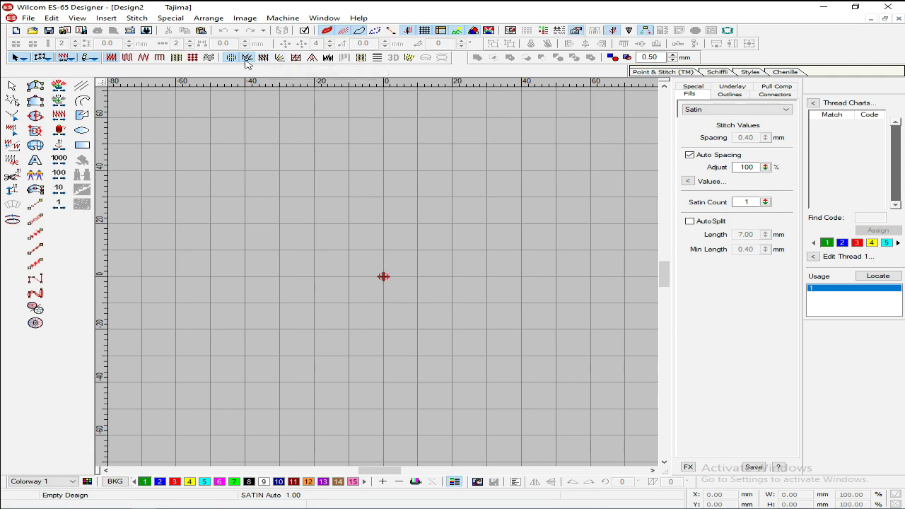
pyautogui.click(32, 32)
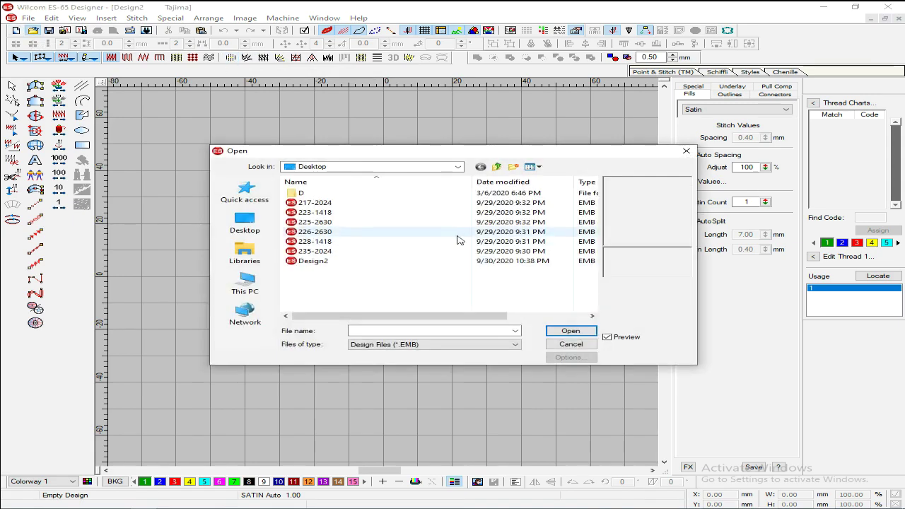
pyautogui.click(326, 262)
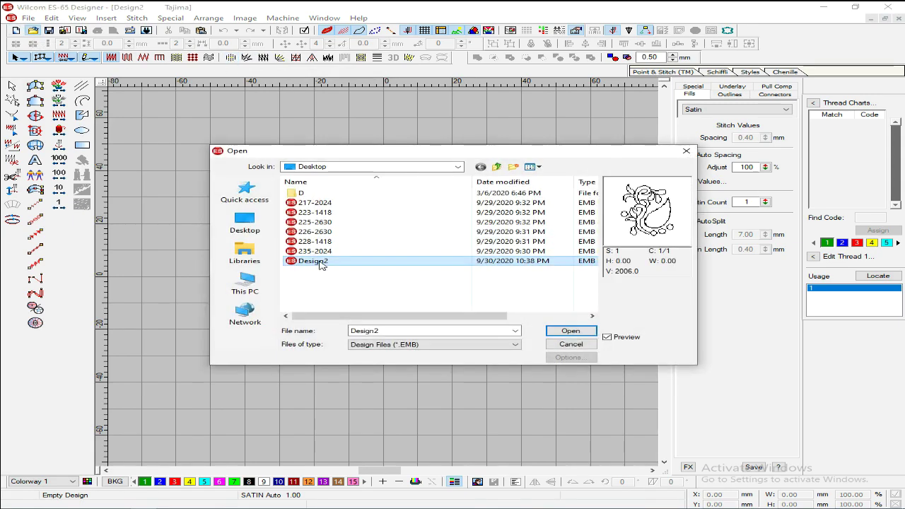
pyautogui.click(571, 331)
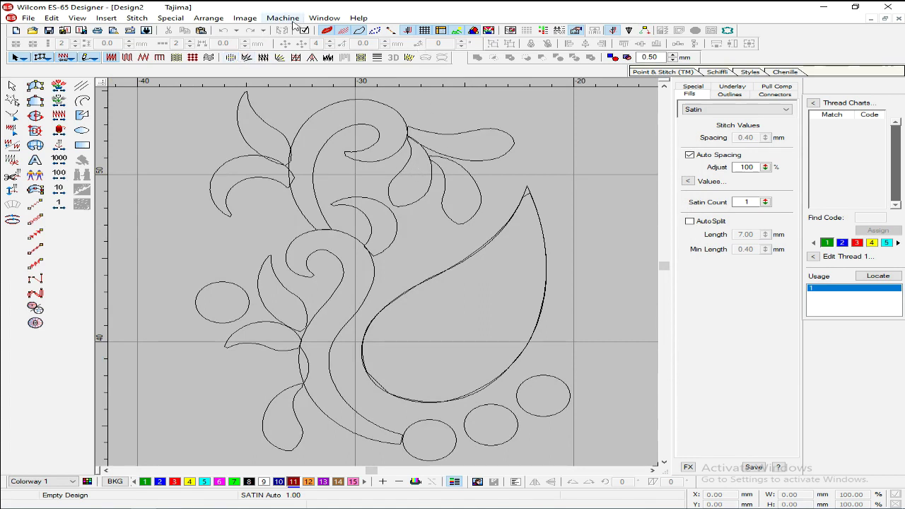
pyautogui.click(340, 33)
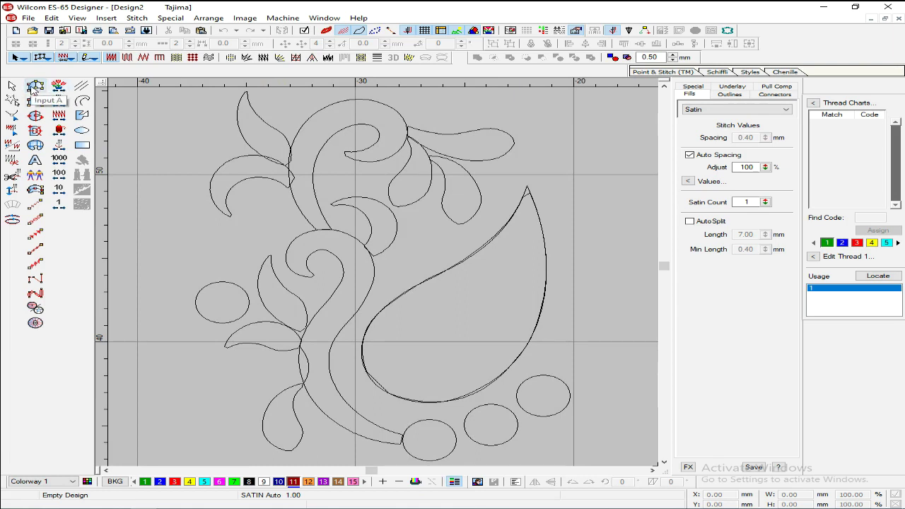
# Step: Select all the outlines of the paisley motif and group them
pyautogui.click(35, 86)
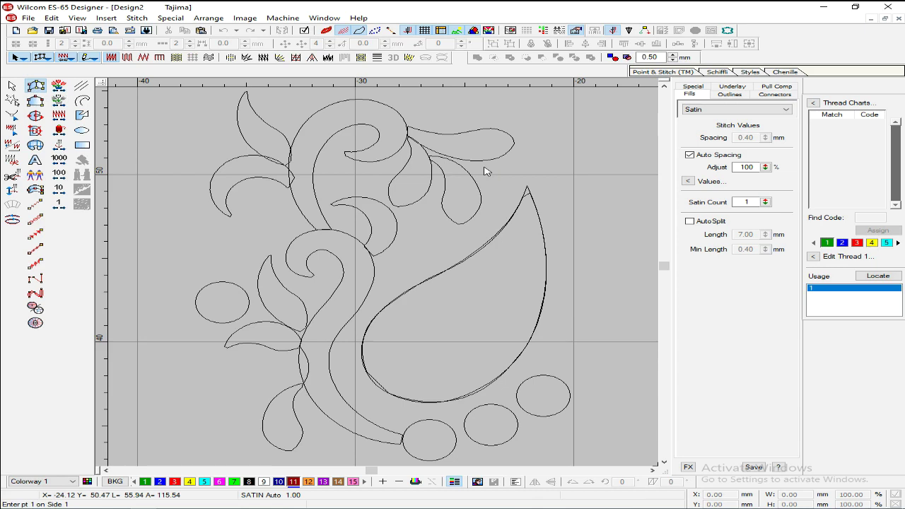
pyautogui.hotkey('ctrl', 'a')
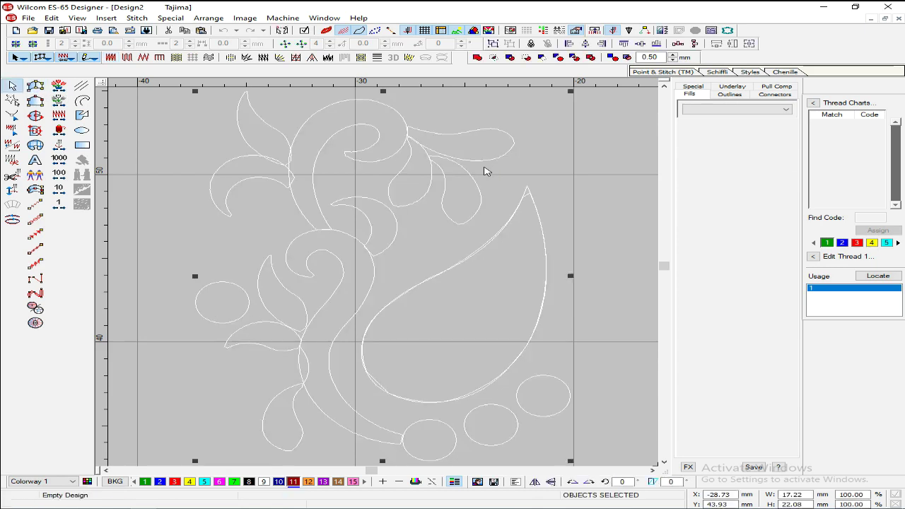
pyautogui.hotkey('ctrl', 'g')
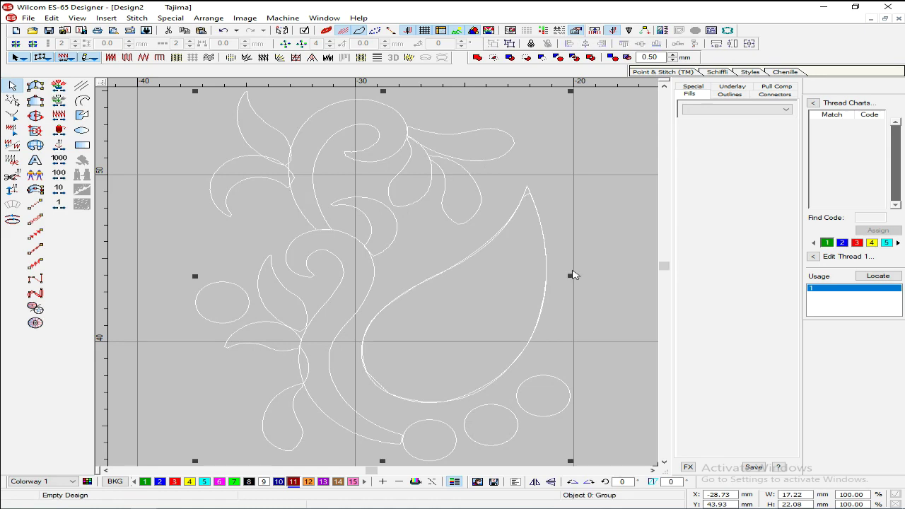
# Step: Center the grouped motif on the design origin by setting its X and Y positions to 0
pyautogui.click(721, 494)
pyautogui.doubleClick(722, 494)
pyautogui.write('0')
pyautogui.press('Tab')
pyautogui.press('BackSpace')
pyautogui.write('0')
pyautogui.press('Return')
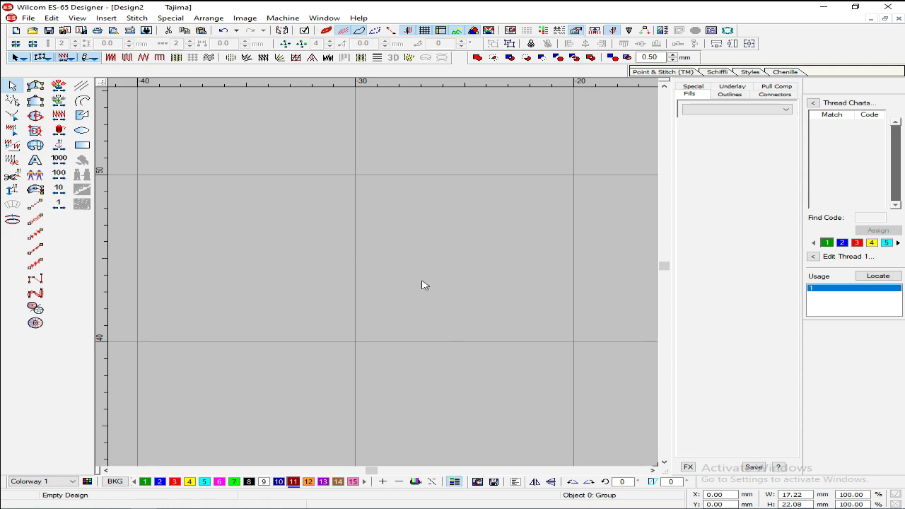
pyautogui.press('0')
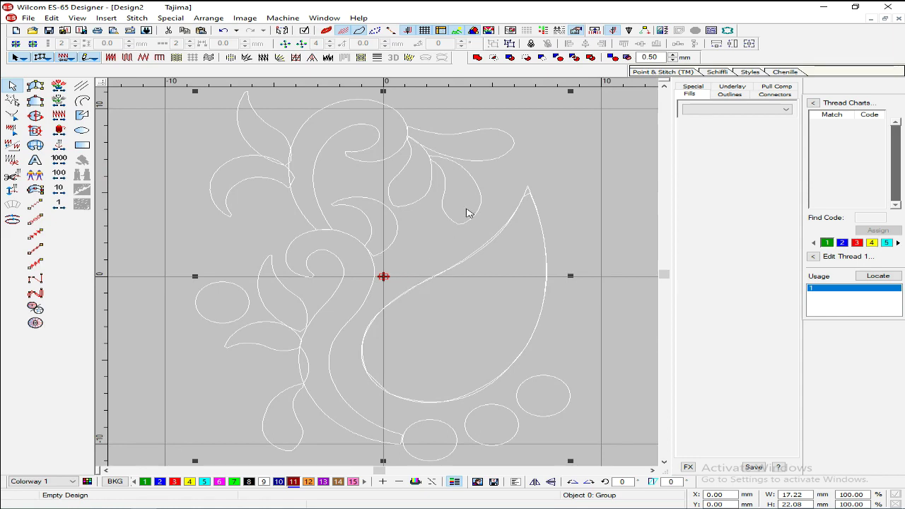
# Step: Activate Input A and change the color of thread 1 to purple
pyautogui.click(36, 89)
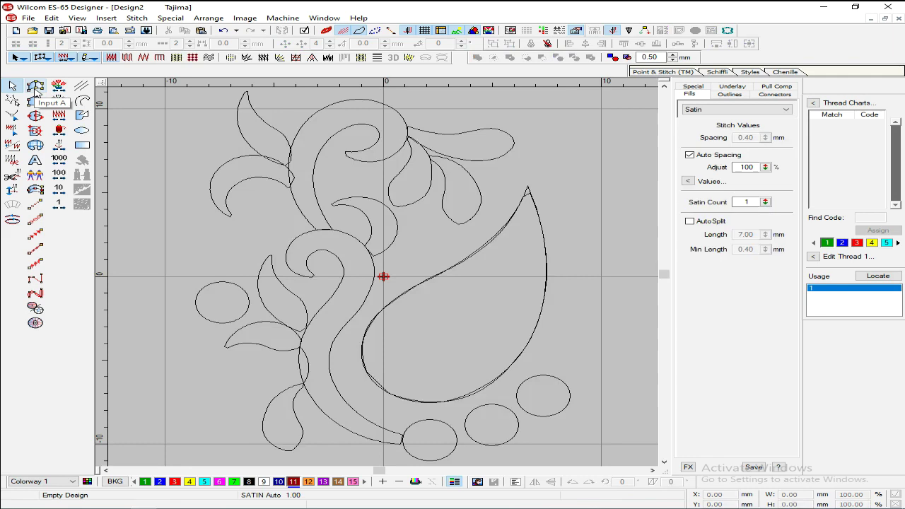
pyautogui.click(36, 87)
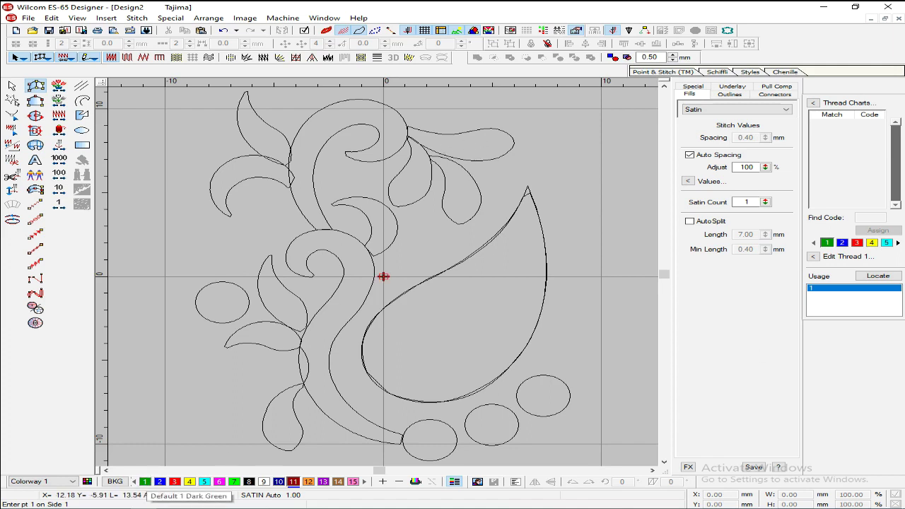
pyautogui.click(822, 259)
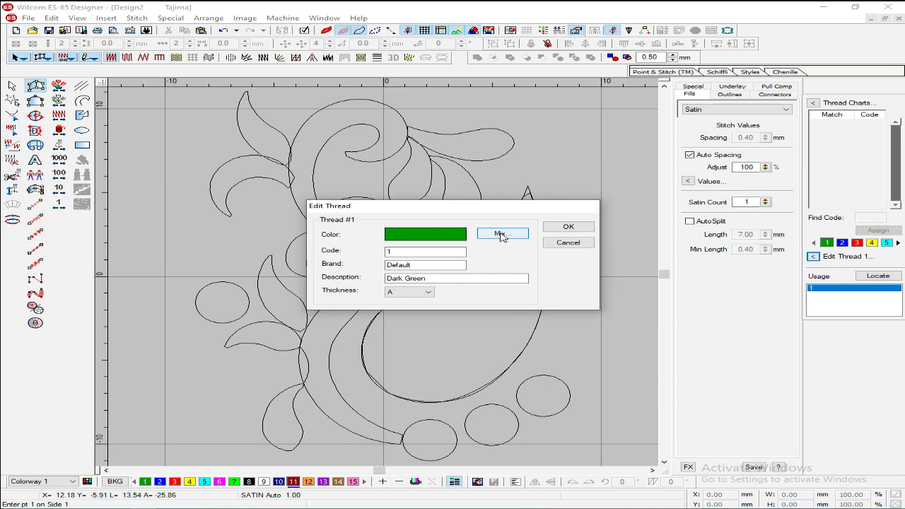
pyautogui.click(502, 234)
pyautogui.moveTo(499, 211); pyautogui.dragTo(606, 243)
pyautogui.click(323, 328)
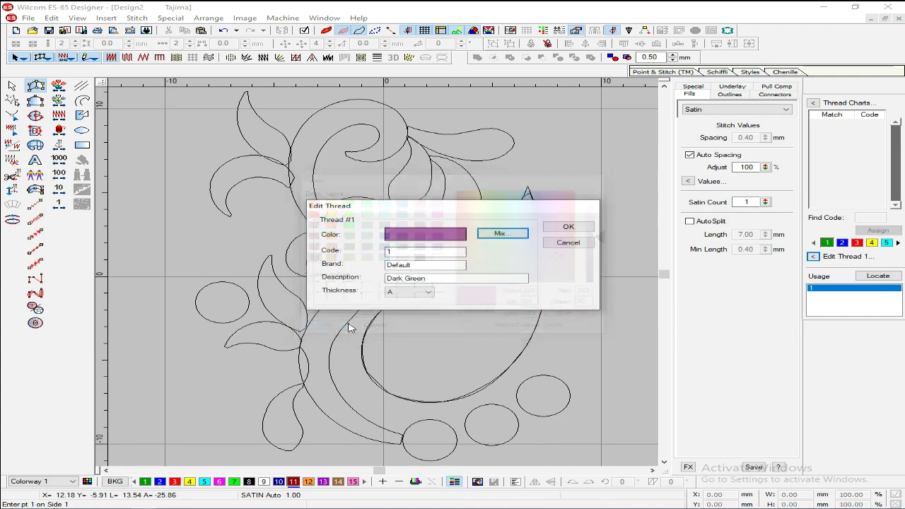
pyautogui.click(570, 228)
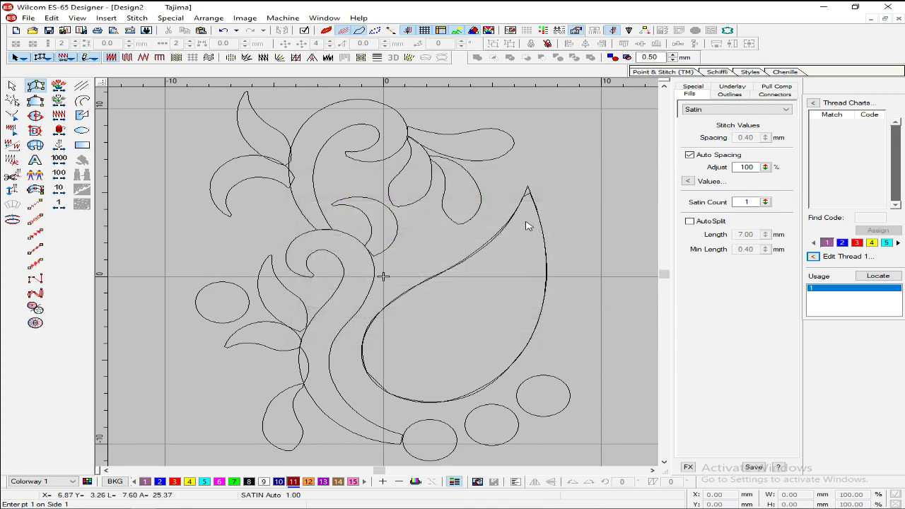
# Step: Begin an Input A satin shape on the drooping petal beside the paisley tip, placing point pairs from its rounded end up to its widest part
pyautogui.press('b')
pyautogui.click(405, 209)
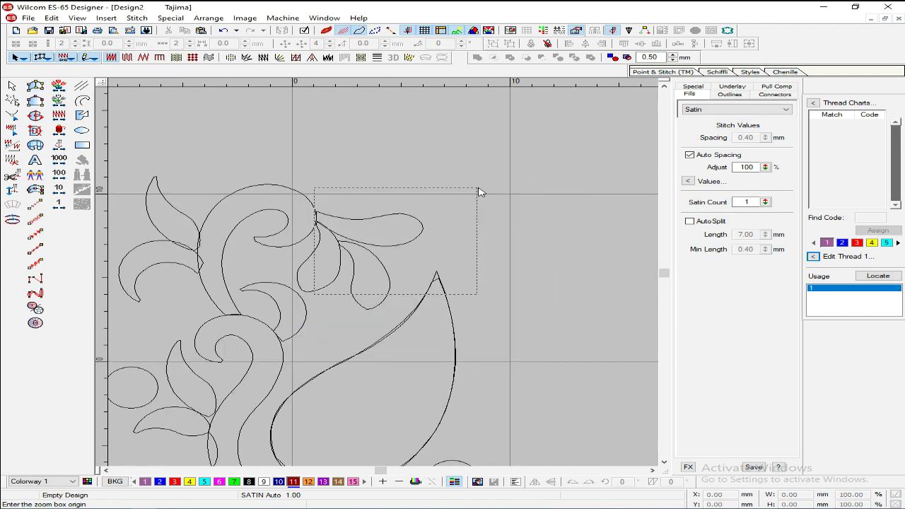
pyautogui.click(479, 191)
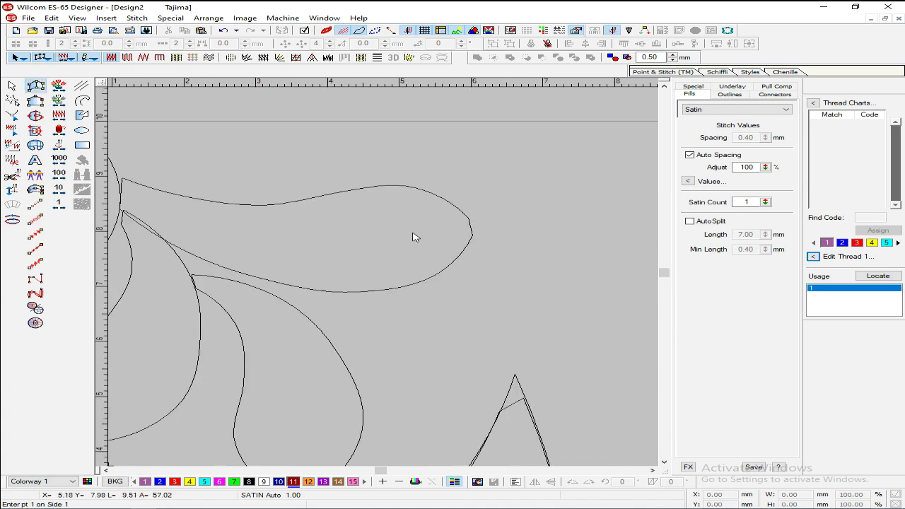
pyautogui.scroll(-1, 414, 236)
pyautogui.press('b')
pyautogui.click(417, 262)
pyautogui.click(263, 400)
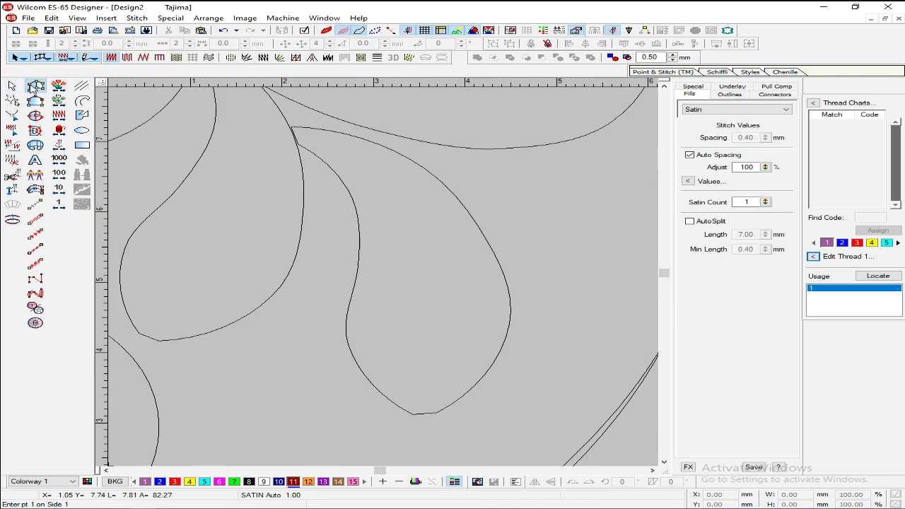
pyautogui.click(414, 414)
pyautogui.click(359, 369)
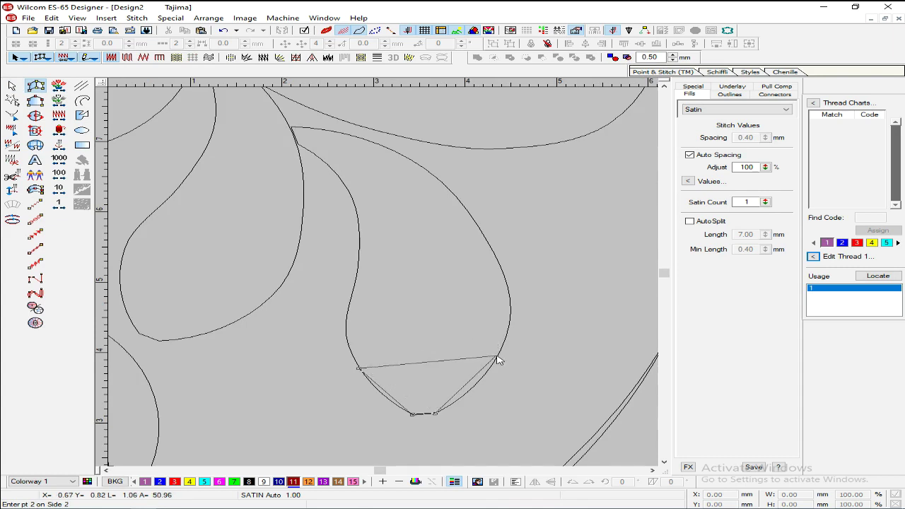
pyautogui.click(498, 362)
pyautogui.click(348, 303)
pyautogui.click(377, 277)
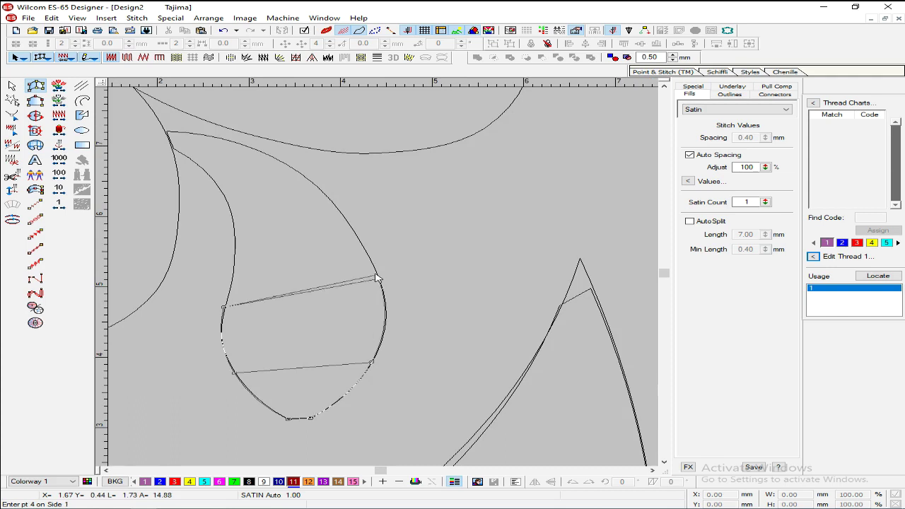
# Step: Continue the drooping petal's point pairs along both edges to its narrow stem end and finish the satin shape
pyautogui.click(235, 243)
pyautogui.click(330, 200)
pyautogui.click(199, 167)
pyautogui.click(224, 139)
pyautogui.click(172, 148)
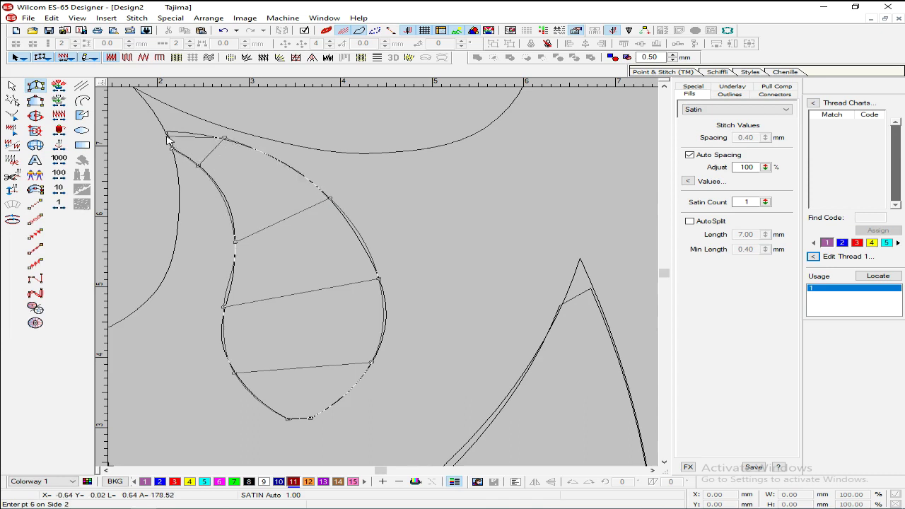
pyautogui.click(168, 133)
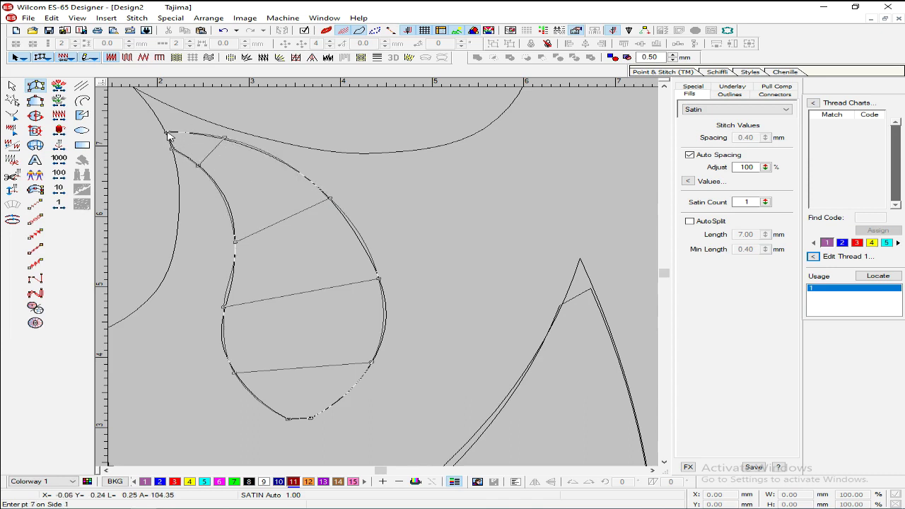
pyautogui.press('Return')
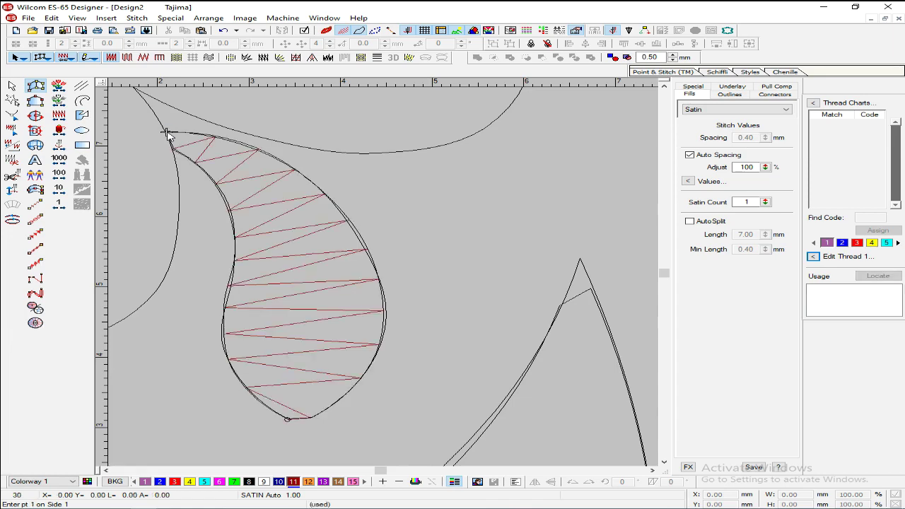
# Step: Assign purple thread 1 to the finished satin petal and make it the current color
pyautogui.hotkey('shift', 'z')
pyautogui.press('Escape')
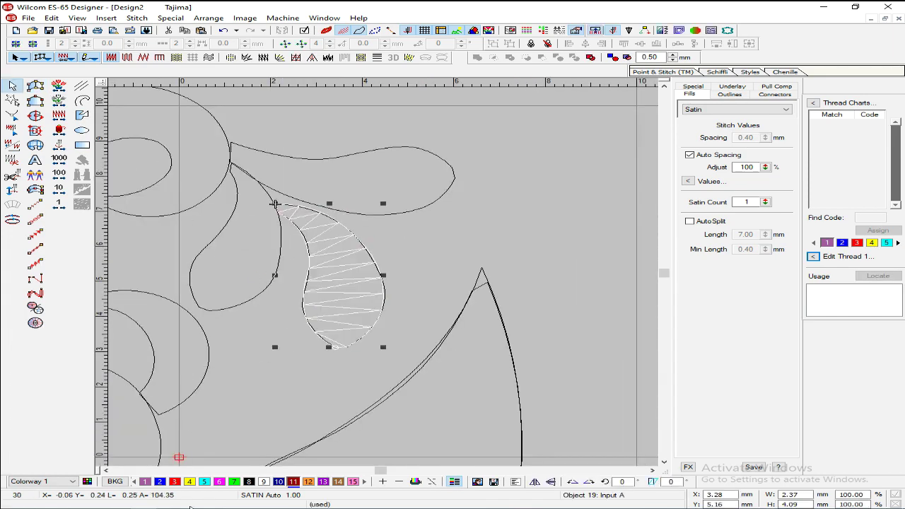
pyautogui.click(146, 481)
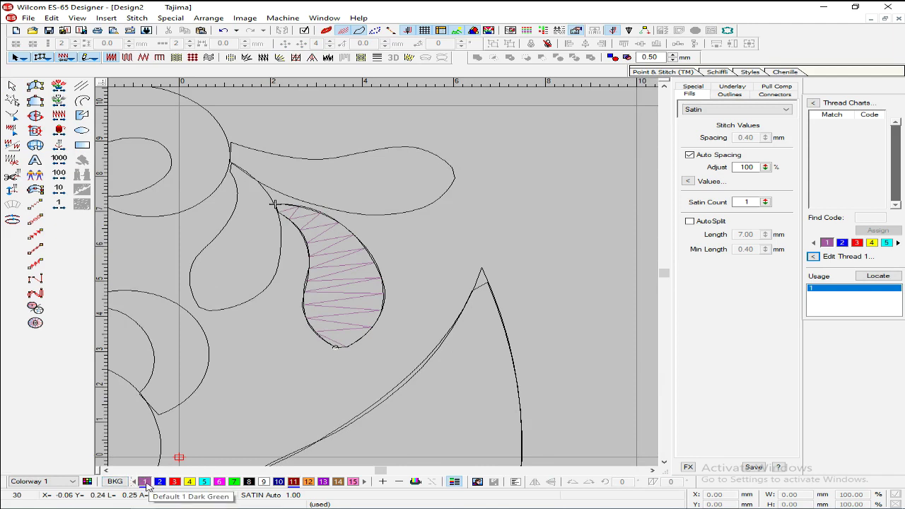
pyautogui.scroll(-1, 429, 162)
pyautogui.scroll(1, 428, 163)
pyautogui.press('t')
pyautogui.press('t')
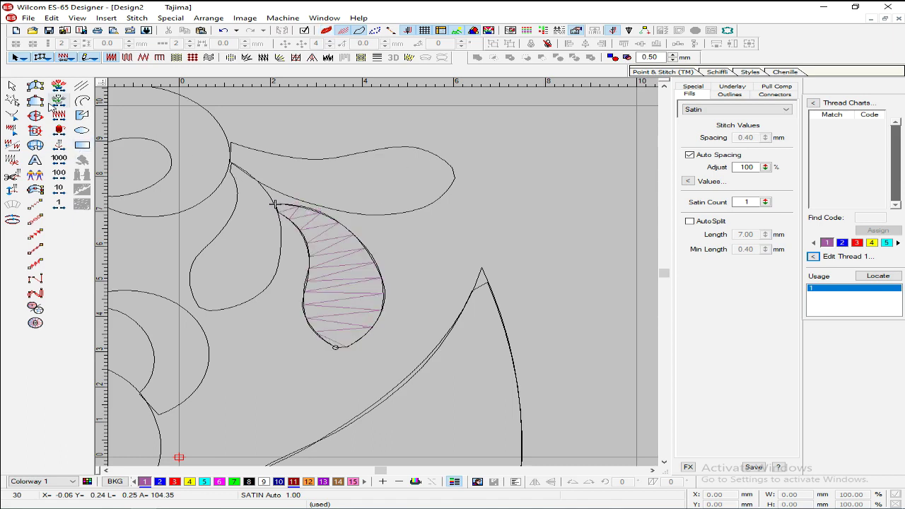
# Step: Begin an Input A satin shape on the neighboring inner petal, placing point pairs from its rounded end along the lower curve
pyautogui.click(36, 86)
pyautogui.press('b')
pyautogui.moveTo(312, 245); pyautogui.dragTo(158, 334)
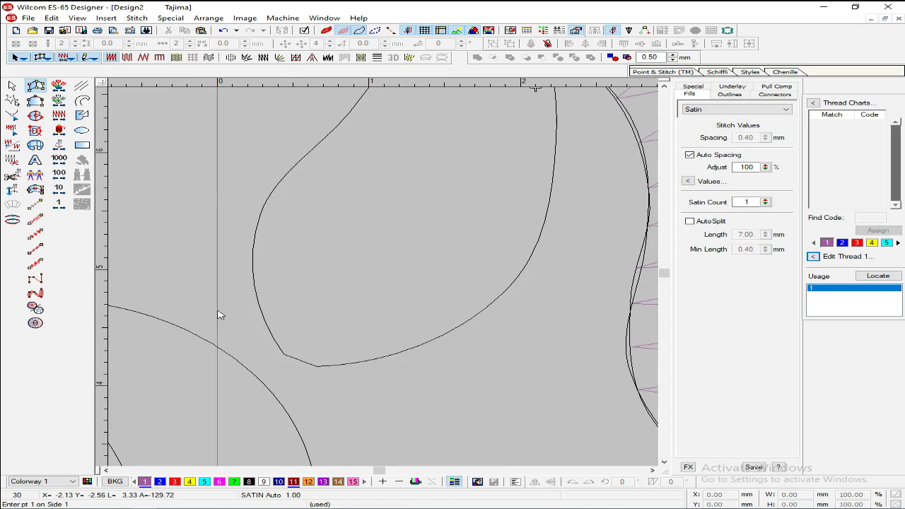
pyautogui.click(284, 355)
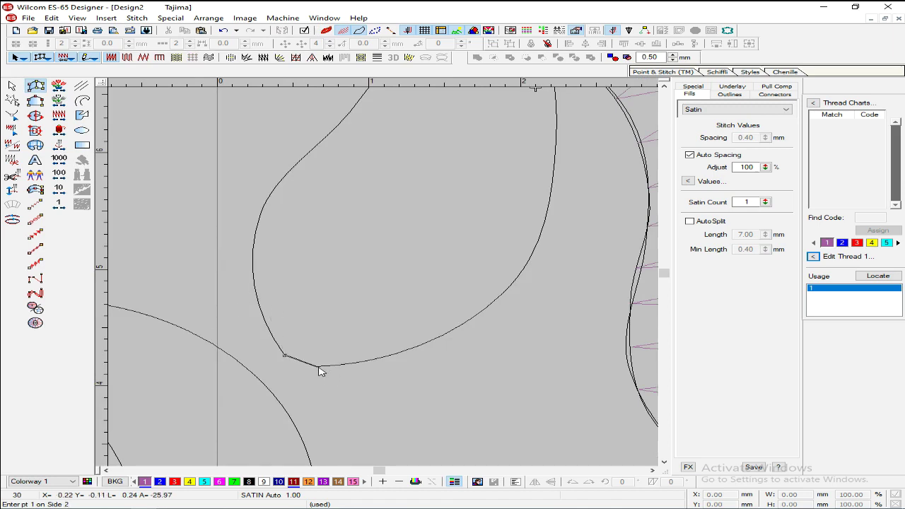
pyautogui.click(256, 290)
pyautogui.click(412, 348)
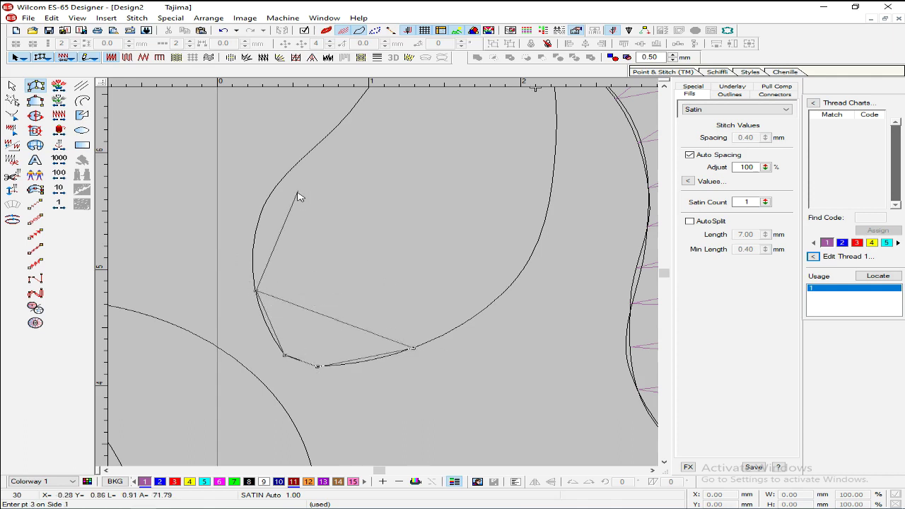
pyautogui.click(263, 211)
pyautogui.click(508, 286)
# Step: Continue the inner petal's point pairs along both edges from its widest part up to the drooping petal's stem
pyautogui.click(355, 216)
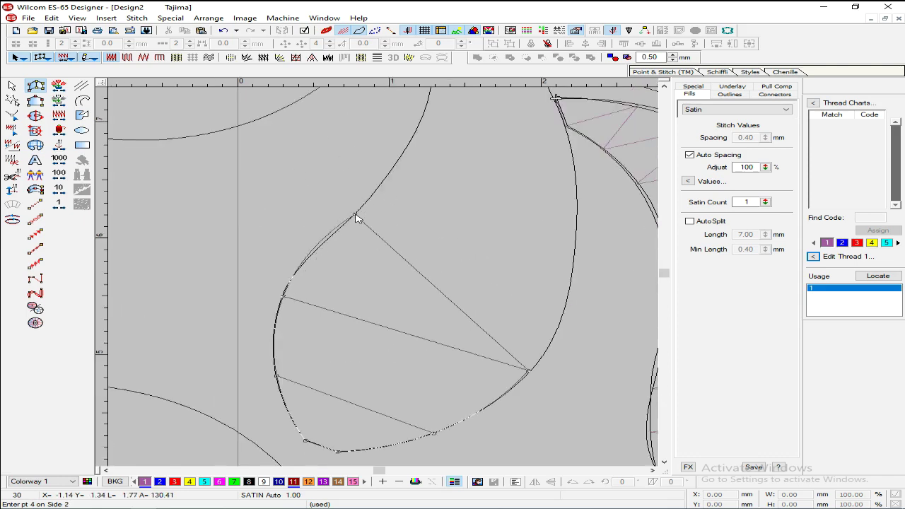
pyautogui.click(577, 225)
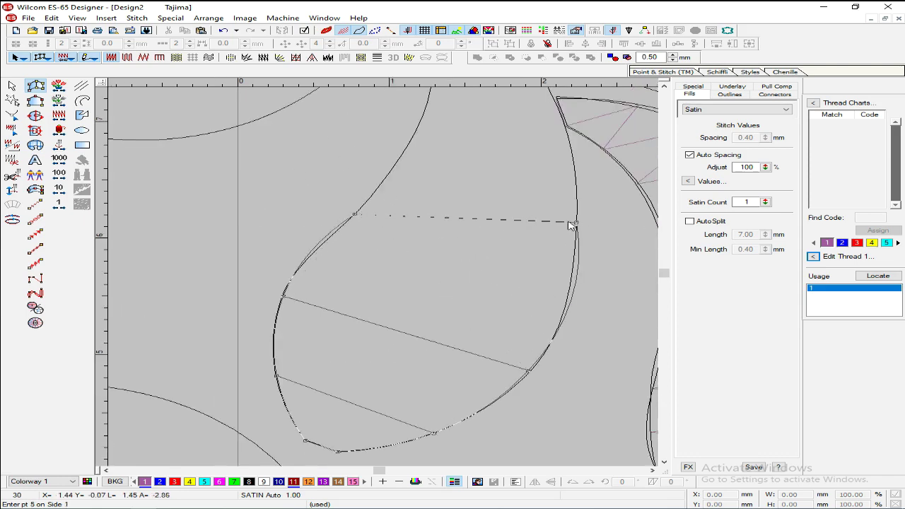
pyautogui.scroll(2, 425, 264)
pyautogui.click(418, 249)
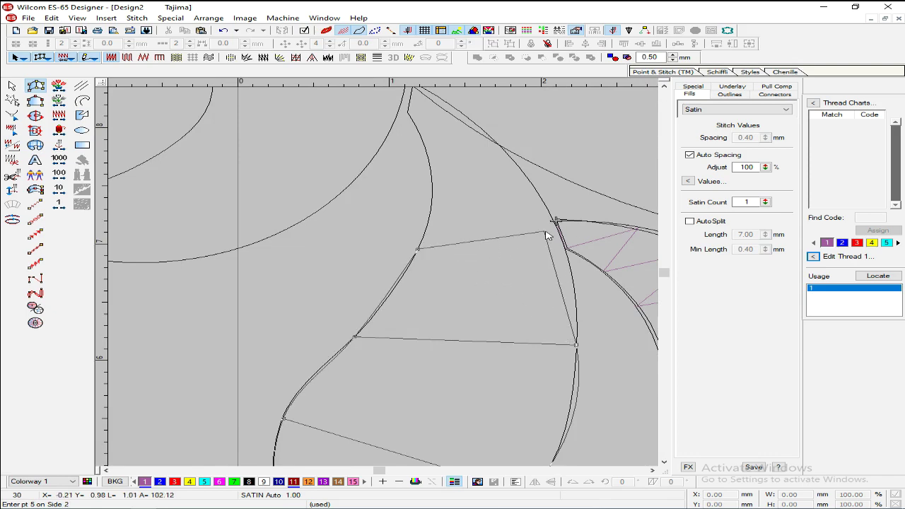
pyautogui.click(558, 227)
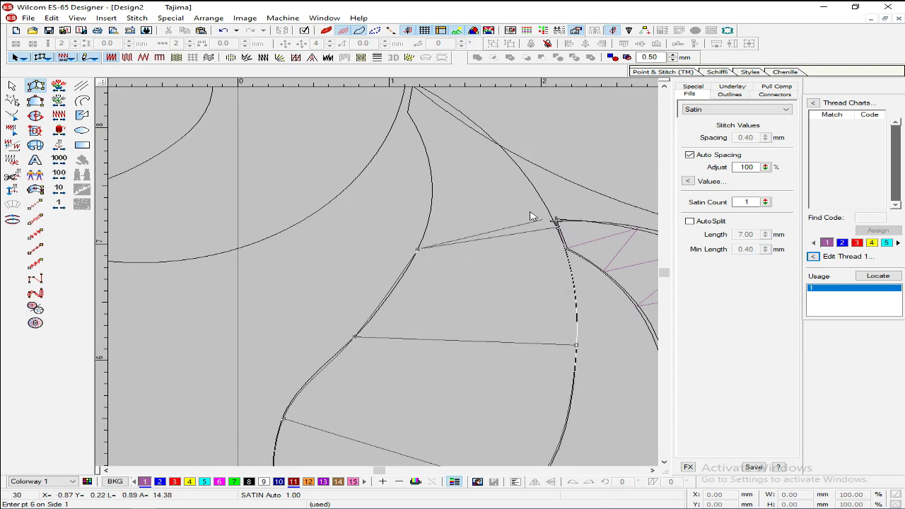
# Step: Place the inner petal's remaining point pairs up to its narrow end against the spiral and finish the satin shape
pyautogui.click(431, 165)
pyautogui.click(503, 149)
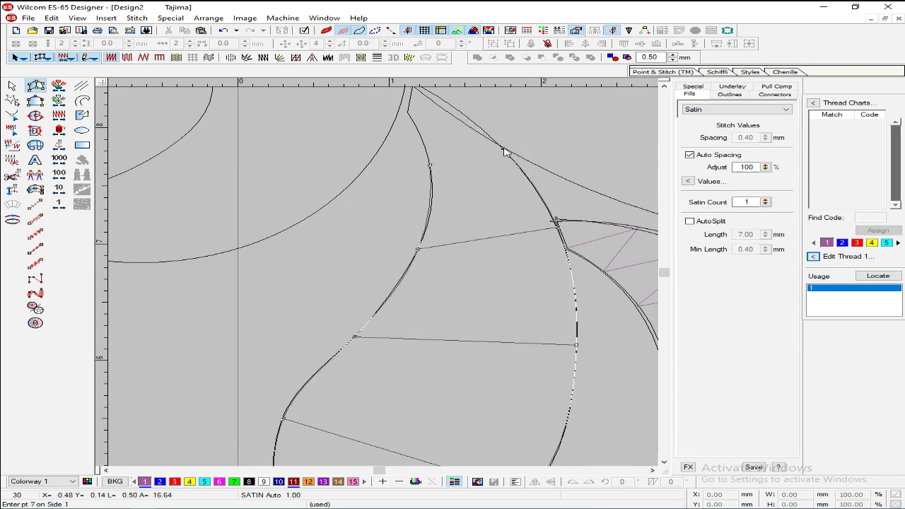
pyautogui.scroll(3, 365, 253)
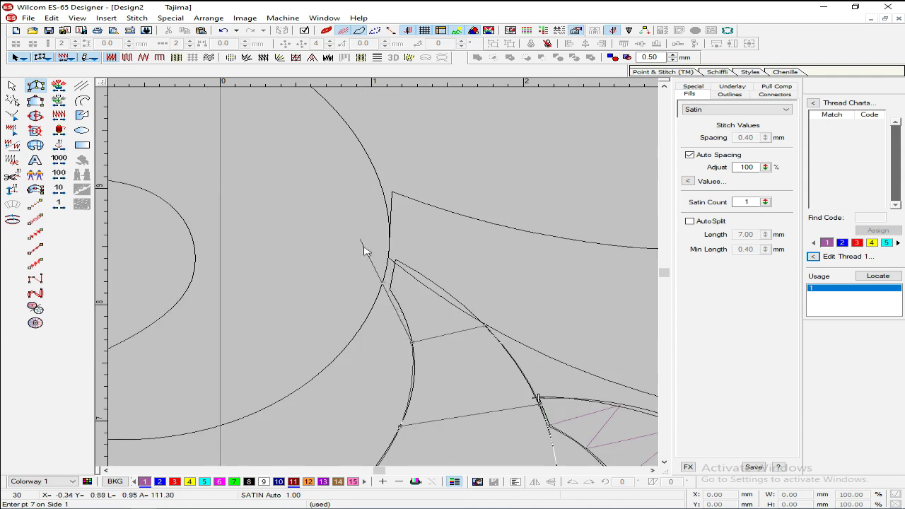
pyautogui.click(382, 288)
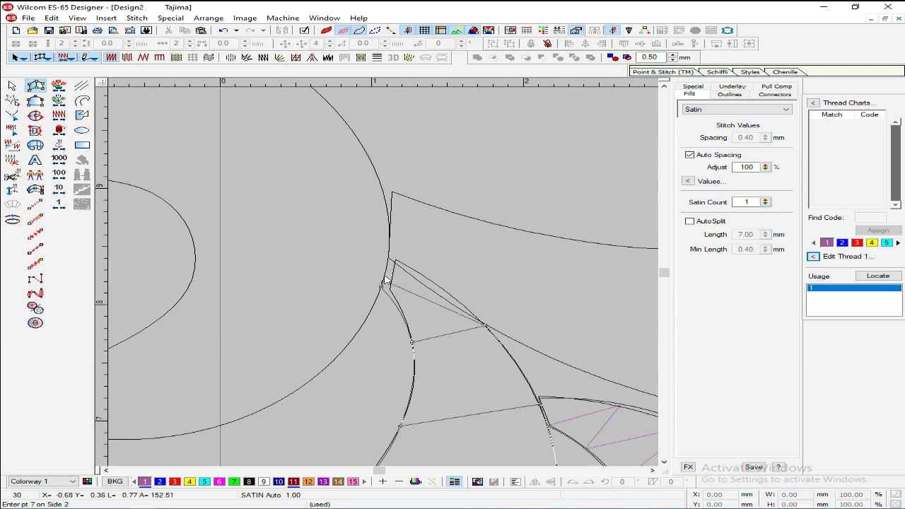
pyautogui.click(391, 263)
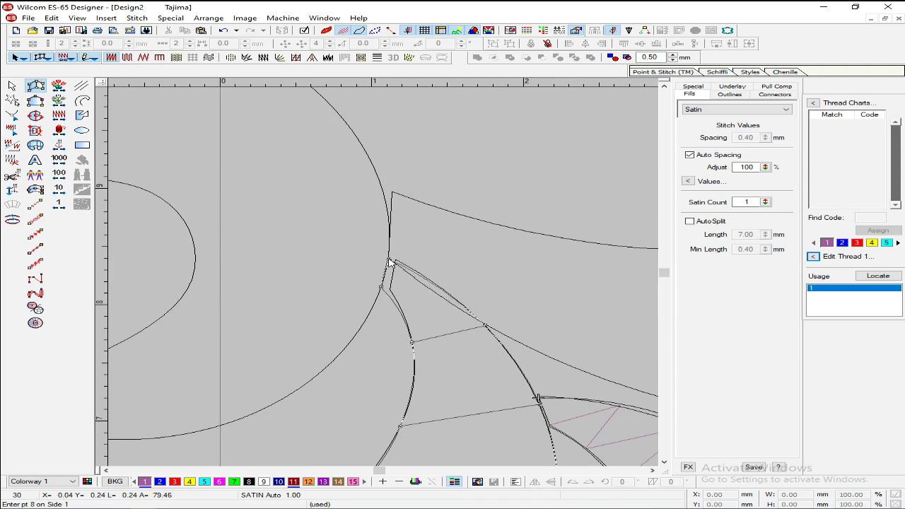
pyautogui.press('Return')
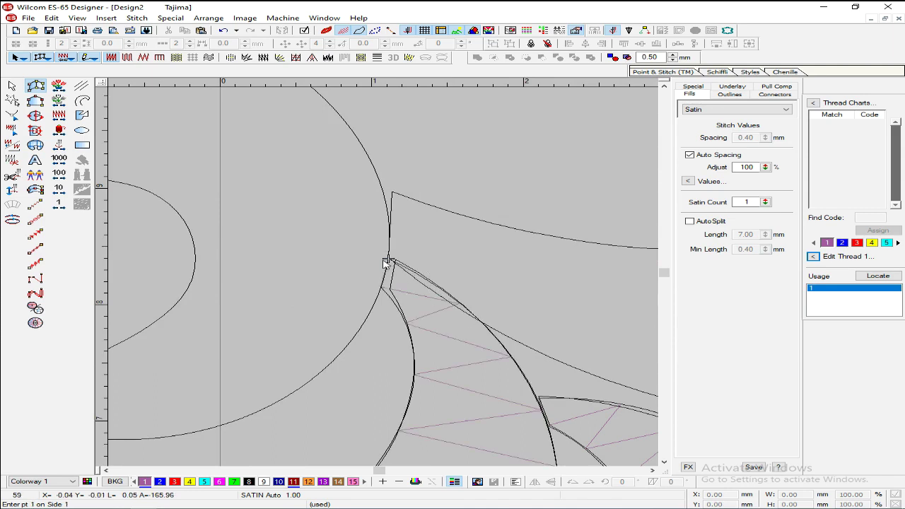
# Step: Begin an Input A satin shape on the horizontal petal, placing point pairs from its rounded end to its narrowing middle
pyautogui.scroll(-2, 386, 263)
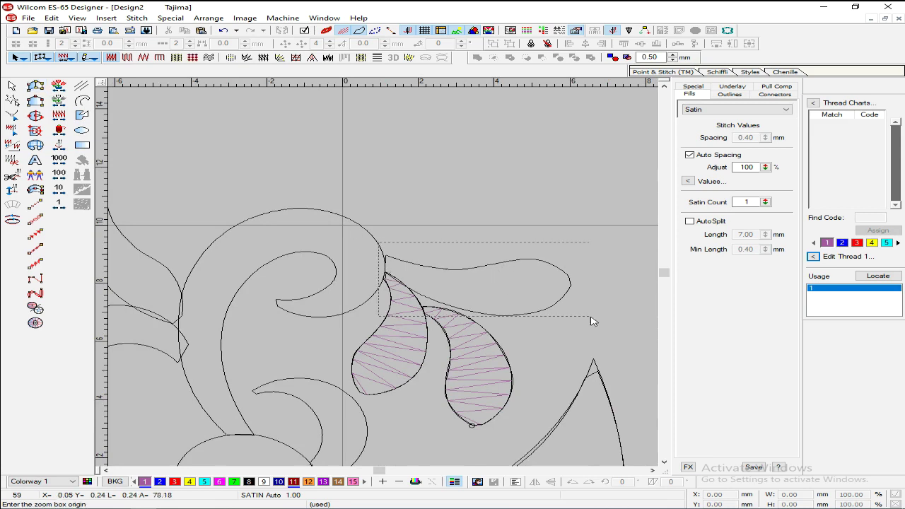
pyautogui.scroll(1, 588, 318)
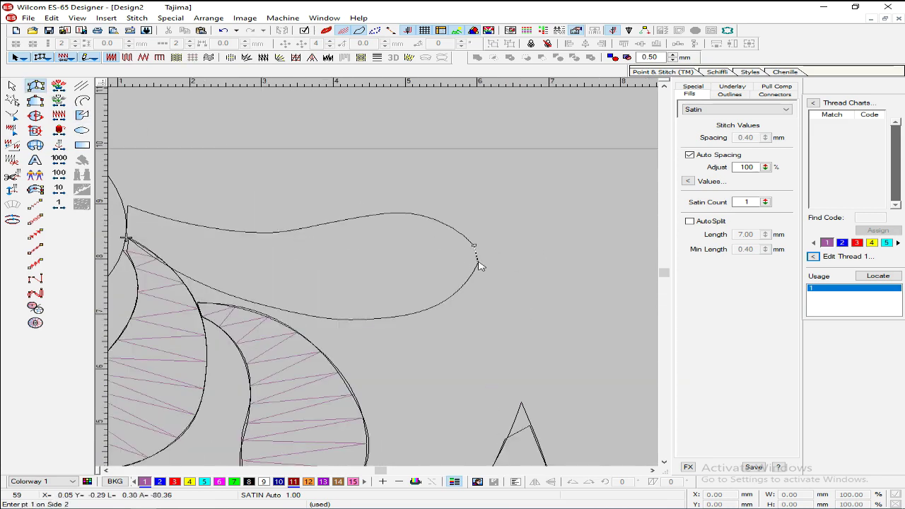
pyautogui.click(430, 217)
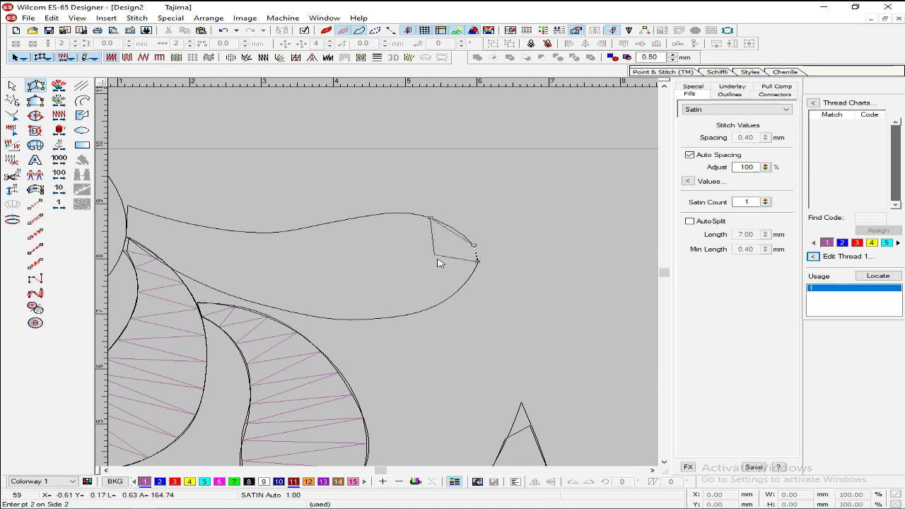
pyautogui.click(349, 219)
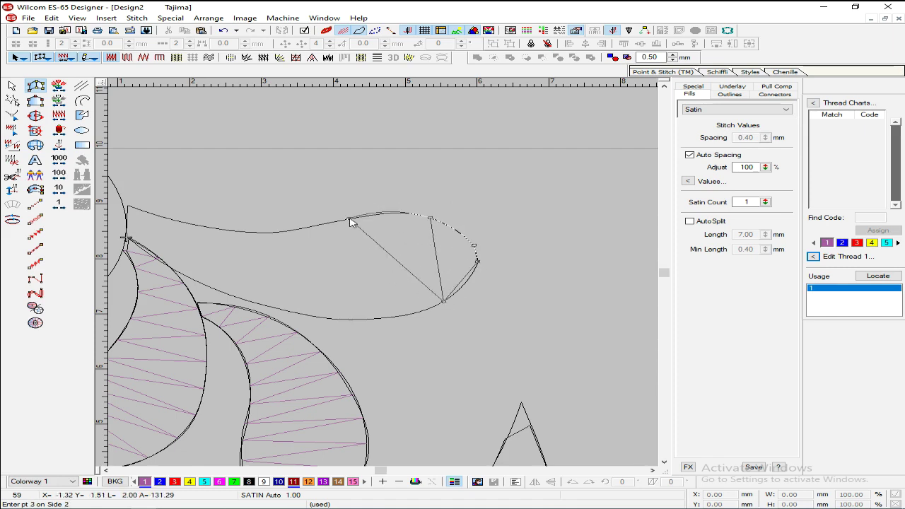
pyautogui.click(255, 233)
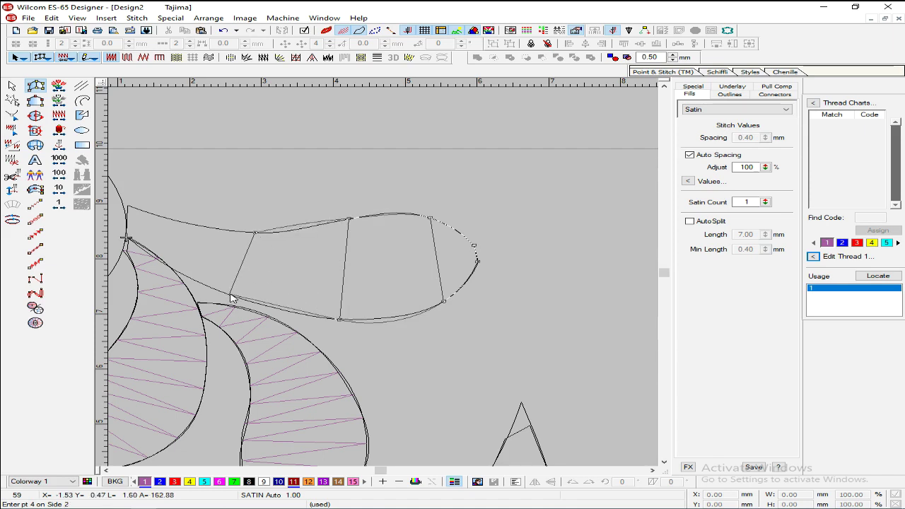
# Step: Continue the horizontal petal's point pairs to its narrow stem end against the spiral and finish the satin shape
pyautogui.click(169, 220)
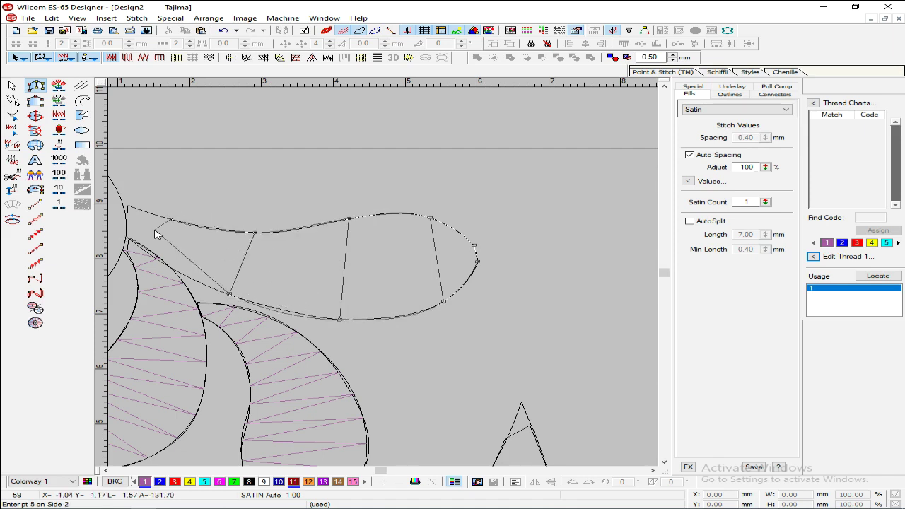
pyautogui.rightClick(144, 246)
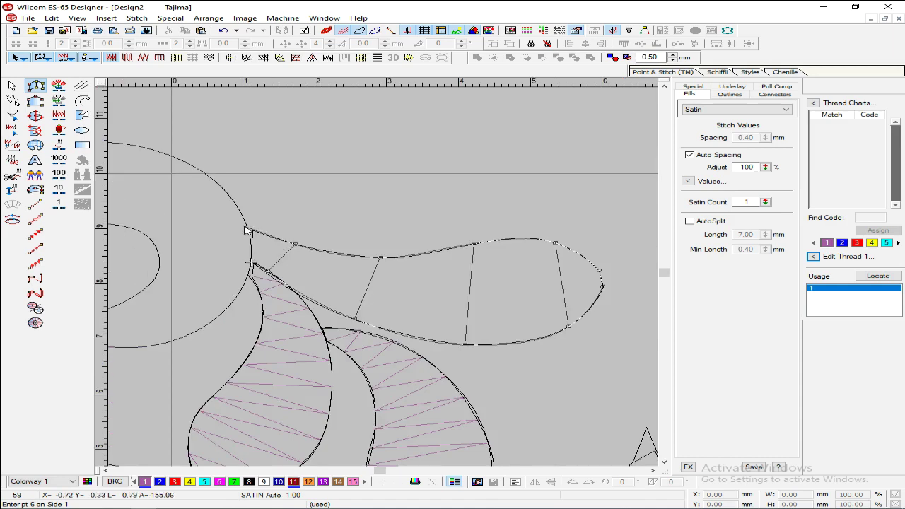
pyautogui.click(249, 228)
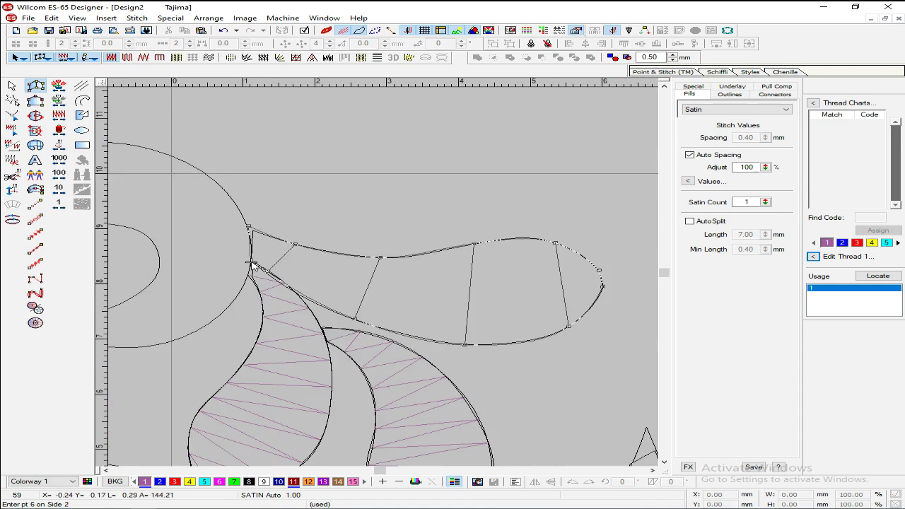
pyautogui.press('Return')
# Step: Begin an Input A satin shape on the upright curved leaf beside the spiral, placing the first point pairs at its pointed tip
pyautogui.press('0')
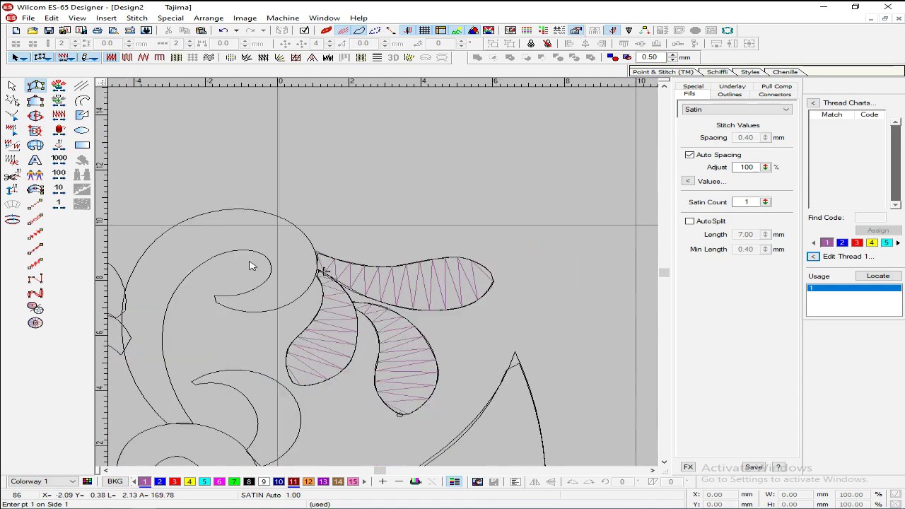
pyautogui.press('z')
pyautogui.hotkey('shift', 'z')
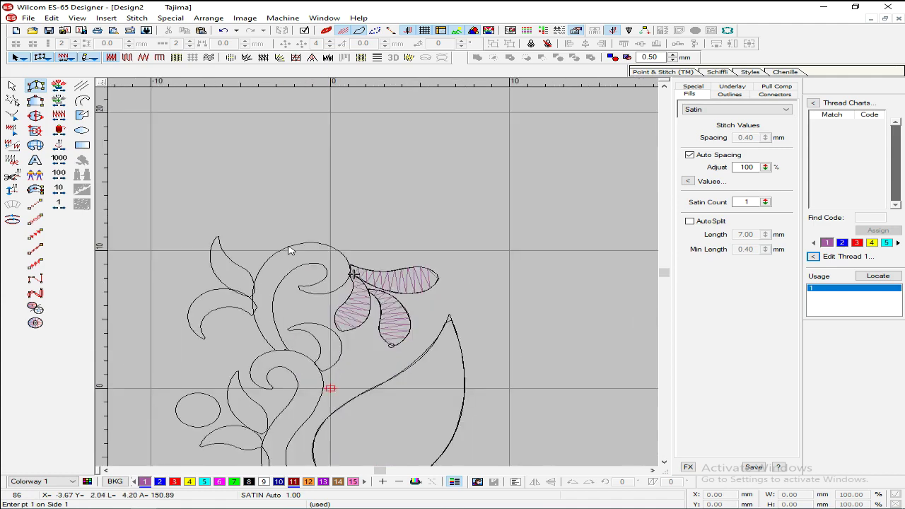
pyautogui.press('b')
pyautogui.moveTo(203, 224); pyautogui.dragTo(419, 376)
pyautogui.hotkey('shift', 'z')
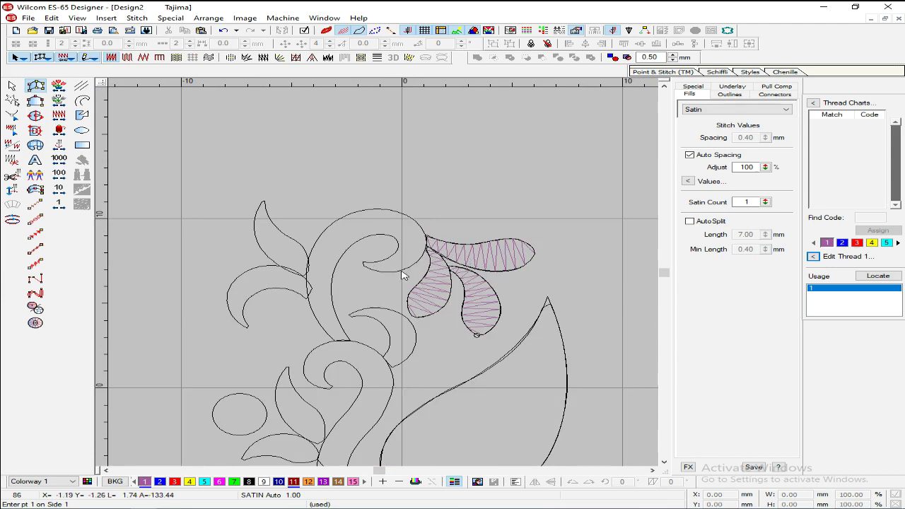
pyautogui.press('b')
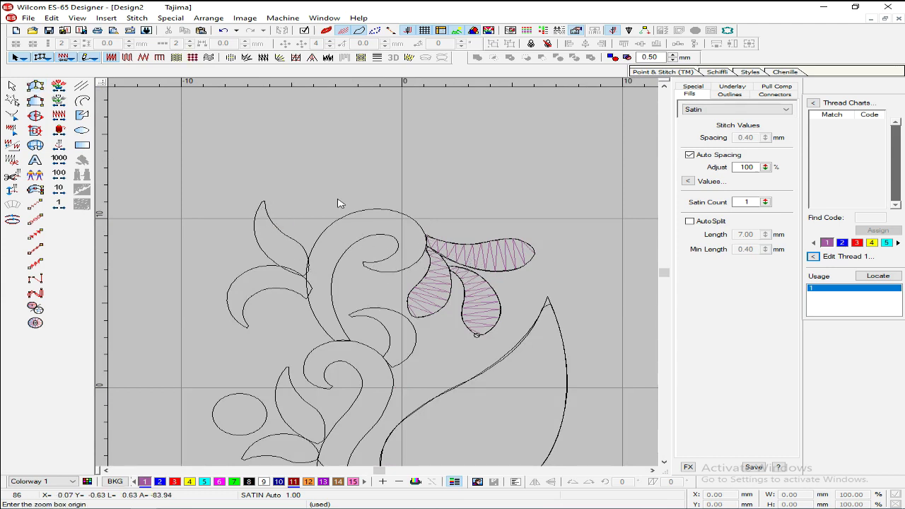
pyautogui.moveTo(170, 306); pyautogui.dragTo(171, 306)
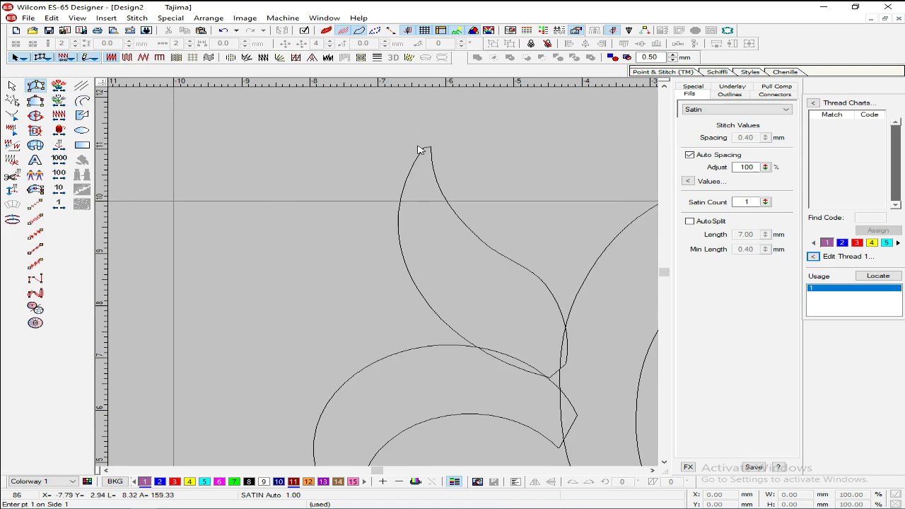
pyautogui.press('b')
pyautogui.moveTo(383, 127); pyautogui.dragTo(533, 235)
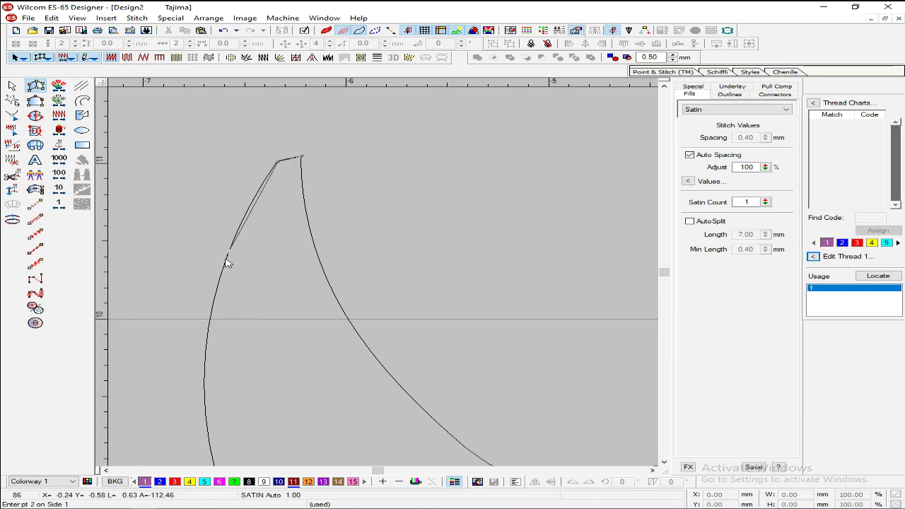
pyautogui.click(313, 242)
# Step: Continue the upright leaf's point pairs down both edges through its widest part
pyautogui.scroll(-2, 290, 245)
pyautogui.scroll(-1, 290, 246)
pyautogui.click(212, 273)
pyautogui.click(399, 204)
pyautogui.scroll(-3, 358, 293)
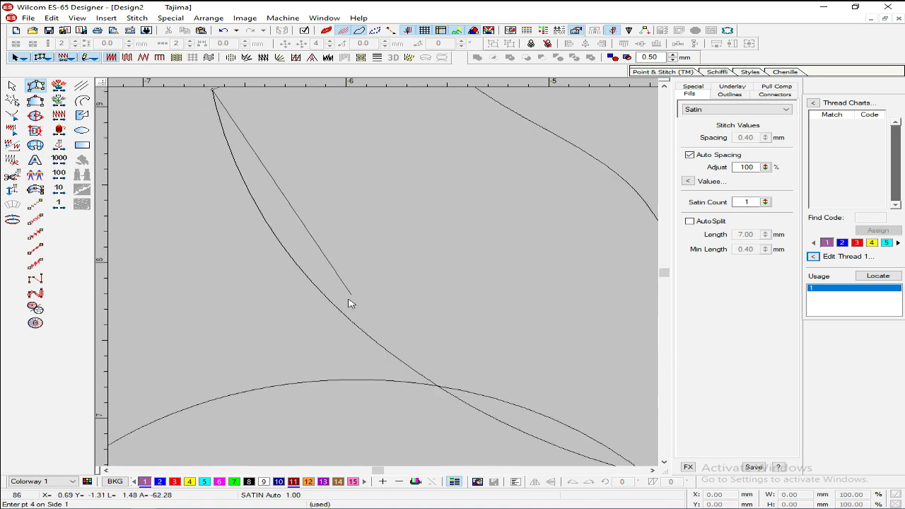
pyautogui.rightClick(444, 215)
pyautogui.scroll(-2, 444, 216)
pyautogui.click(205, 255)
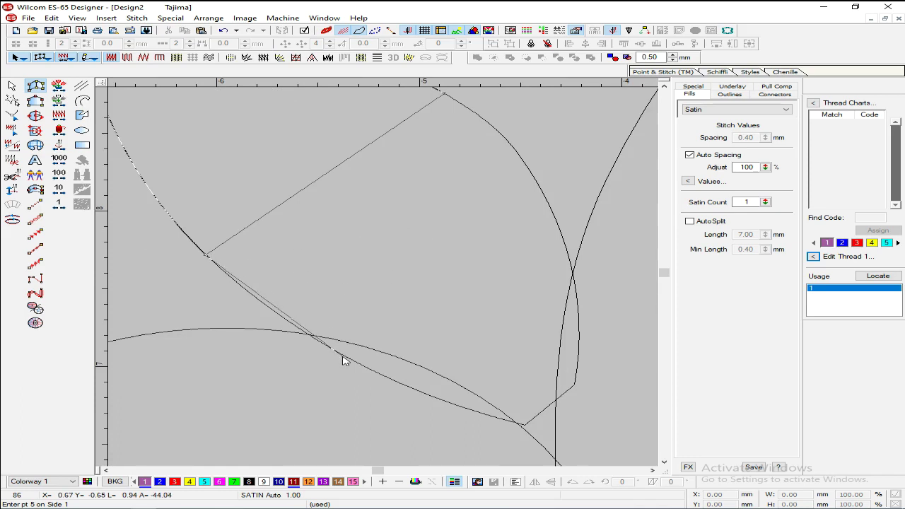
# Step: Place the upright leaf's last point pairs down to its cut base at the stem and finish the satin shape
pyautogui.click(345, 358)
pyautogui.click(558, 224)
pyautogui.scroll(-4, 524, 262)
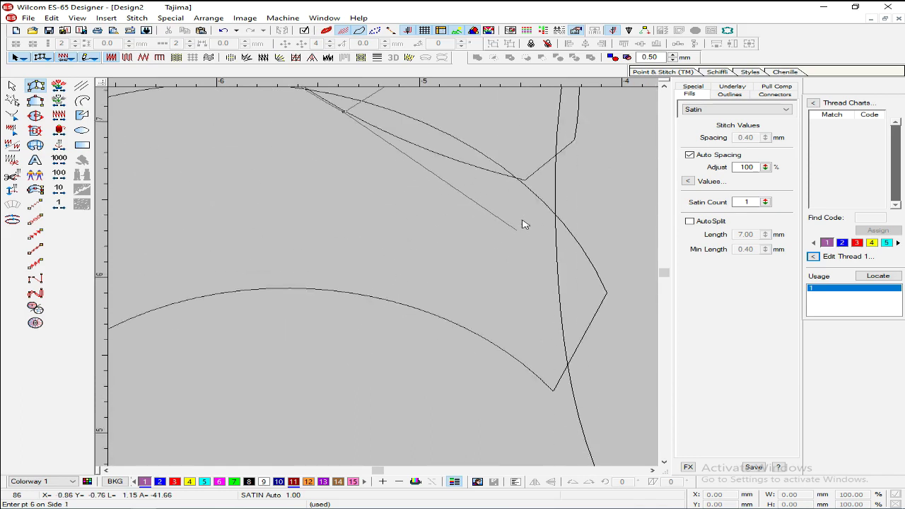
pyautogui.click(524, 180)
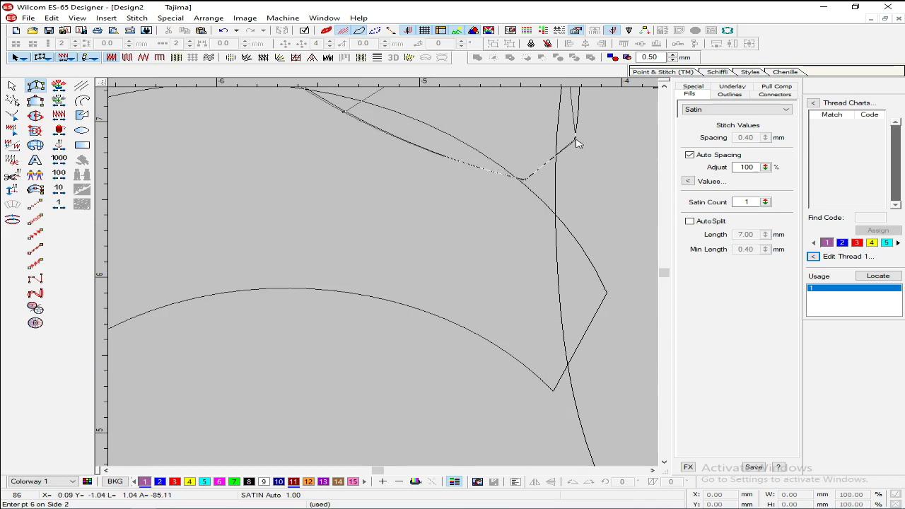
pyautogui.hotkey('shift', 'z')
pyautogui.hotkey('shift', 'z')
pyautogui.press('Return')
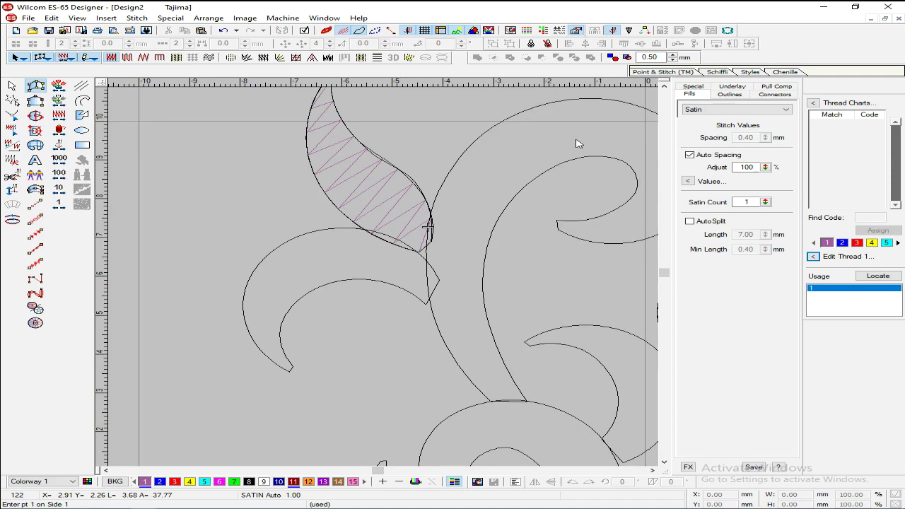
# Step: Begin an Input A satin shape on the crescent leaf below, placing point pairs from its pointed tip around the outer bend
pyautogui.press('z')
pyautogui.press('b')
pyautogui.moveTo(345, 217); pyautogui.dragTo(289, 367)
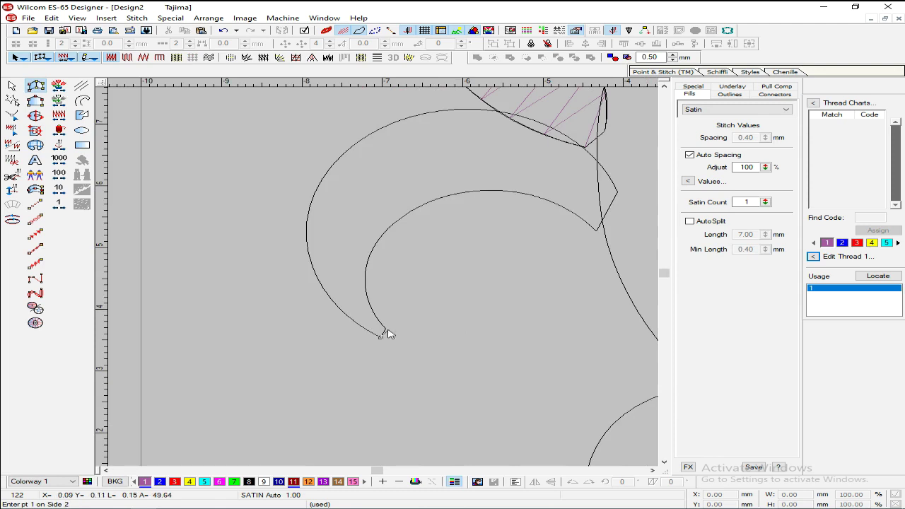
pyautogui.click(316, 276)
pyautogui.click(385, 328)
pyautogui.click(363, 278)
pyautogui.click(339, 157)
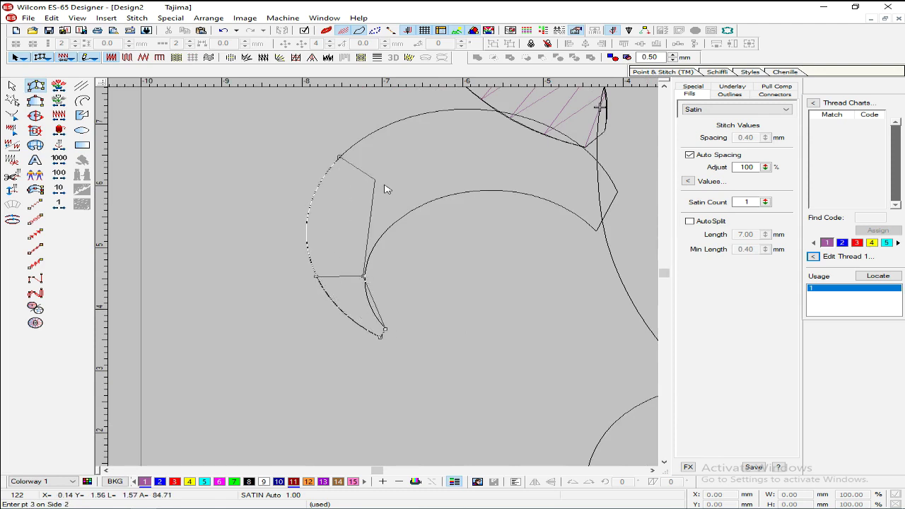
pyautogui.click(409, 213)
# Step: Continue the crescent leaf's point pairs over the top of its arch, removing the last misplaced points near the stem
pyautogui.press('c')
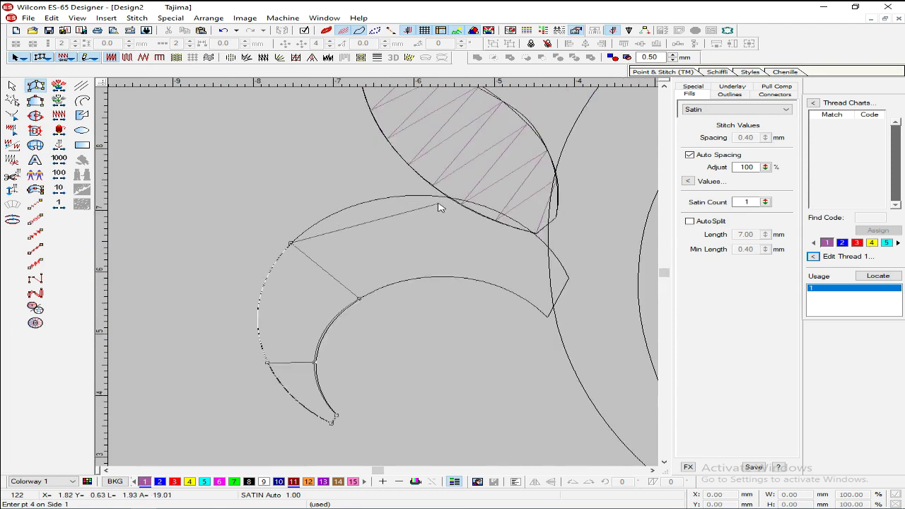
pyautogui.click(442, 198)
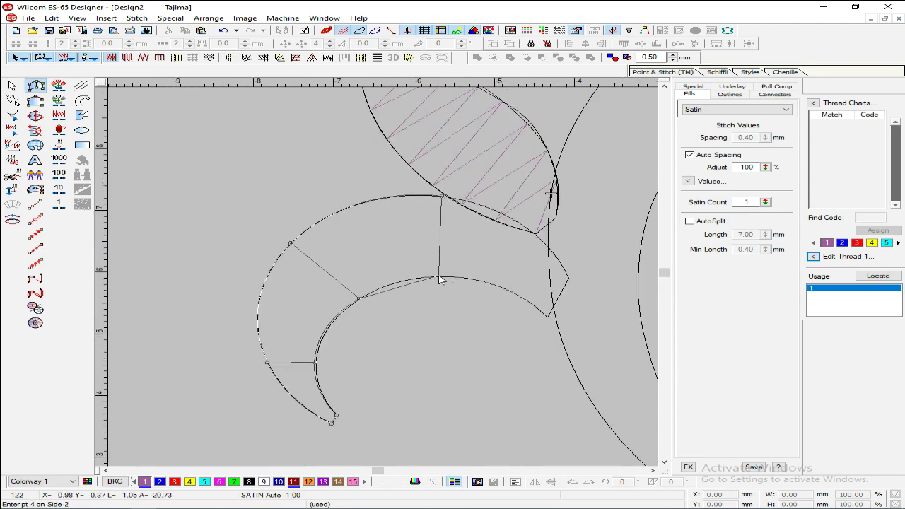
pyautogui.click(541, 242)
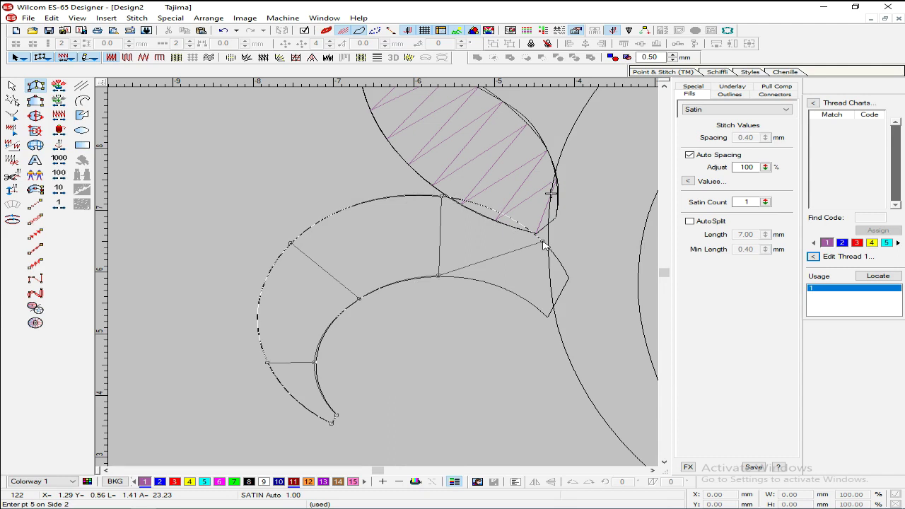
pyautogui.click(514, 292)
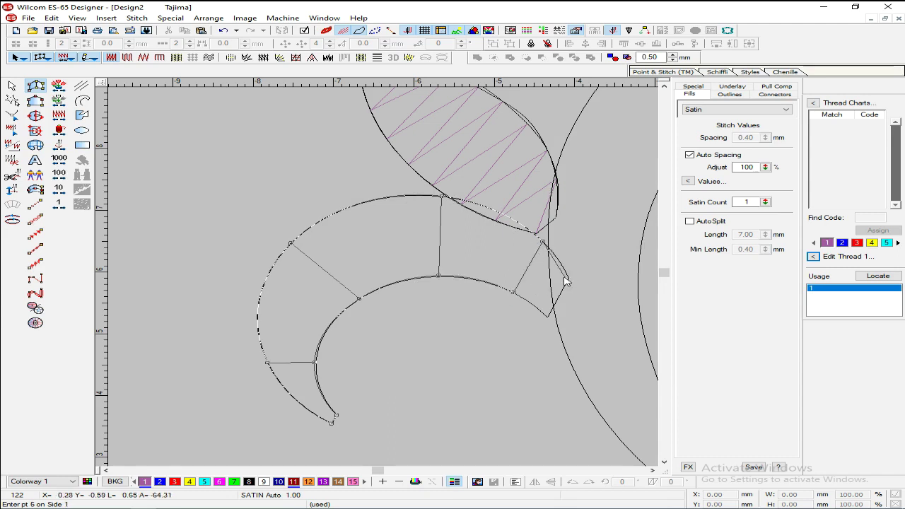
pyautogui.click(556, 267)
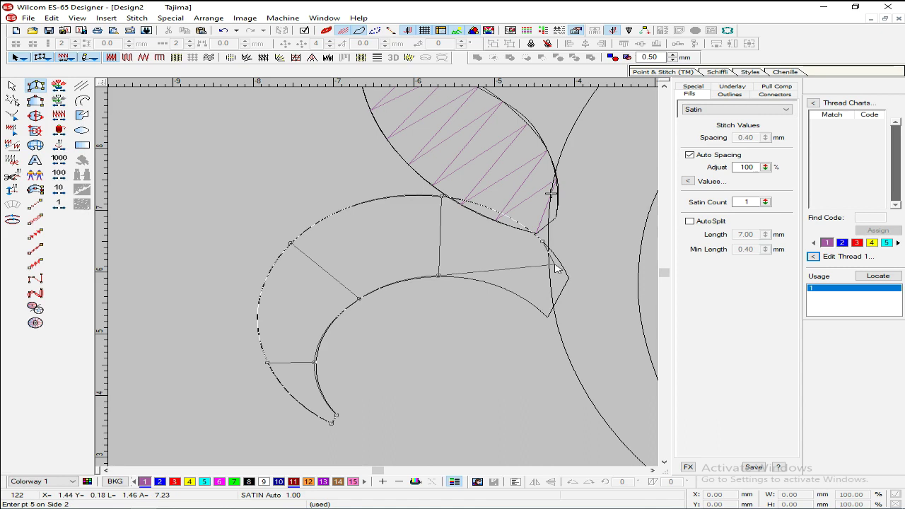
pyautogui.press('BackSpace')
# Step: Place the crescent leaf's remaining point pairs down to its cut base at the stem and finish the satin shape
pyautogui.click(502, 213)
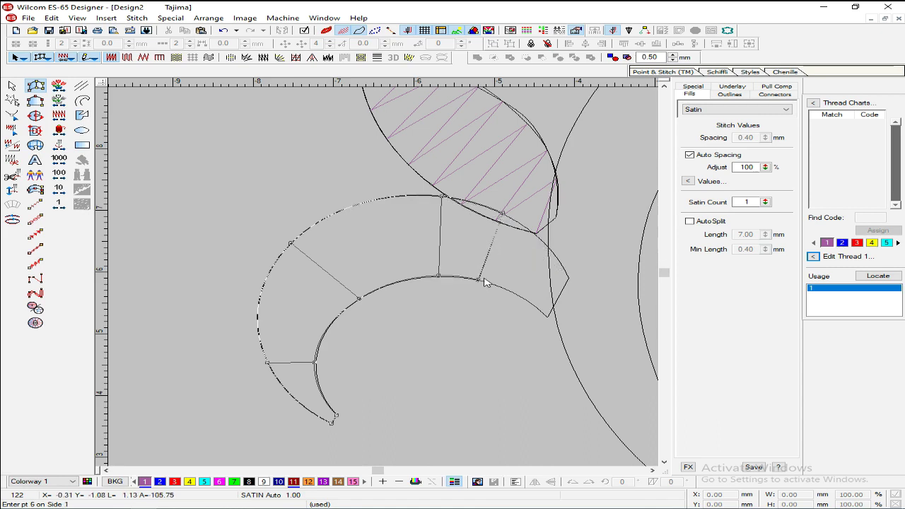
pyautogui.click(549, 246)
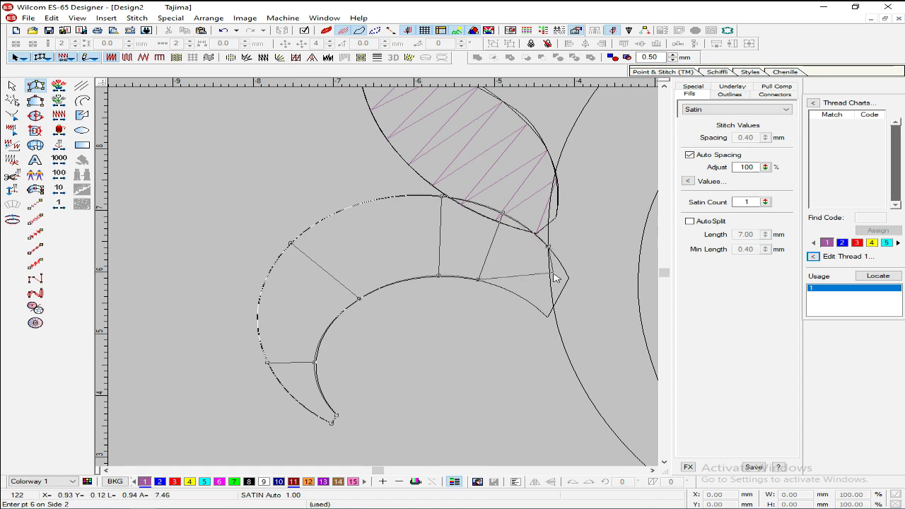
pyautogui.click(553, 318)
pyautogui.press('Return')
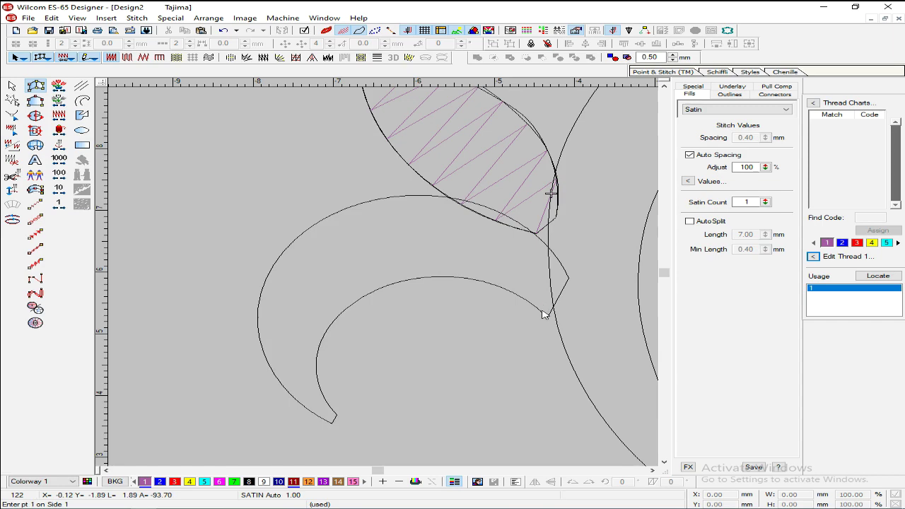
# Step: Begin an Input A satin shape on the large upper spiral, placing the first point pairs at its inner pointed tip
pyautogui.hotkey('shift', 'z')
pyautogui.hotkey('shift', 'z')
pyautogui.press('z')
pyautogui.scroll(-3, 457, 200)
pyautogui.hotkey('shift', 'z')
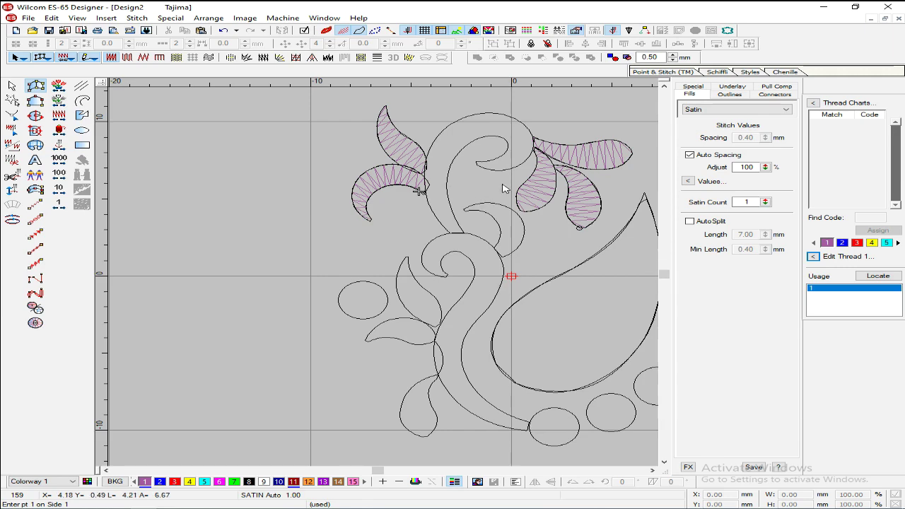
pyautogui.press('b')
pyautogui.moveTo(544, 118); pyautogui.dragTo(425, 189)
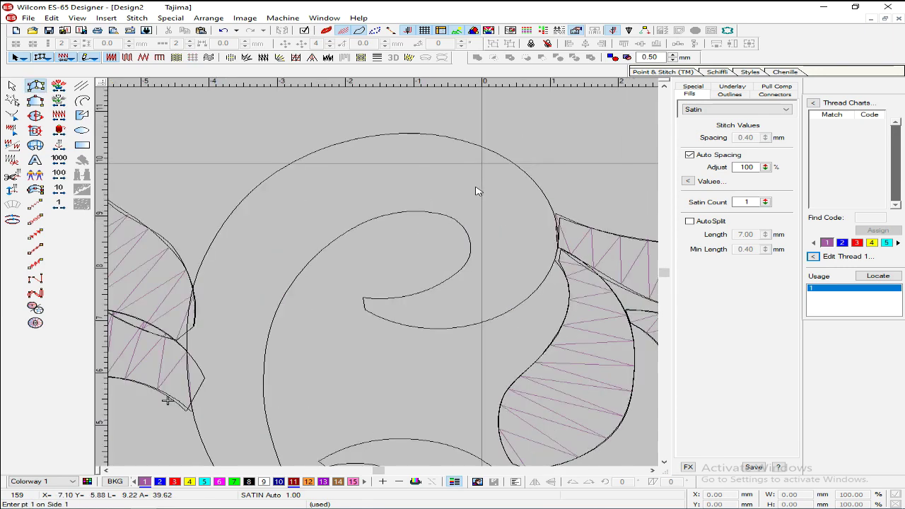
pyautogui.press('b')
pyautogui.moveTo(485, 381); pyautogui.dragTo(514, 395)
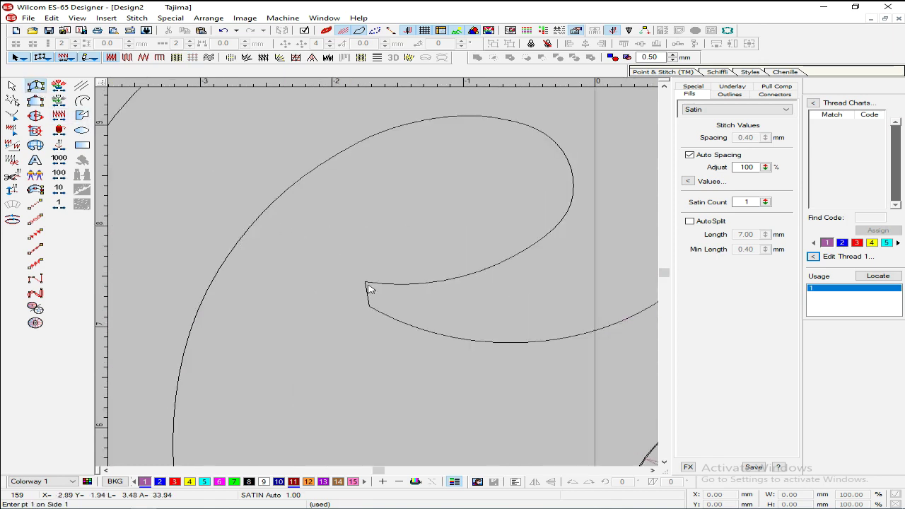
pyautogui.click(369, 309)
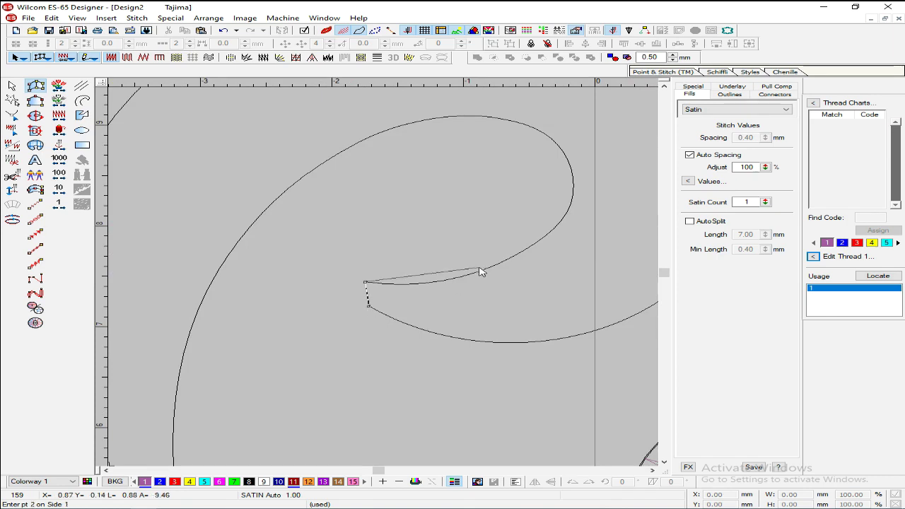
pyautogui.click(455, 279)
pyautogui.click(467, 343)
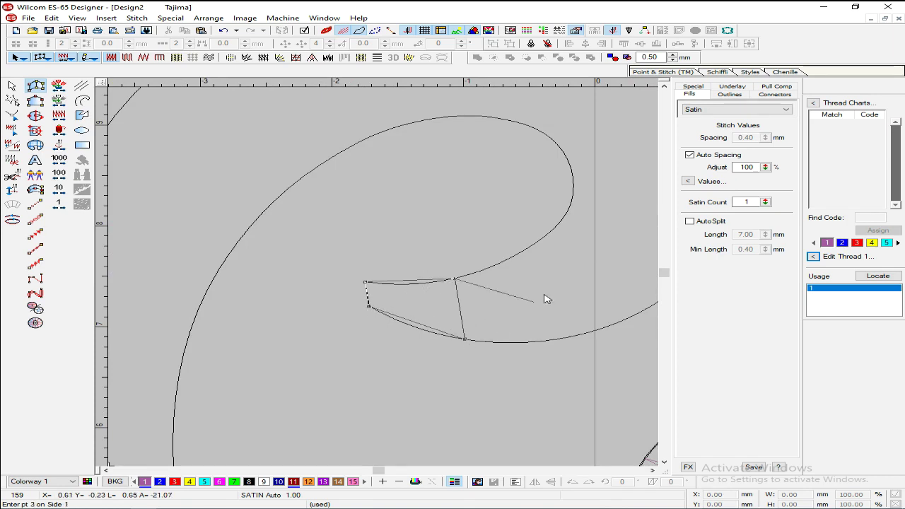
# Step: Continue the upper spiral's point pairs around the tight curl, between its inner and outer edges
pyautogui.click(537, 246)
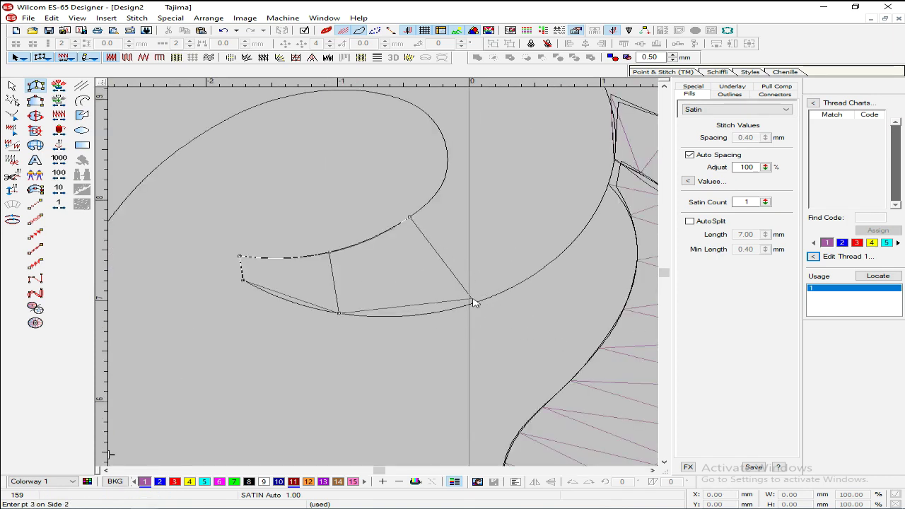
pyautogui.click(480, 304)
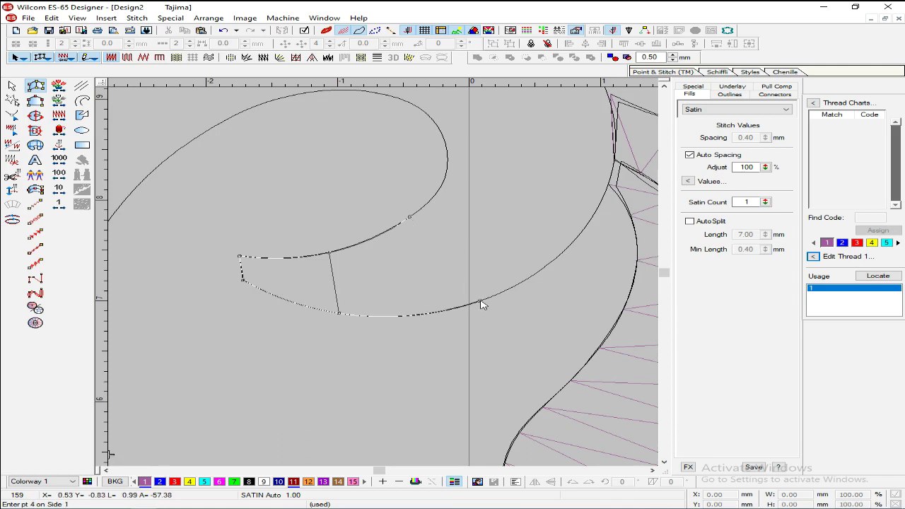
pyautogui.click(447, 174)
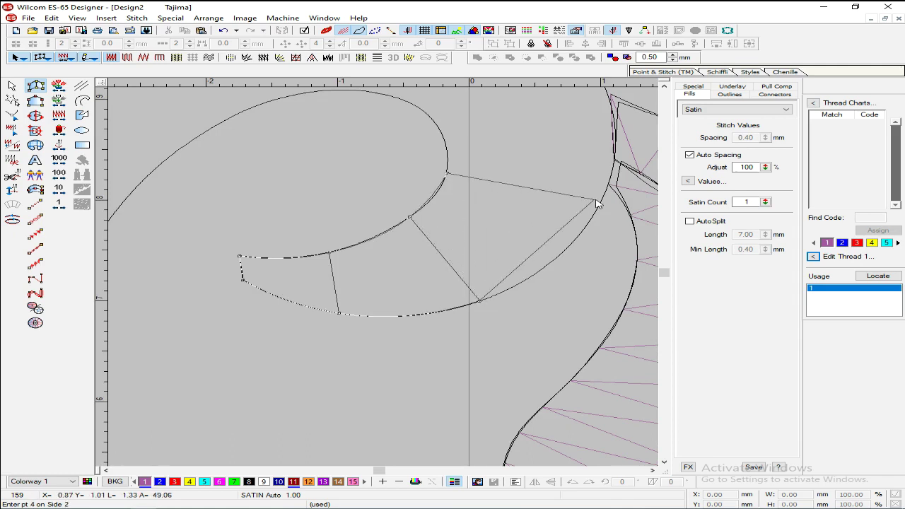
pyautogui.click(603, 199)
pyautogui.click(387, 207)
pyautogui.click(541, 144)
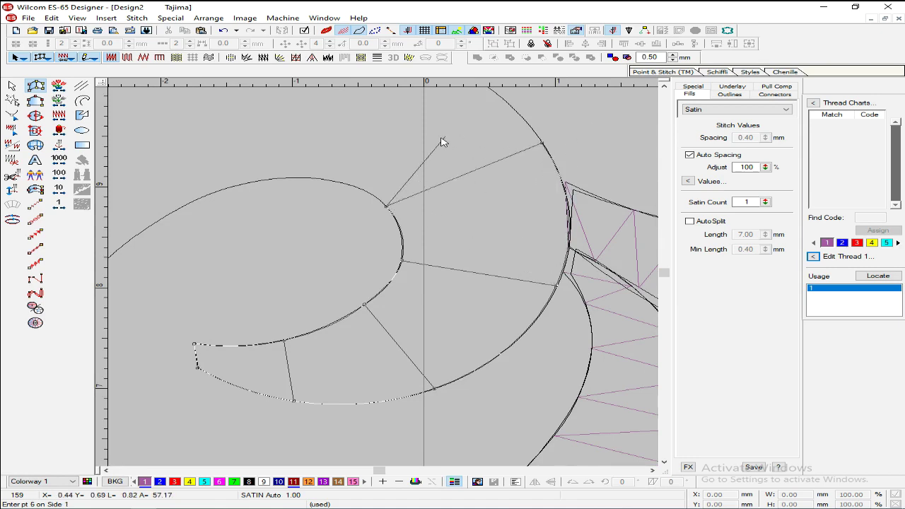
# Step: Extend the upper spiral's point pairs over the top of the arch and onto the descending side
pyautogui.click(323, 178)
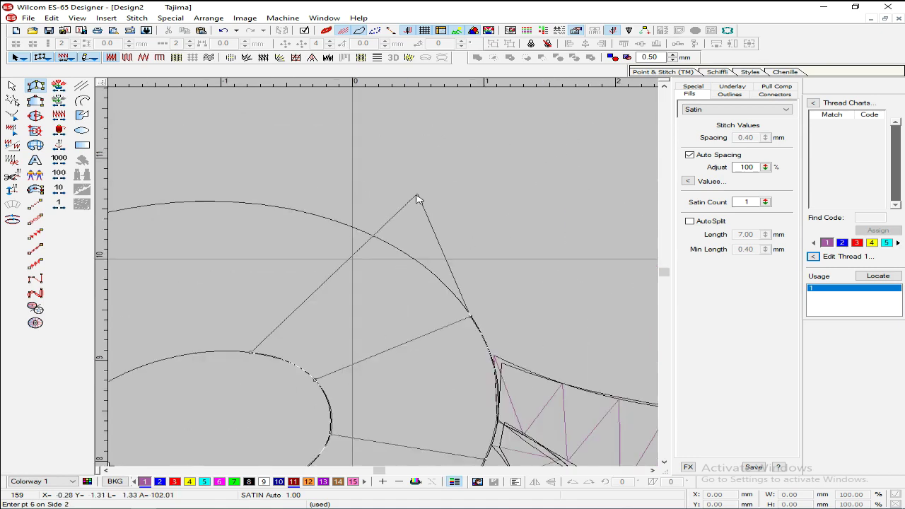
pyautogui.click(316, 217)
pyautogui.click(275, 338)
pyautogui.click(221, 189)
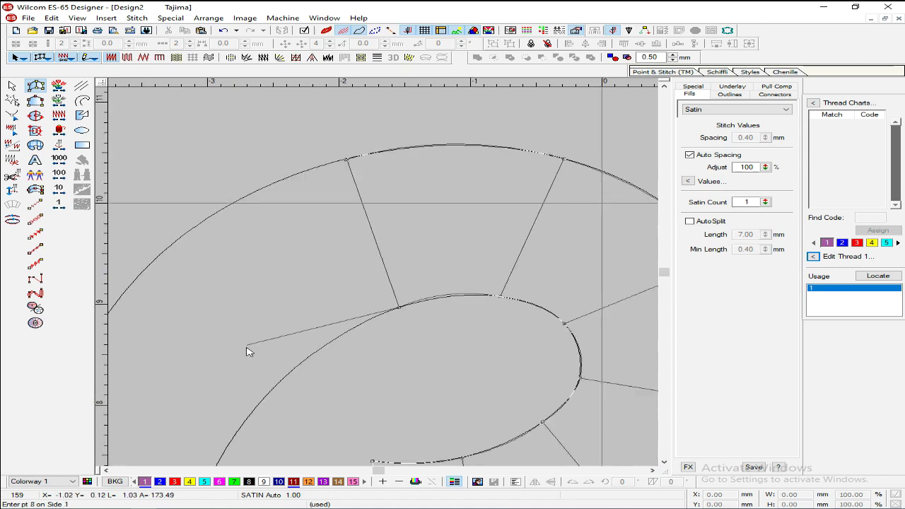
pyautogui.click(294, 367)
pyautogui.click(161, 259)
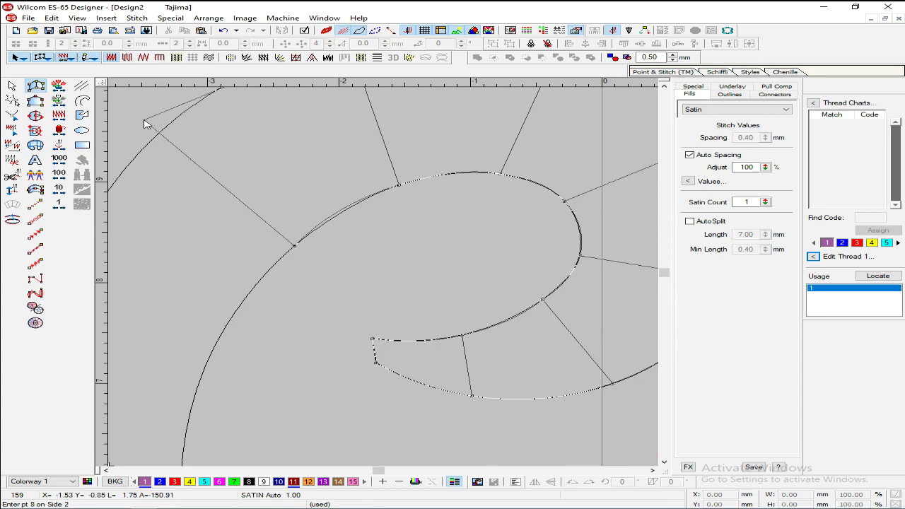
# Step: Place the spiral's last point pairs down the stem to its base on the lower scroll and finish the satin shape
pyautogui.click(236, 388)
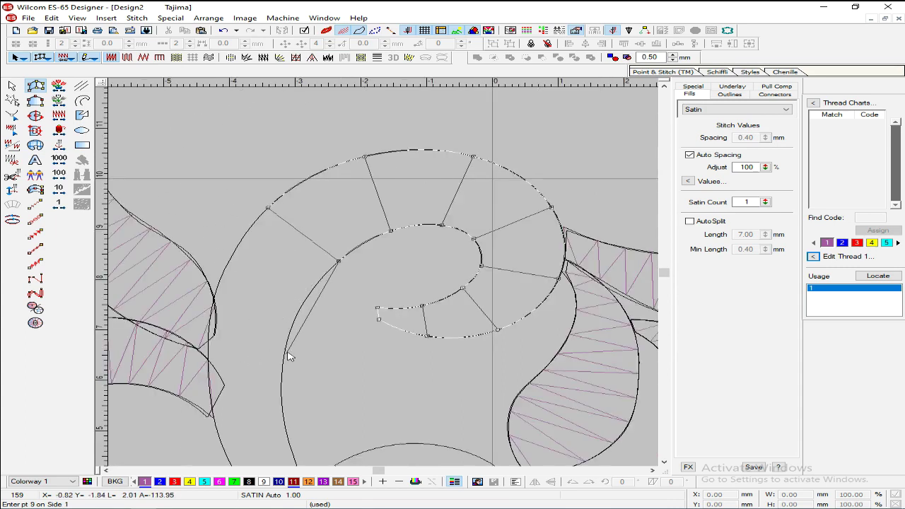
pyautogui.click(210, 337)
pyautogui.scroll(-3, 269, 353)
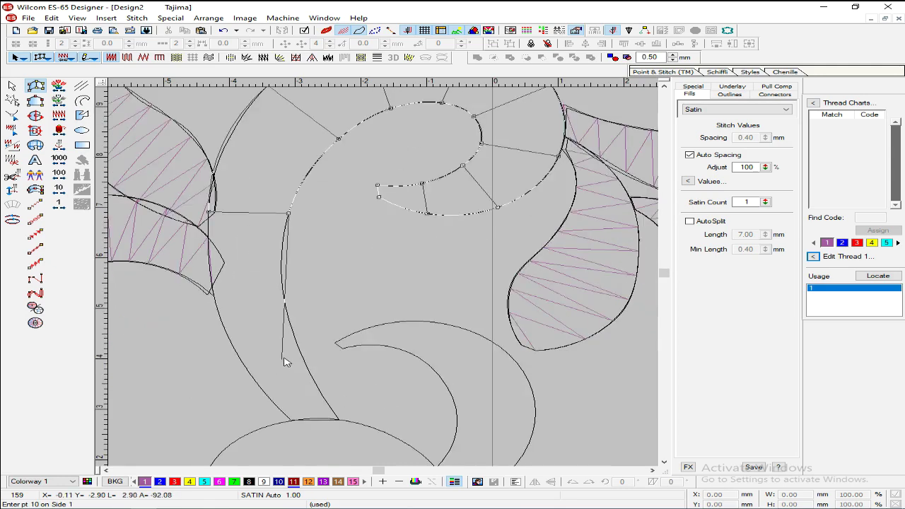
pyautogui.click(287, 314)
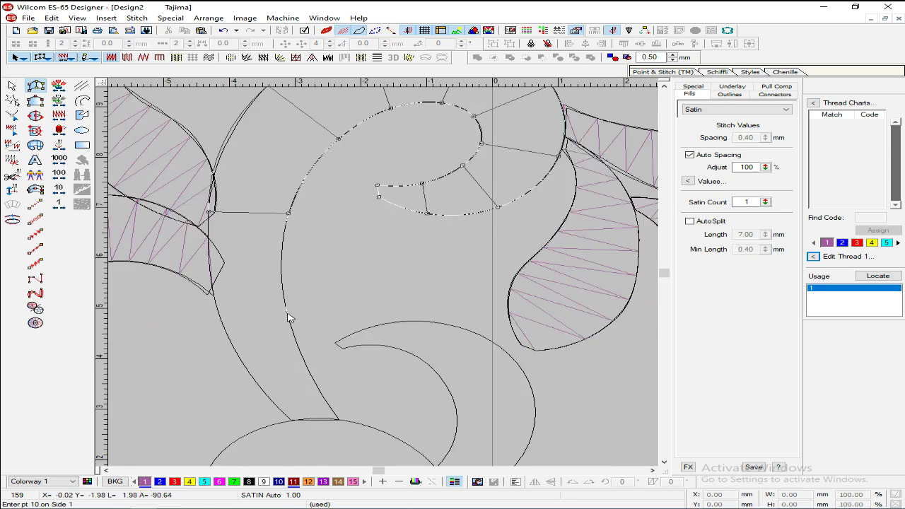
pyautogui.click(227, 333)
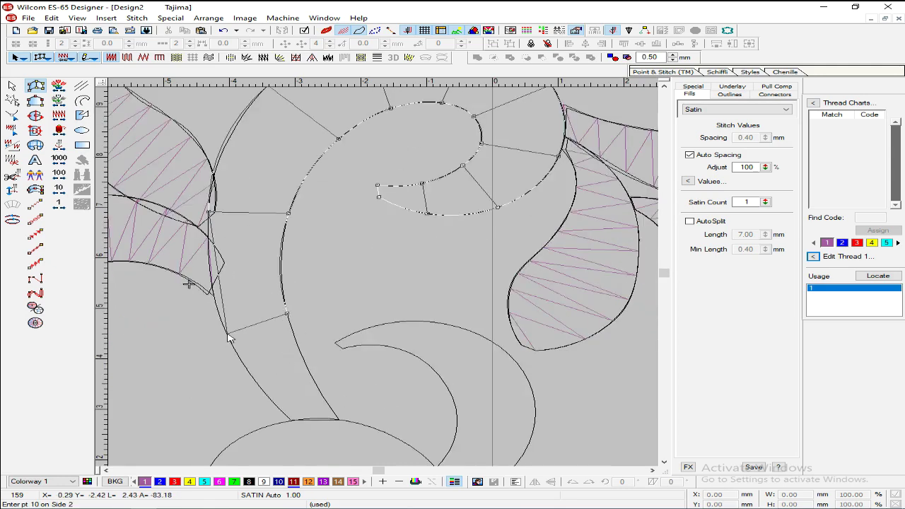
pyautogui.click(339, 421)
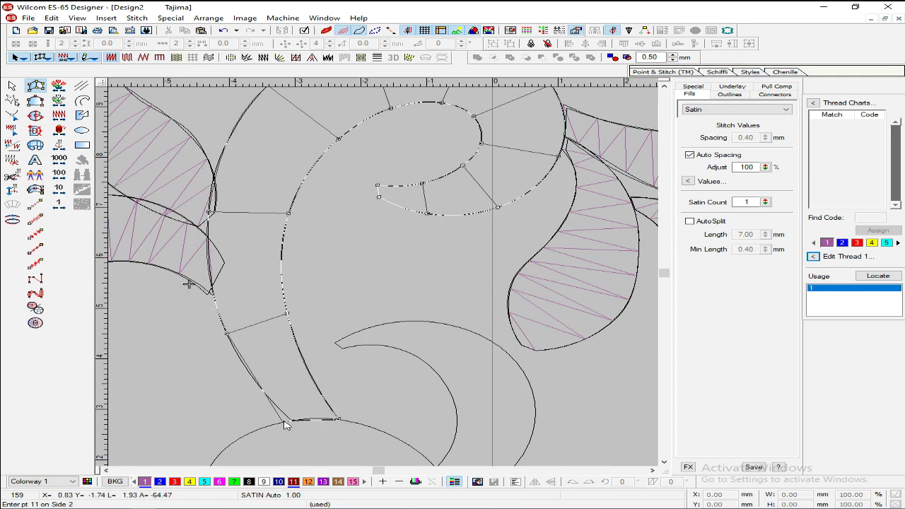
pyautogui.click(291, 420)
pyautogui.press('Return')
# Step: Begin an Input A satin shape on the small crescent leaf below the spiral, placing point pairs from its pointed tip around the bend
pyautogui.scroll(-3, 290, 416)
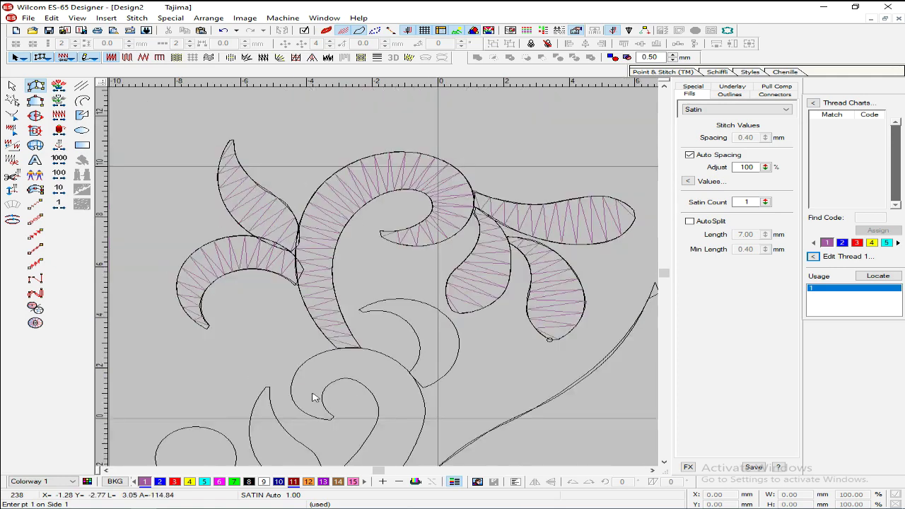
pyautogui.scroll(2, 362, 249)
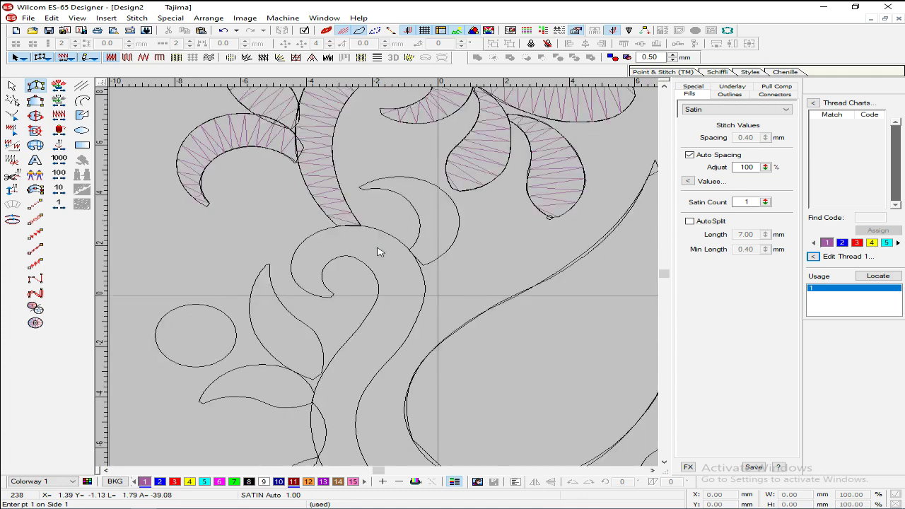
pyautogui.scroll(3, 354, 258)
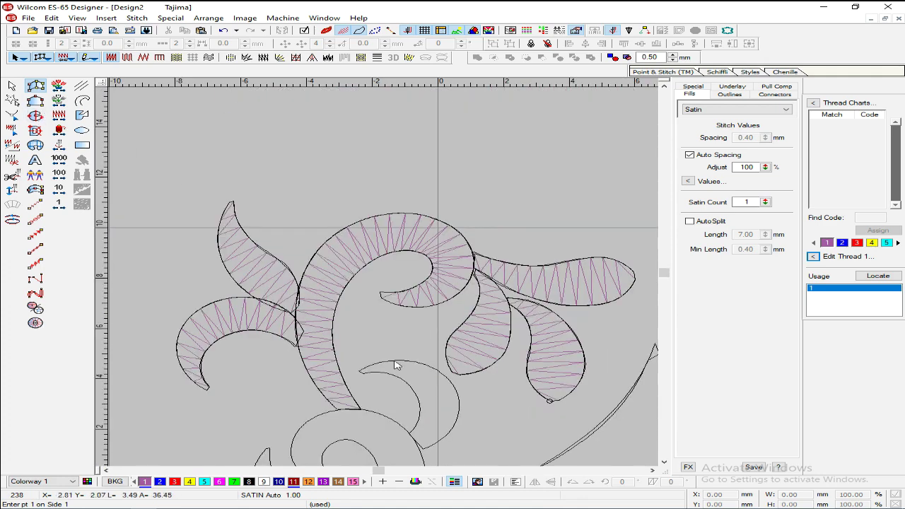
pyautogui.scroll(3, 347, 333)
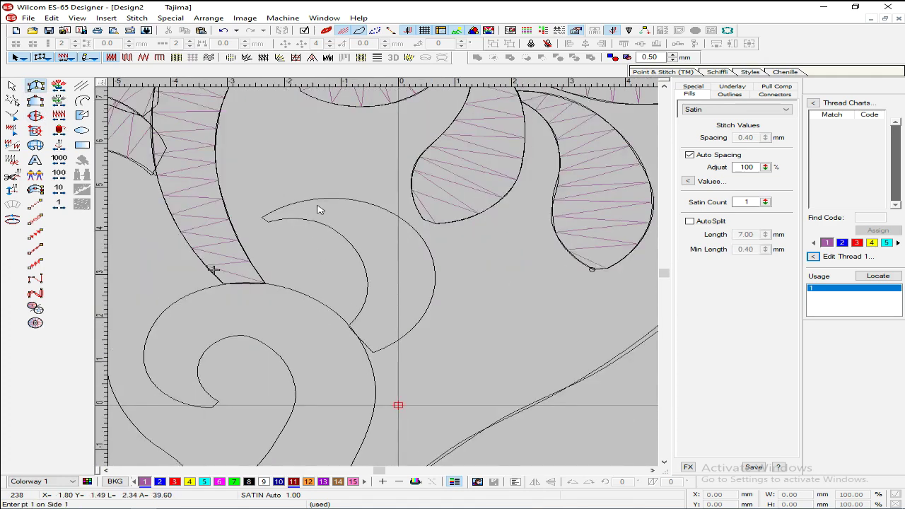
pyautogui.click(262, 217)
pyautogui.click(318, 201)
pyautogui.click(305, 220)
pyautogui.click(353, 246)
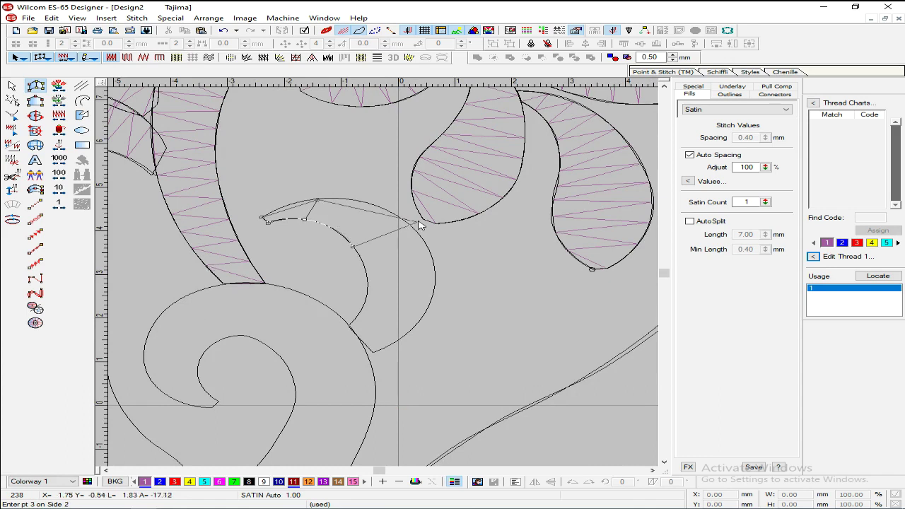
pyautogui.click(411, 225)
# Step: Place the small crescent leaf's last point pairs down to its cut base at the scroll and finish the satin shape
pyautogui.click(367, 295)
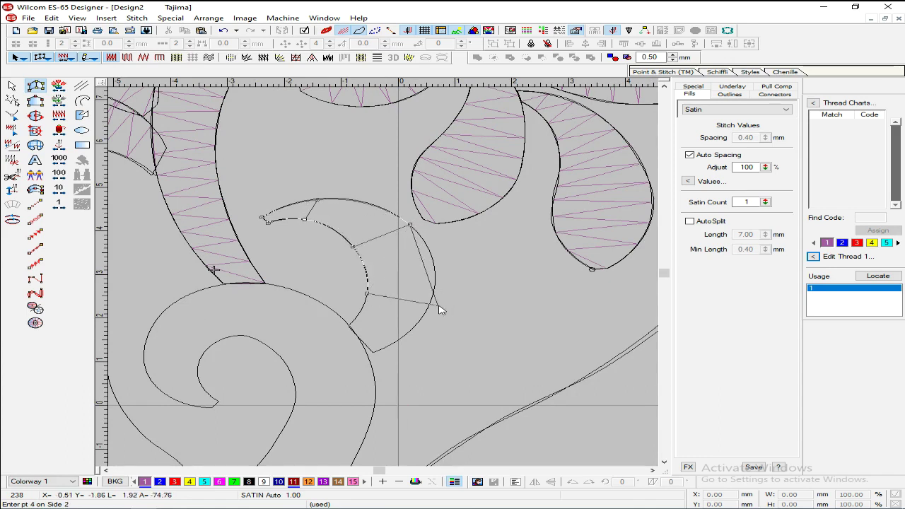
pyautogui.click(427, 309)
pyautogui.click(349, 326)
pyautogui.click(369, 357)
pyautogui.press('Return')
# Step: Begin an Input A satin shape on the upright curved leaf beside the scroll, placing point pairs from its cut tip down the upper half
pyautogui.press('0')
pyautogui.press('z')
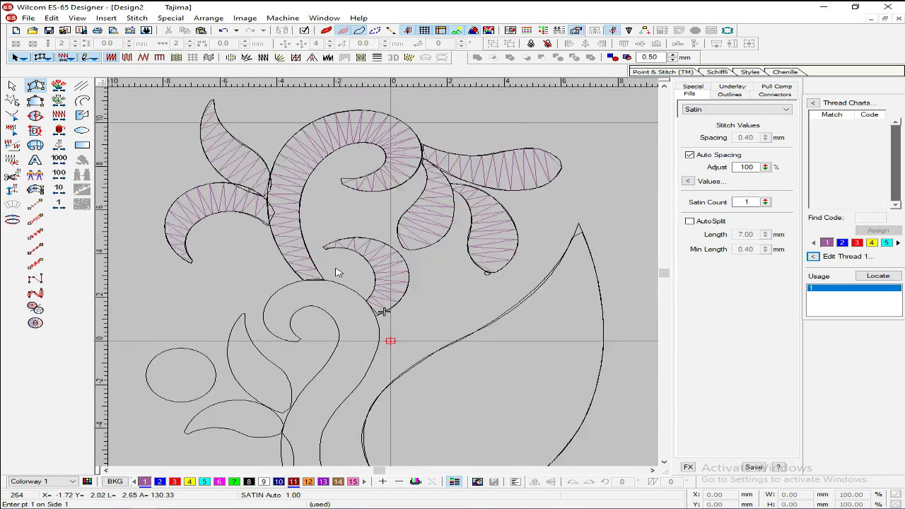
pyautogui.moveTo(385, 255); pyautogui.dragTo(211, 391)
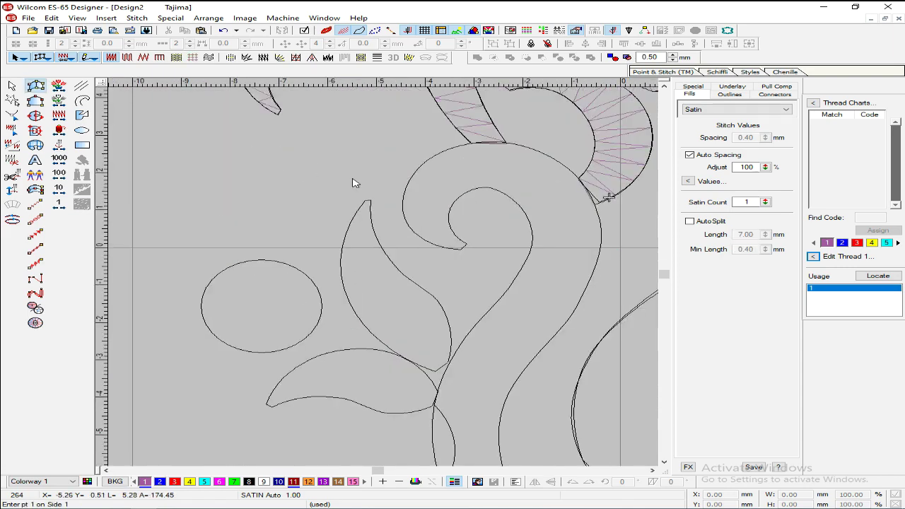
pyautogui.press('z')
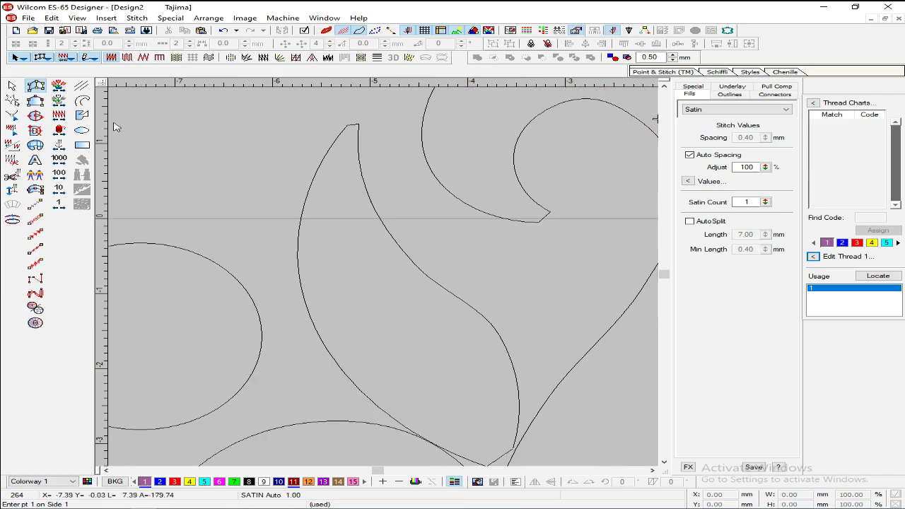
pyautogui.click(359, 125)
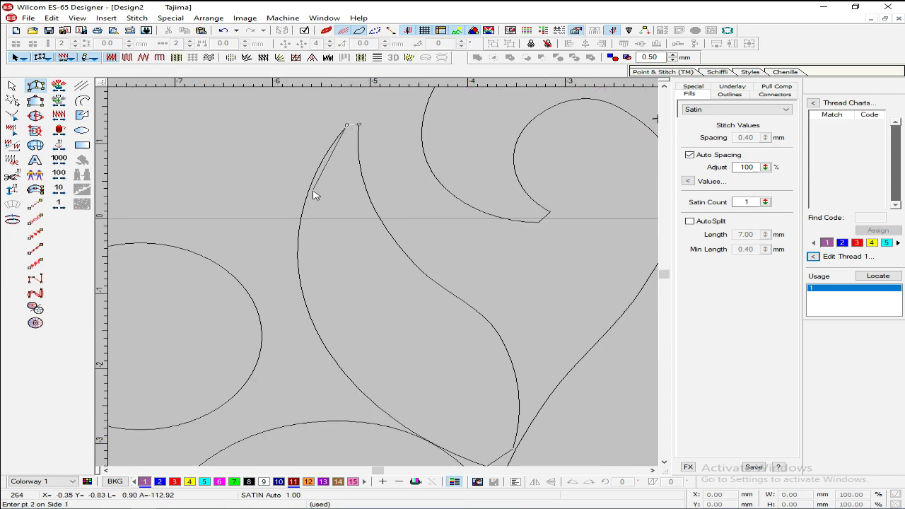
pyautogui.click(363, 182)
pyautogui.click(305, 305)
pyautogui.scroll(-3, 414, 265)
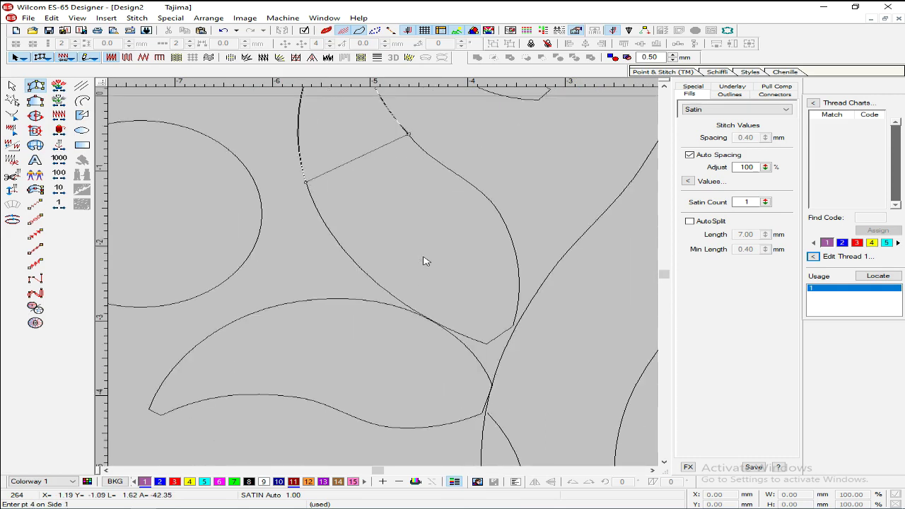
# Step: Place the upright leaf's remaining point pairs down to its base at the scroll stem and finish the satin shape
pyautogui.click(370, 277)
pyautogui.click(488, 202)
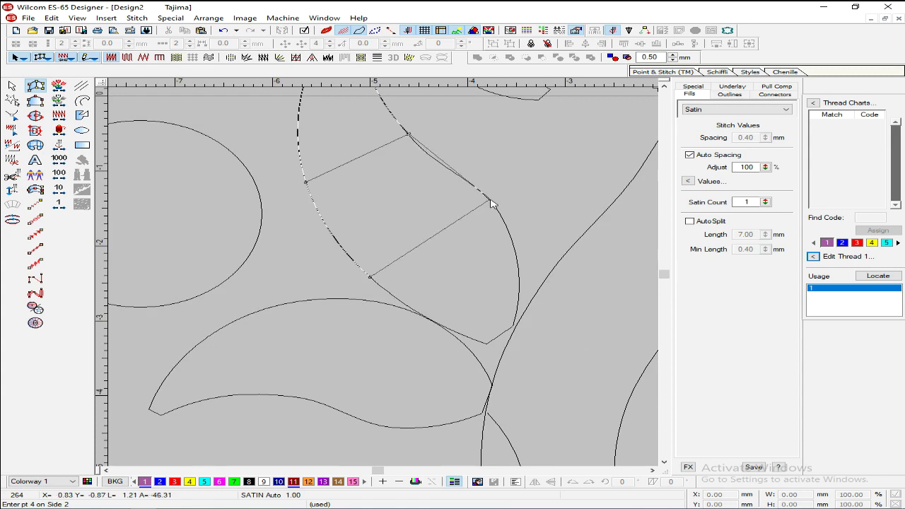
pyautogui.click(447, 331)
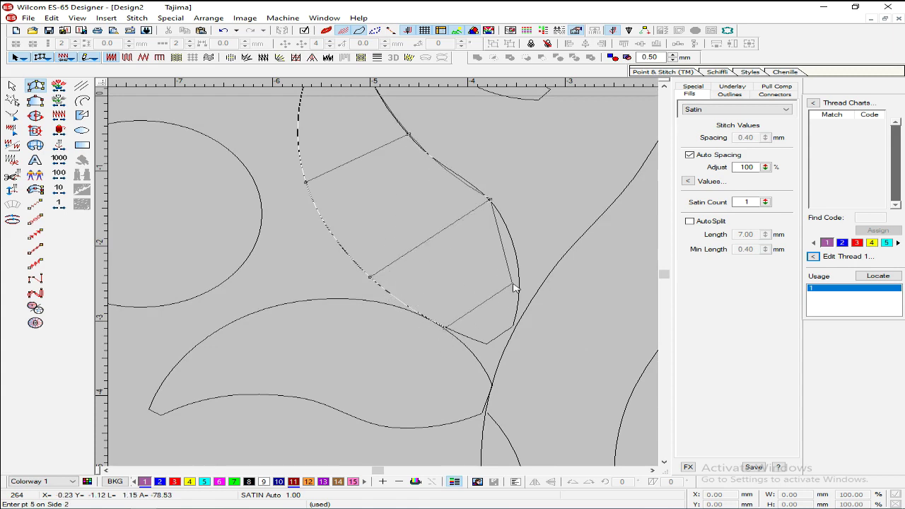
pyautogui.click(519, 293)
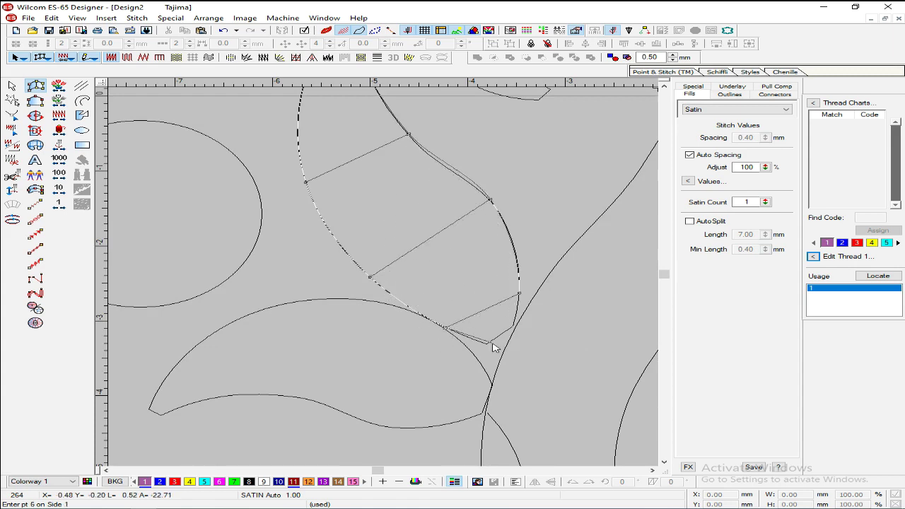
pyautogui.click(503, 352)
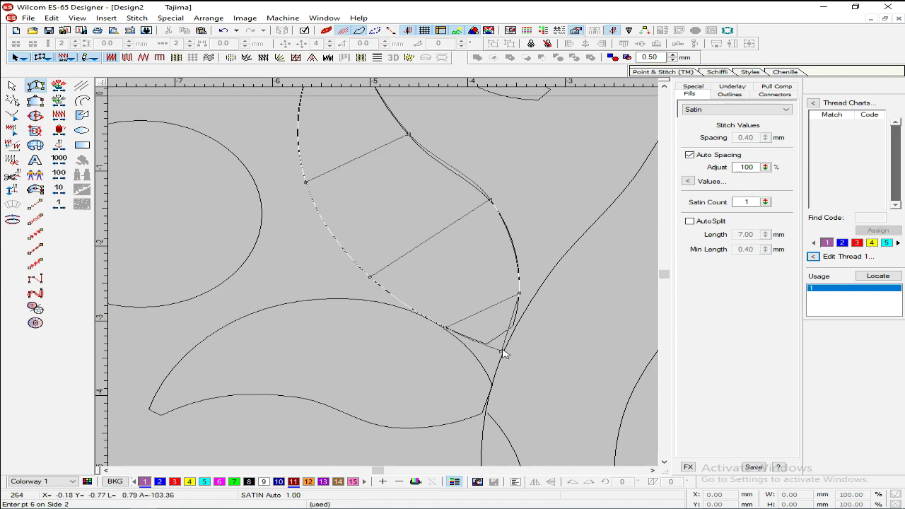
pyautogui.press('Return')
# Step: Begin an Input A satin shape on the horizontal leaf below the upright one, placing the first point pairs from its narrow outer tip
pyautogui.hotkey('shift', 'z')
pyautogui.hotkey('shift', 'z')
pyautogui.press('z')
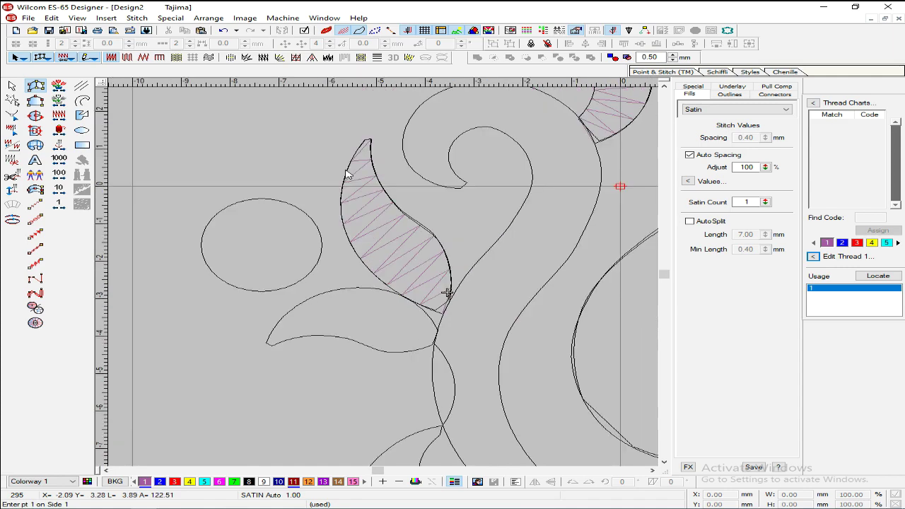
pyautogui.scroll(-1, 347, 175)
pyautogui.hotkey('shift', 'z')
pyautogui.hotkey('shift', 'z')
pyautogui.press('z')
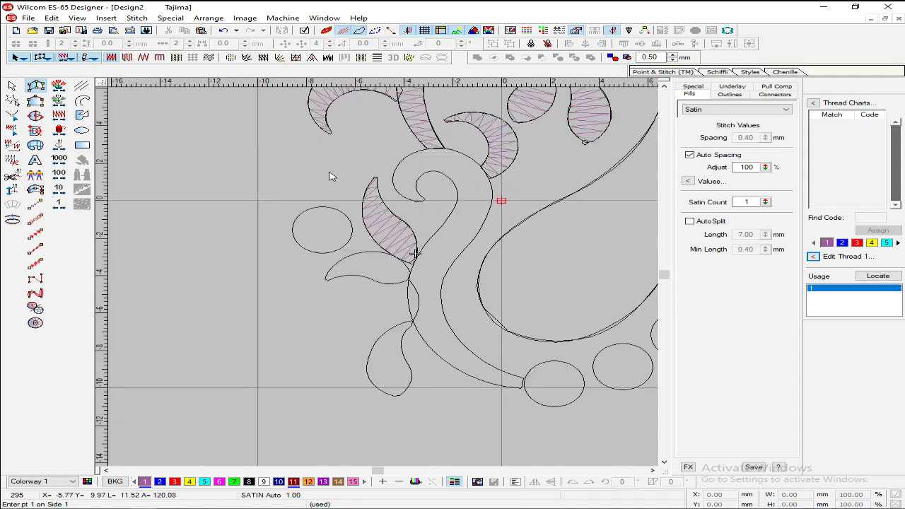
pyautogui.press('z')
pyautogui.press('b')
pyautogui.click(466, 339)
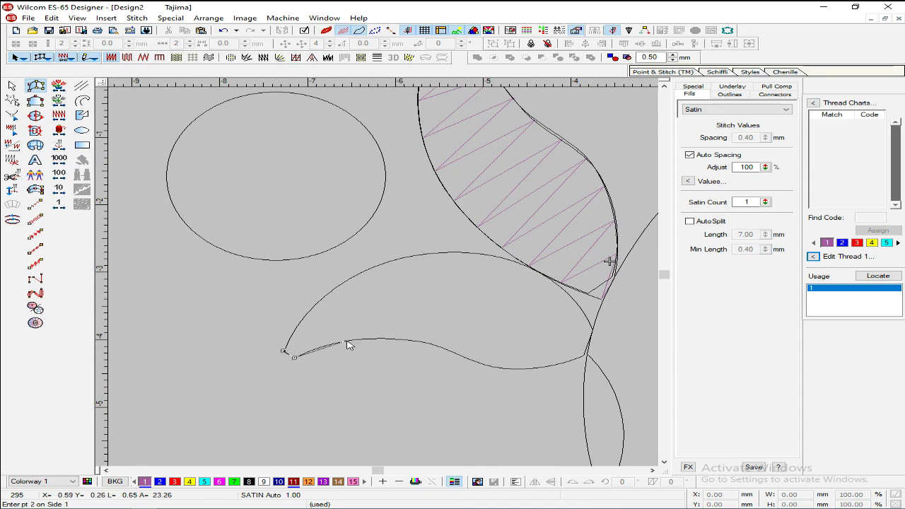
pyautogui.click(333, 290)
pyautogui.click(347, 341)
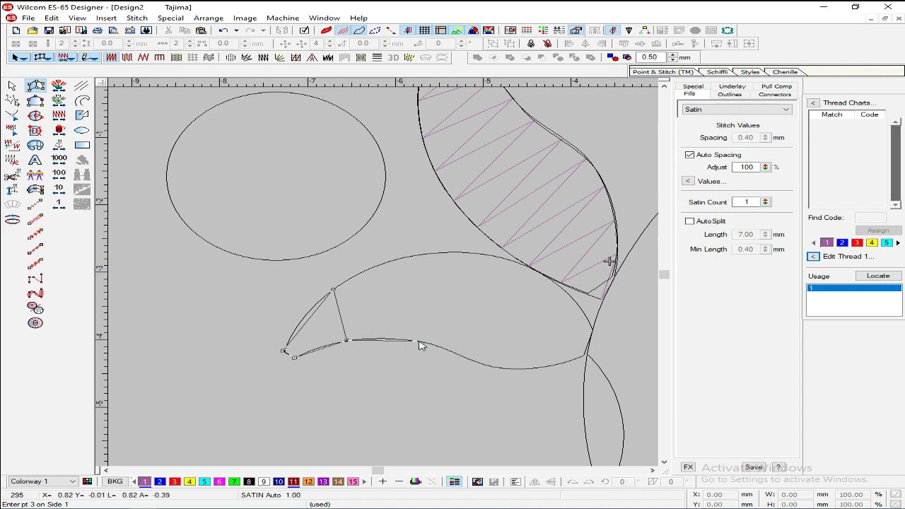
# Step: Place the horizontal leaf's remaining point pairs along its body to the base at the stem and finish the satin shape
pyautogui.click(420, 254)
pyautogui.click(420, 341)
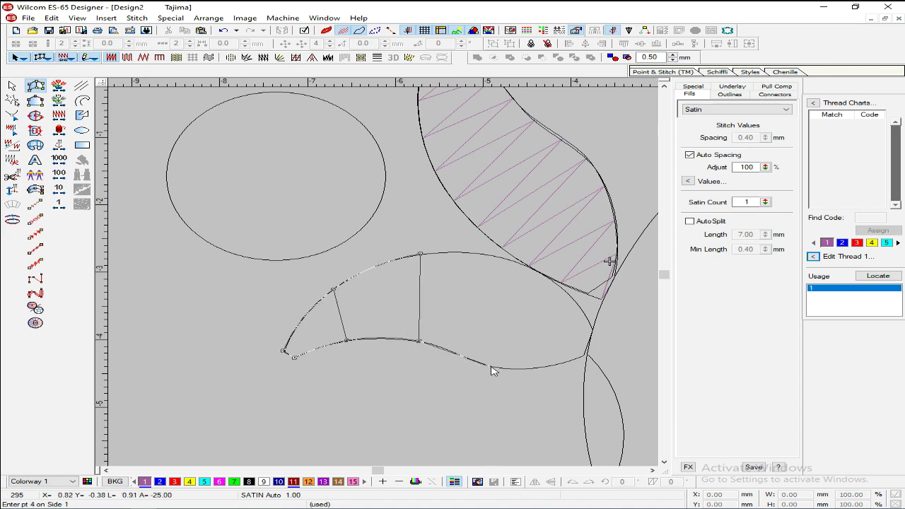
pyautogui.click(526, 266)
pyautogui.click(491, 366)
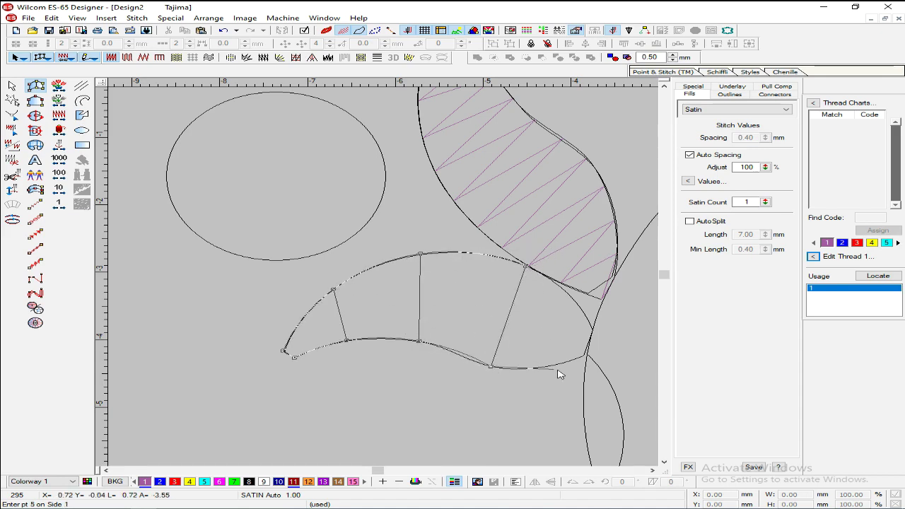
pyautogui.click(548, 367)
pyautogui.click(582, 309)
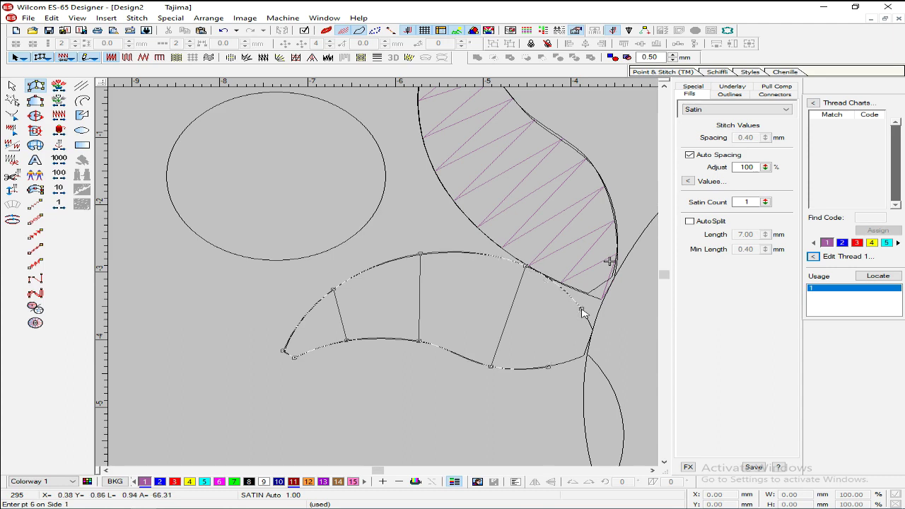
pyautogui.click(586, 357)
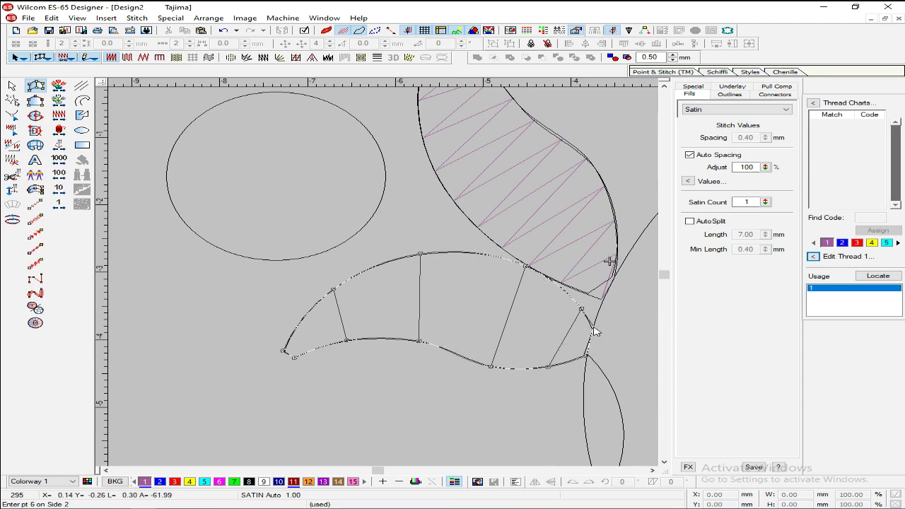
pyautogui.press('Return')
# Step: Digitize the circle beside the two leaves as a Star object and set its zigzag spacing to 0.50 mm
pyautogui.hotkey('shift', 'z')
pyautogui.hotkey('shift', 'z')
pyautogui.scroll(-2, 519, 297)
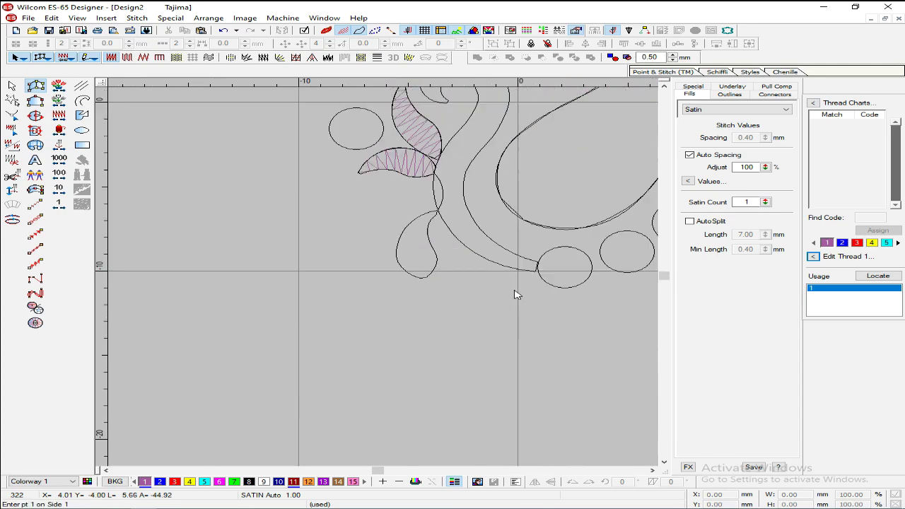
pyautogui.press('z')
pyautogui.scroll(3, 486, 247)
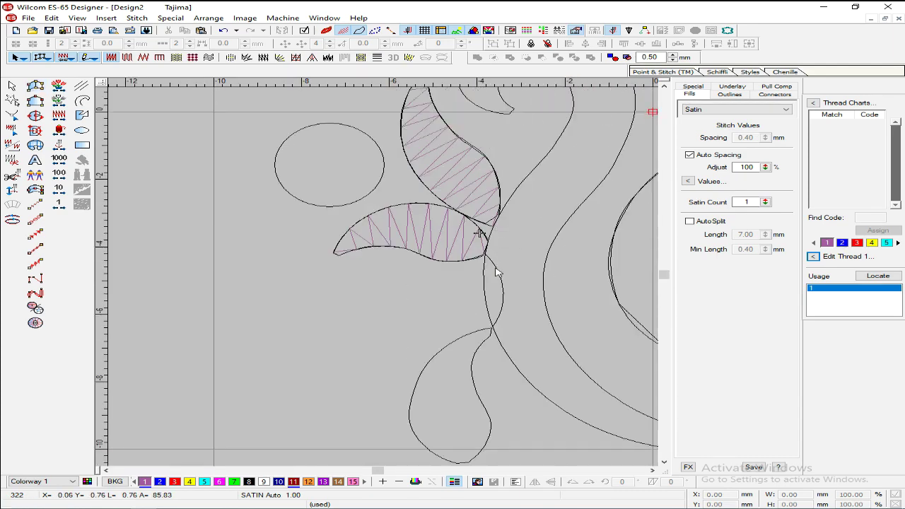
pyautogui.click(35, 308)
pyautogui.click(329, 167)
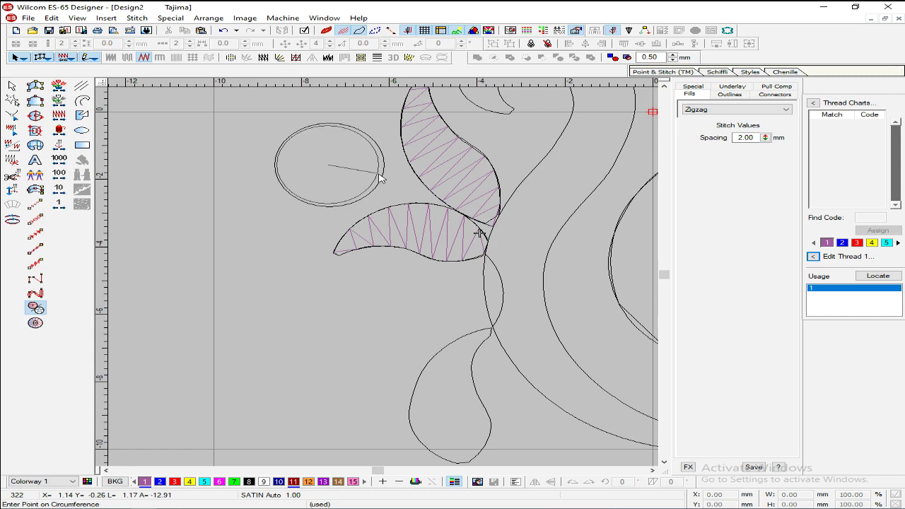
pyautogui.click(381, 179)
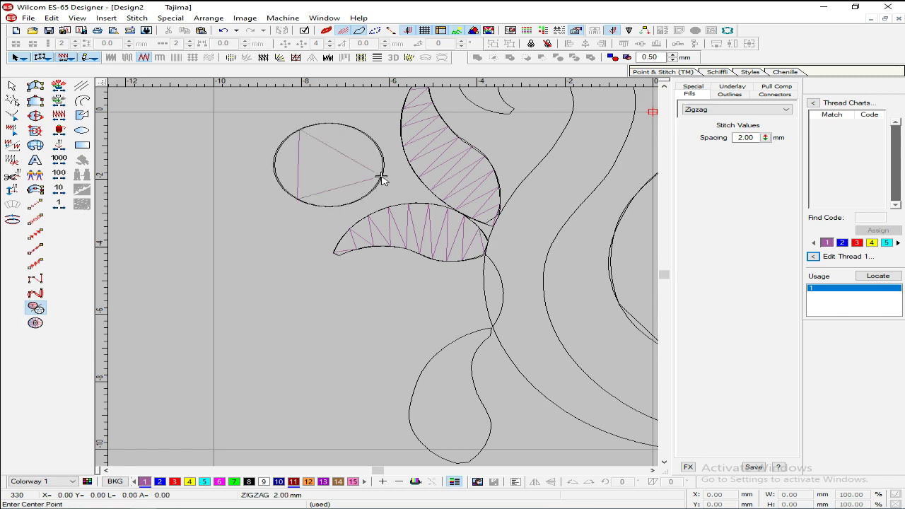
pyautogui.press('Return')
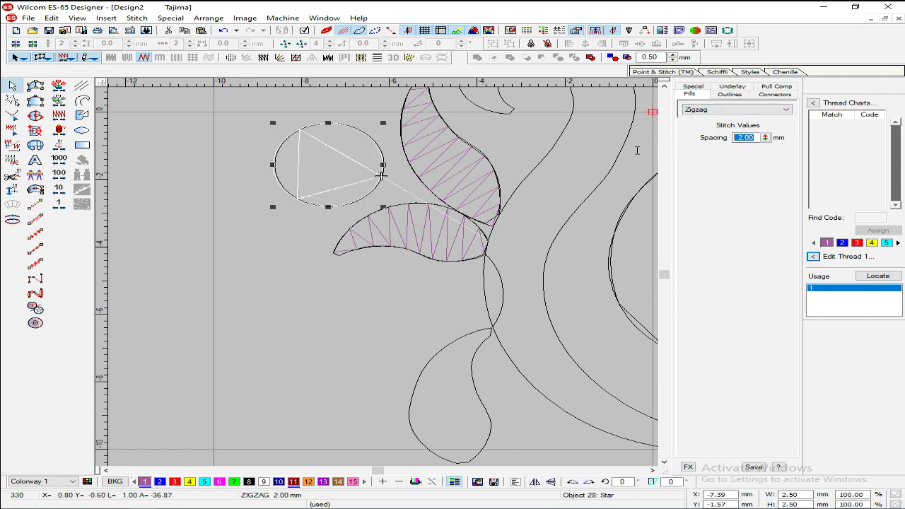
pyautogui.press('Return')
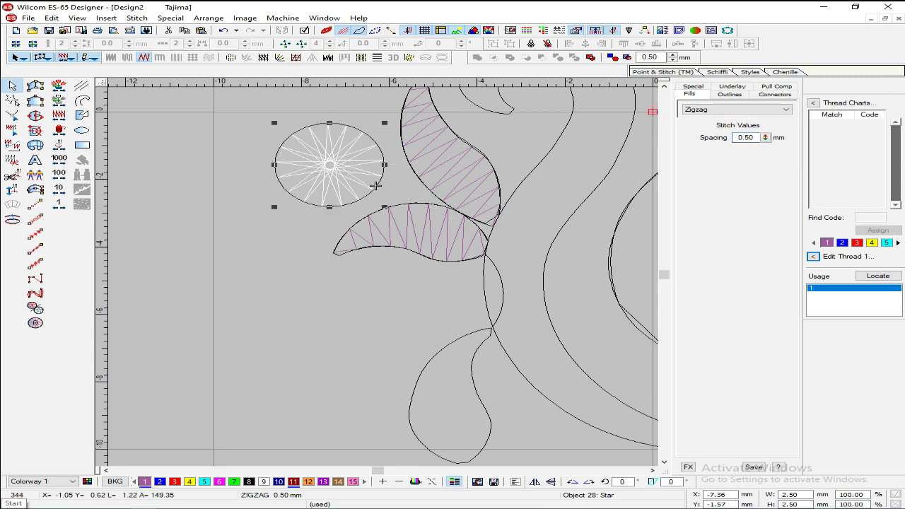
# Step: Begin an Input A shape on the hanging teardrop leaf at the lower stem, placing point pairs from its narrow cut top along both edges
pyautogui.press('Escape')
pyautogui.hotkey('shift', 'z')
pyautogui.scroll(-3, 230, 428)
pyautogui.scroll(6, 134, 439)
pyautogui.press('b')
pyautogui.click(450, 384)
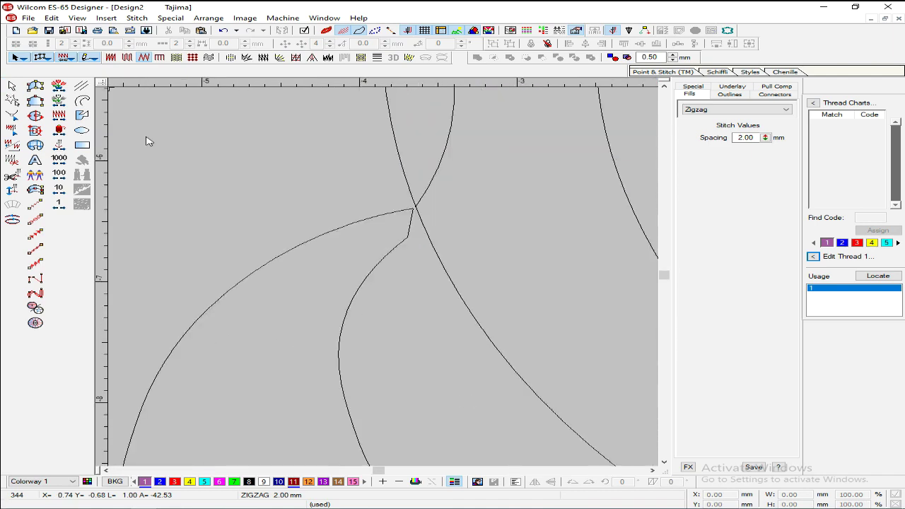
pyautogui.click(35, 85)
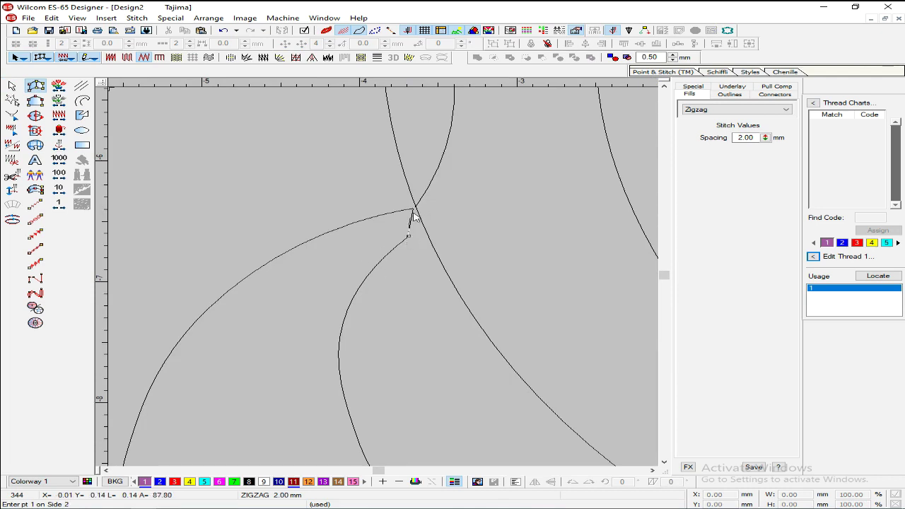
pyautogui.click(413, 209)
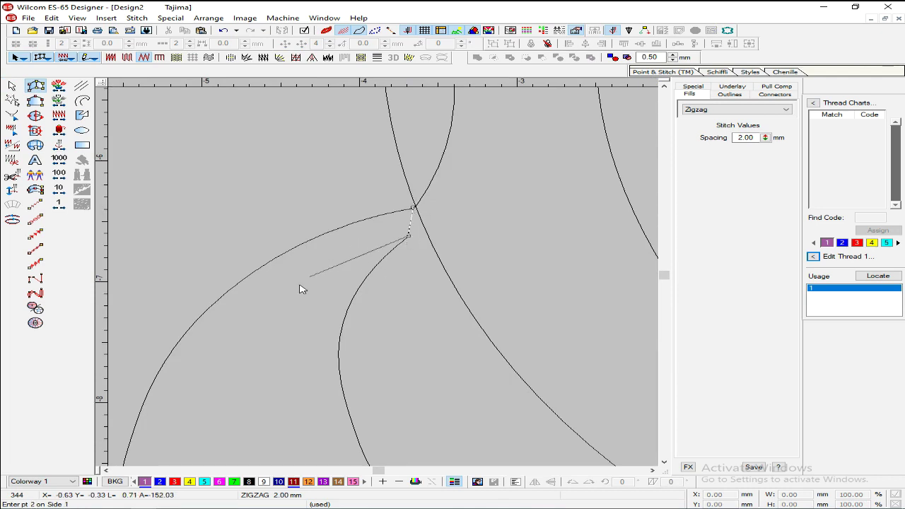
pyautogui.click(364, 281)
pyautogui.click(302, 245)
pyautogui.click(340, 380)
pyautogui.click(188, 329)
# Step: Extend the teardrop leaf's point pairs down through its middle to the widening lower part
pyautogui.scroll(-5, 212, 327)
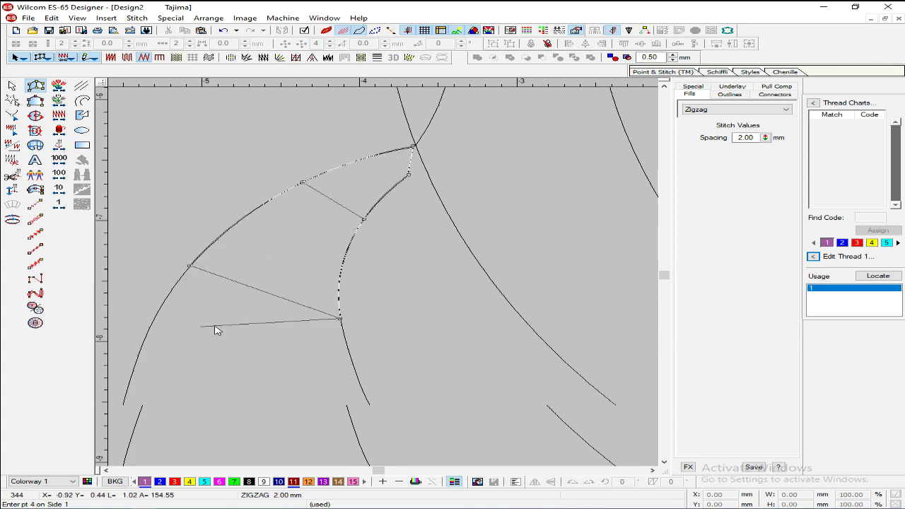
pyautogui.click(129, 263)
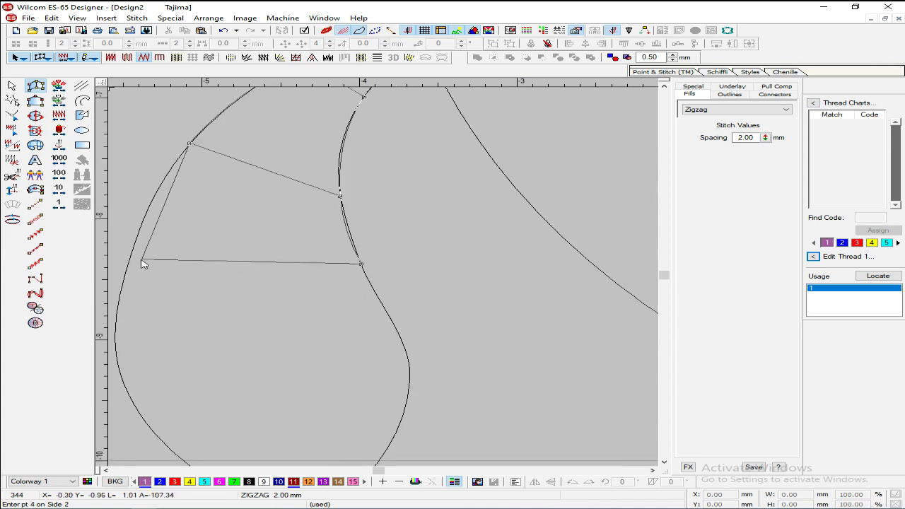
pyautogui.click(485, 271)
pyautogui.click(530, 358)
pyautogui.click(242, 369)
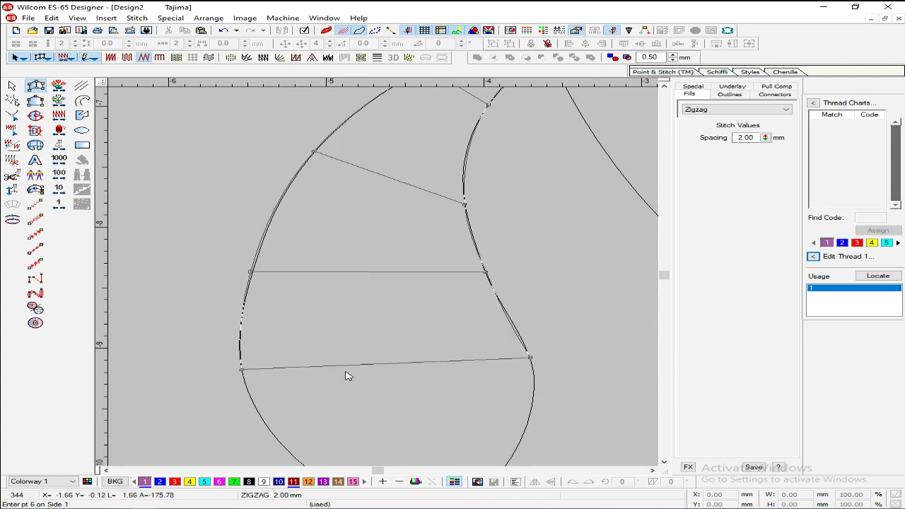
# Step: Place the teardrop leaf's last point pairs around its rounded lower end to the short flat tip and finish the shape
pyautogui.scroll(-3, 288, 375)
pyautogui.click(519, 323)
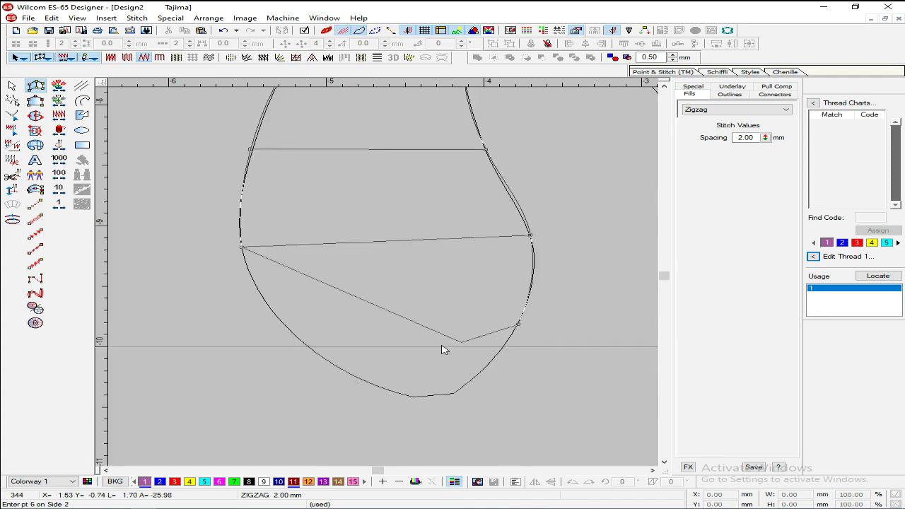
pyautogui.click(296, 338)
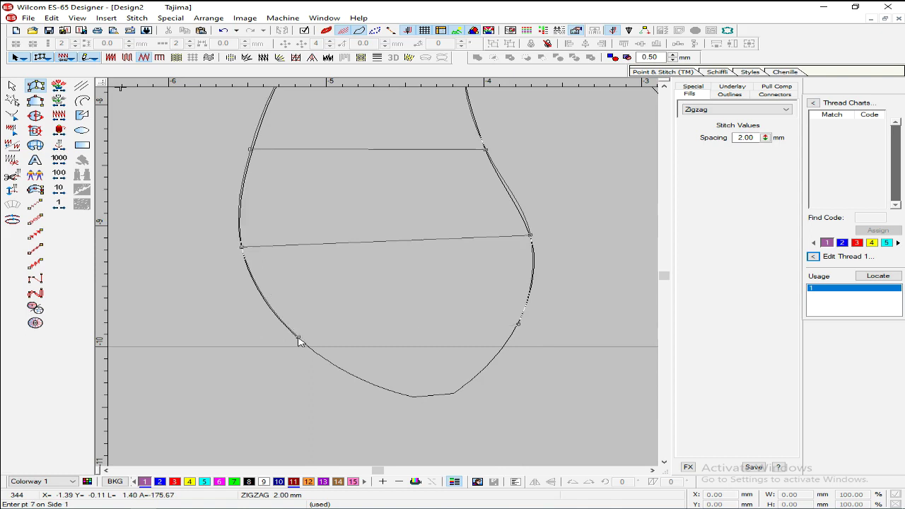
pyautogui.click(456, 396)
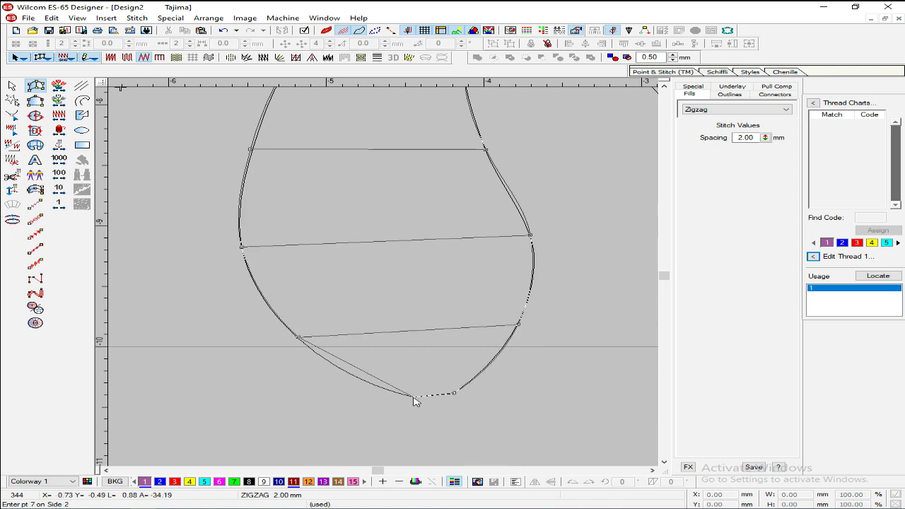
pyautogui.click(415, 402)
pyautogui.press('Return')
# Step: Select the finished teardrop leaf and change its fill to Satin
pyautogui.scroll(-3, 449, 384)
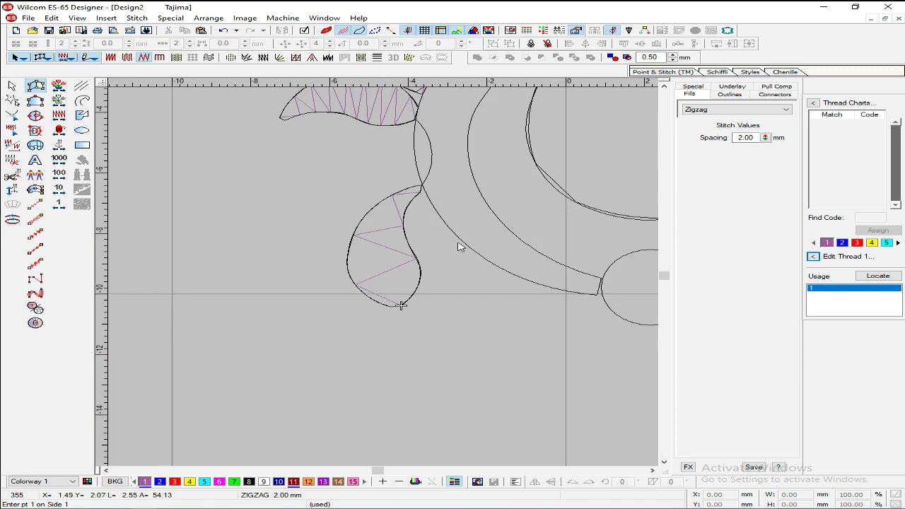
pyautogui.press('Escape')
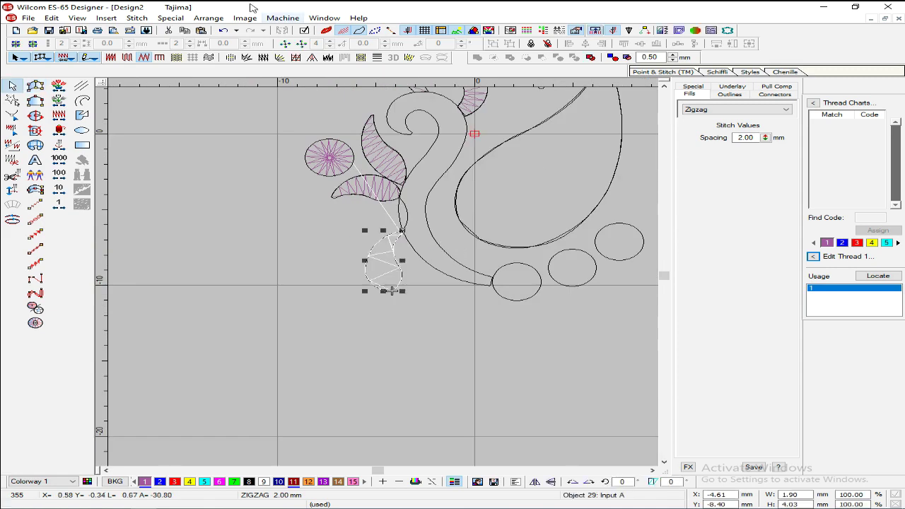
pyautogui.click(110, 57)
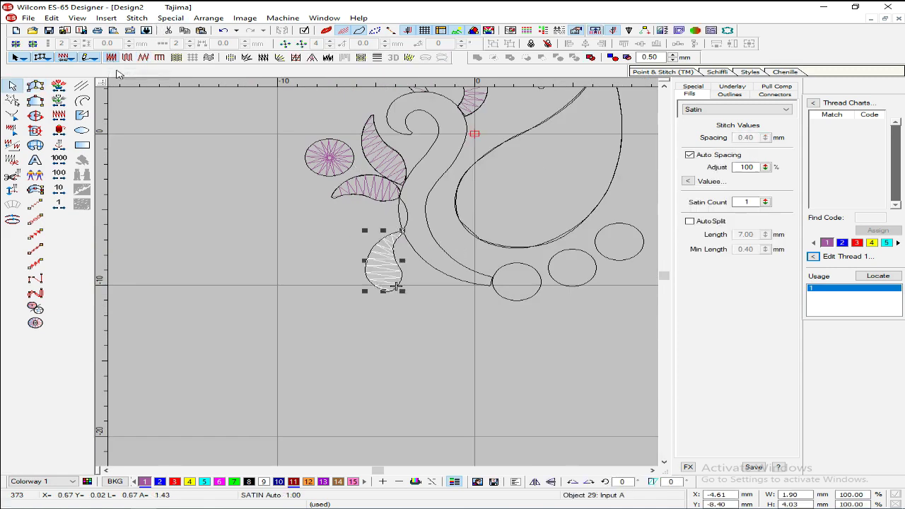
# Step: Deselect the teardrop leaf and make Satin the current fill for new objects
pyautogui.click(342, 232)
pyautogui.click(111, 57)
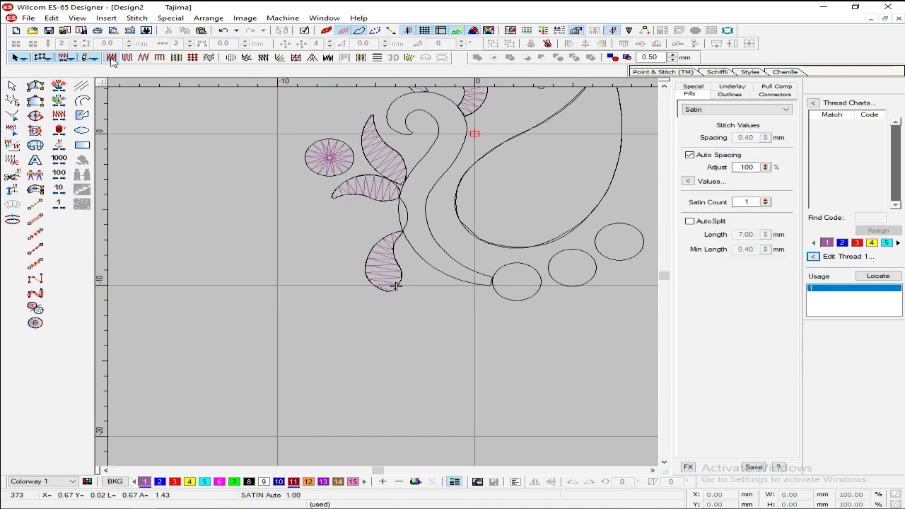
pyautogui.scroll(-2, 396, 242)
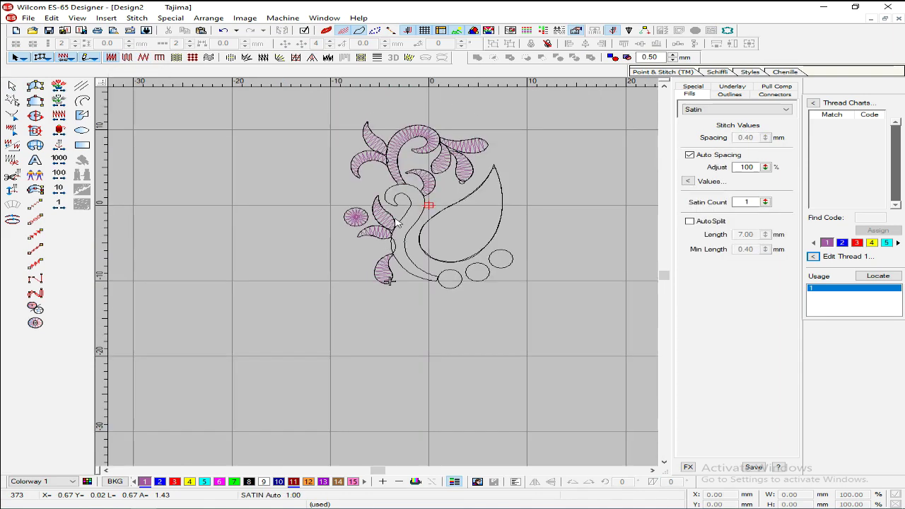
# Step: Begin an Input A shape on the lower curled stem, placing the first two point pairs from the curl's narrow inner tip
pyautogui.press('b')
pyautogui.scroll(4, 453, 262)
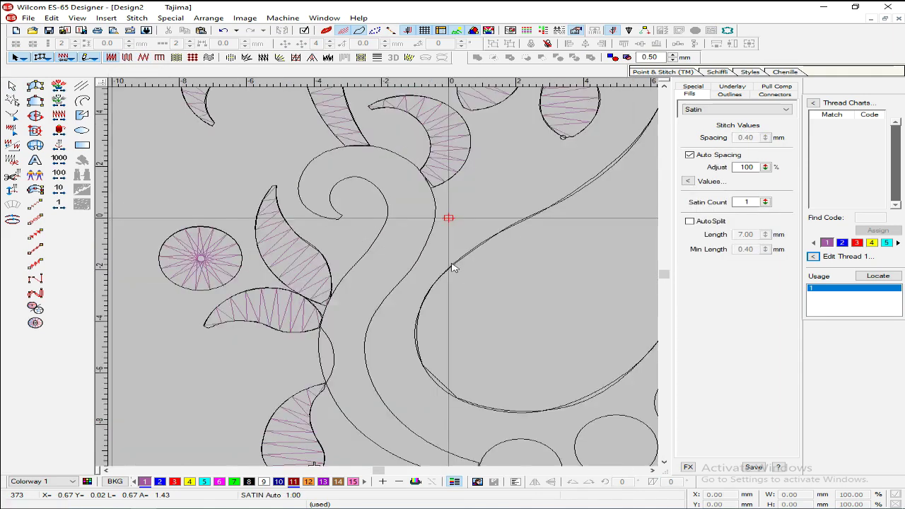
pyautogui.click(358, 288)
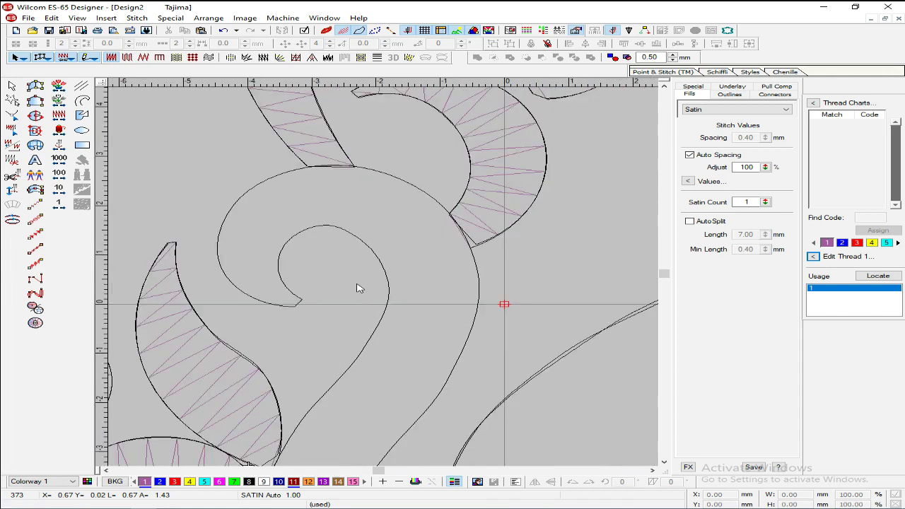
pyautogui.click(35, 86)
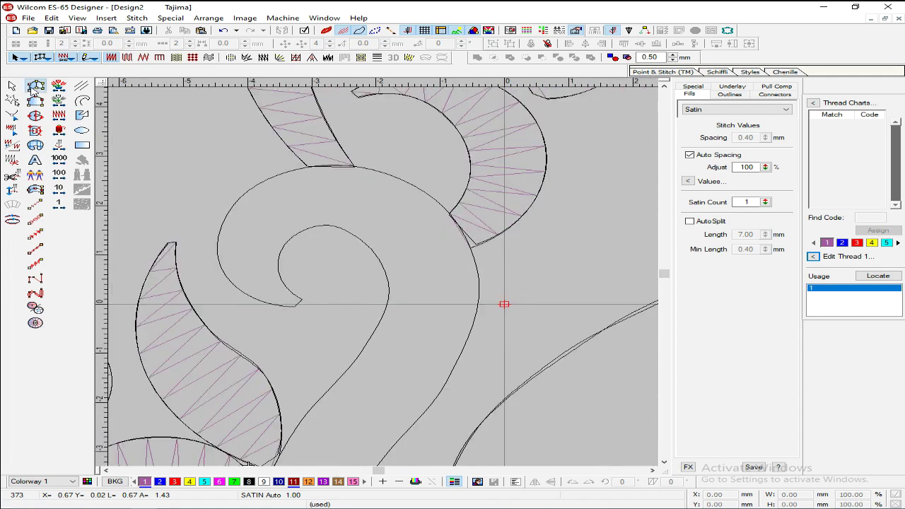
pyautogui.click(295, 307)
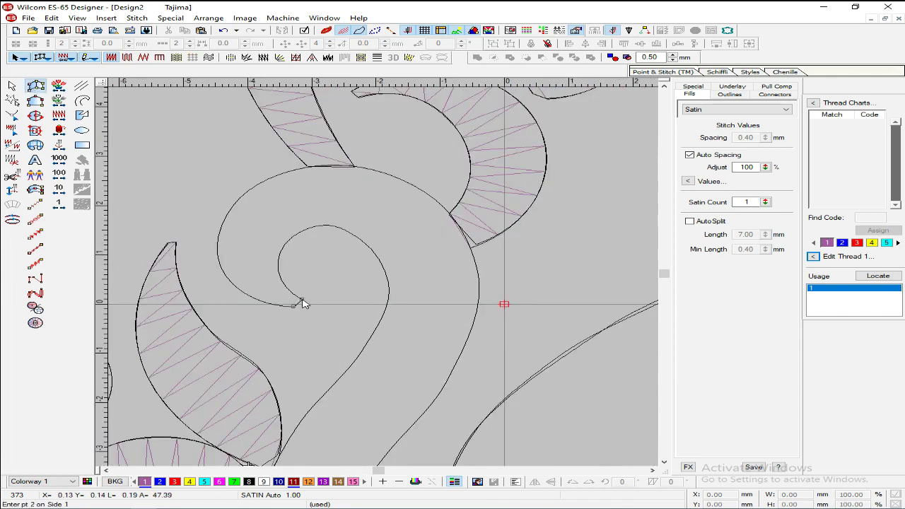
pyautogui.hotkey('shift', 'z')
pyautogui.press('z')
pyautogui.press('z')
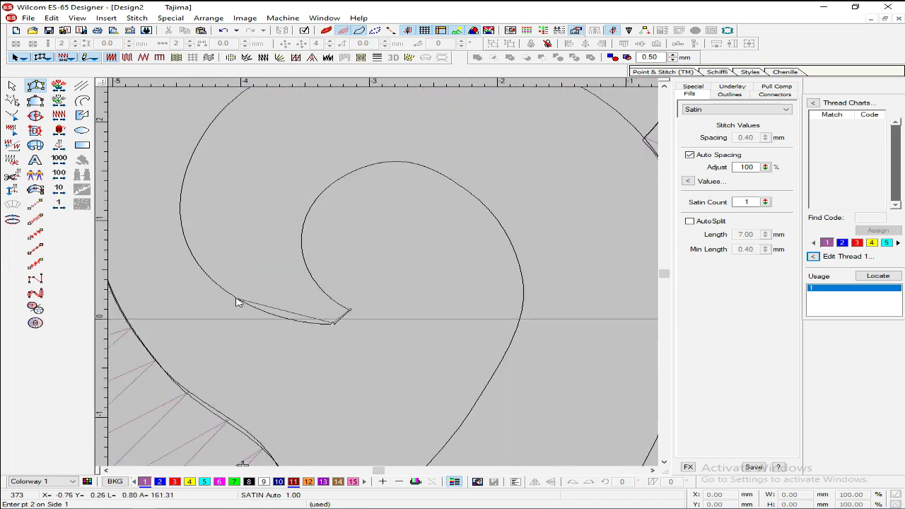
pyautogui.click(236, 300)
pyautogui.click(303, 253)
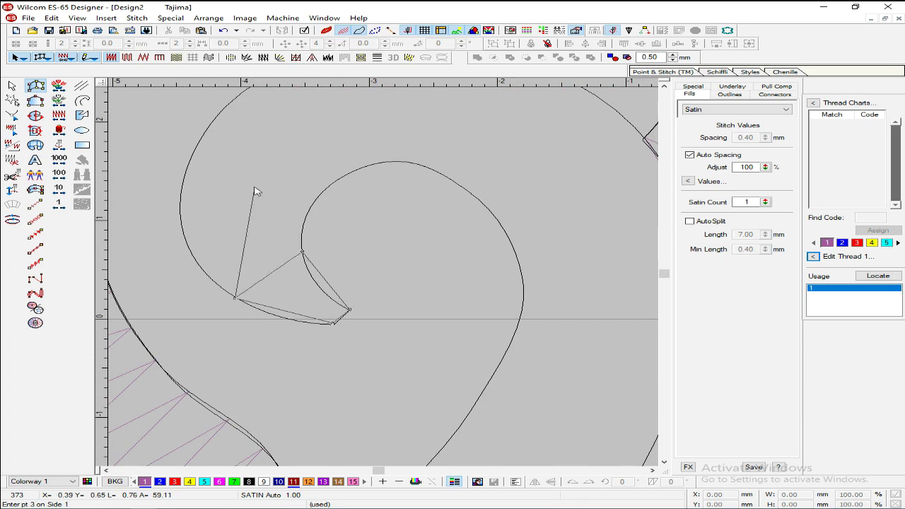
# Step: Extend the stem's point pairs around the curl, over its crown and down to where the stem straightens
pyautogui.click(198, 144)
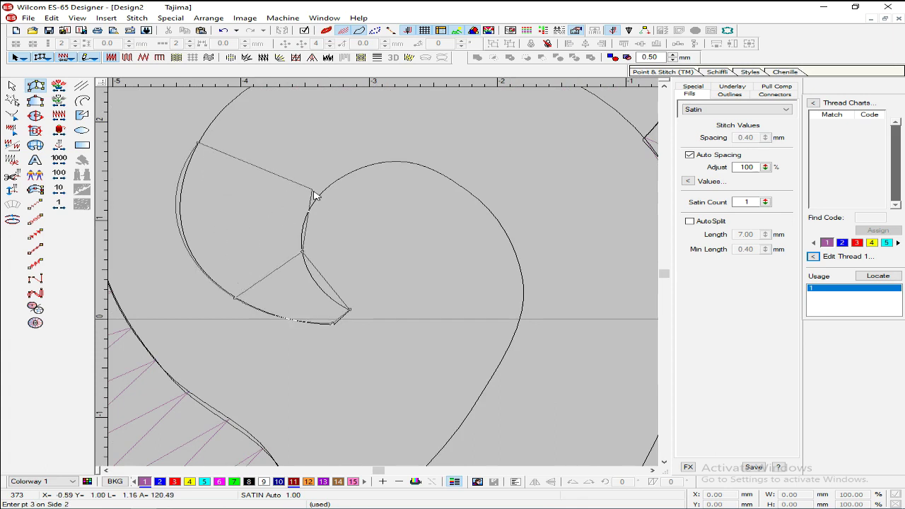
pyautogui.click(314, 200)
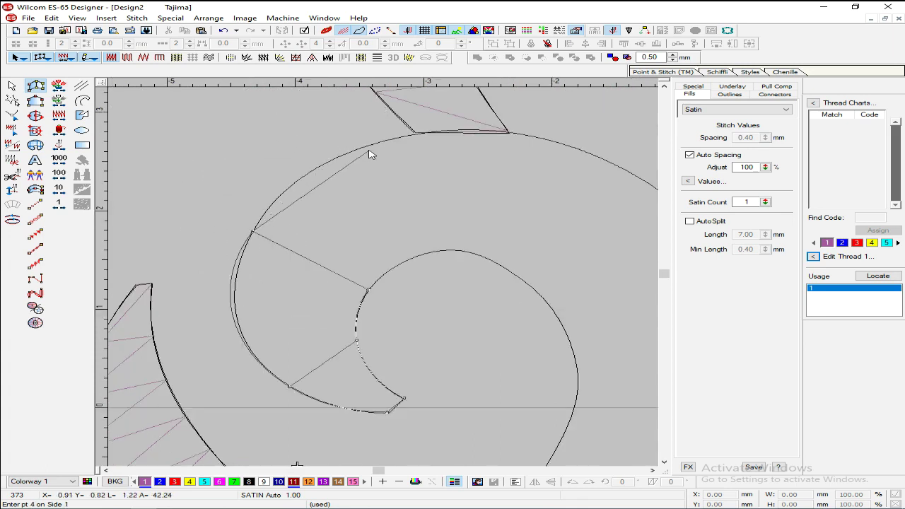
pyautogui.click(437, 252)
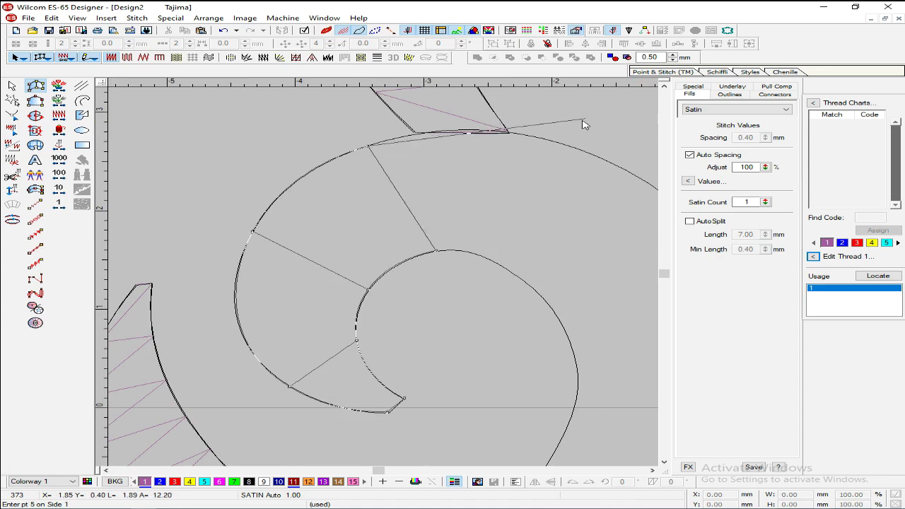
pyautogui.click(580, 150)
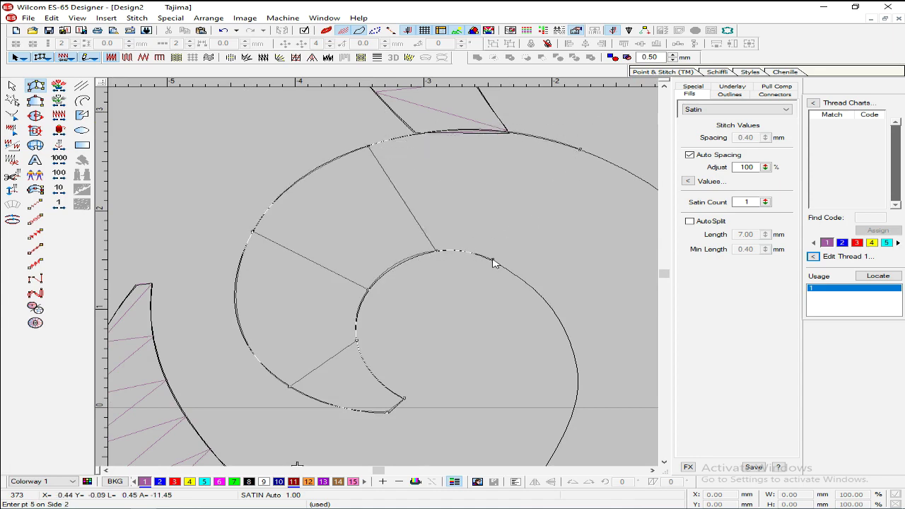
pyautogui.click(493, 260)
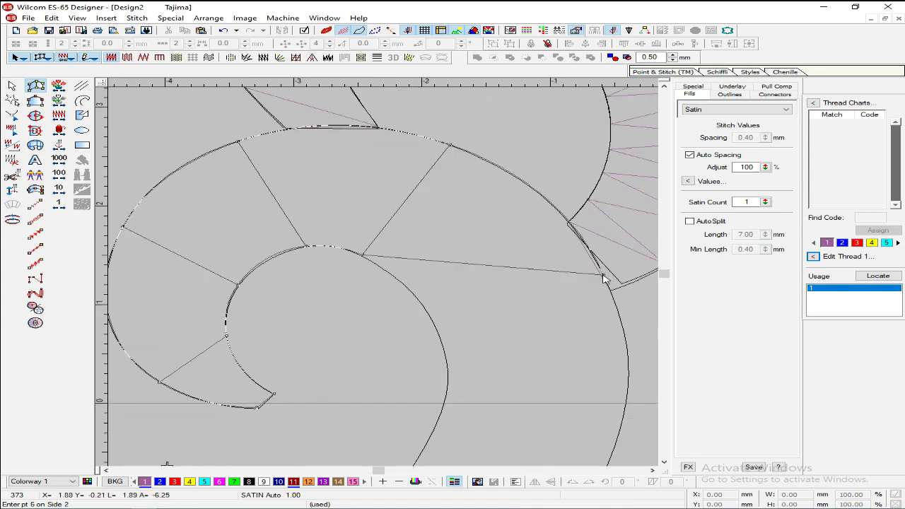
pyautogui.click(434, 322)
pyautogui.click(611, 339)
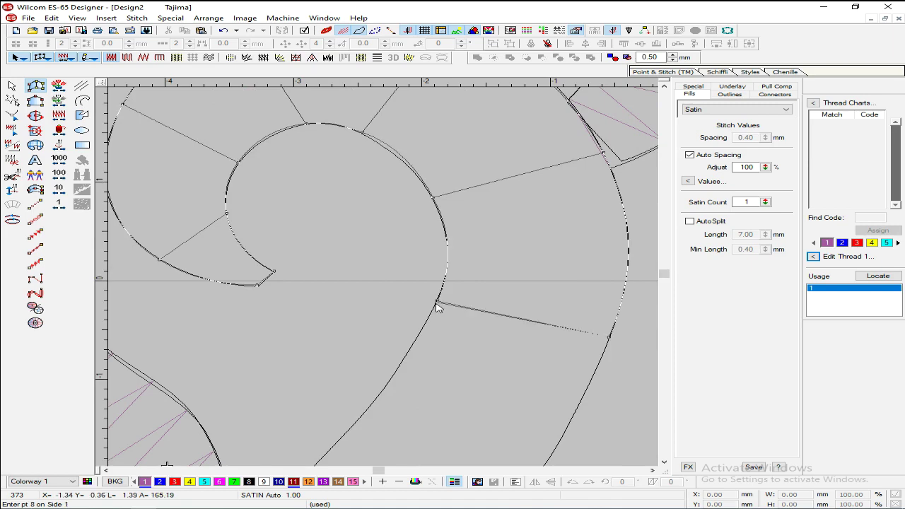
# Step: Continue the stem's point pairs down both edges of its middle section, past the side leaves
pyautogui.hotkey('shift', 'z')
pyautogui.click(459, 322)
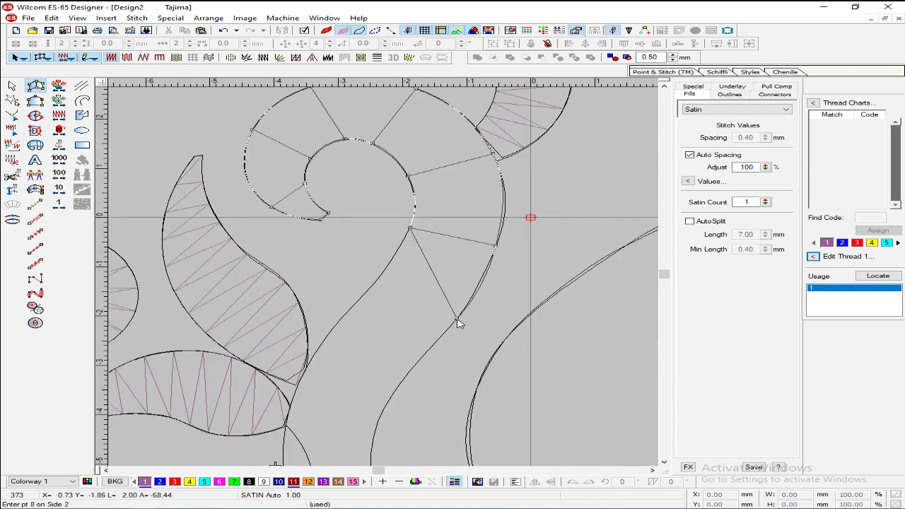
pyautogui.click(370, 291)
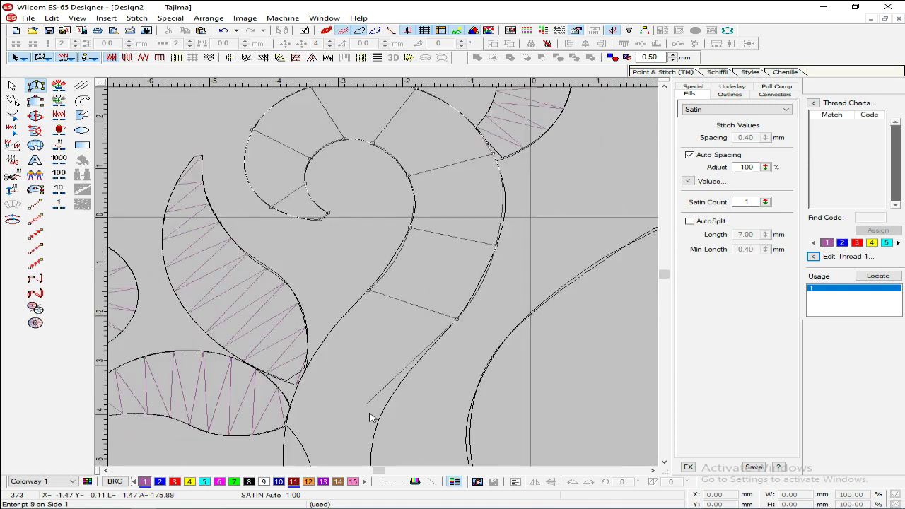
pyautogui.click(402, 382)
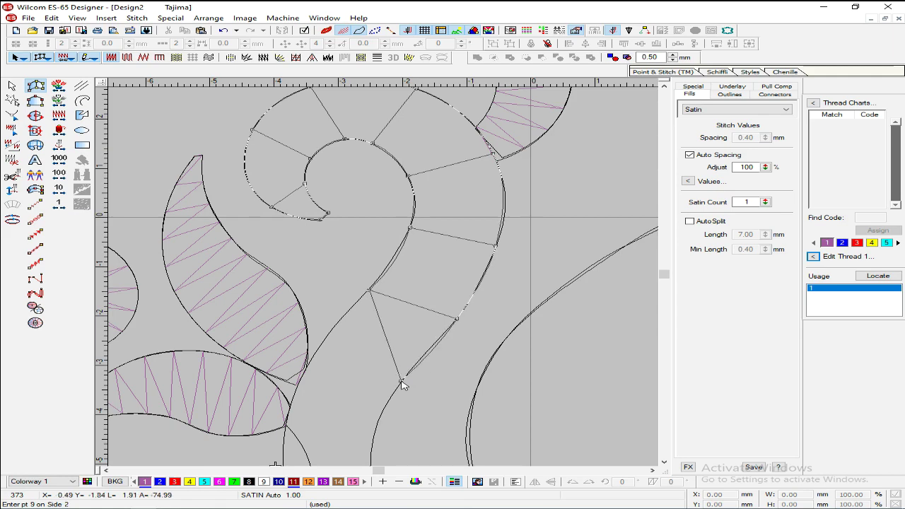
pyautogui.click(315, 358)
pyautogui.scroll(-3, 370, 393)
pyautogui.click(372, 282)
pyautogui.click(282, 285)
pyautogui.scroll(-1, 424, 346)
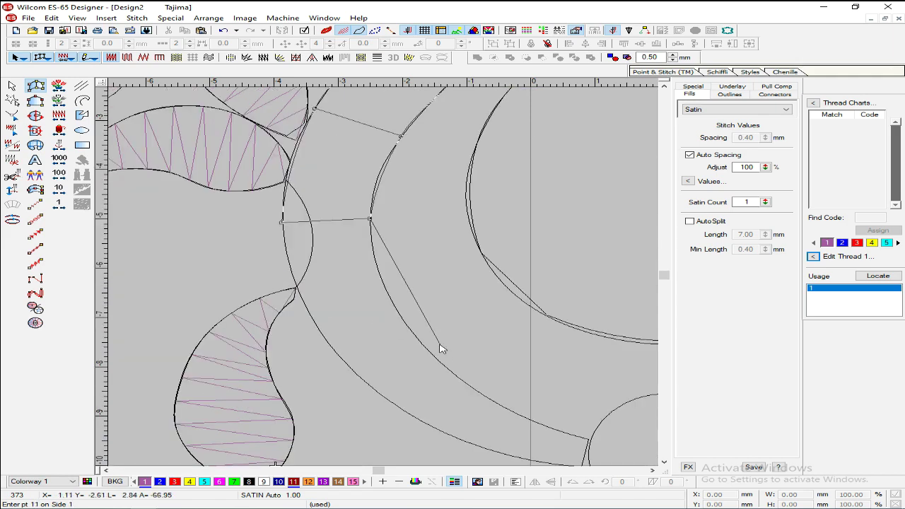
# Step: Place the stem's last point pairs along its lower sweep to the first outline circle and finish the shape
pyautogui.click(418, 342)
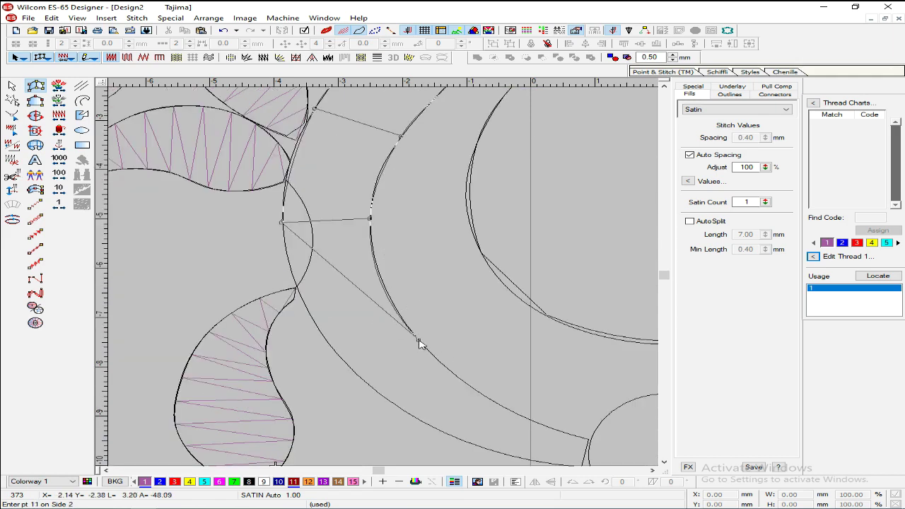
pyautogui.click(362, 381)
pyautogui.click(510, 412)
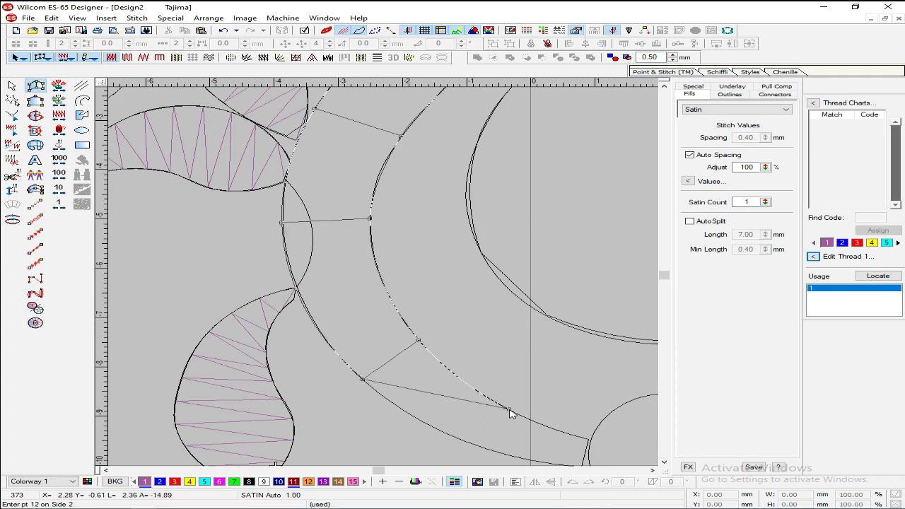
pyautogui.click(439, 362)
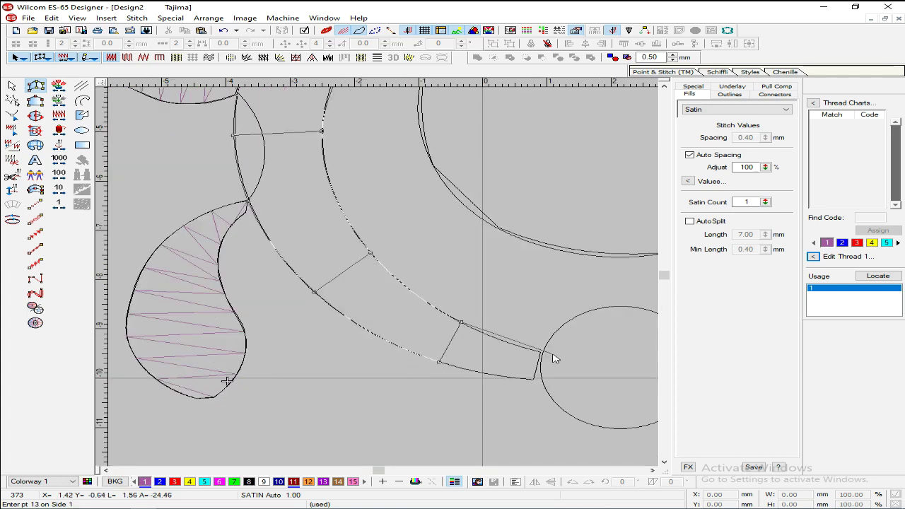
pyautogui.click(543, 353)
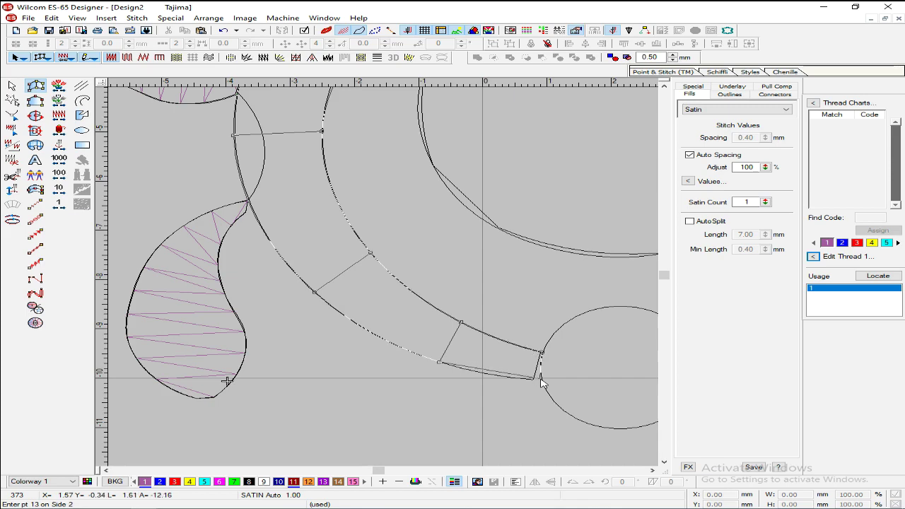
pyautogui.click(542, 382)
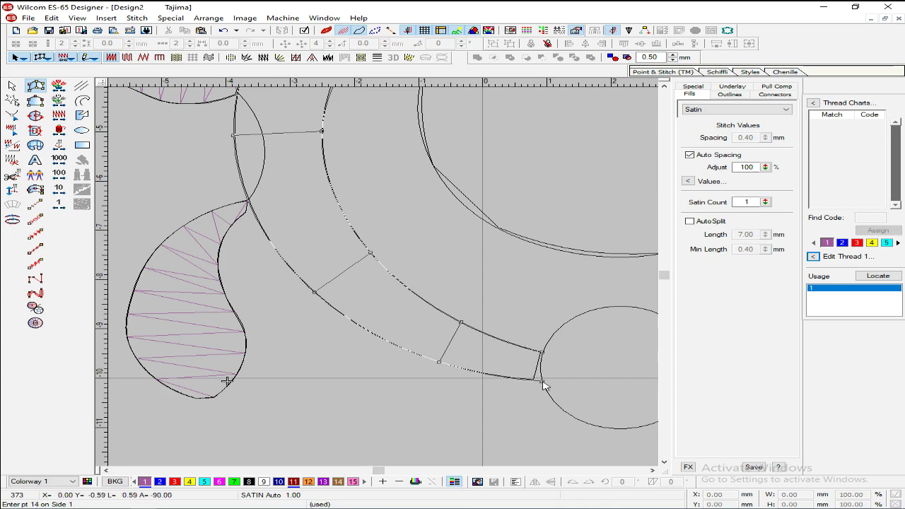
pyautogui.press('Return')
pyautogui.hotkey('shift', 'z')
pyautogui.hotkey('shift', 'z')
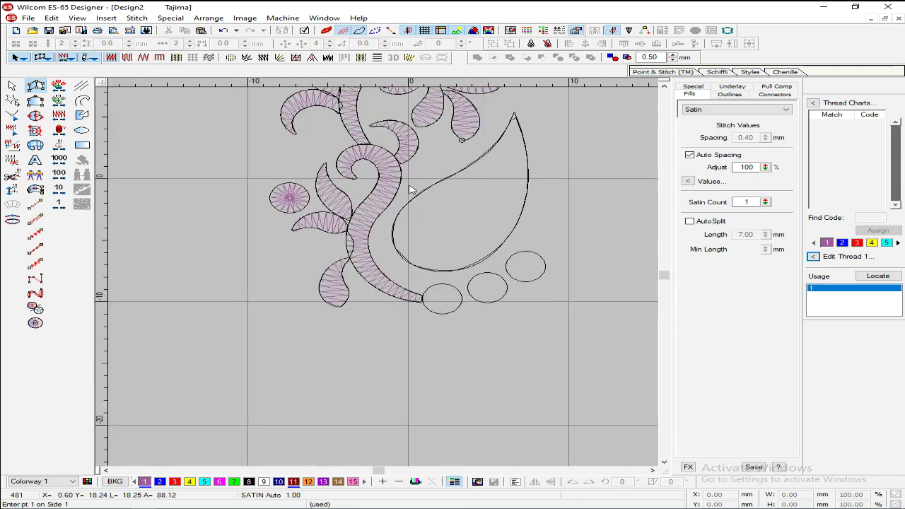
pyautogui.press('Escape')
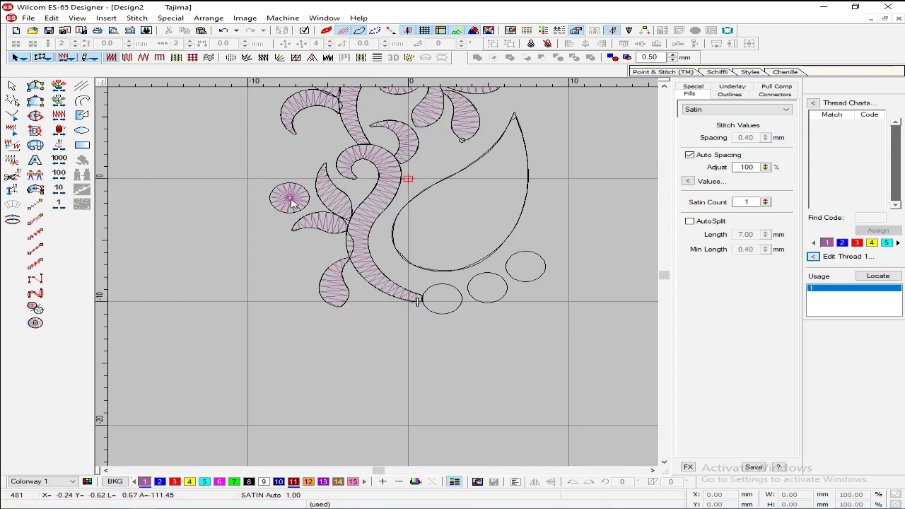
# Step: Duplicate the zigzag star beside the leaves onto the circle at the stem's lower end, aligning it with the outline
pyautogui.click(292, 203)
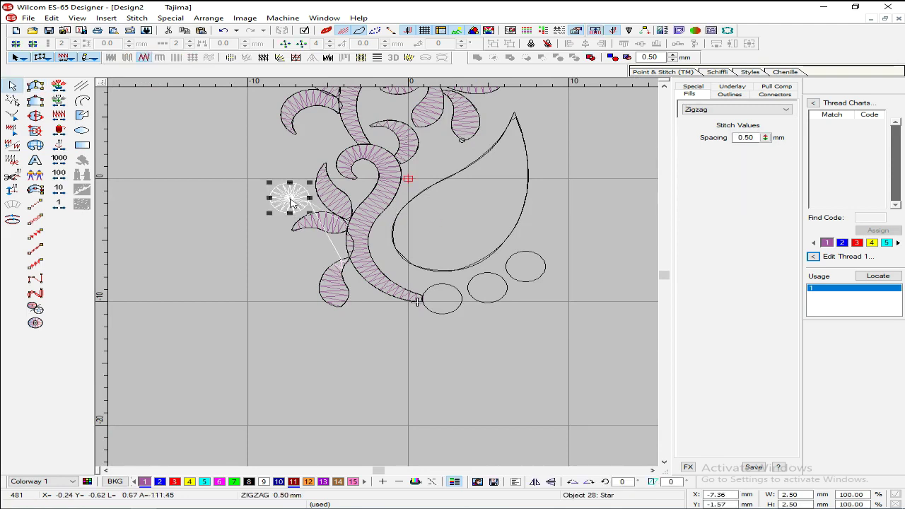
pyautogui.moveTo(292, 203); pyautogui.dragTo(444, 306)
pyautogui.scroll(2, 473, 302)
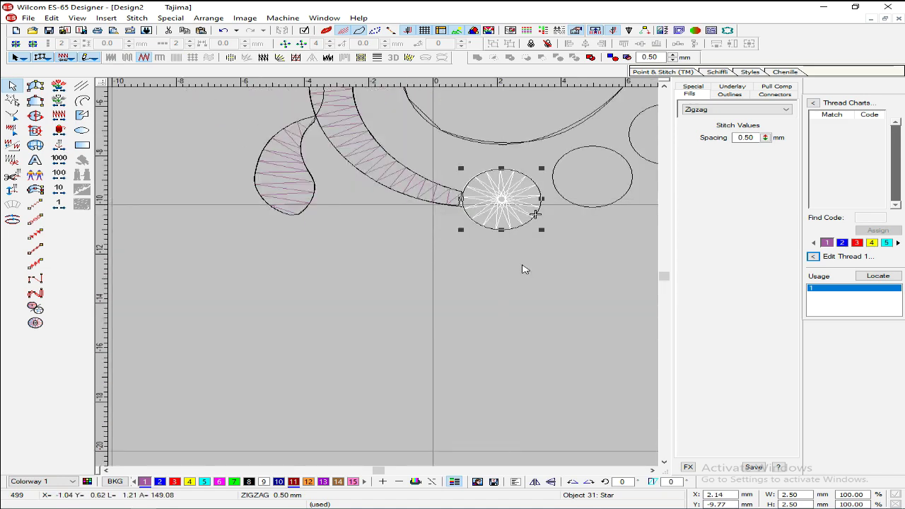
pyautogui.hotkey('shift', 'z')
pyautogui.press('z')
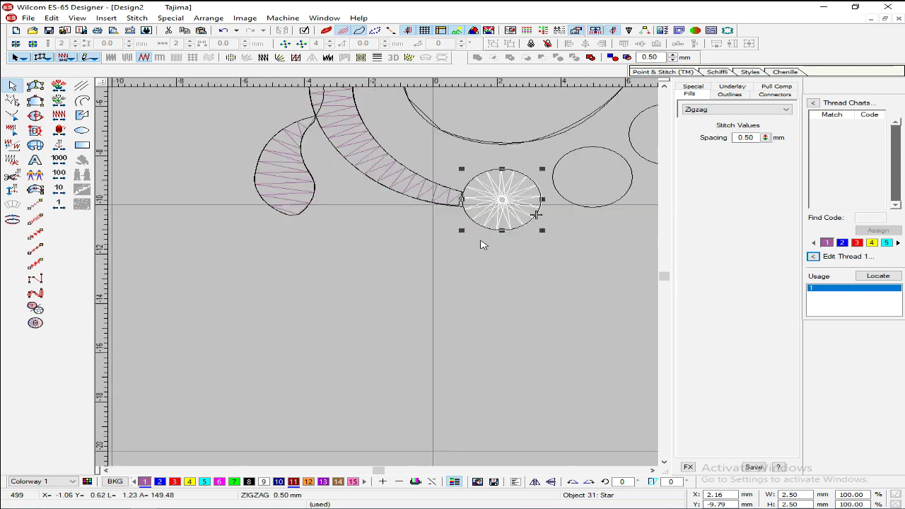
# Step: Duplicate the star onto the two remaining outline circles below the paisley drop and clear the selection
pyautogui.moveTo(504, 225); pyautogui.dragTo(549, 198)
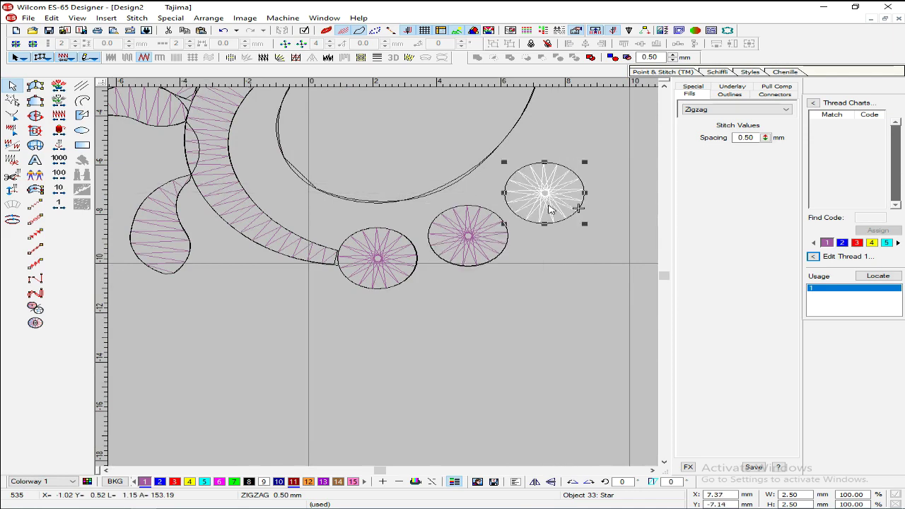
pyautogui.hotkey('shift', 'z')
pyautogui.hotkey('shift', 'z')
pyautogui.press('Escape')
pyautogui.press('z')
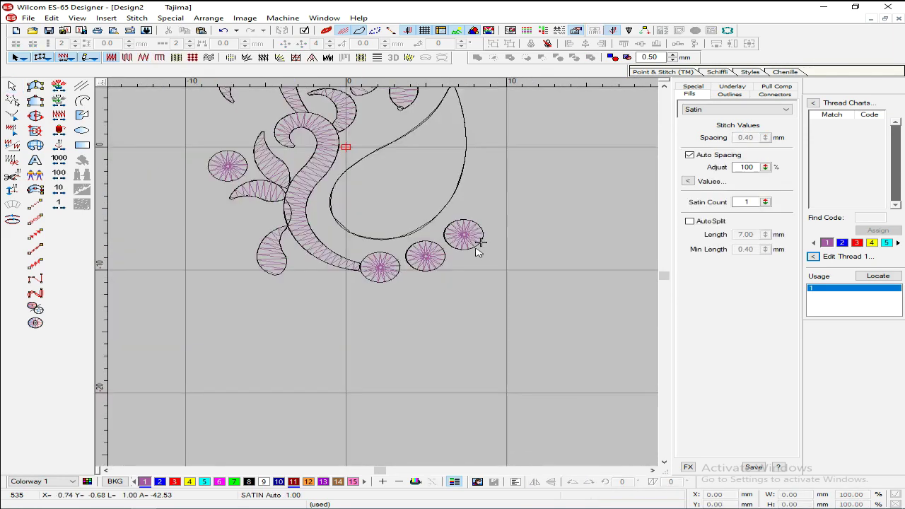
# Step: Start an Input A shape at the paisley drop's pointed tip and place its first point pairs down both edges
pyautogui.scroll(3, 477, 252)
pyautogui.press('b')
pyautogui.moveTo(508, 333); pyautogui.dragTo(526, 346)
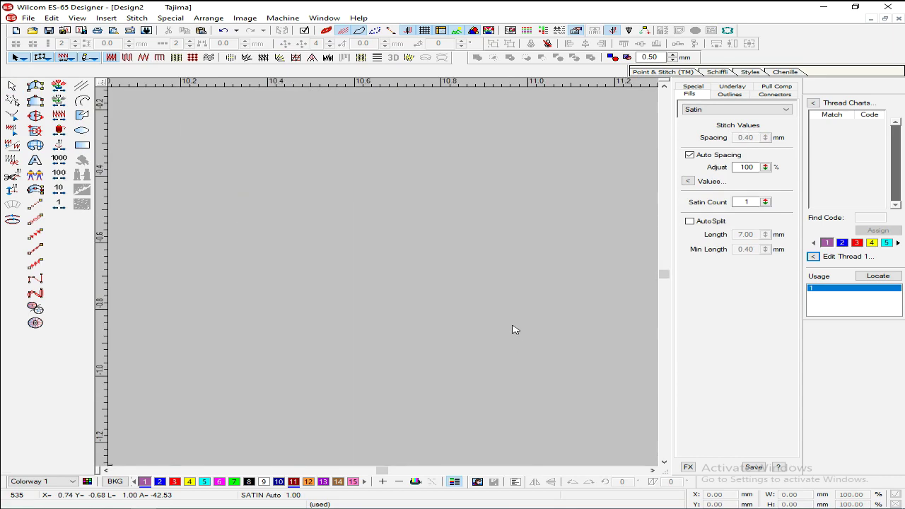
pyautogui.press('0')
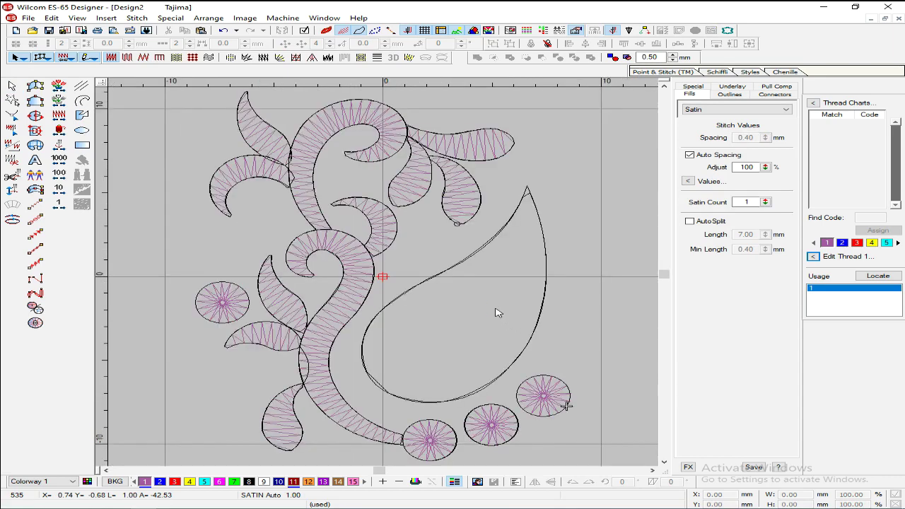
pyautogui.press('b')
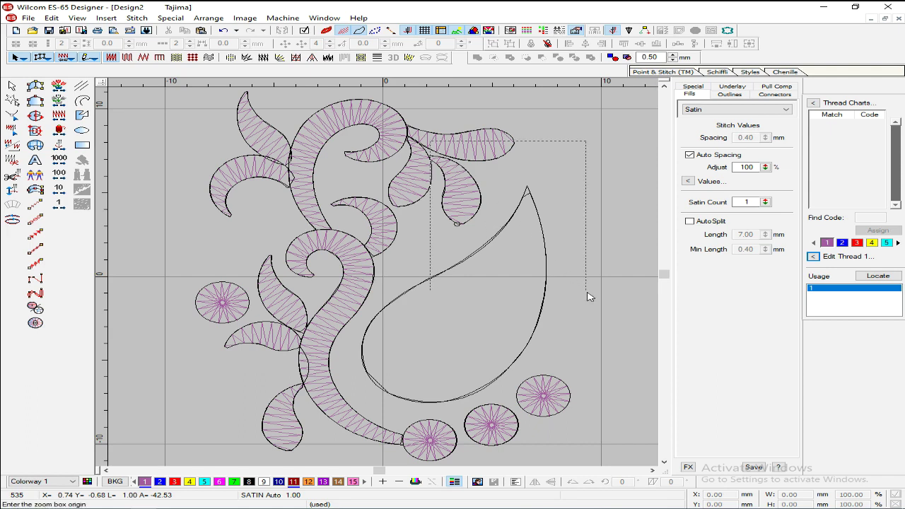
pyautogui.moveTo(589, 295); pyautogui.dragTo(590, 297)
pyautogui.press('v')
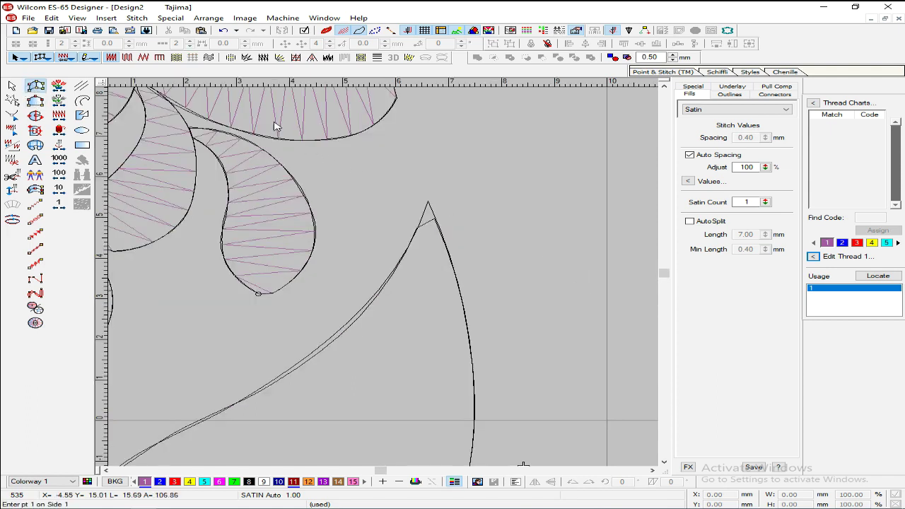
pyautogui.click(418, 229)
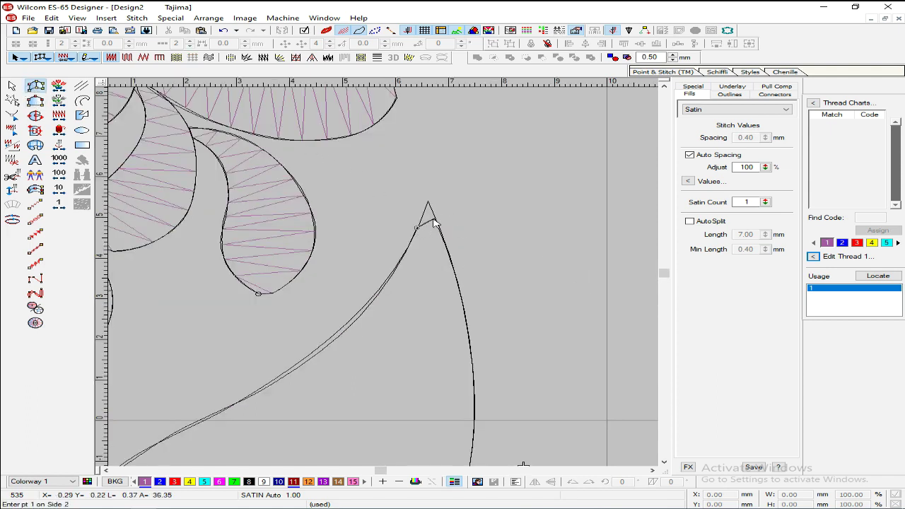
pyautogui.click(356, 319)
pyautogui.click(468, 341)
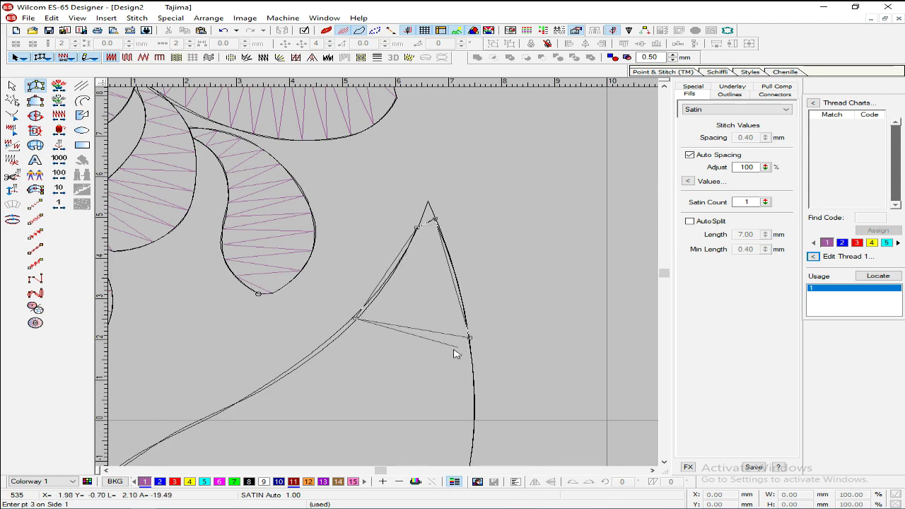
# Step: Continue the point pairs along both edges of the paisley drop to its rounded lower end and finish the shape
pyautogui.hotkey('shift', 'z')
pyautogui.scroll(-2, 330, 327)
pyautogui.click(300, 224)
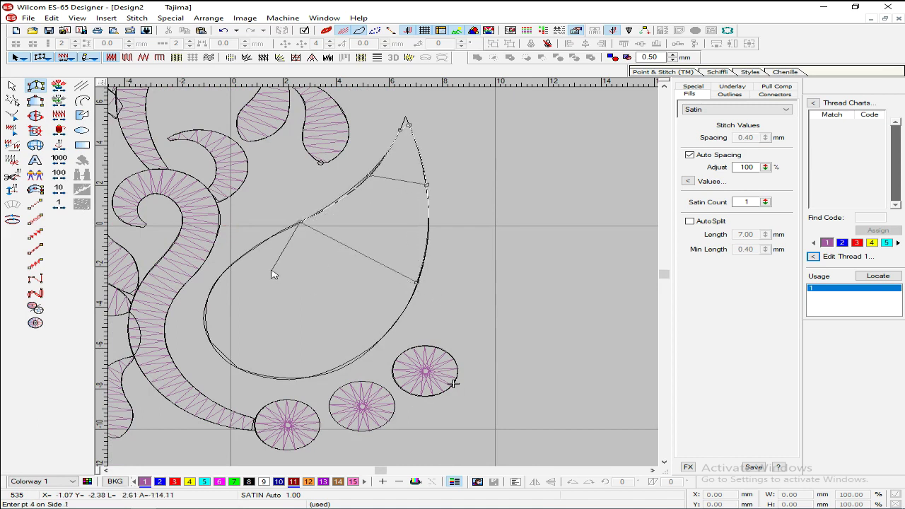
pyautogui.click(231, 266)
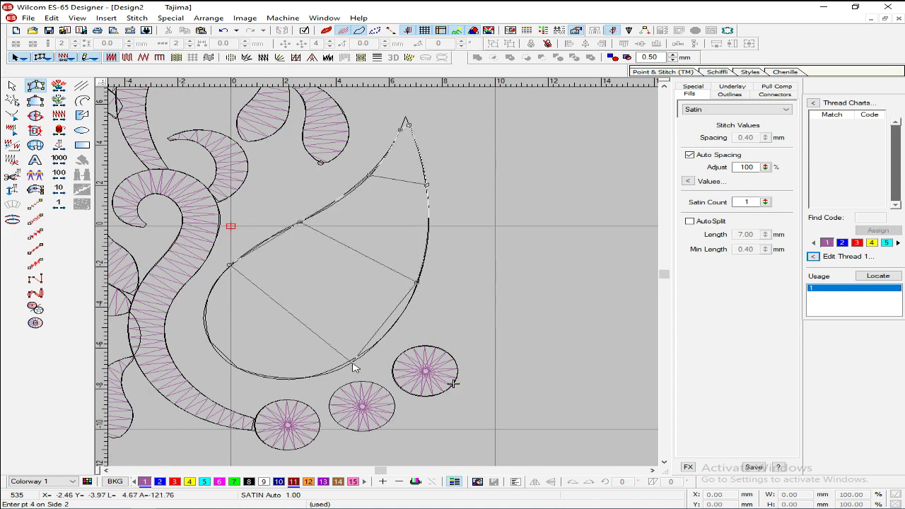
pyautogui.click(278, 378)
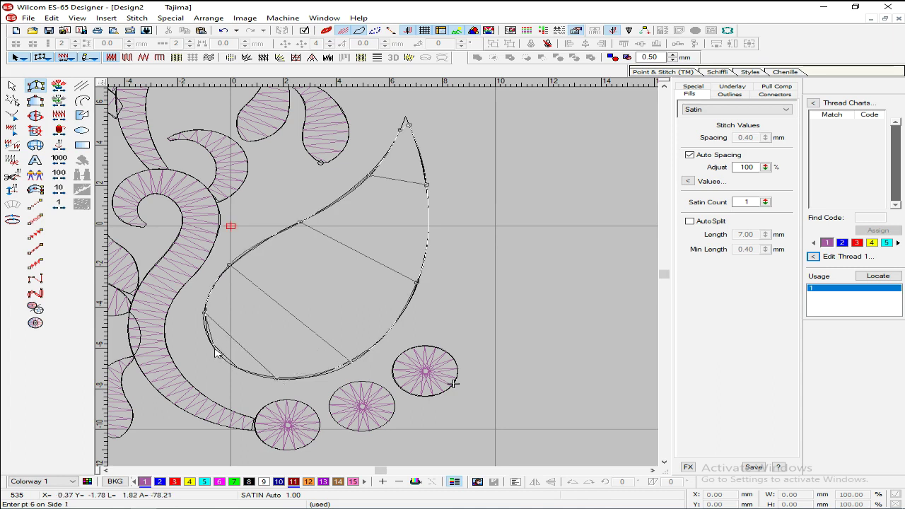
pyautogui.click(219, 351)
pyautogui.click(235, 372)
pyautogui.press('Return')
pyautogui.scroll(-4, 363, 253)
pyautogui.scroll(4, 362, 253)
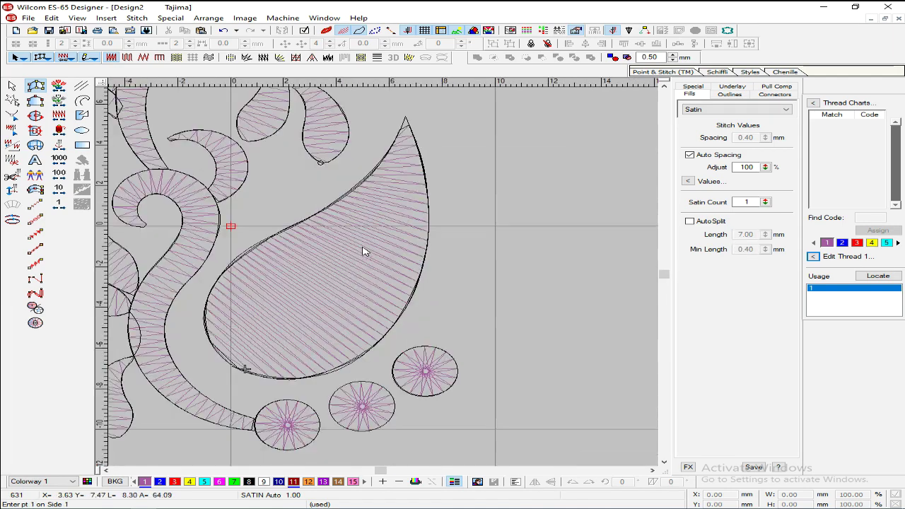
# Step: Change the paisley drop's fill to Contour with 1.00 mm spacing and a 1.50 mm stitch length
pyautogui.press('Escape')
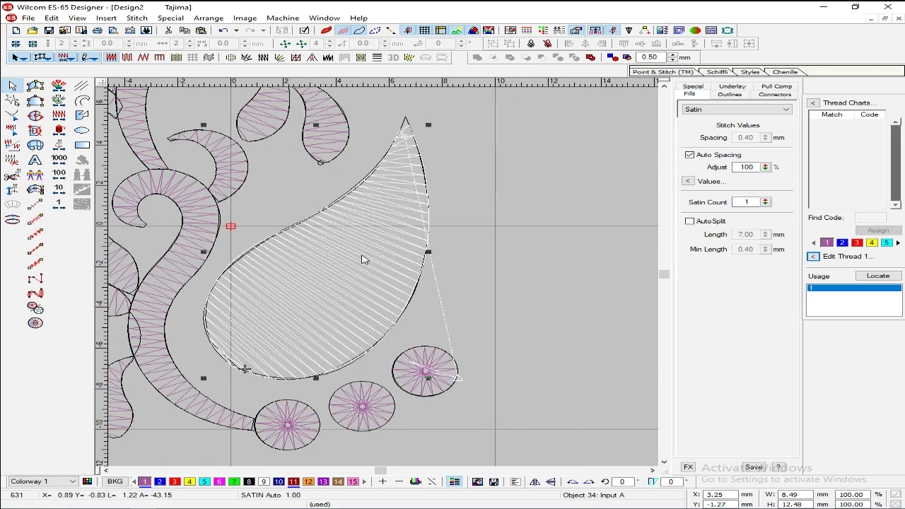
pyautogui.click(209, 58)
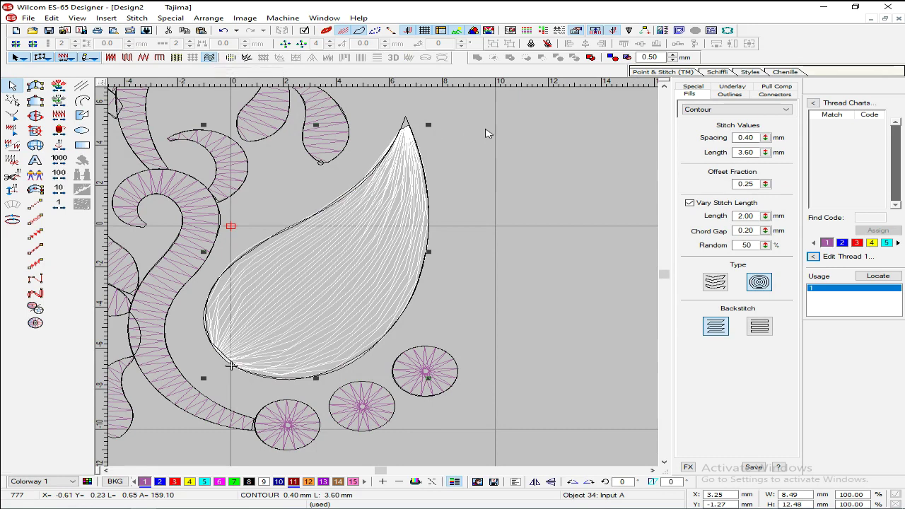
pyautogui.doubleClick(748, 137)
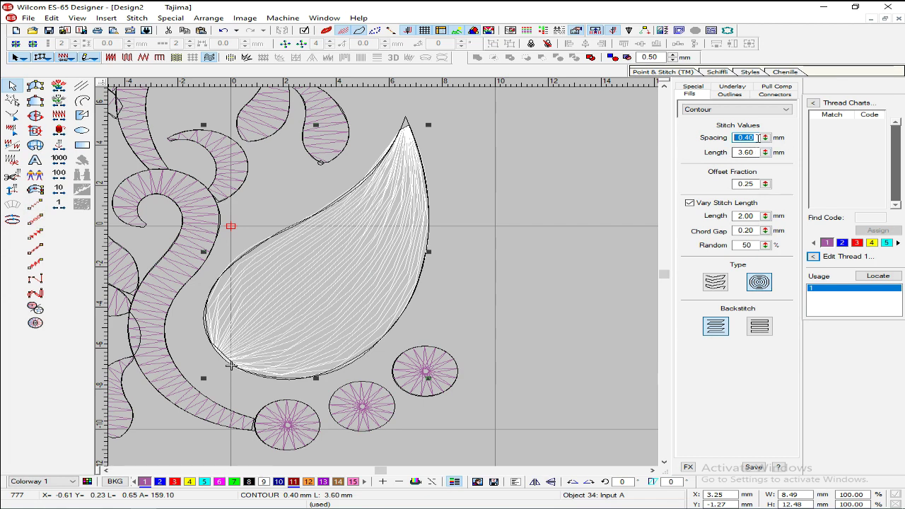
pyautogui.write('1.')
pyautogui.press('Return')
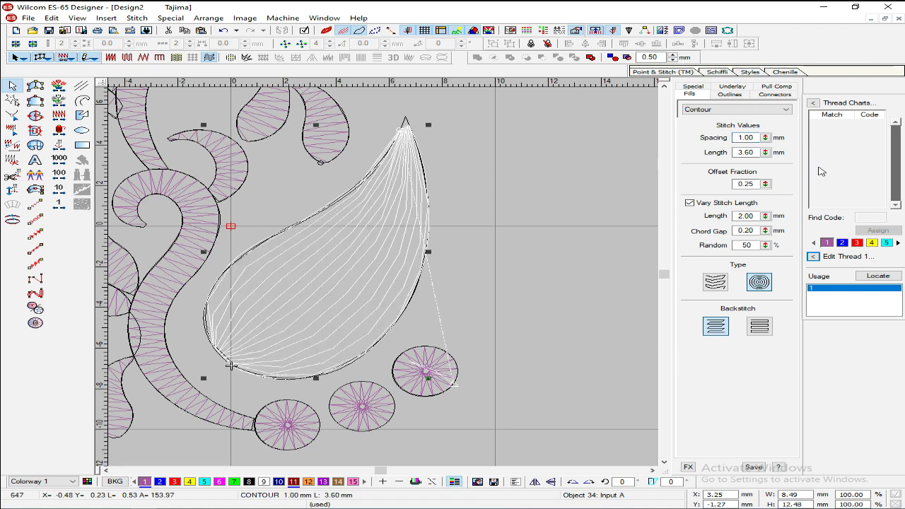
pyautogui.doubleClick(760, 152)
pyautogui.write('1.5')
pyautogui.press('Return')
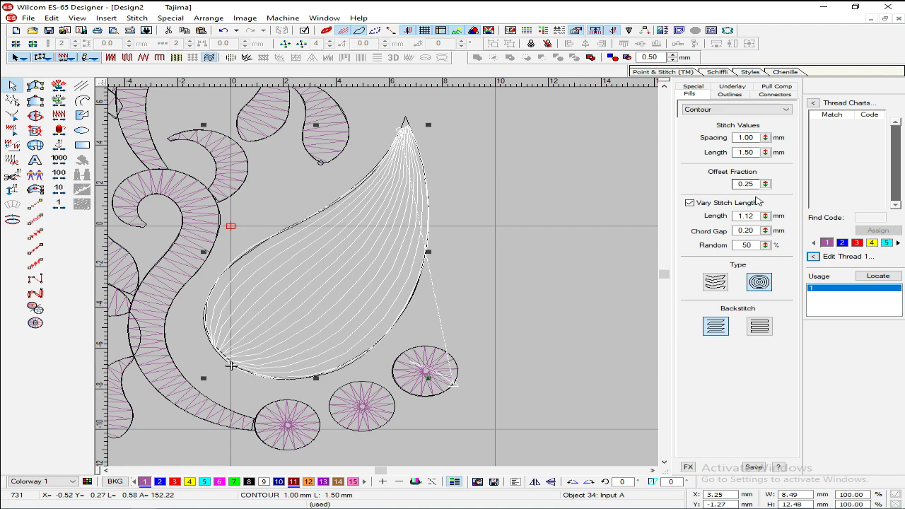
# Step: Try the Standard Contour type and the other backstitch on the drop, restore the original options, and check the realistic stitch preview
pyautogui.click(716, 283)
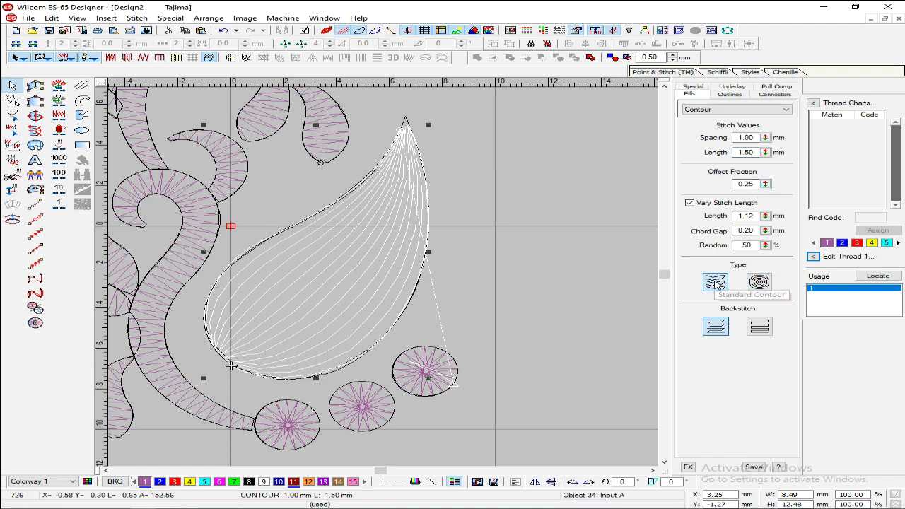
pyautogui.click(760, 282)
pyautogui.click(762, 328)
pyautogui.click(716, 326)
pyautogui.click(328, 31)
pyautogui.click(328, 31)
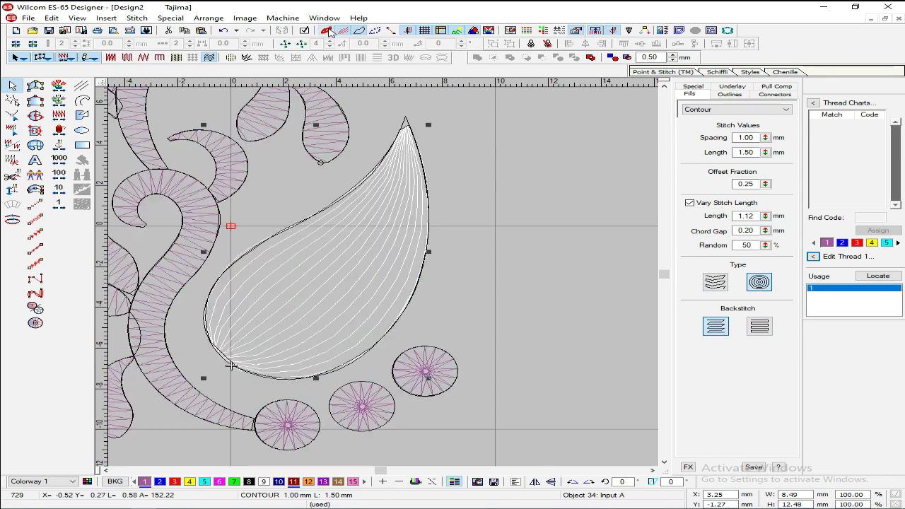
# Step: Set the drop's contour spacing to 1.20 mm and clear the selection
pyautogui.doubleClick(746, 137)
pyautogui.write('1.20')
pyautogui.press('Return')
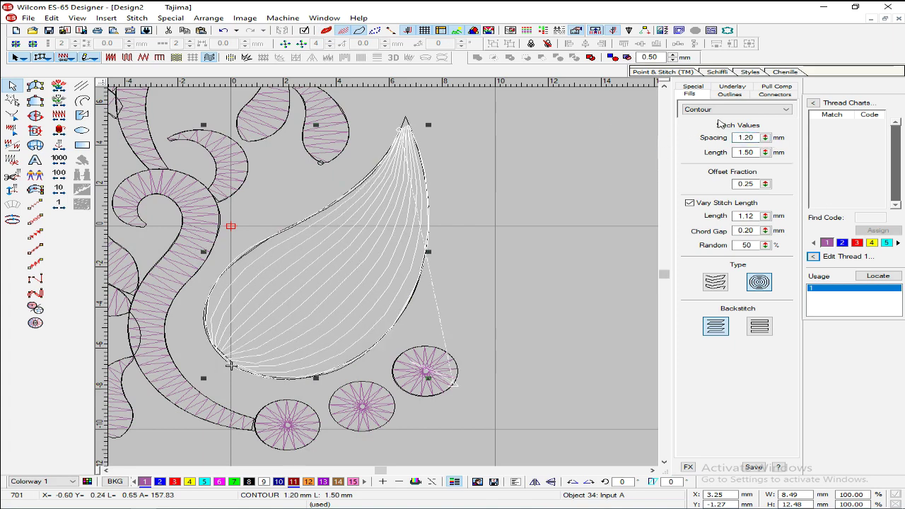
pyautogui.click(552, 194)
pyautogui.press('Escape')
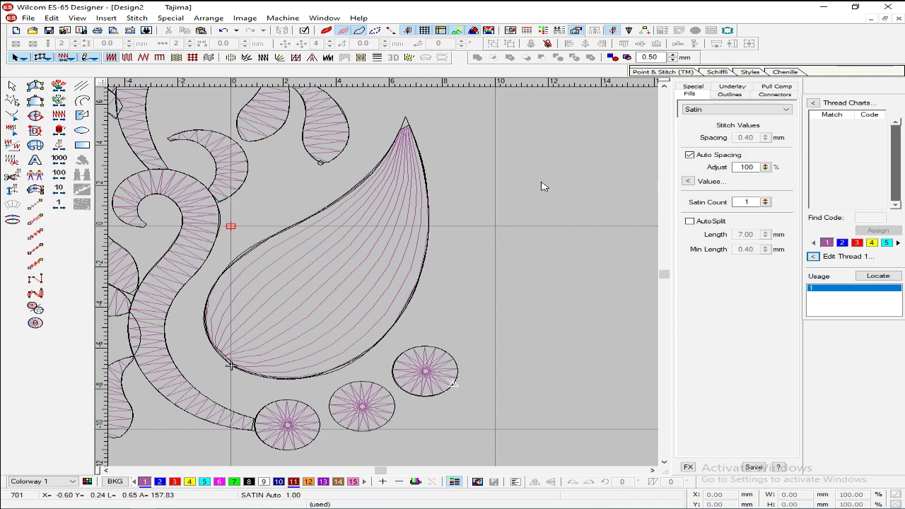
# Step: Examine the drop's contour fill up close and within the whole design
pyautogui.hotkey('shift', 'z')
pyautogui.hotkey('shift', 'z')
pyautogui.press('z')
pyautogui.press('z')
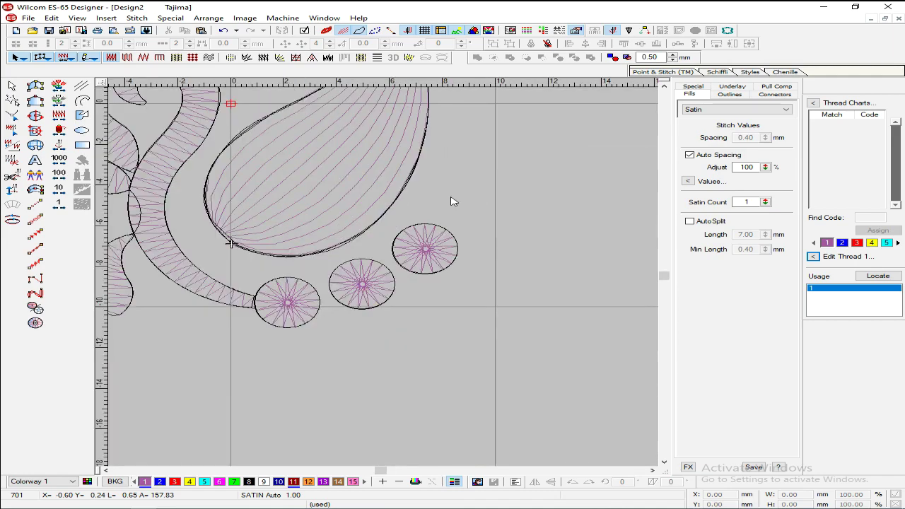
pyautogui.scroll(3, 427, 186)
pyautogui.press('z')
pyautogui.hotkey('shift', 'z')
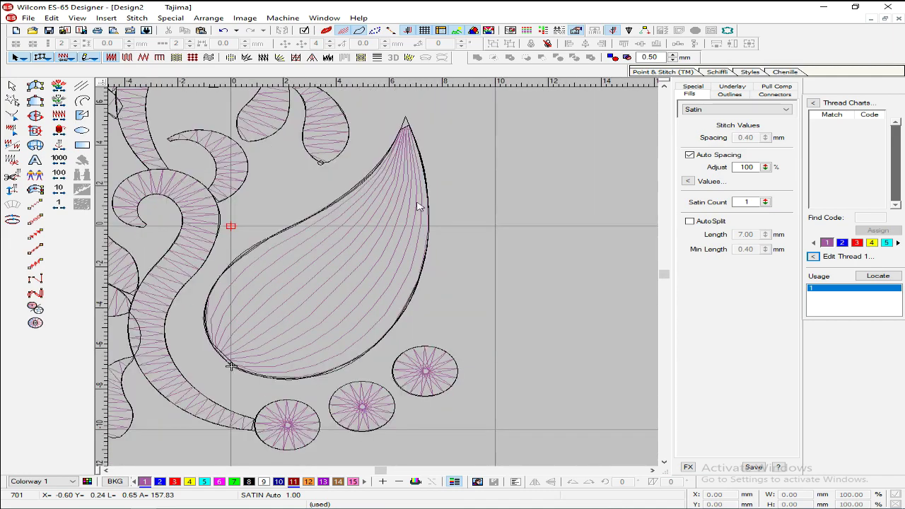
pyautogui.click(376, 234)
pyautogui.scroll(2, 375, 233)
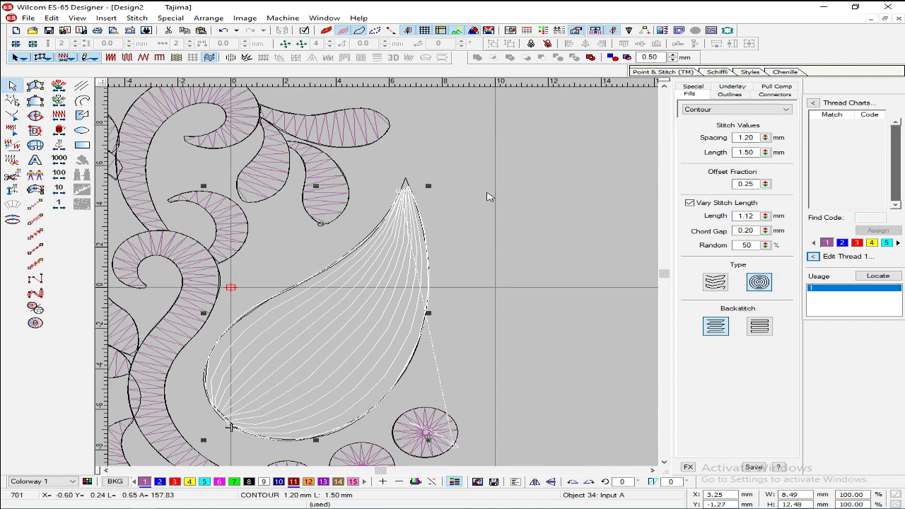
pyautogui.scroll(-2, 467, 229)
pyautogui.hotkey('shift', 'z')
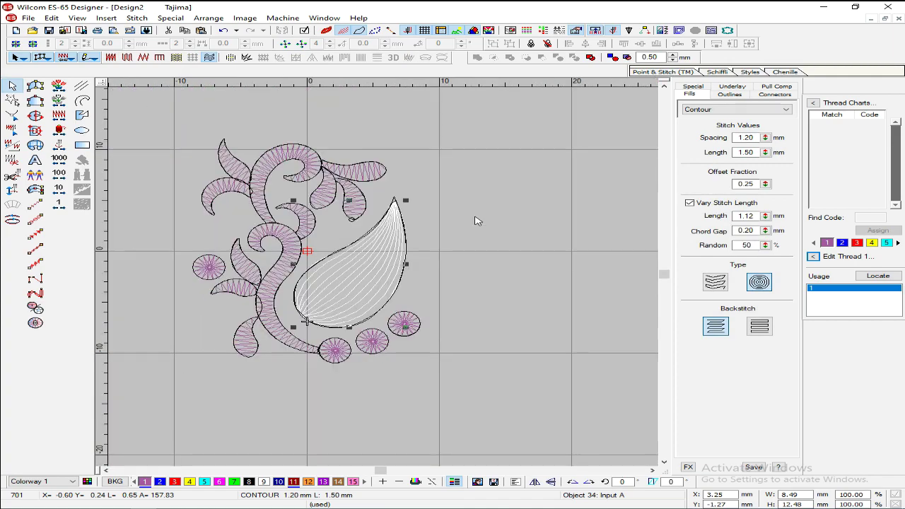
pyautogui.press('z')
pyautogui.hotkey('shift', 'z')
pyautogui.press('z')
pyautogui.click(479, 214)
pyautogui.hotkey('shift', 'z')
pyautogui.press('z')
pyautogui.click(325, 227)
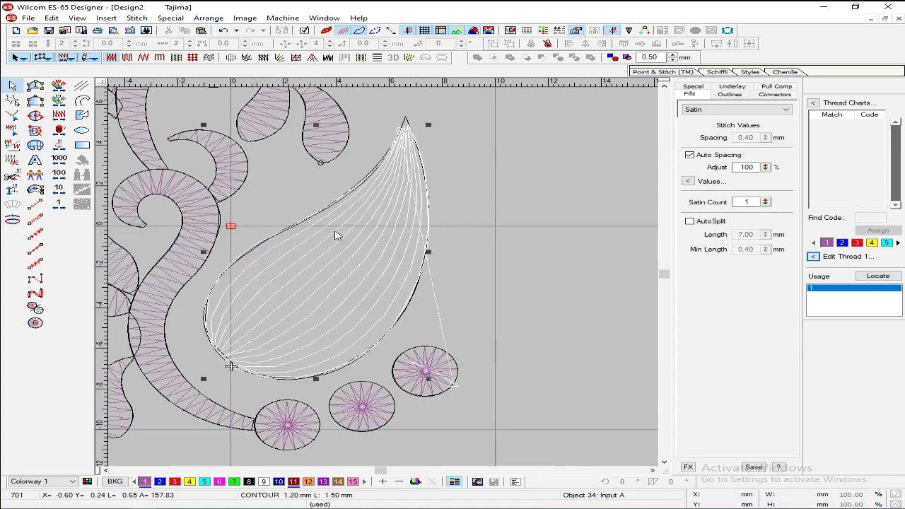
pyautogui.click(521, 247)
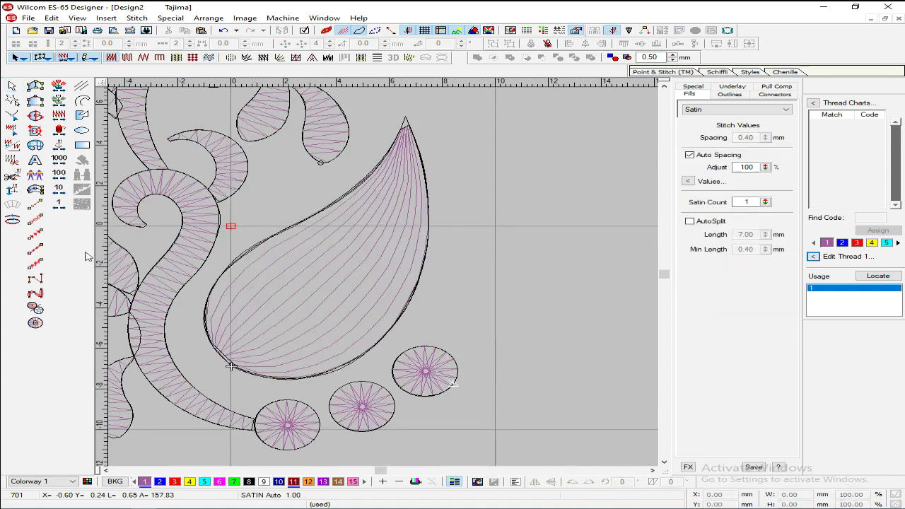
# Step: Start an Input C border at the drop's rounded lower end and trace its inner edge up to the tip
pyautogui.click(37, 190)
pyautogui.click(222, 359)
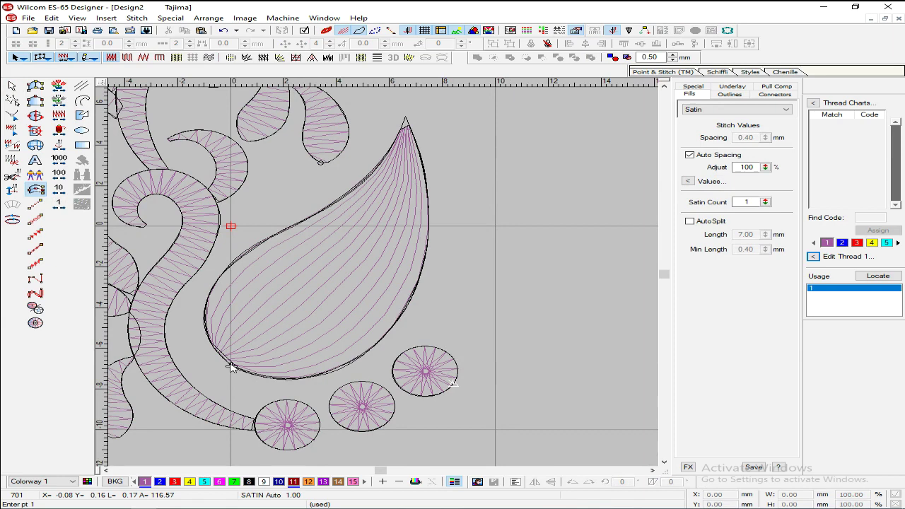
pyautogui.click(214, 347)
pyautogui.click(207, 301)
pyautogui.click(236, 260)
pyautogui.click(296, 221)
pyautogui.click(365, 173)
pyautogui.click(390, 204)
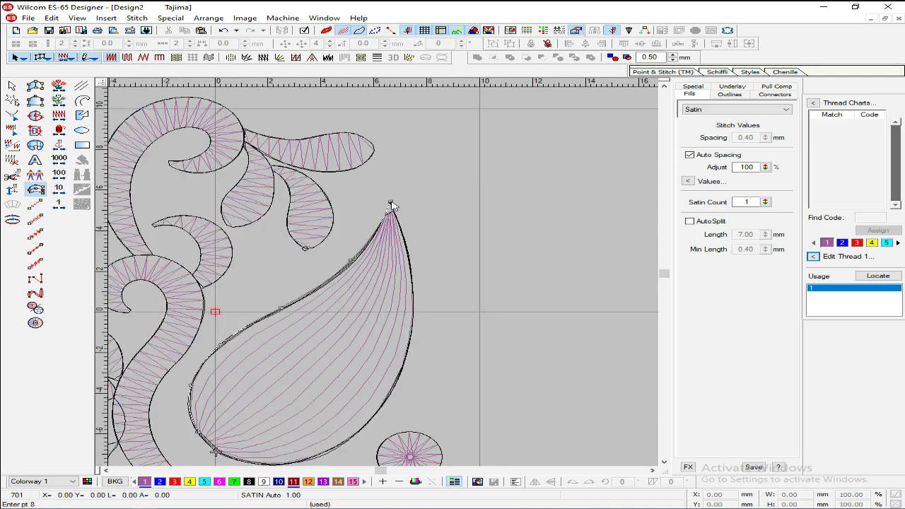
# Step: Trace the border from the tip down the drop's outer edge, around its base to the starting point, and finish it
pyautogui.click(414, 282)
pyautogui.click(396, 387)
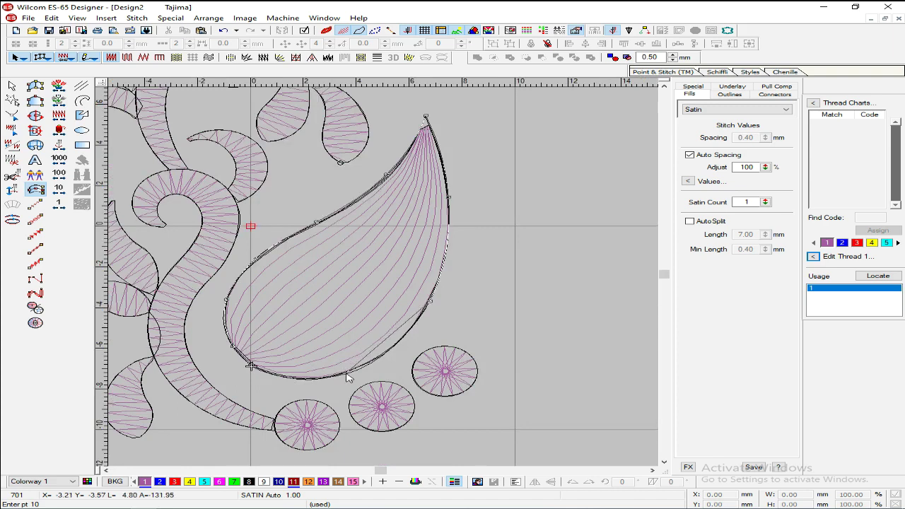
pyautogui.click(357, 372)
pyautogui.click(276, 375)
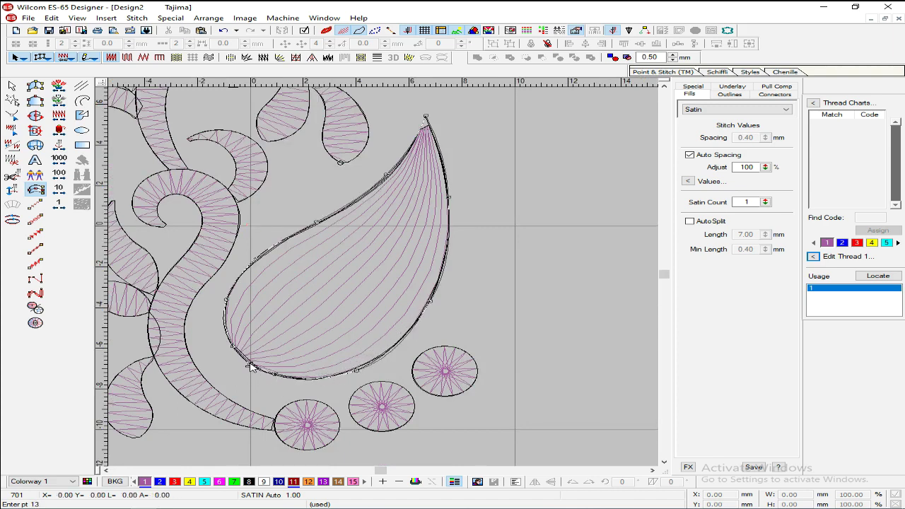
pyautogui.press('Return')
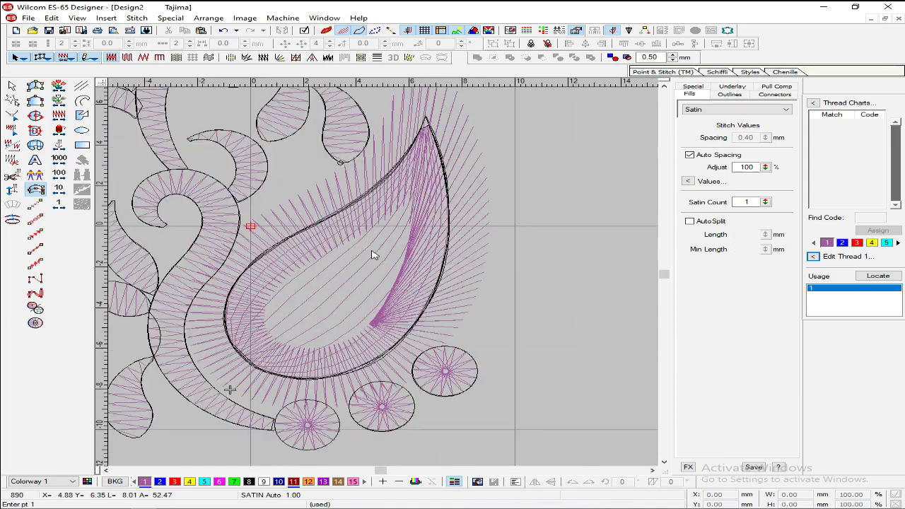
# Step: Apply smart corners to the drop's satin border and set its column width to 1.00 mm
pyautogui.press('Escape')
pyautogui.click(313, 58)
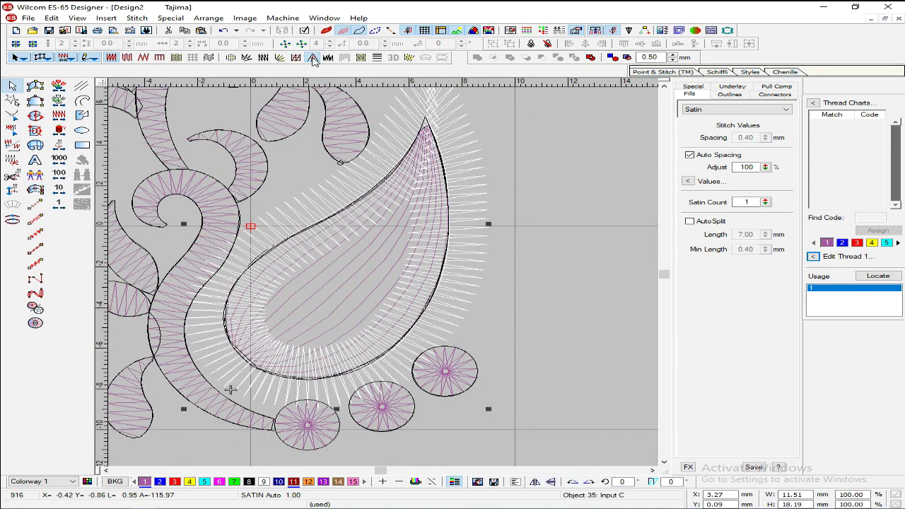
pyautogui.hotkey('shift', 'z')
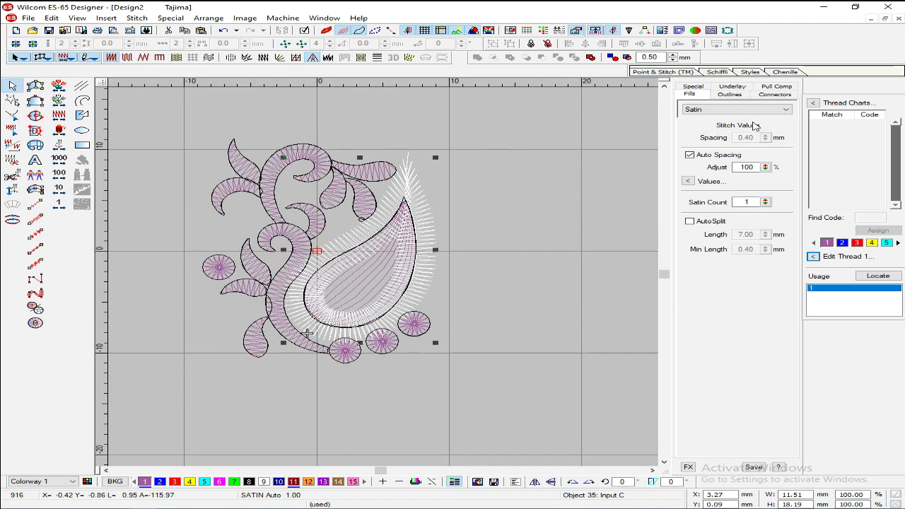
pyautogui.click(693, 86)
pyautogui.doubleClick(749, 137)
pyautogui.write('1.00')
pyautogui.press('Return')
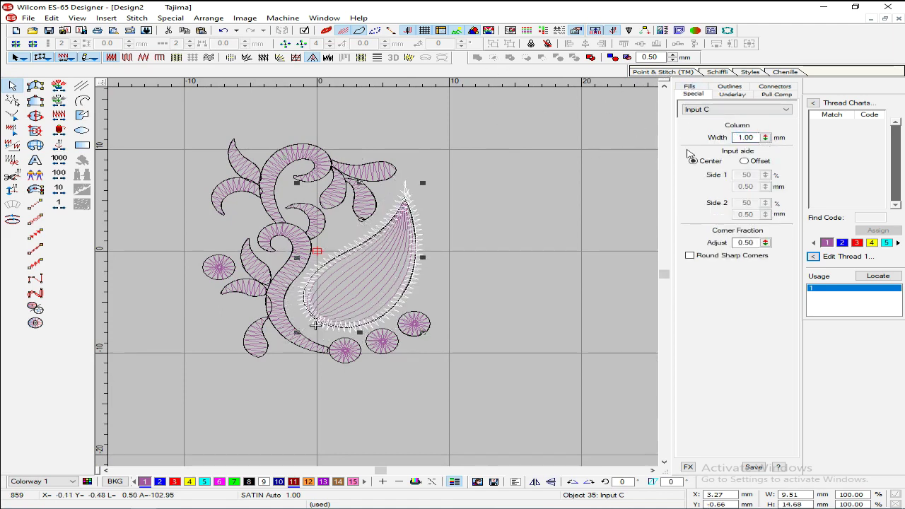
# Step: Set the drop border's column width to 3.00 mm, clear the selection, and display the design as realistic stitching
pyautogui.doubleClick(751, 138)
pyautogui.write('3.00')
pyautogui.press('Return')
pyautogui.click(557, 182)
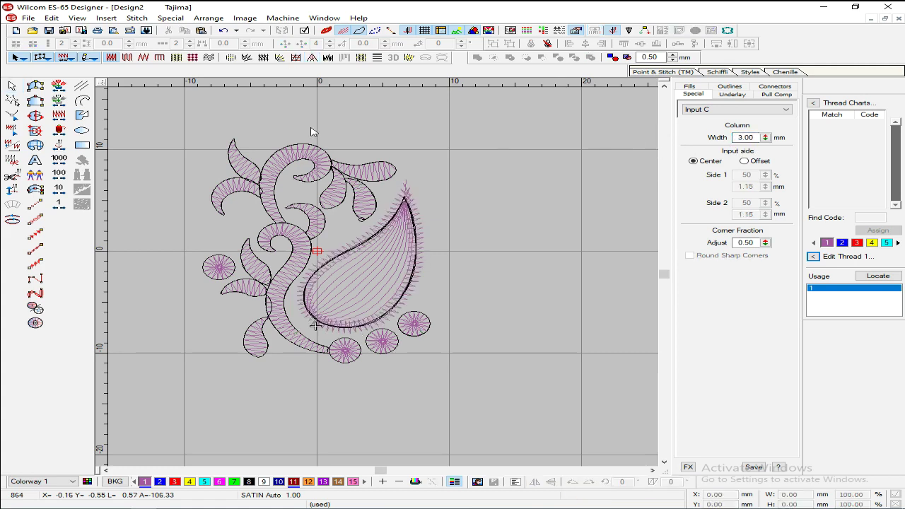
pyautogui.click(327, 31)
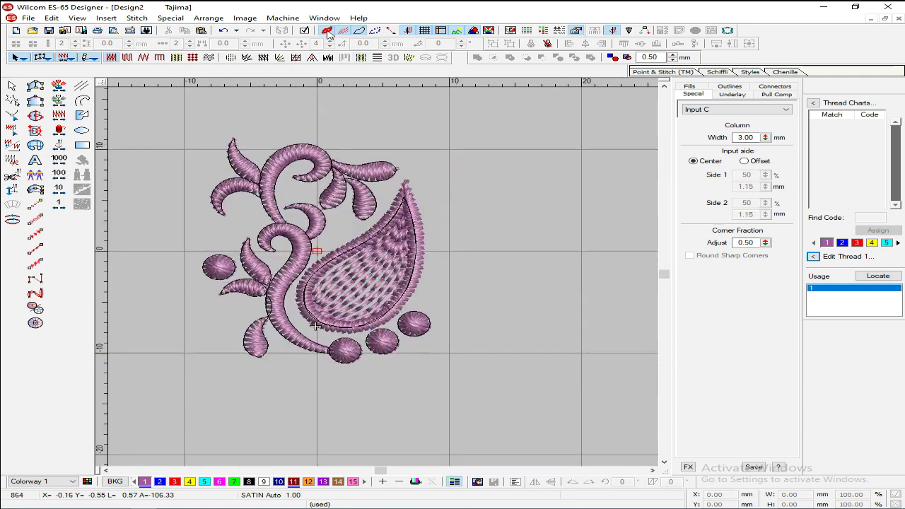
# Step: Switch off realistic stitching, move the drop's fill and its border apart off the design, and undo the moves
pyautogui.scroll(1, 327, 34)
pyautogui.click(328, 32)
pyautogui.scroll(-1, 327, 34)
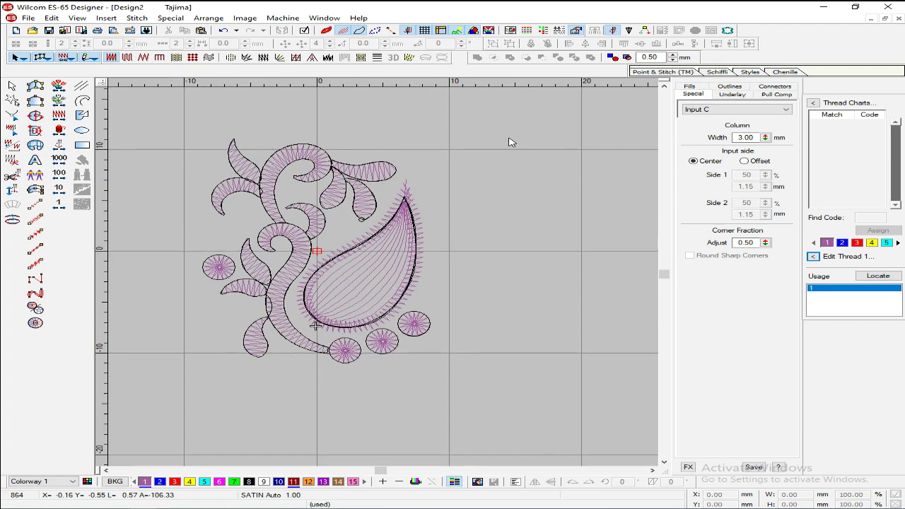
pyautogui.moveTo(366, 269); pyautogui.dragTo(491, 249)
pyautogui.click(400, 298)
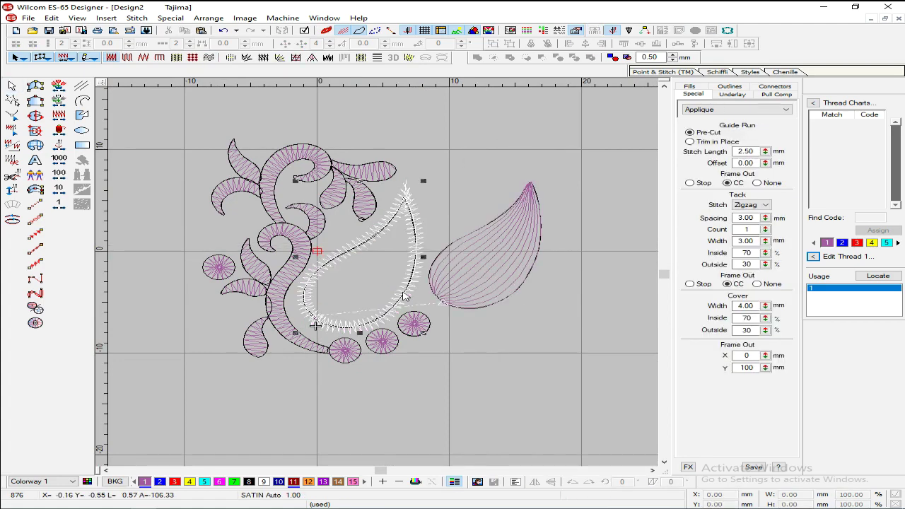
pyautogui.moveTo(400, 298); pyautogui.dragTo(481, 201)
pyautogui.click(413, 281)
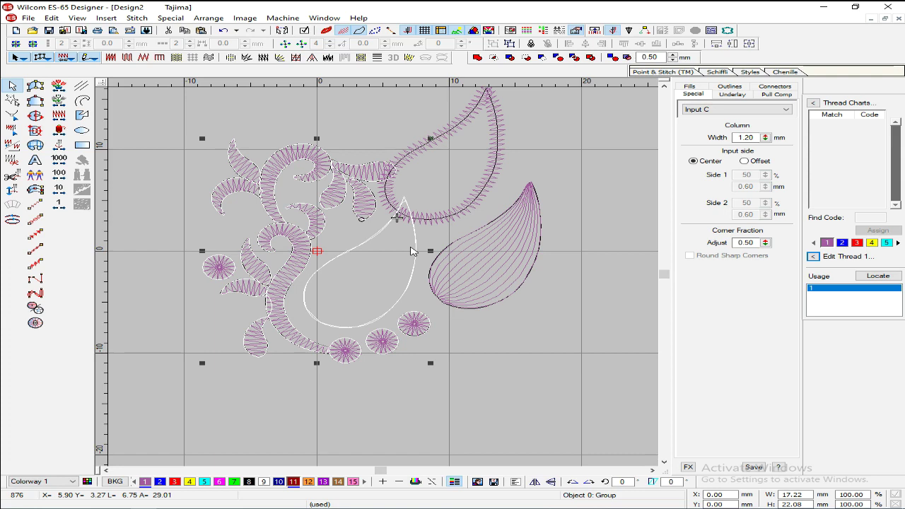
pyautogui.moveTo(412, 251); pyautogui.dragTo(413, 251)
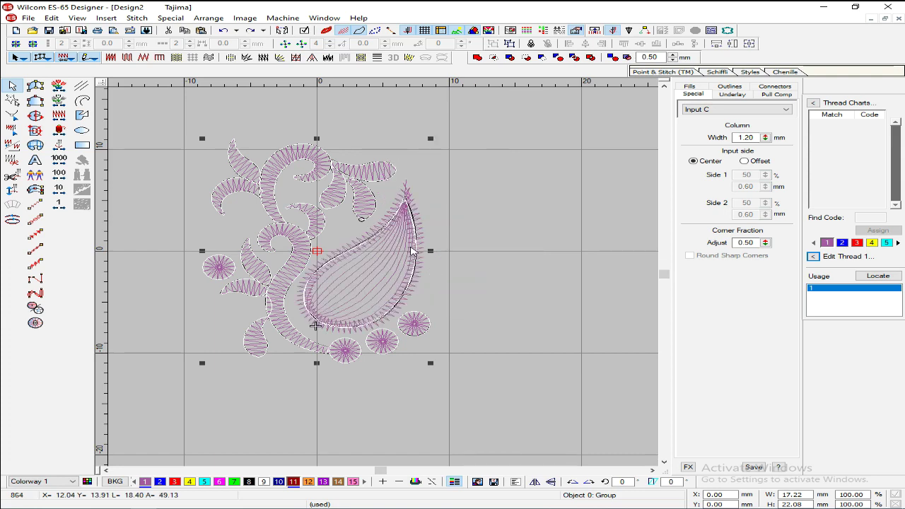
pyautogui.press('Escape')
pyautogui.scroll(3, 417, 198)
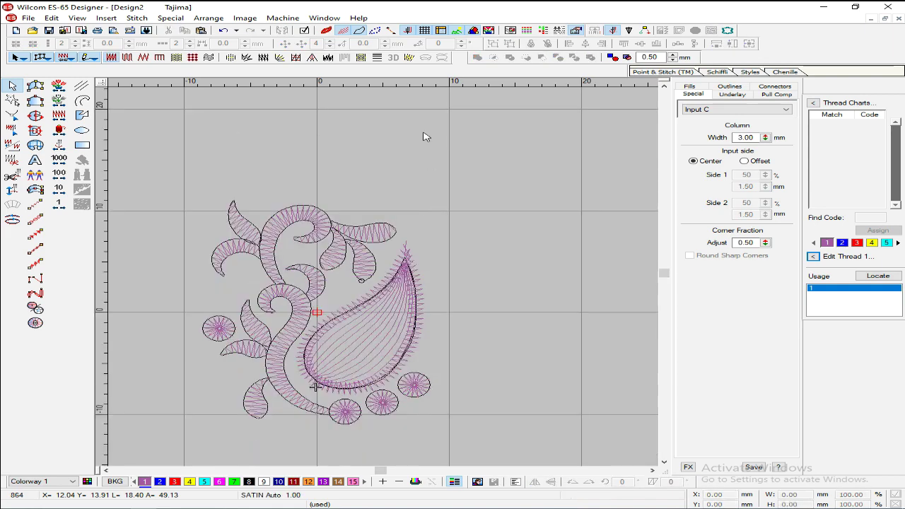
# Step: Examine the drop's fill and satin border up close as realistic stitching, and return to the stitch-line display
pyautogui.press('0')
pyautogui.hotkey('shift', 'z')
pyautogui.hotkey('shift', 'z')
pyautogui.press('z')
pyautogui.press('z')
pyautogui.scroll(-3, 453, 181)
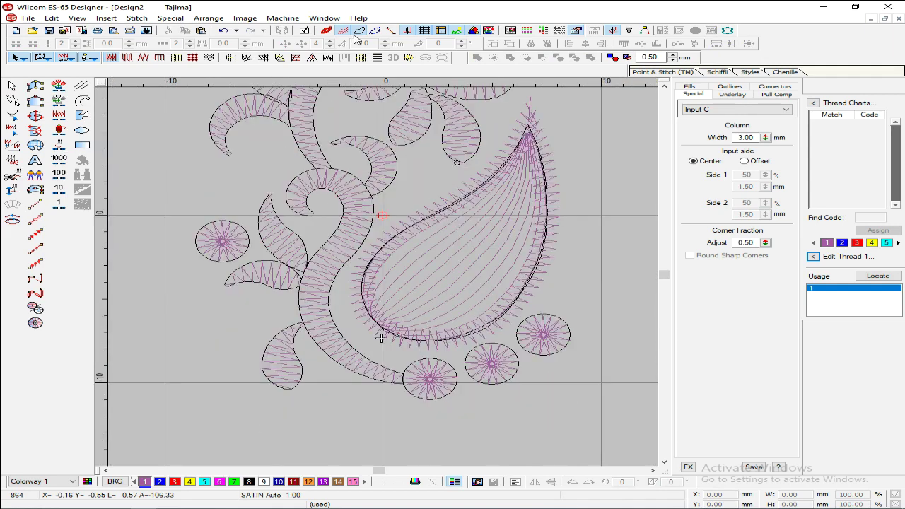
pyautogui.click(328, 29)
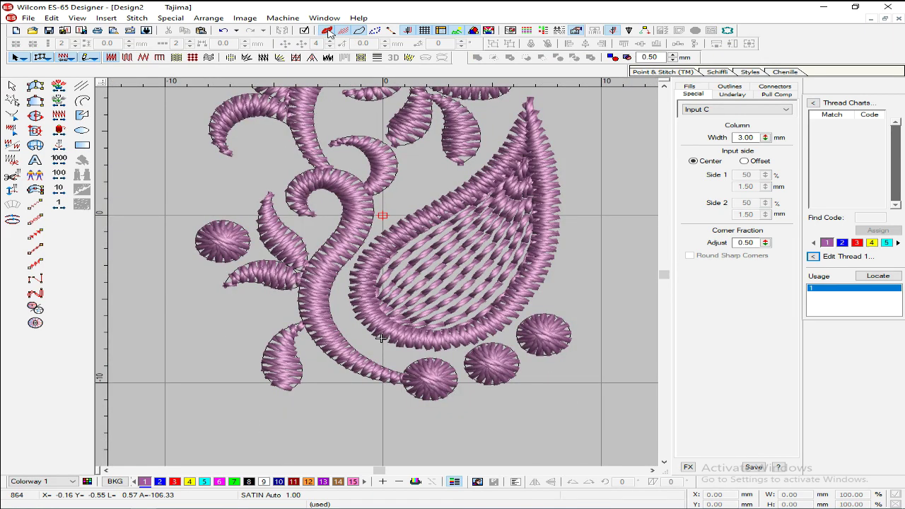
pyautogui.click(327, 29)
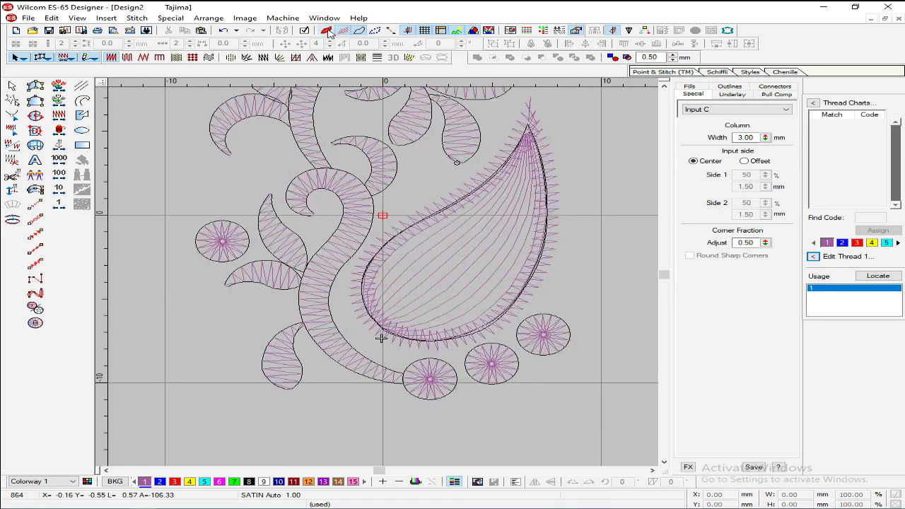
# Step: Set up the Run tool with variable run length enabled and a stitch length of 1.50 mm
pyautogui.click(35, 205)
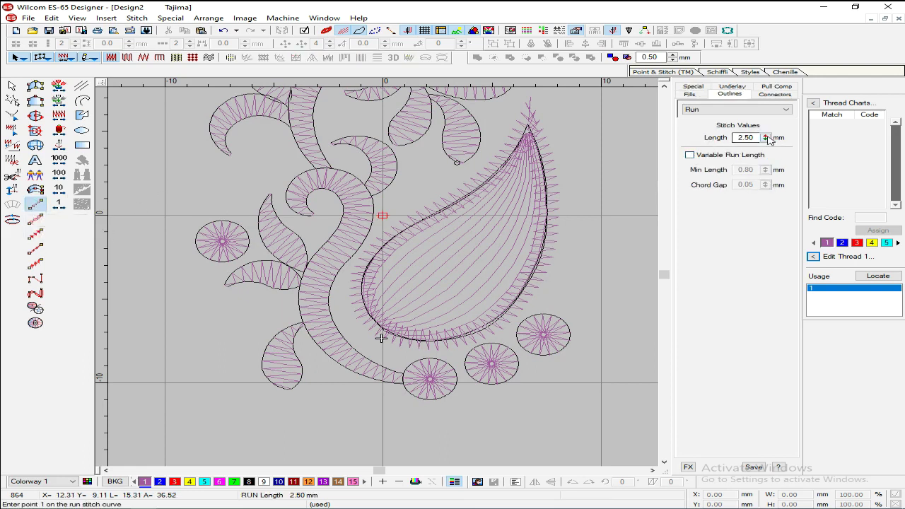
pyautogui.click(690, 156)
pyautogui.doubleClick(748, 137)
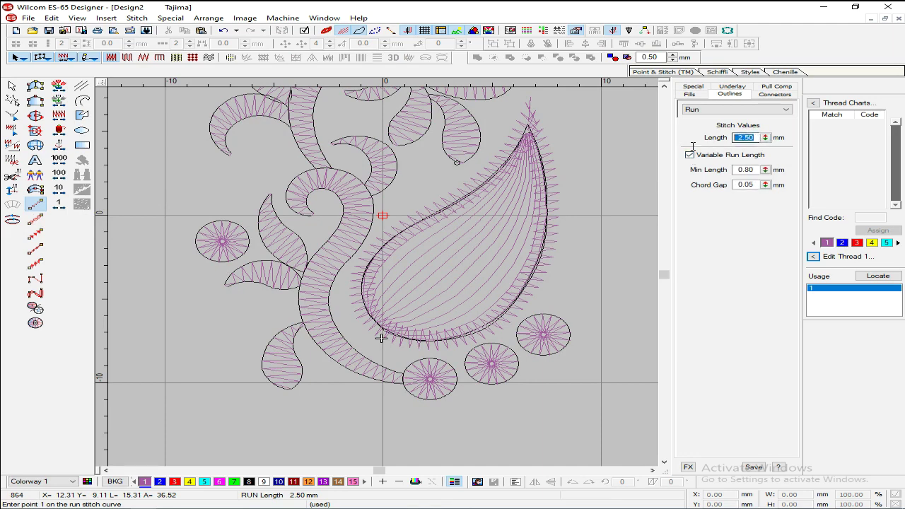
pyautogui.write('1.5')
pyautogui.press('Return')
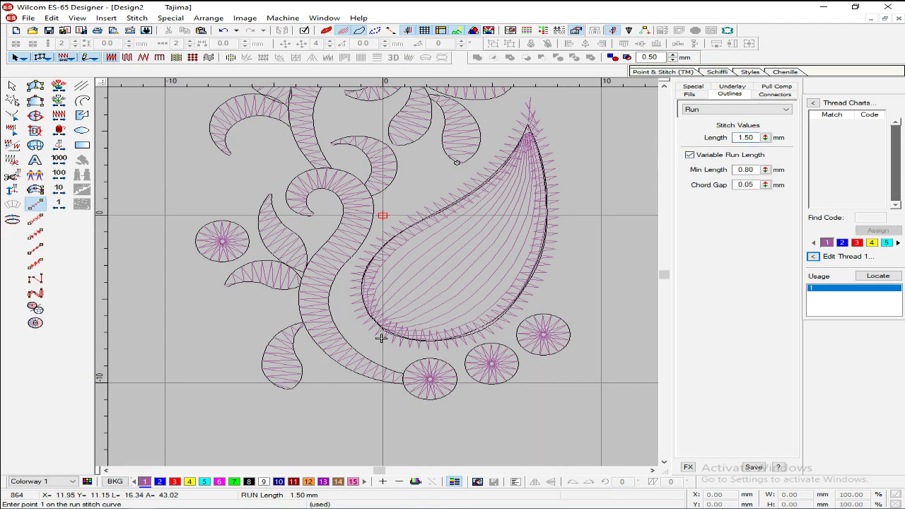
# Step: Trace a run line from the tip of the drop's satin border along its inner-side edge to the rounded base
pyautogui.click(531, 99)
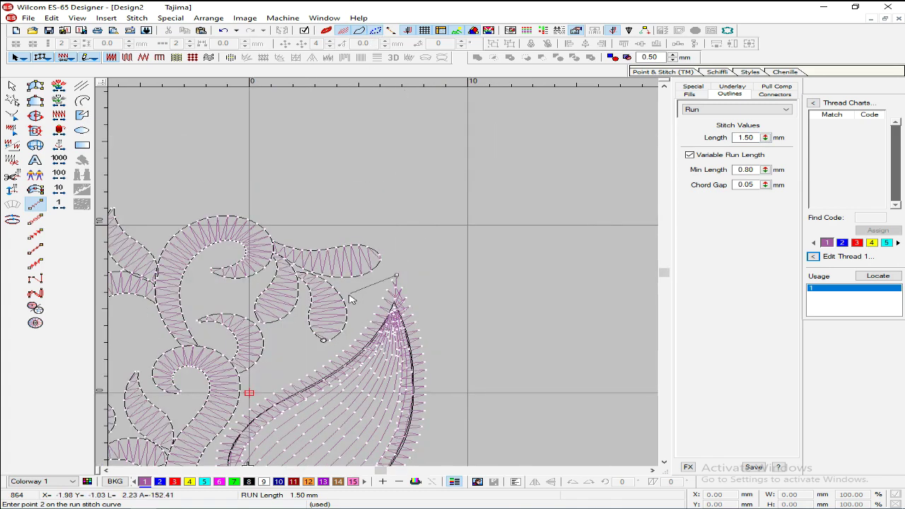
pyautogui.scroll(-3, 373, 156)
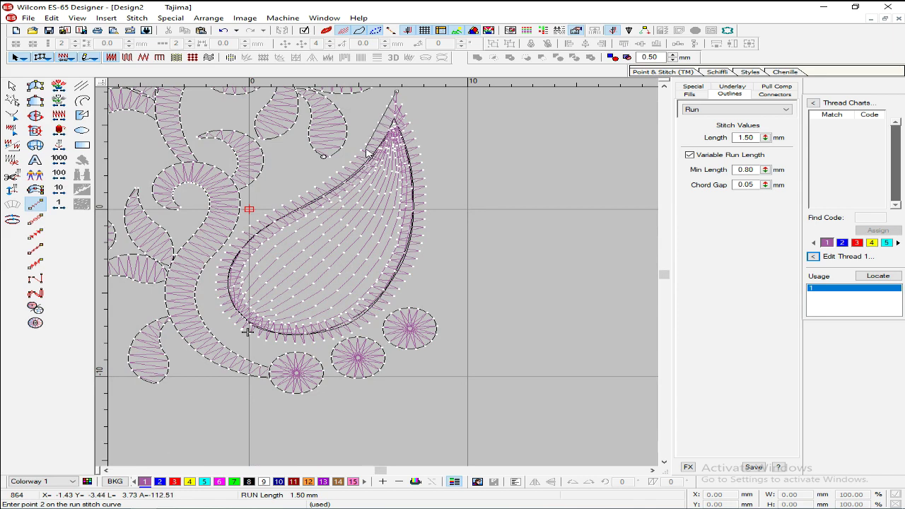
pyautogui.click(362, 150)
pyautogui.click(317, 187)
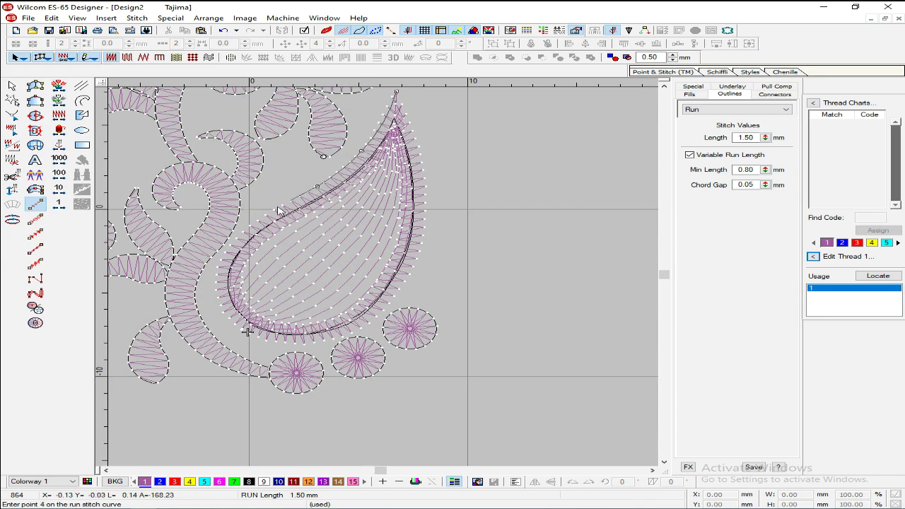
pyautogui.click(260, 218)
pyautogui.click(228, 248)
pyautogui.click(216, 286)
pyautogui.click(236, 324)
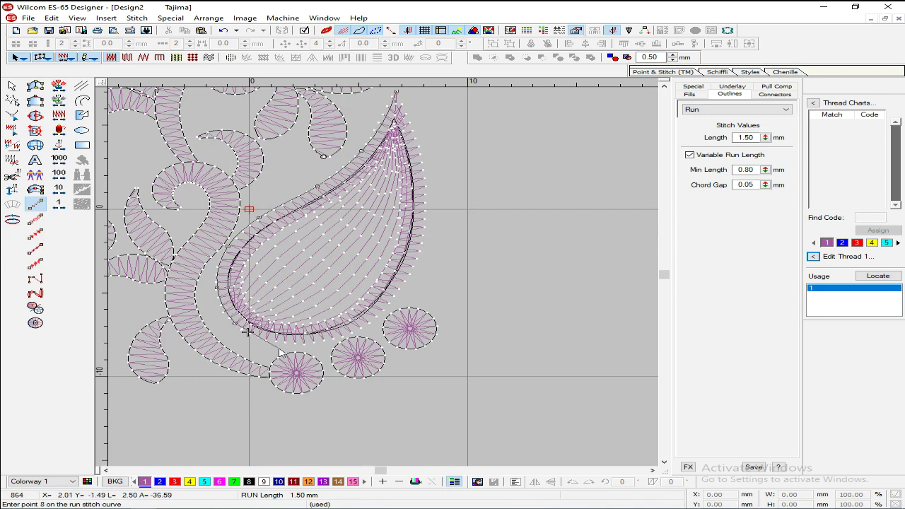
# Step: Continue the run line around the drop's base and up the outer side to the tip, and finish it
pyautogui.click(277, 342)
pyautogui.click(346, 339)
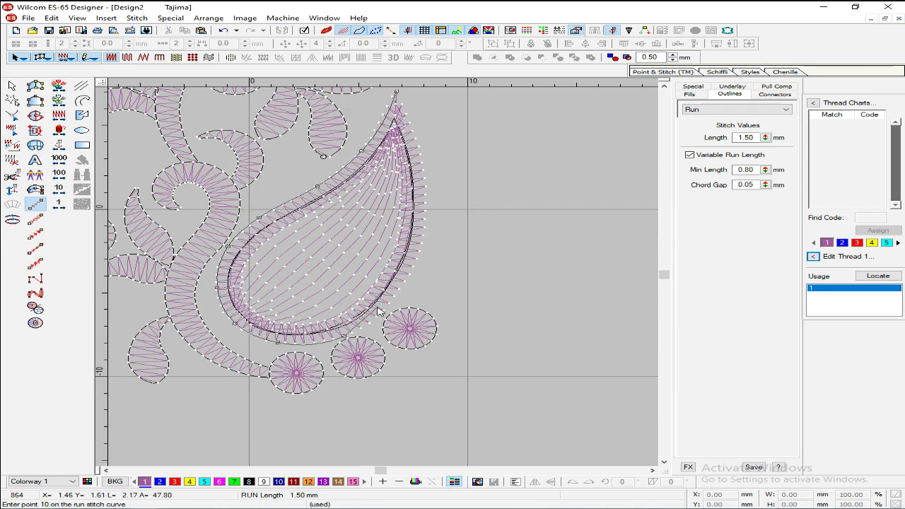
pyautogui.click(391, 300)
pyautogui.click(425, 227)
pyautogui.click(423, 167)
pyautogui.click(396, 91)
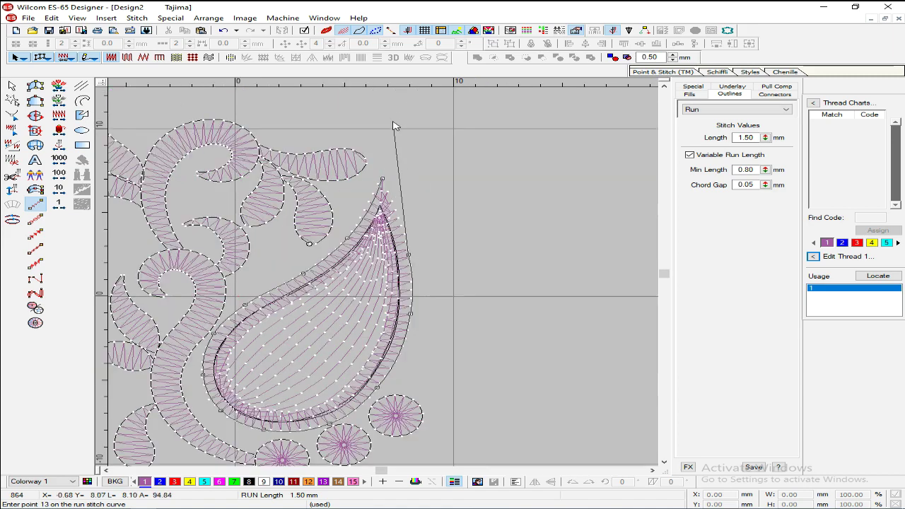
pyautogui.press('Return')
pyautogui.press('0')
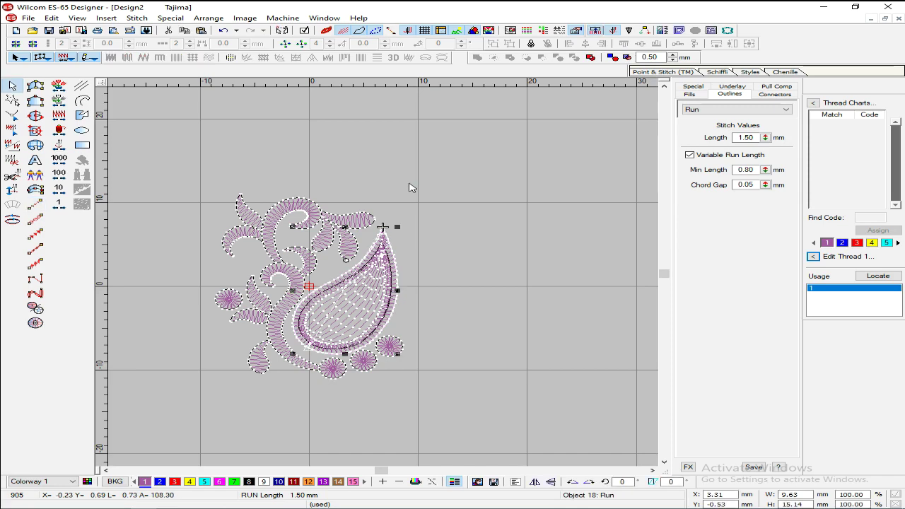
# Step: Discard the run outline around the drop and display the design as realistic stitching
pyautogui.press('t')
pyautogui.press('Escape')
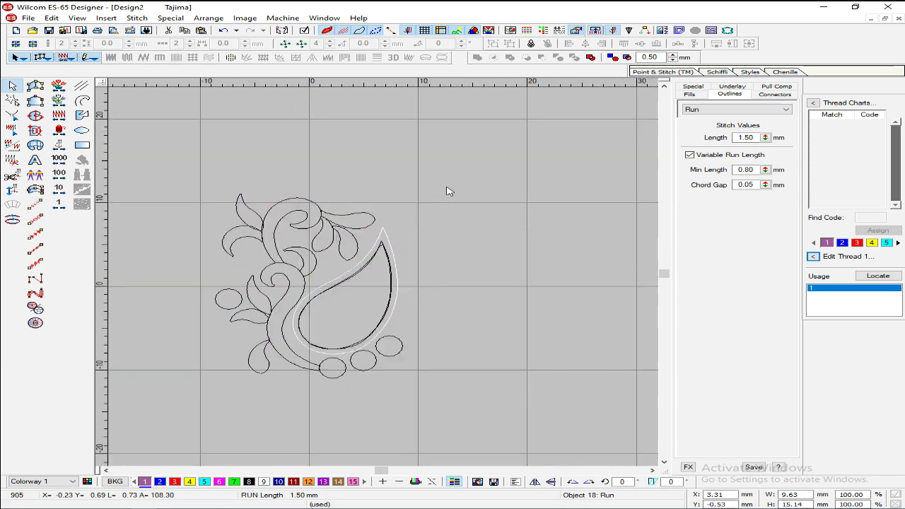
pyautogui.press('z')
pyautogui.hotkey('shift', 'z')
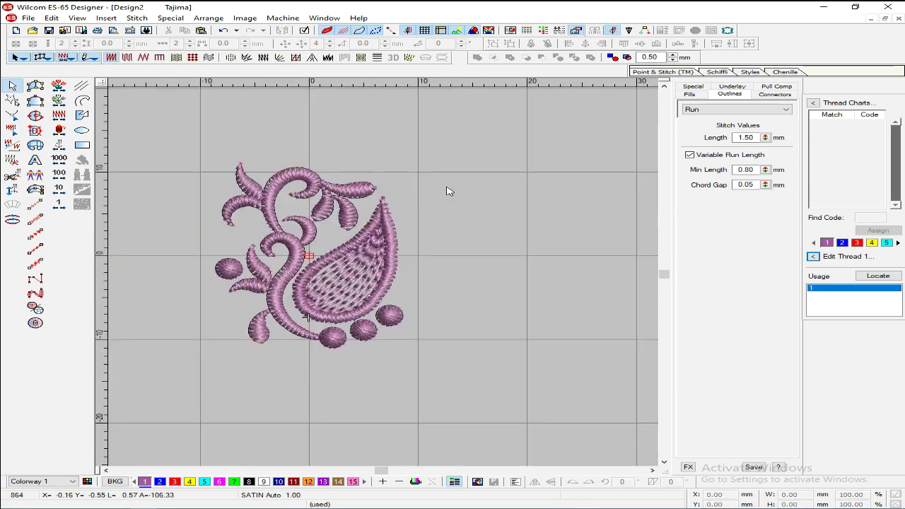
pyautogui.hotkey('shift', 'z')
pyautogui.press('z')
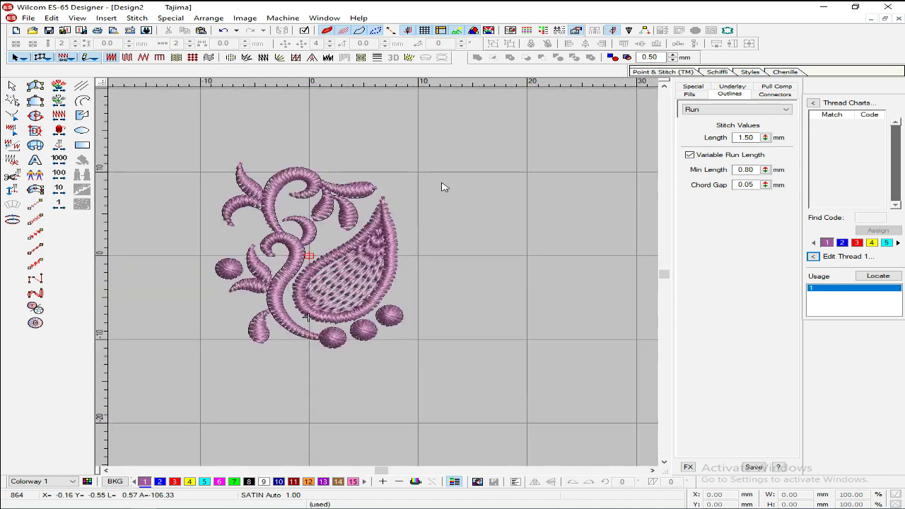
pyautogui.press('z')
pyautogui.hotkey('shift', 'z')
pyautogui.hotkey('shift', 'z')
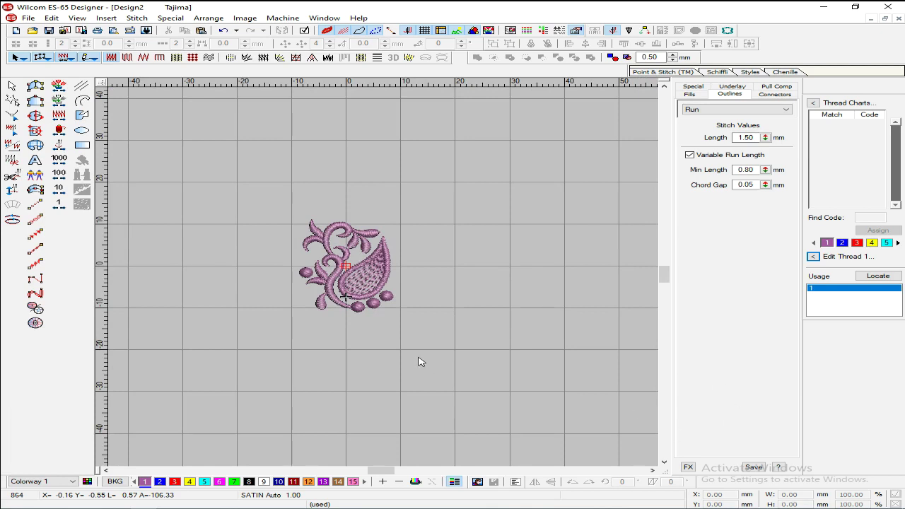
# Step: Place a trial copy of the whole design about 20.8 mm directly below the original and delete it
pyautogui.press('t')
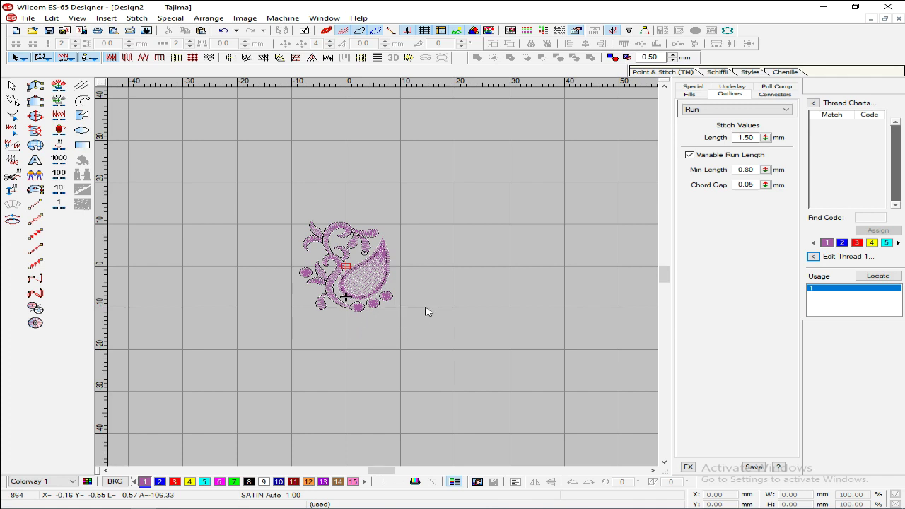
pyautogui.moveTo(423, 215); pyautogui.dragTo(196, 370)
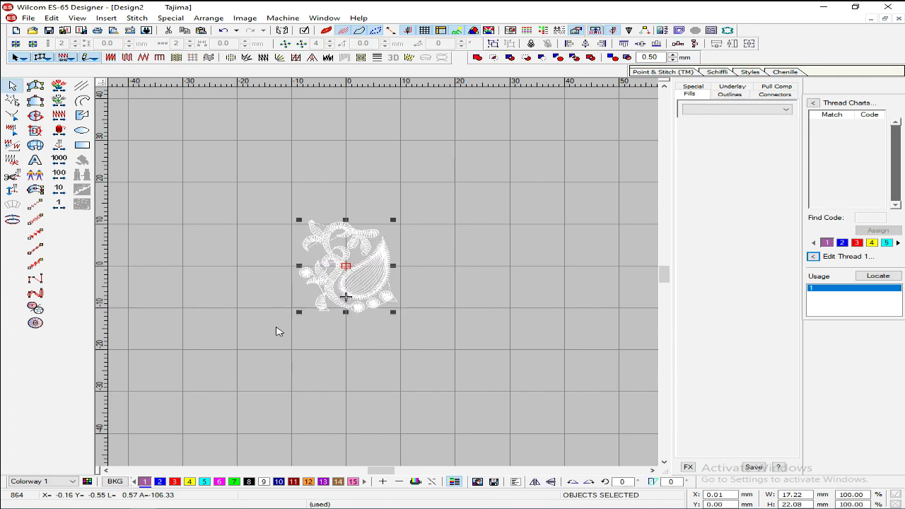
pyautogui.moveTo(364, 254); pyautogui.dragTo(366, 359)
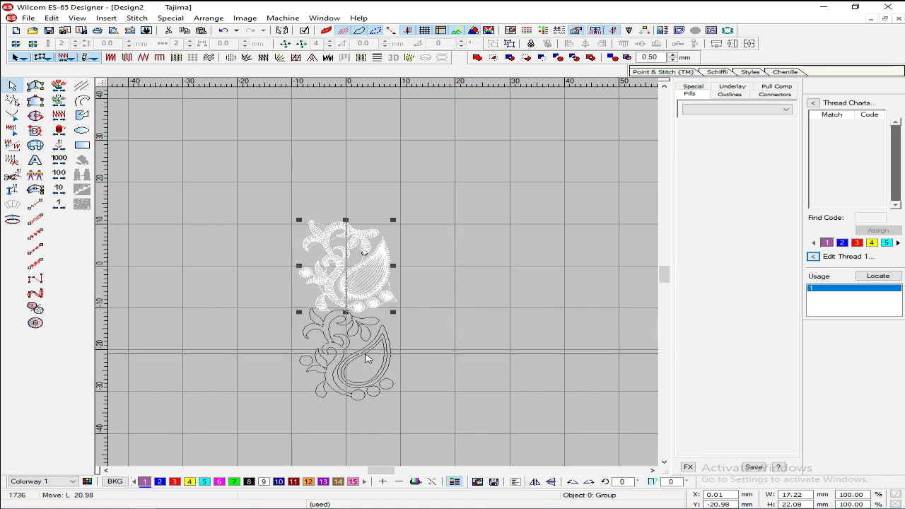
pyautogui.scroll(5, 430, 338)
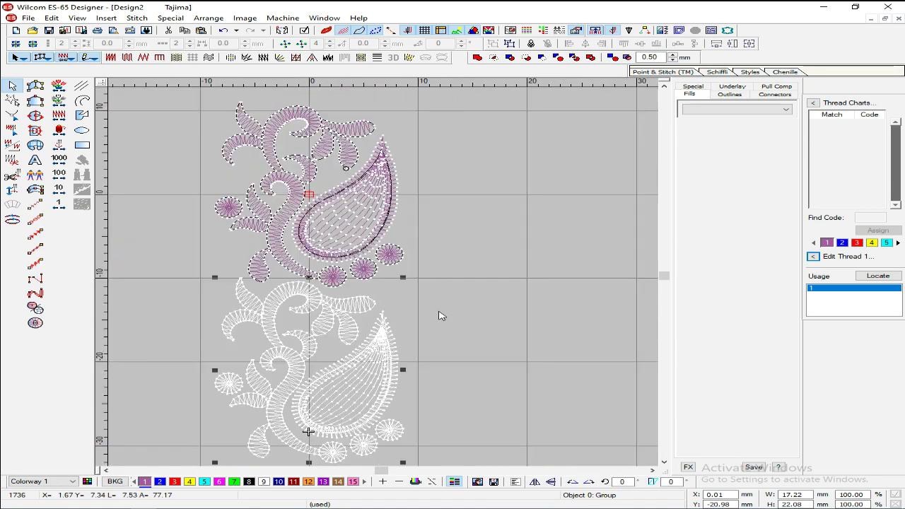
pyautogui.hotkey('shift', 'z')
pyautogui.press('Up')
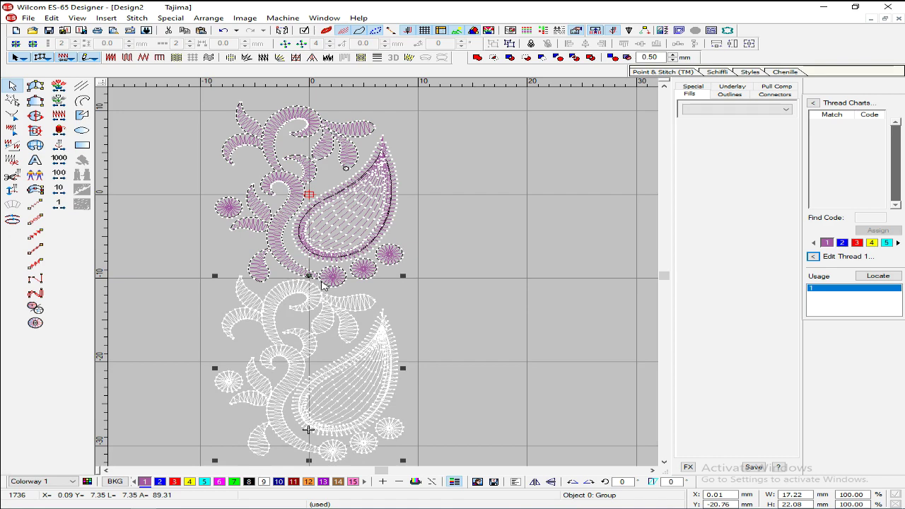
pyautogui.press('Delete')
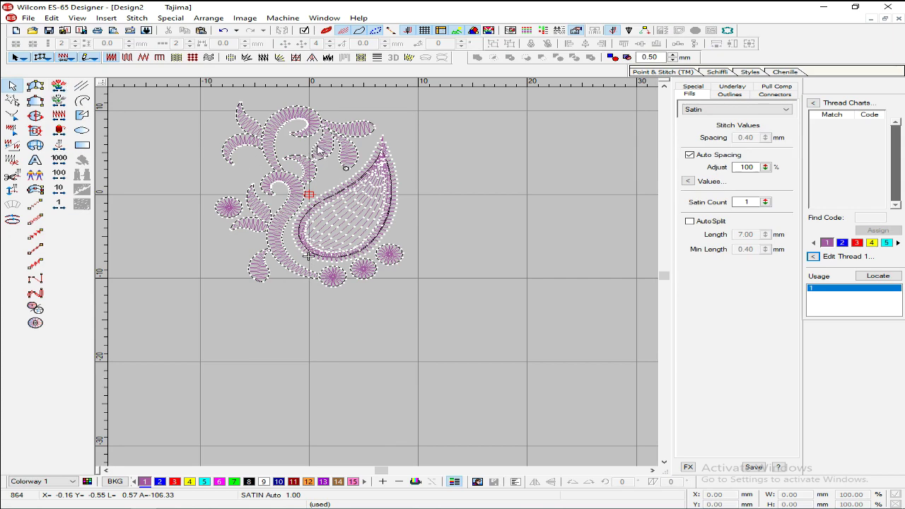
# Step: Move to the start of the design at the upper scroll and leaves, leaving no object selected
pyautogui.press('Home')
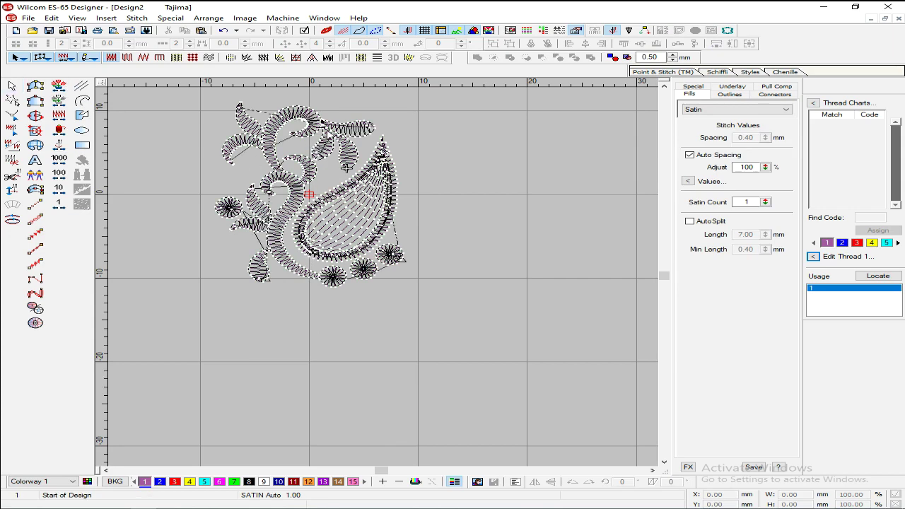
pyautogui.press('z')
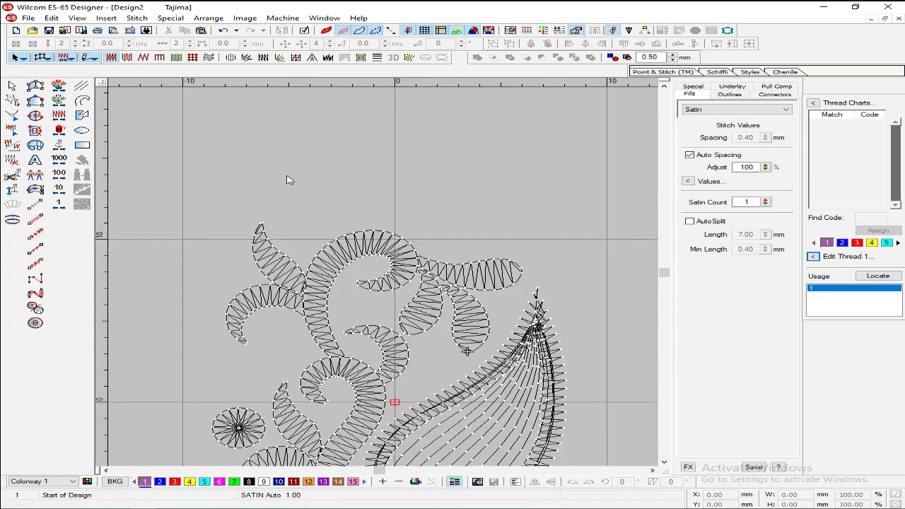
pyautogui.click(447, 276)
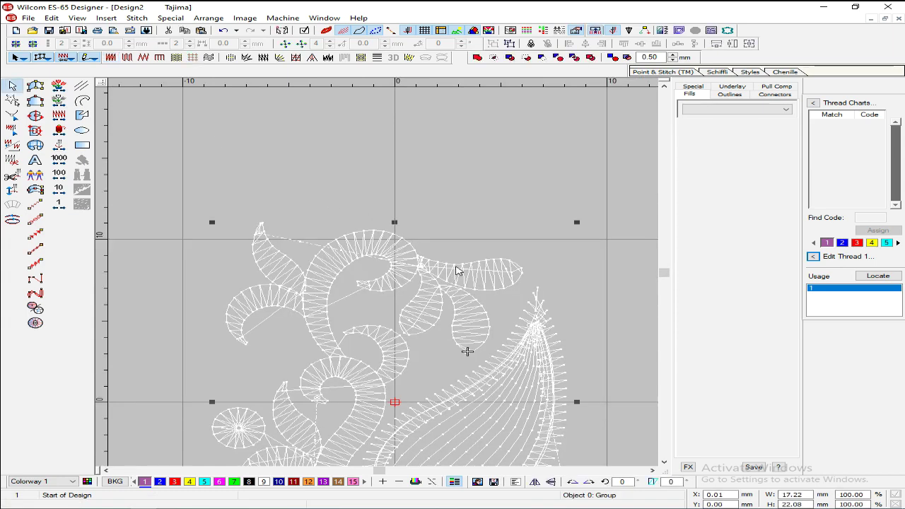
pyautogui.press('Escape')
pyautogui.press('z')
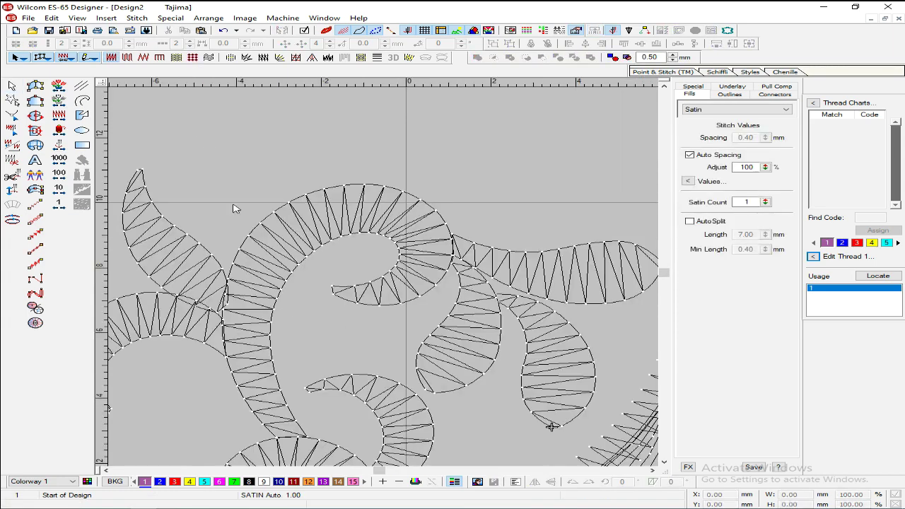
# Step: Digitize a run line from the top scroll's outer edge through the leaf junction to the upper tip of the outer hanging leaf
pyautogui.click(37, 191)
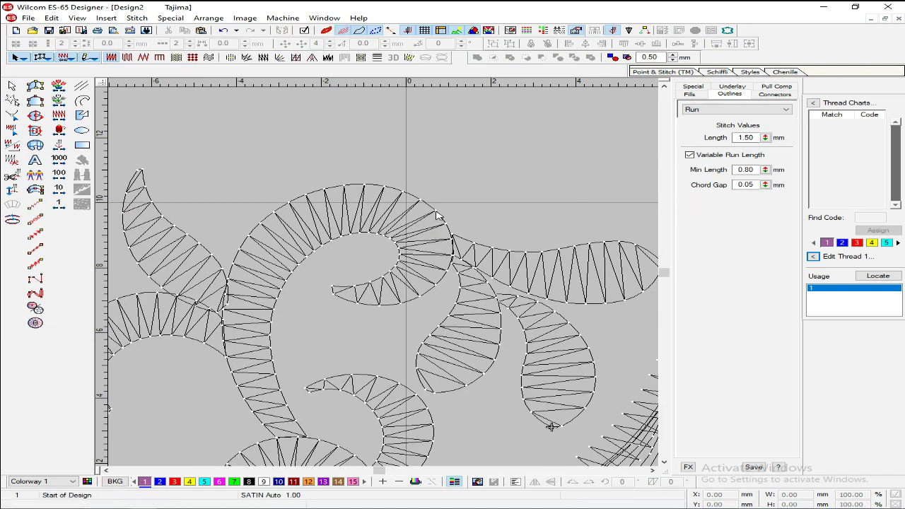
pyautogui.click(36, 203)
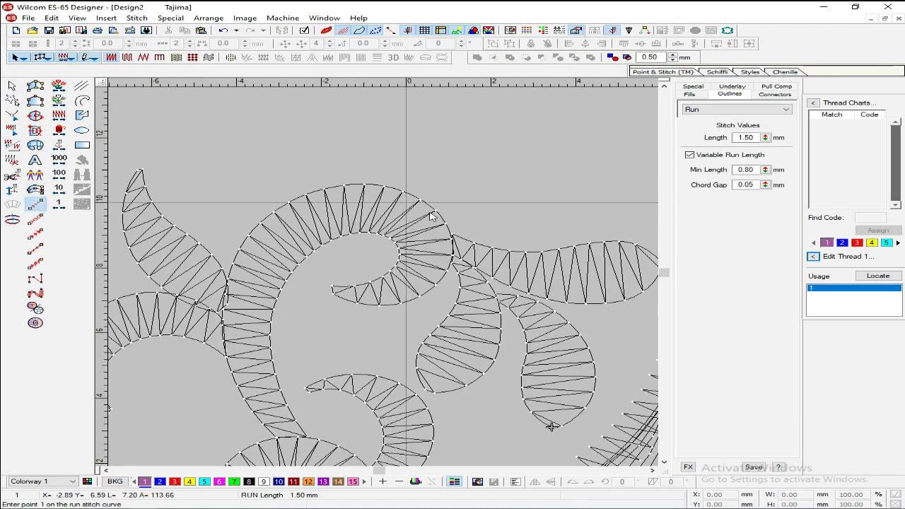
pyautogui.click(435, 210)
pyautogui.click(430, 241)
pyautogui.click(460, 268)
pyautogui.click(495, 299)
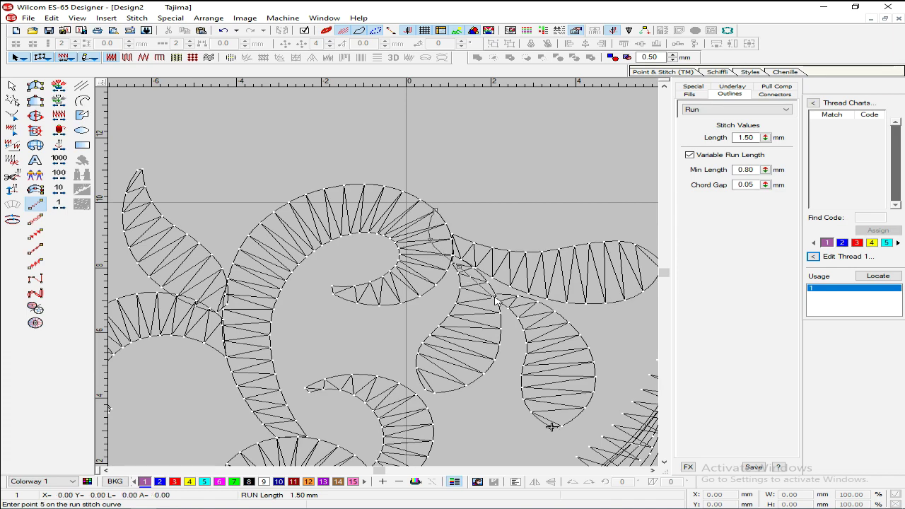
pyautogui.scroll(-2, 548, 304)
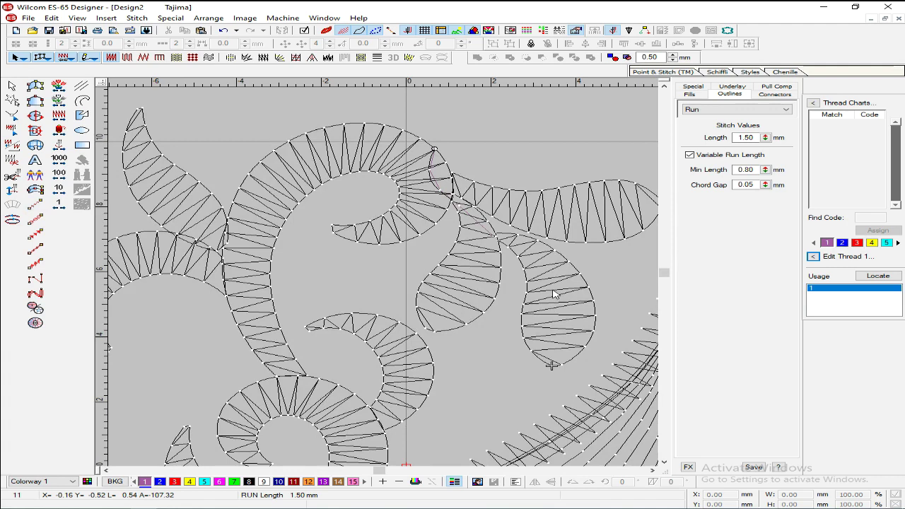
pyautogui.scroll(-2, 554, 296)
pyautogui.press('Return')
# Step: Reshape the outer hanging leaf by moving its stitch entry point from the bottom tip up to the leaf junction
pyautogui.press('h')
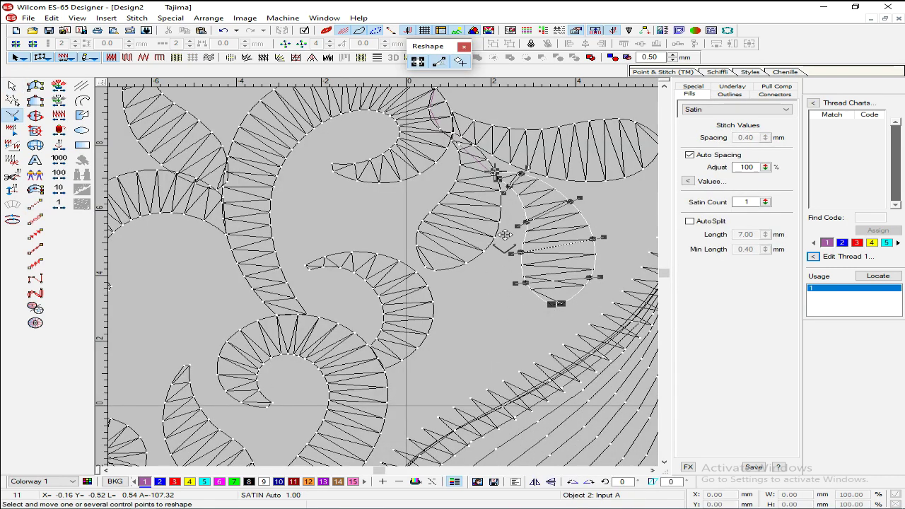
pyautogui.moveTo(487, 181); pyautogui.dragTo(465, 164)
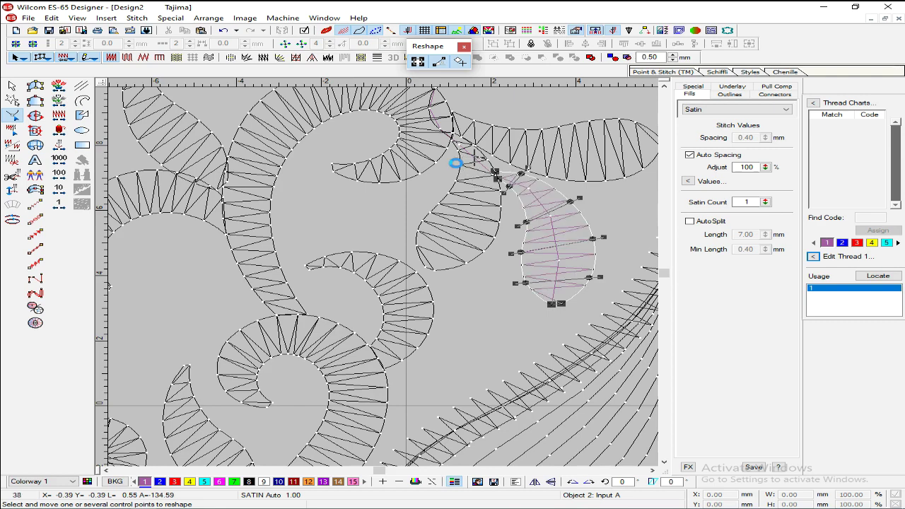
pyautogui.press('Escape')
# Step: Reshape the inner hanging leaf by moving its stitch entry point from the bottom tip to its upper end
pyautogui.click(543, 212)
pyautogui.click(487, 209)
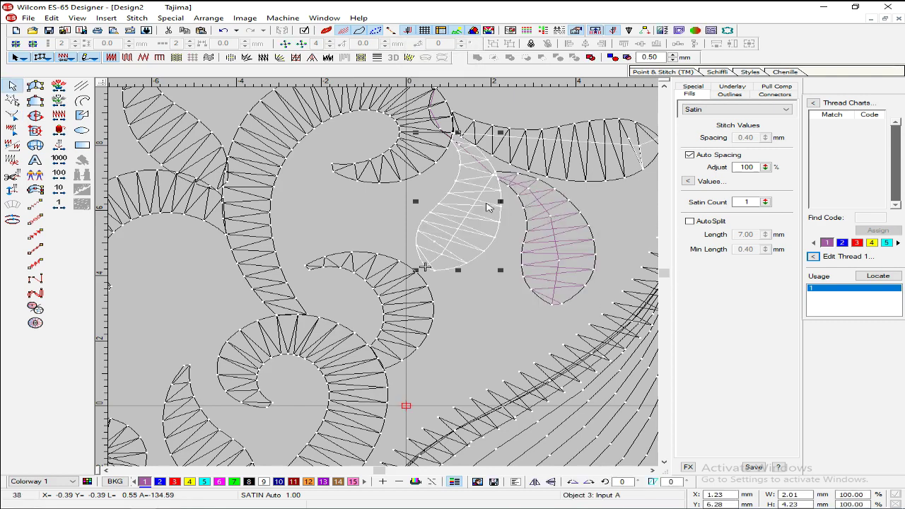
pyautogui.press('h')
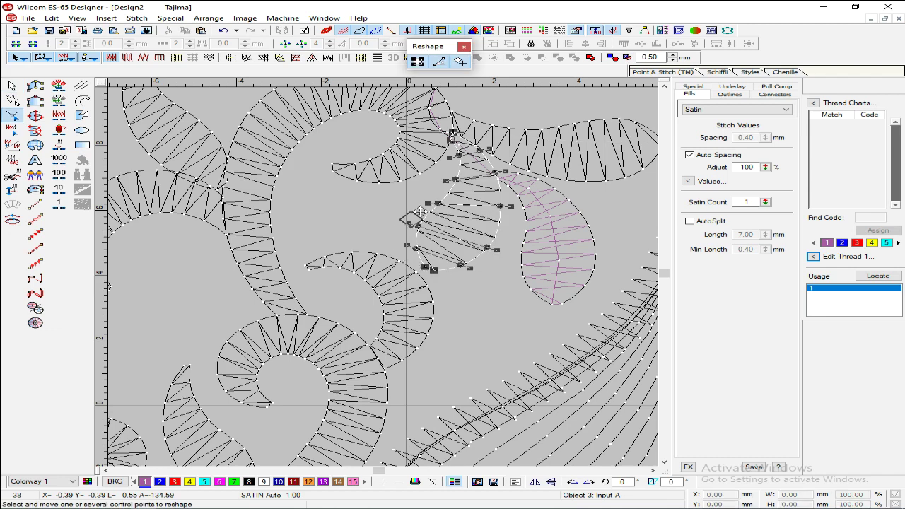
pyautogui.click(455, 184)
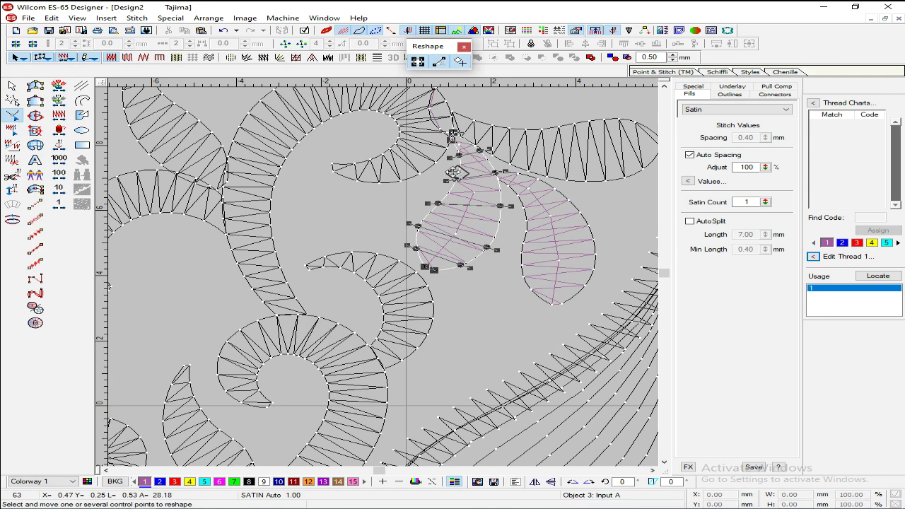
pyautogui.press('Escape')
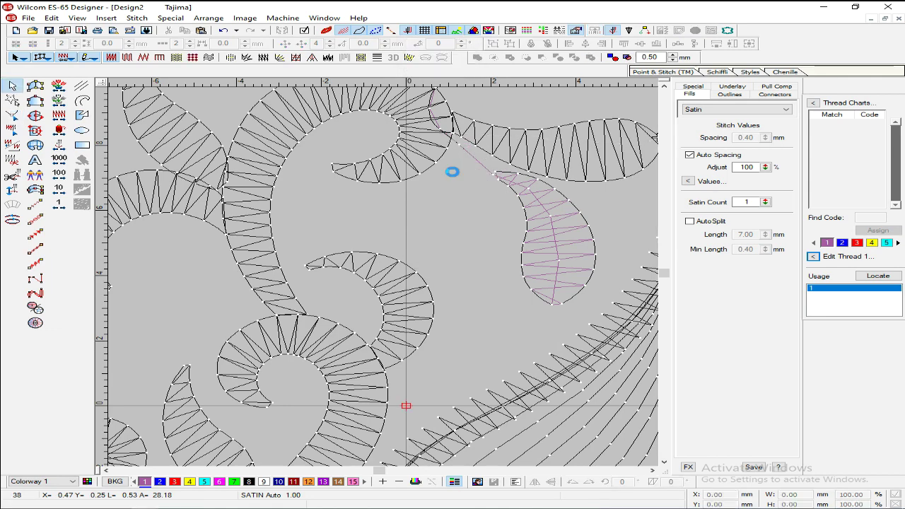
# Step: Reshape the horizontal leaf by moving its stitch entry point from the far tip to the end beside the top scroll
pyautogui.click(615, 137)
pyautogui.press('h')
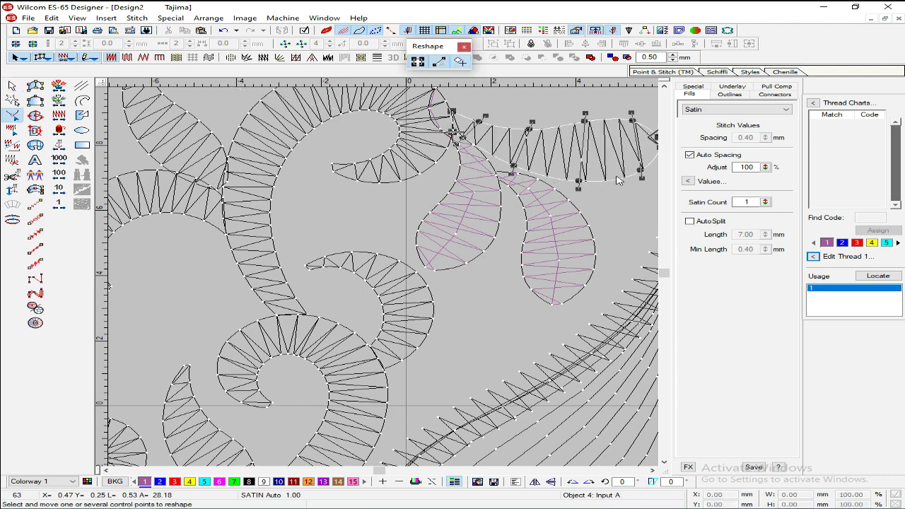
pyautogui.hotkey('shift', 'z')
pyautogui.press('b')
pyautogui.click(365, 154)
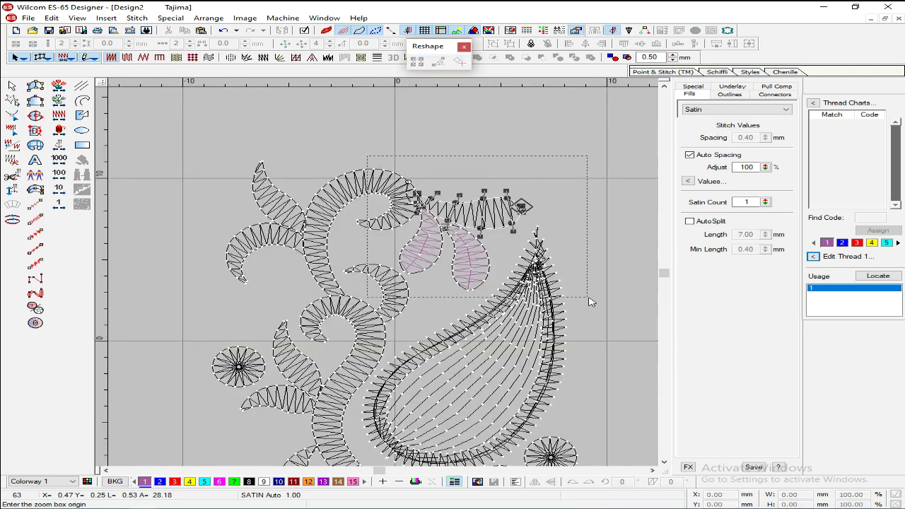
pyautogui.click(591, 304)
pyautogui.hotkey('ctrl', 'z')
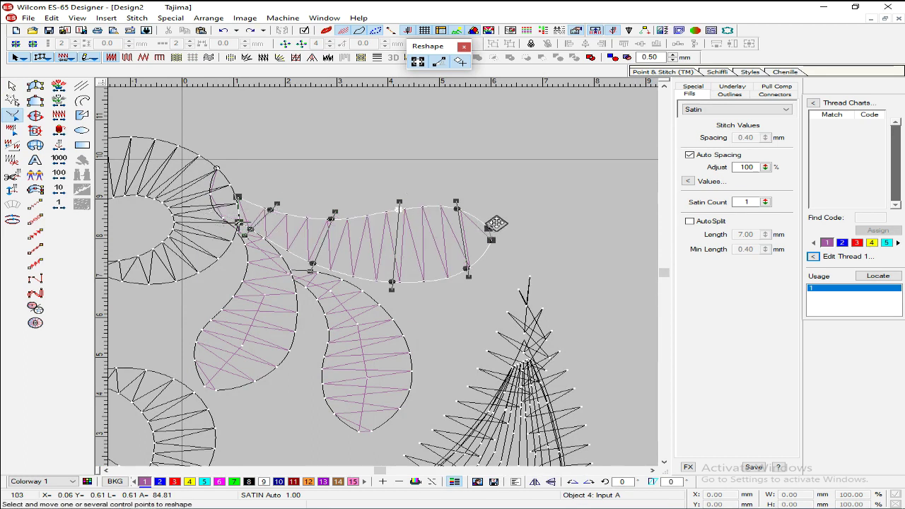
pyautogui.click(214, 217)
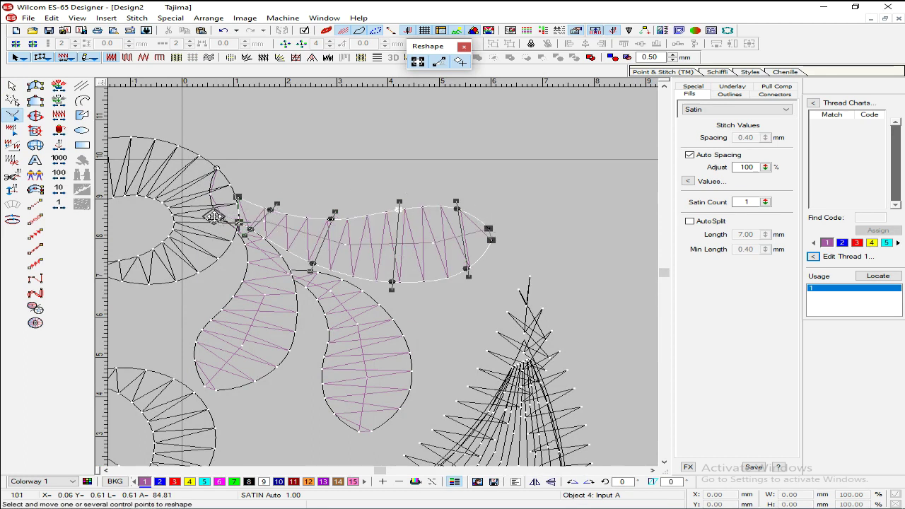
pyautogui.press('Escape')
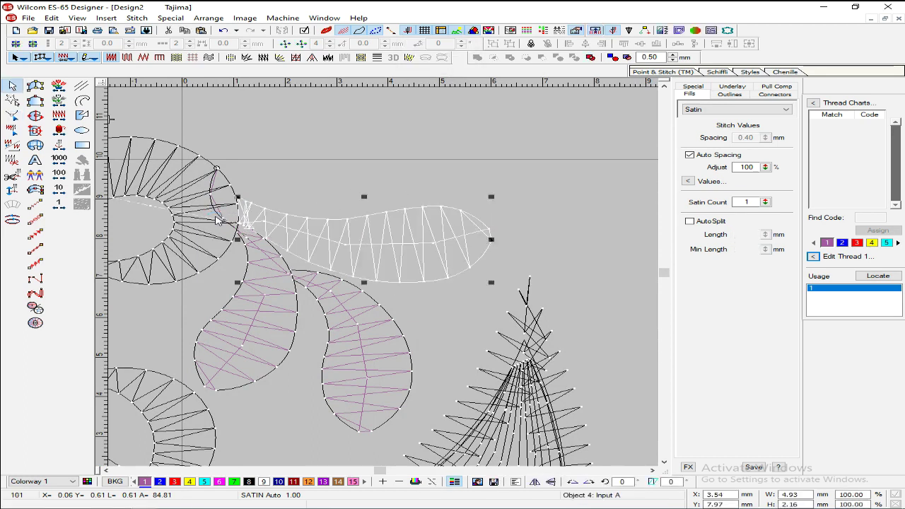
# Step: Select the large satin scroll at the top of the motif
pyautogui.scroll(-2, 240, 215)
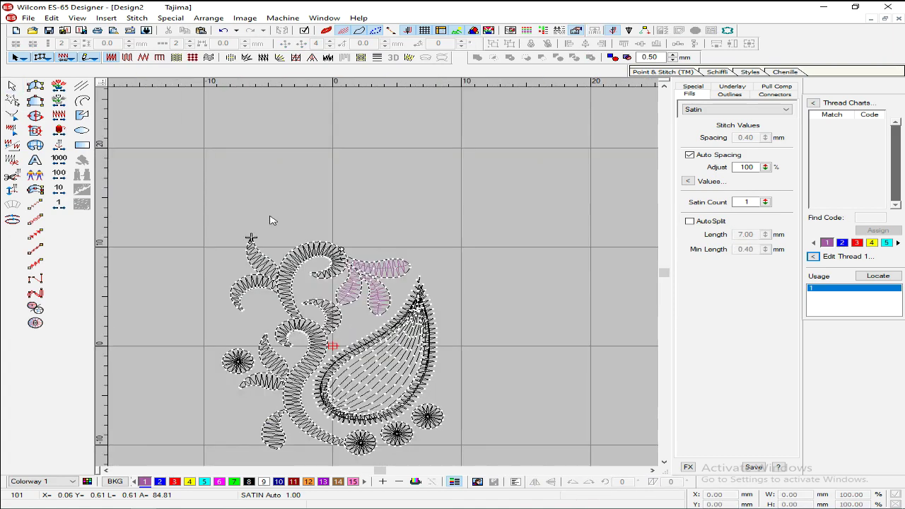
pyautogui.press('b')
pyautogui.moveTo(234, 213); pyautogui.dragTo(305, 304)
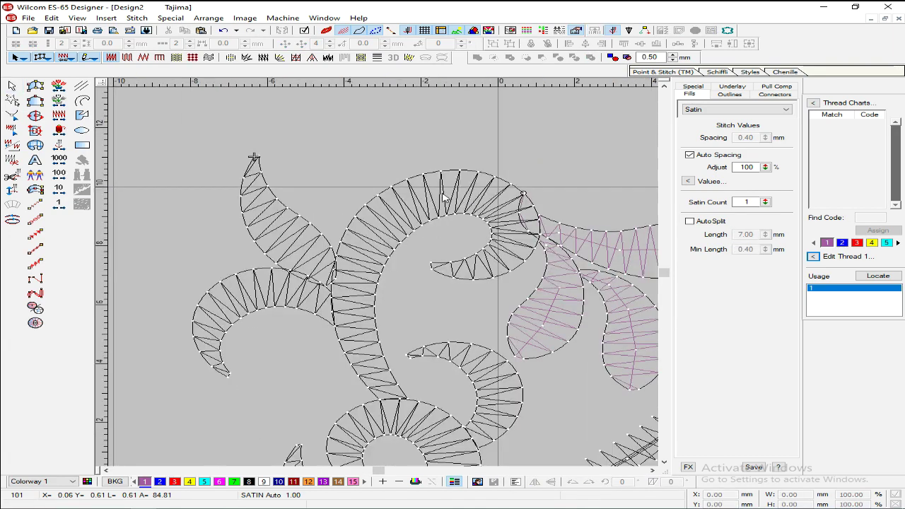
pyautogui.click(445, 198)
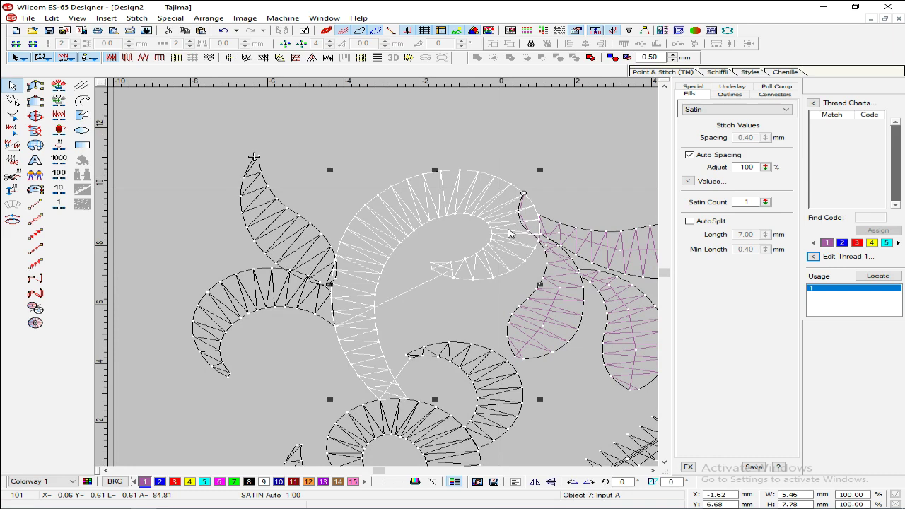
# Step: Adjust the large curl's entry and exit points and reinsert the curl at the current position in the stitching sequence
pyautogui.press('h')
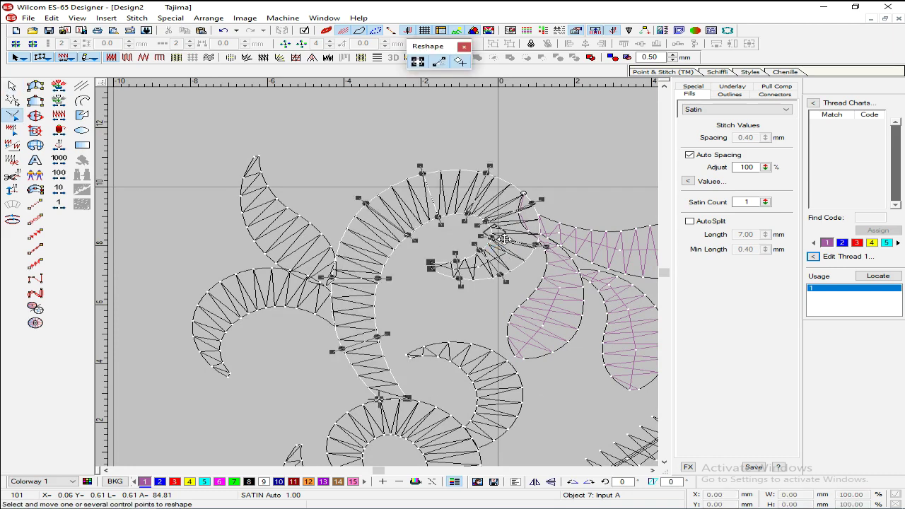
pyautogui.press('Escape')
pyautogui.hotkey('ctrl', 'x')
pyautogui.hotkey('ctrl', 'v')
pyautogui.press('Escape')
# Step: Travel through the large curl's stitches from its tip to the point on the stem where the upper leaf joins
pyautogui.press('Down')
pyautogui.press('Down')
pyautogui.press('Down')
pyautogui.press('Up')
pyautogui.press('Up')
pyautogui.press('Up')
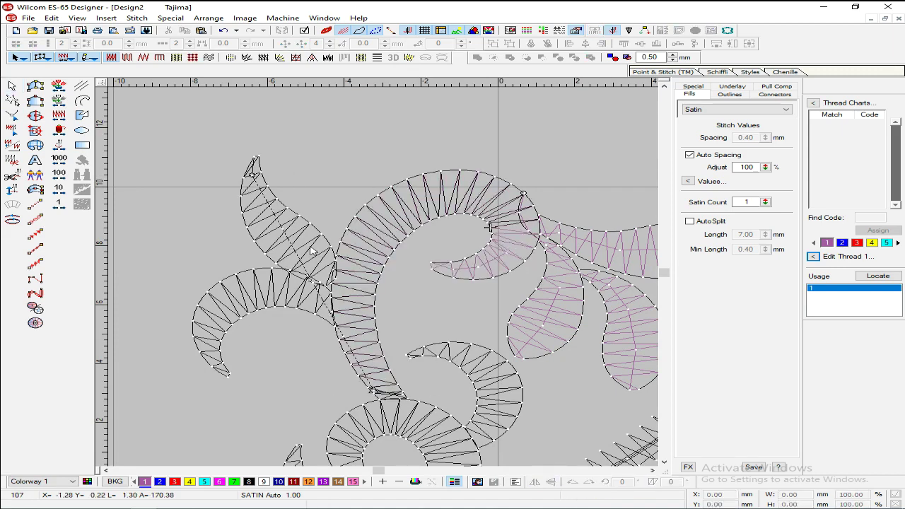
pyautogui.press('Right')
pyautogui.press('Right')
pyautogui.press('Right')
pyautogui.press('Right')
pyautogui.press('Right')
pyautogui.press('Right')
pyautogui.press('Right')
pyautogui.press('Right')
pyautogui.press('Right')
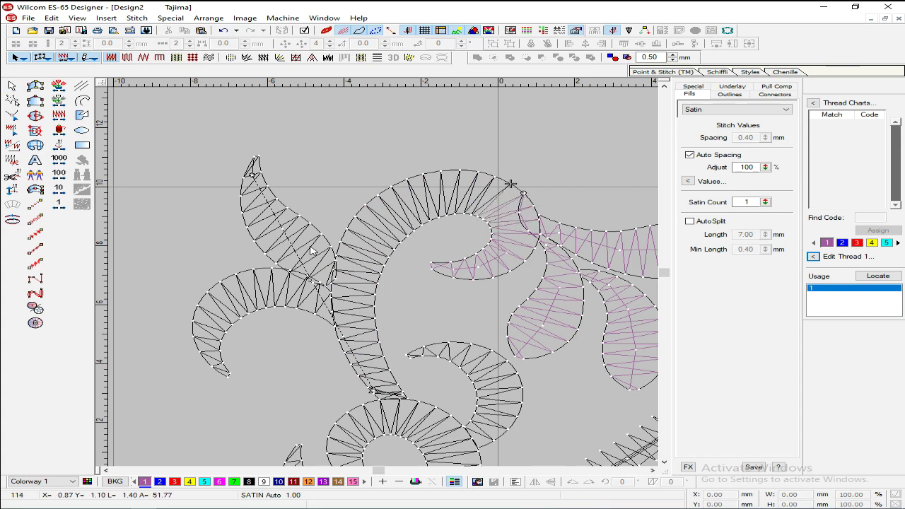
pyautogui.press('Right')
pyautogui.press('Right')
pyautogui.press('Right')
pyautogui.press('Right')
pyautogui.press('Right')
pyautogui.press('Right')
pyautogui.press('Right')
pyautogui.press('Right')
pyautogui.press('Right')
pyautogui.press('Right')
pyautogui.press('Right')
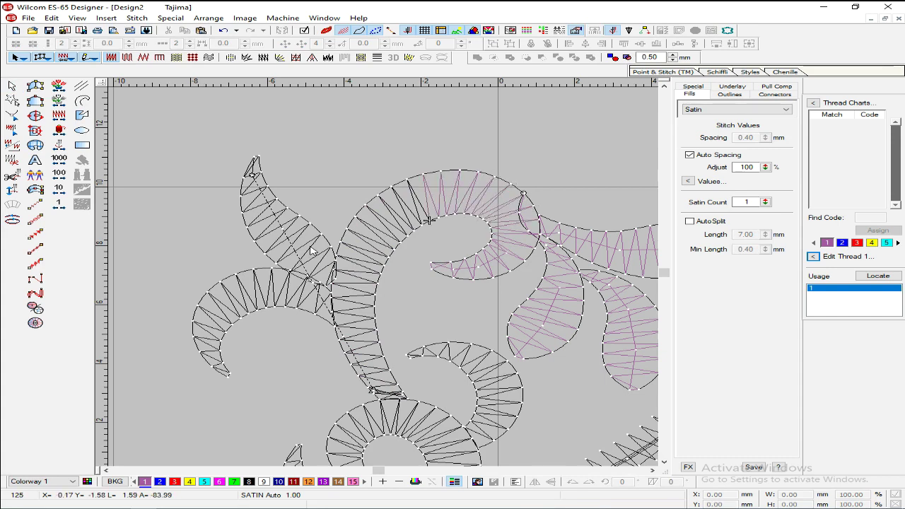
pyautogui.press('Right')
pyautogui.press('Right')
pyautogui.press('Right')
pyautogui.press('Right')
pyautogui.press('Right')
pyautogui.press('Right')
pyautogui.press('Right')
pyautogui.press('Right')
pyautogui.press('Right')
pyautogui.press('Right')
pyautogui.press('Right')
pyautogui.press('Right')
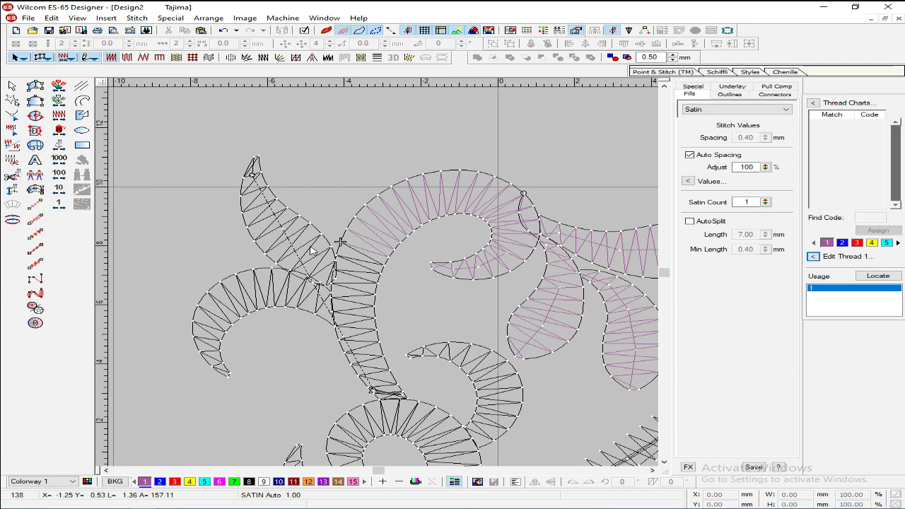
pyautogui.press('Right')
pyautogui.press('Right')
pyautogui.press('Right')
pyautogui.press('Right')
pyautogui.press('Right')
pyautogui.press('Right')
pyautogui.press('Left')
# Step: Place the upper leaf's entry and exit points at its base by the stem and insert the leaf at the current stitch
pyautogui.click(280, 210)
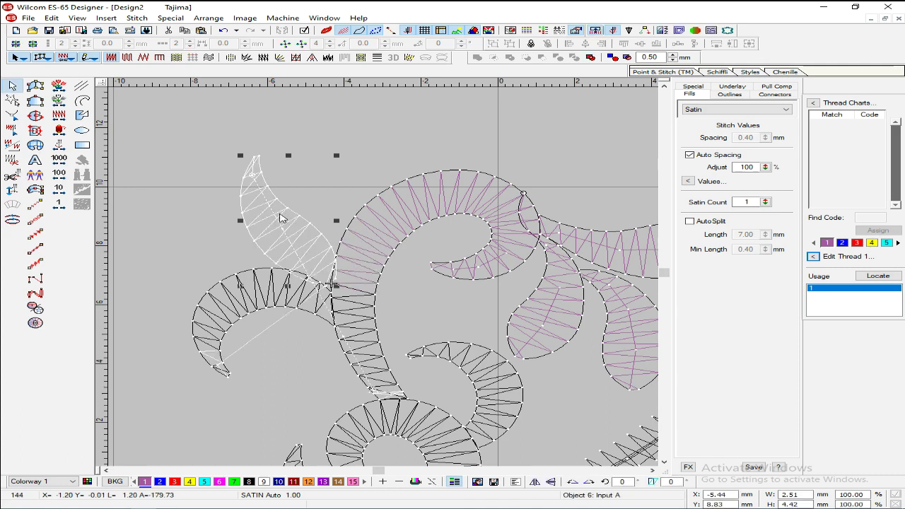
pyautogui.press('h')
pyautogui.moveTo(261, 145); pyautogui.dragTo(346, 302)
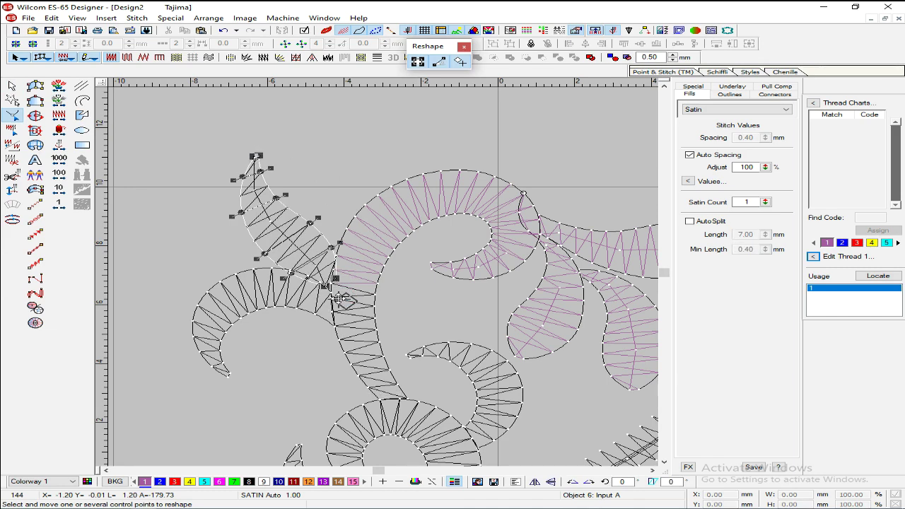
pyautogui.press('Escape')
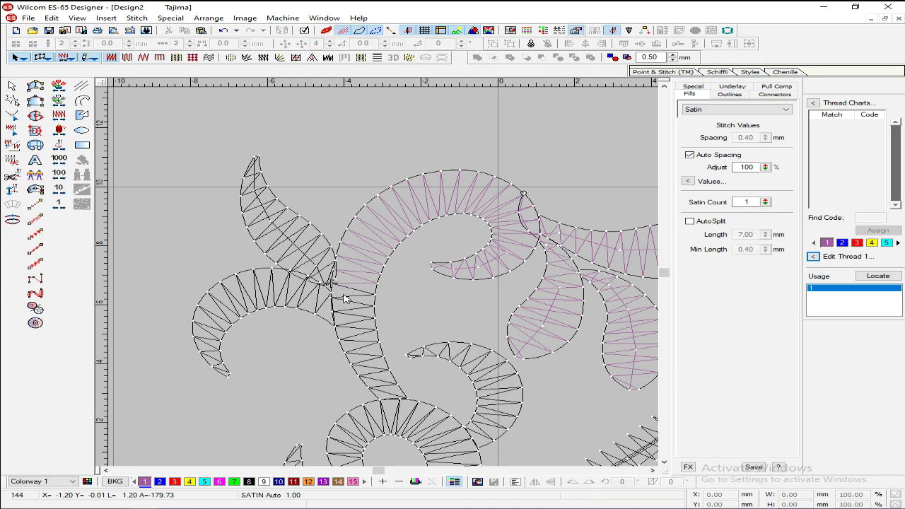
pyautogui.click(305, 259)
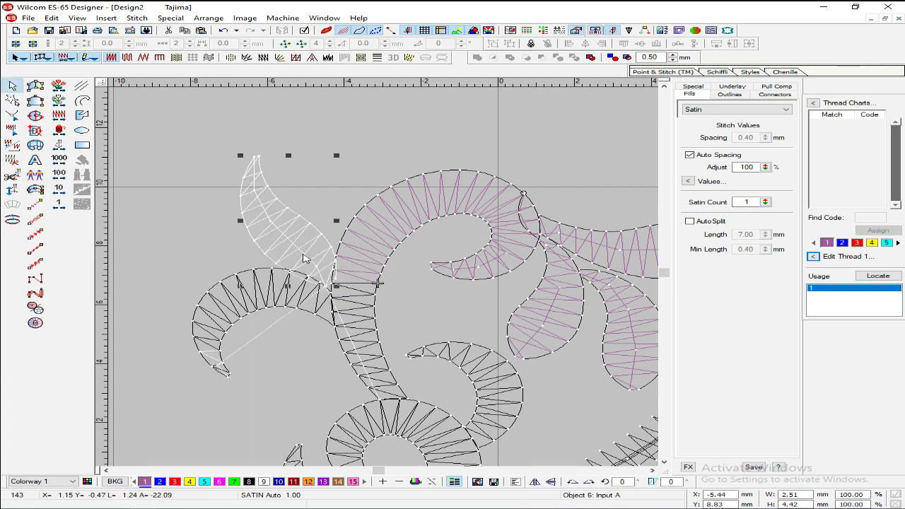
pyautogui.click(303, 258)
pyautogui.press('Escape')
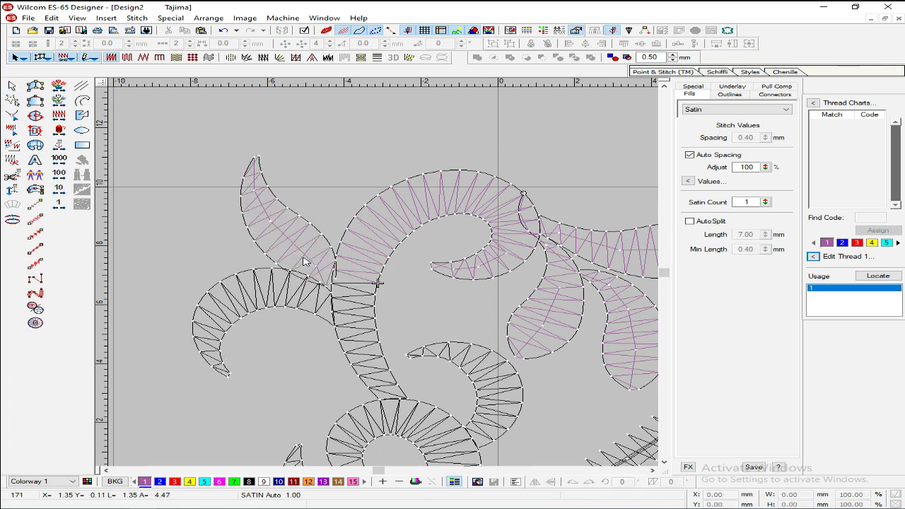
# Step: Place the curved lower leaf's entry and exit points at the stem and insert the leaf just below the upper leaf's junction
pyautogui.click(289, 297)
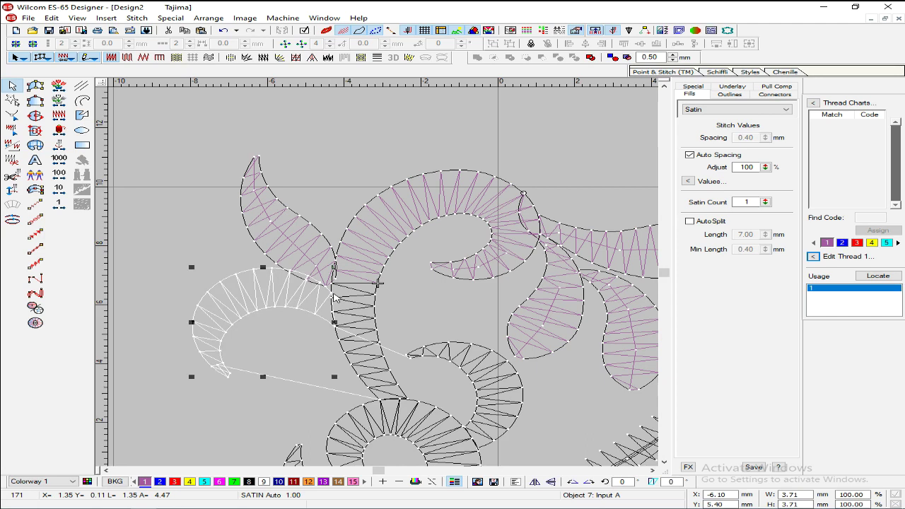
pyautogui.press('Escape')
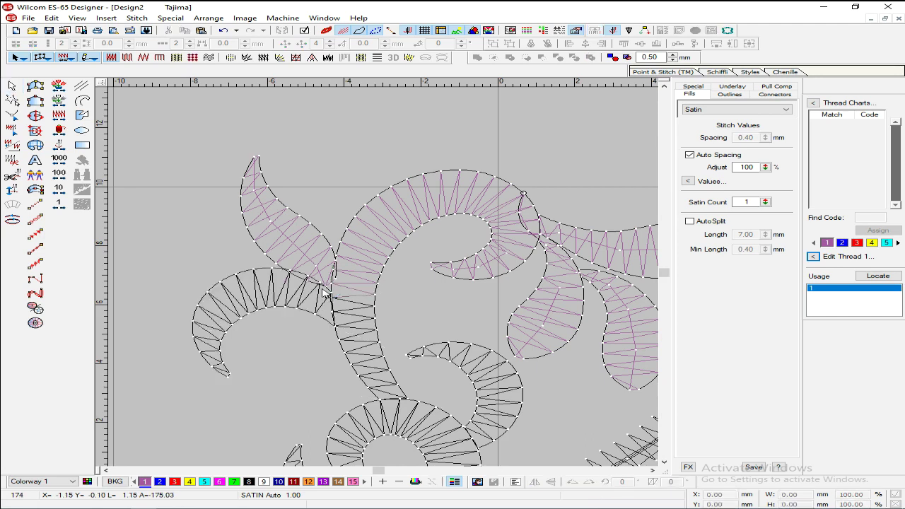
pyautogui.click(322, 296)
pyautogui.hotkey('ctrl', 'z')
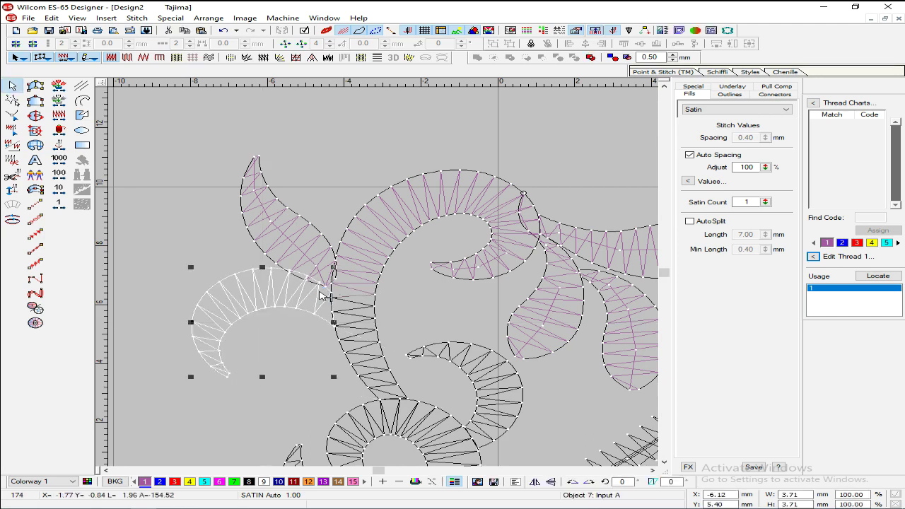
pyautogui.press('Left')
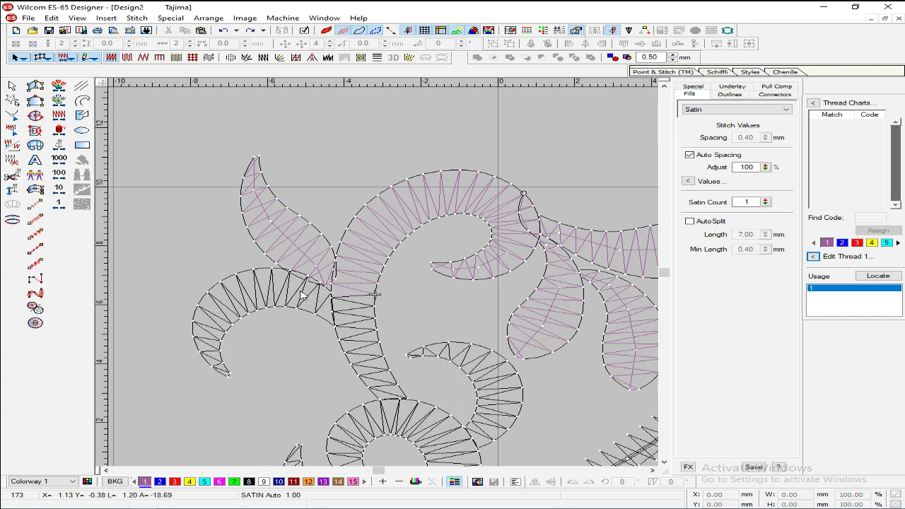
pyautogui.click(303, 296)
pyautogui.press('h')
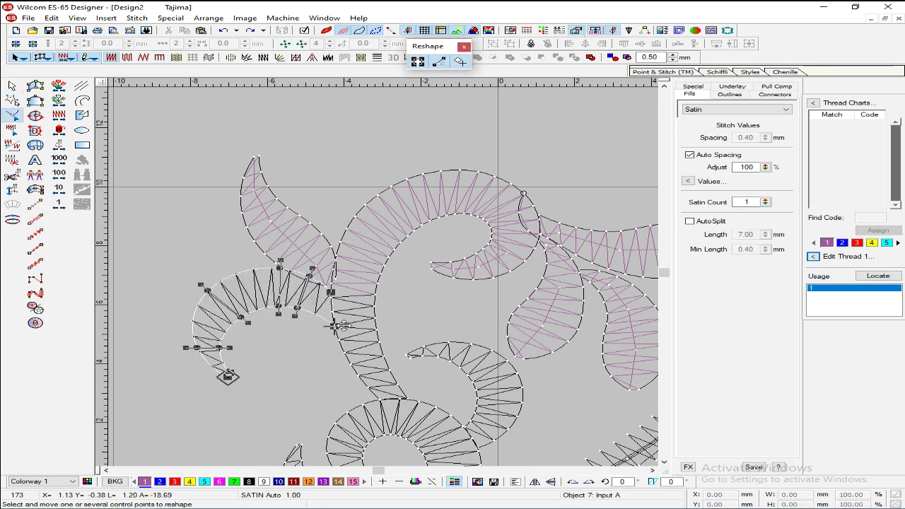
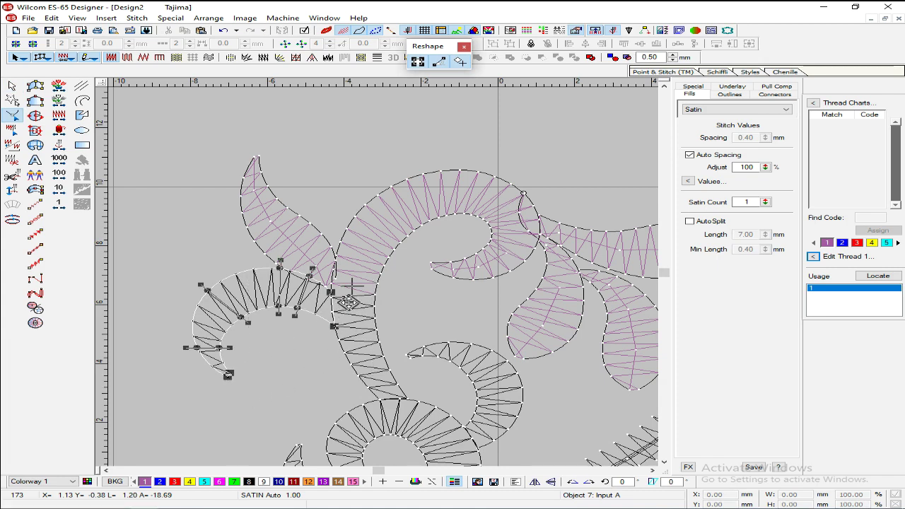
pyautogui.press('Escape')
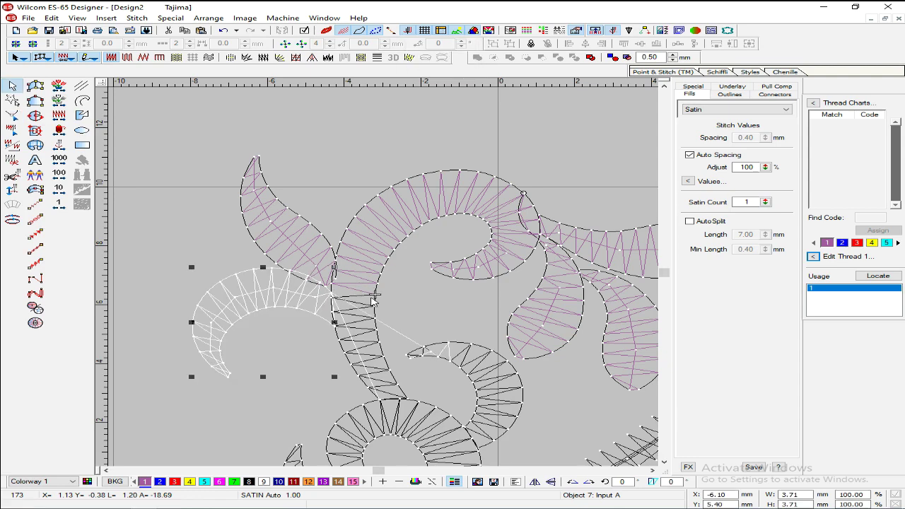
pyautogui.press('Escape')
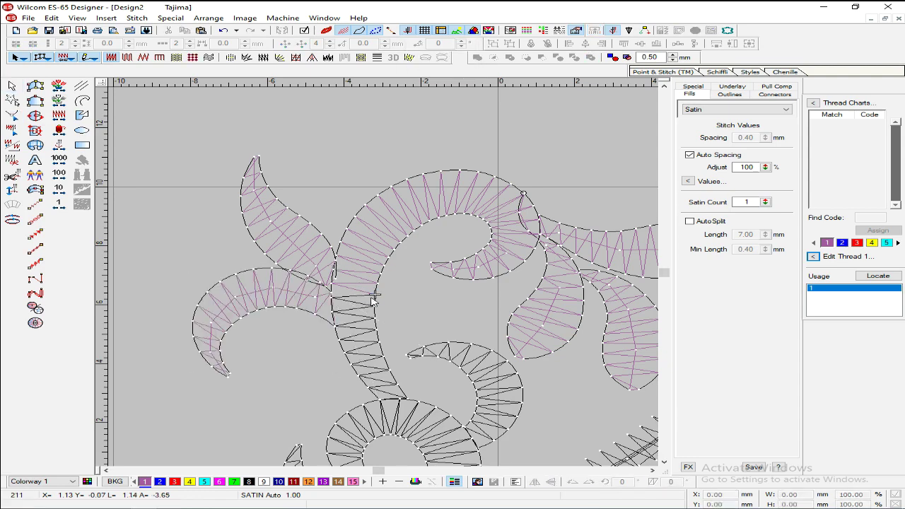
pyautogui.scroll(-1, 373, 300)
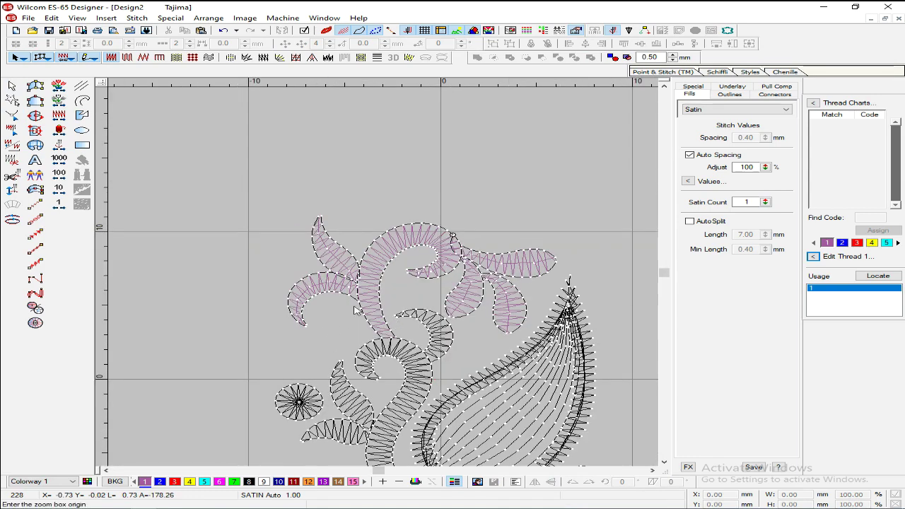
pyautogui.scroll(2, 467, 403)
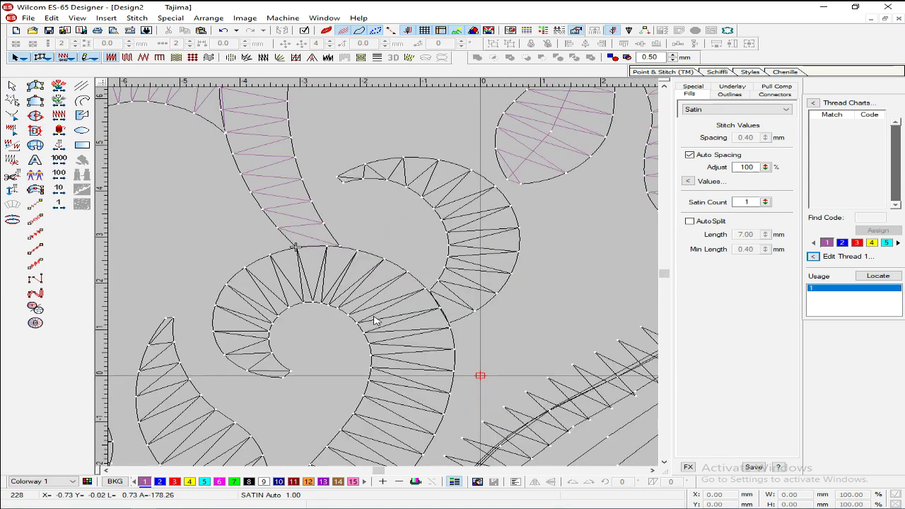
pyautogui.scroll(-3, 375, 321)
pyautogui.scroll(1, 383, 312)
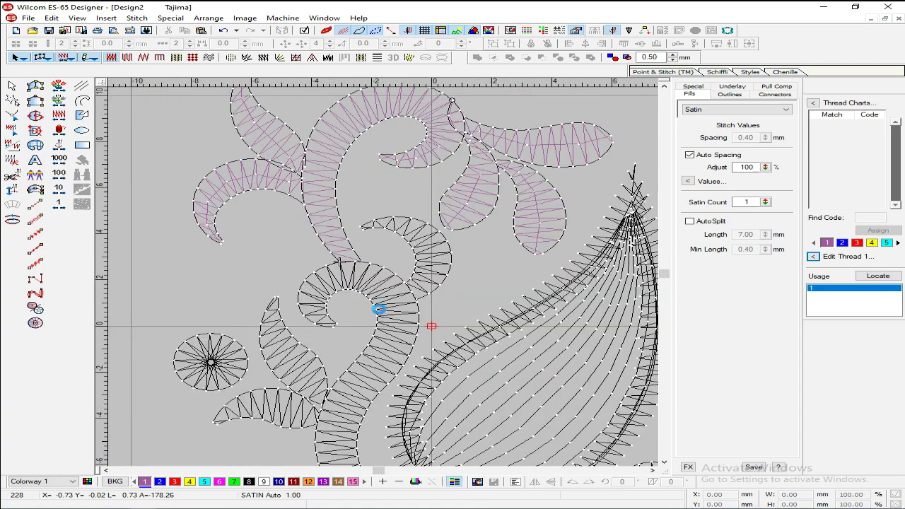
pyautogui.scroll(1, 380, 314)
pyautogui.click(35, 203)
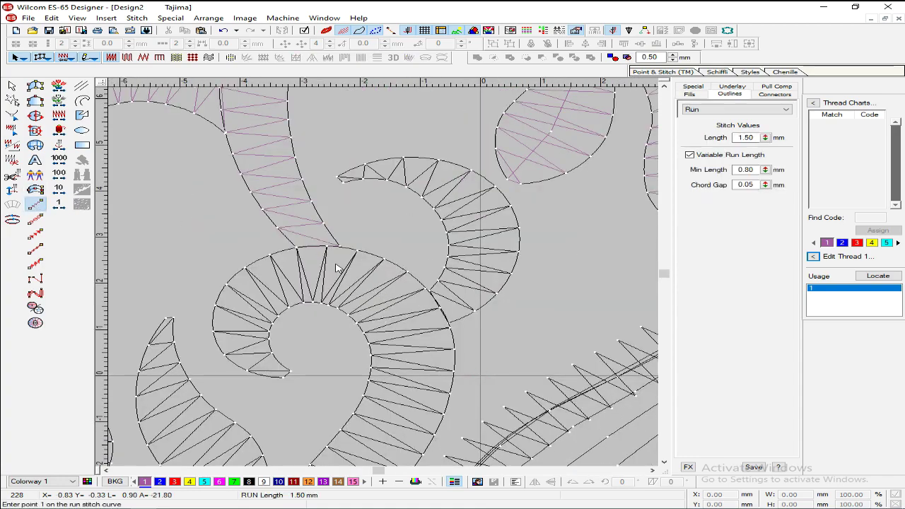
pyautogui.click(296, 246)
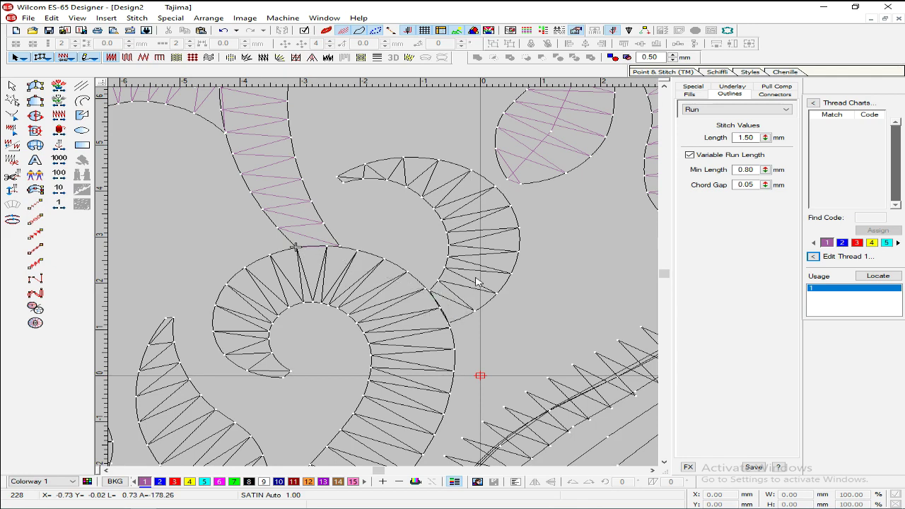
pyautogui.press('Escape')
# Step: Adjust the small curl's entry and exit points at its base on the main stem and move it into the stitching sequence
pyautogui.click(464, 254)
pyautogui.press('h')
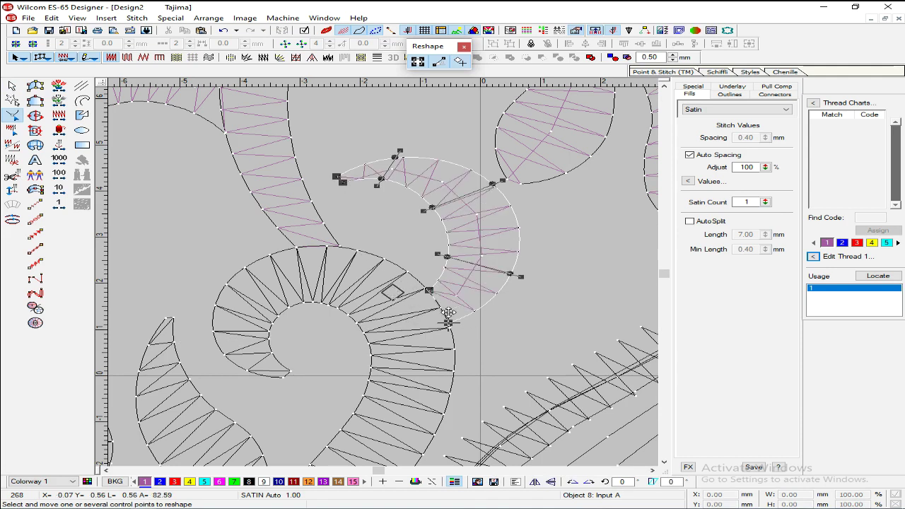
pyautogui.press('Escape')
pyautogui.hotkey('ctrl', 'x')
pyautogui.hotkey('ctrl', 'v')
pyautogui.press('Escape')
# Step: Digitize a four-point run stitch from the small curl's base down inside the main stem to the base of the upright leaf
pyautogui.hotkey('shift', 'z')
pyautogui.press('z')
pyautogui.hotkey('shift', 'z')
pyautogui.press('z')
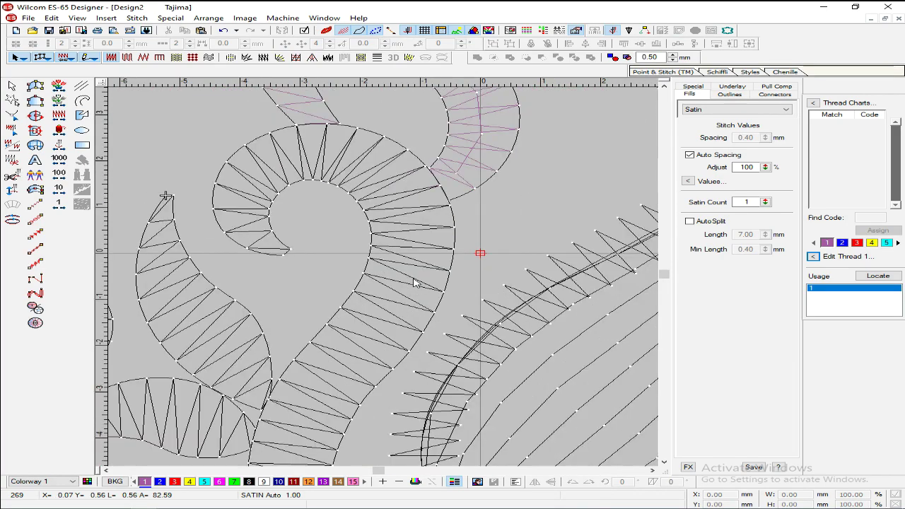
pyautogui.click(34, 204)
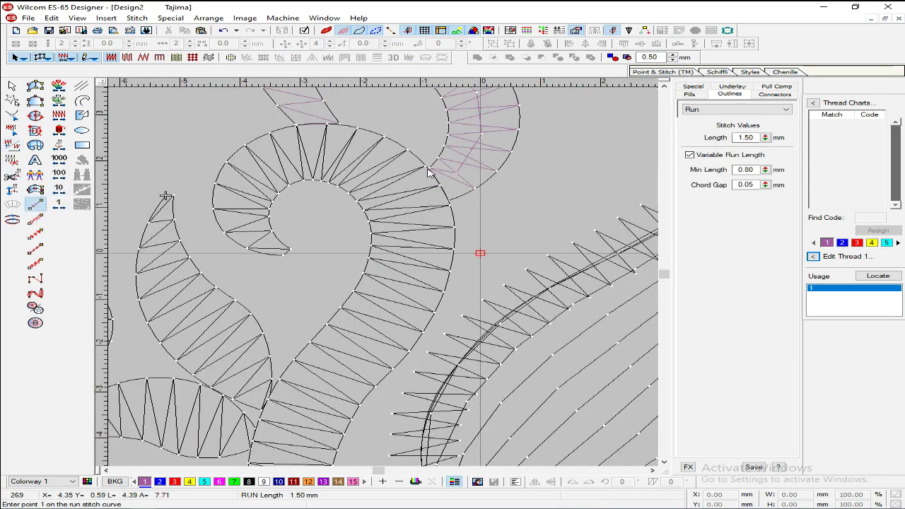
pyautogui.click(428, 170)
pyautogui.click(410, 256)
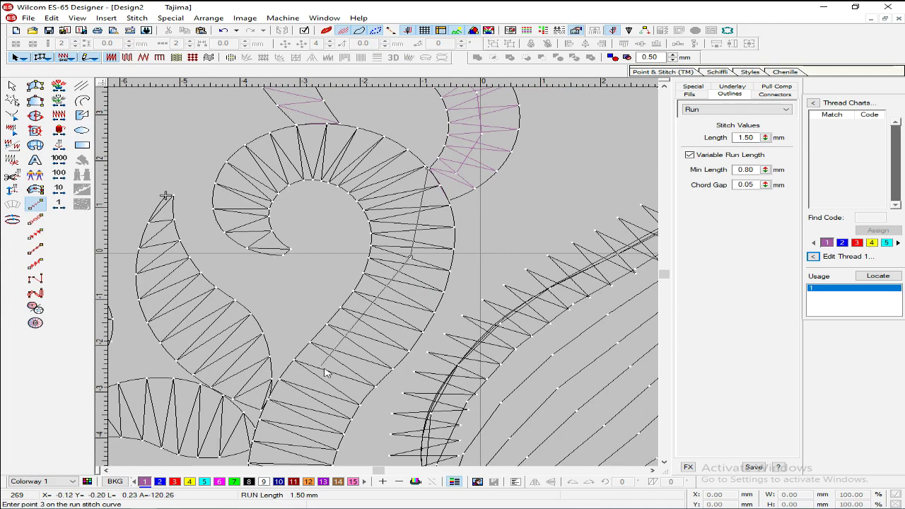
pyautogui.click(347, 366)
pyautogui.click(267, 405)
pyautogui.press('Return')
pyautogui.hotkey('shift', 'z')
pyautogui.scroll(-1, 294, 315)
pyautogui.press('Escape')
# Step: Position the upright leaf's entry and exit points where it meets the main stem and keep it after the connecting run
pyautogui.scroll(-1, 301, 218)
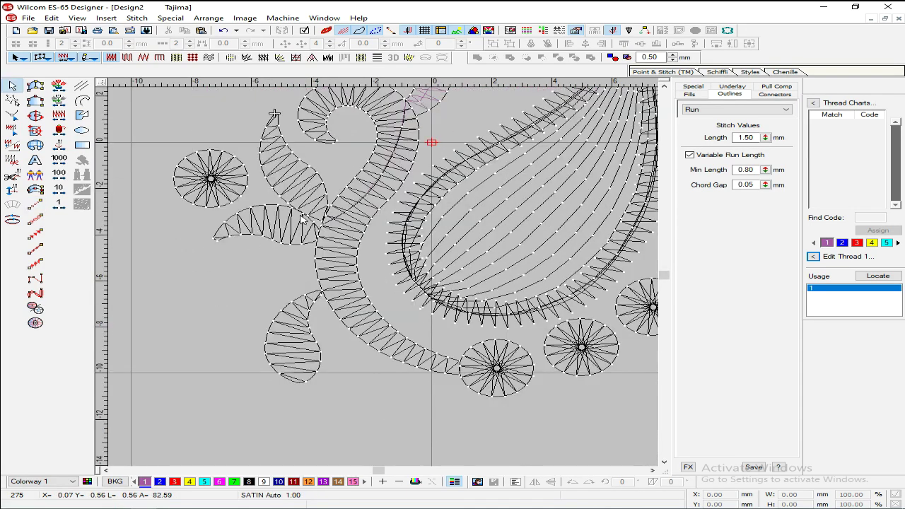
pyautogui.click(300, 176)
pyautogui.press('h')
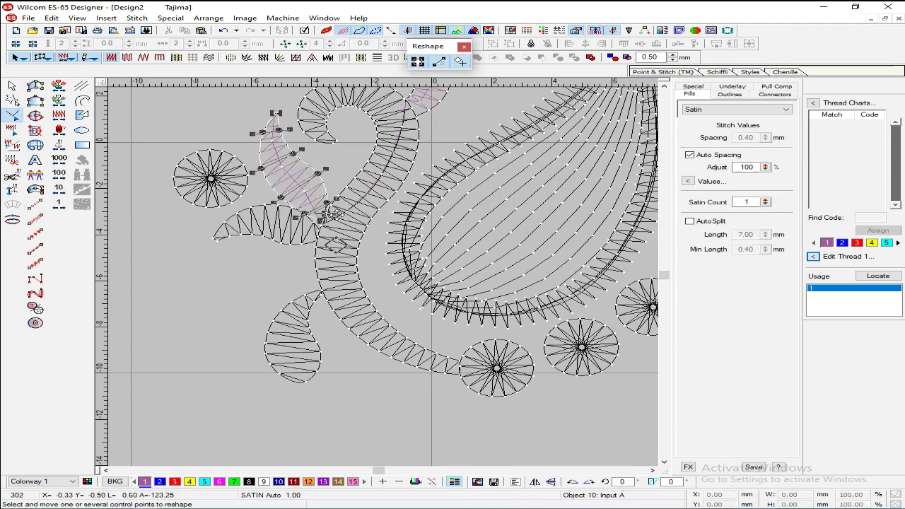
pyautogui.press('Escape')
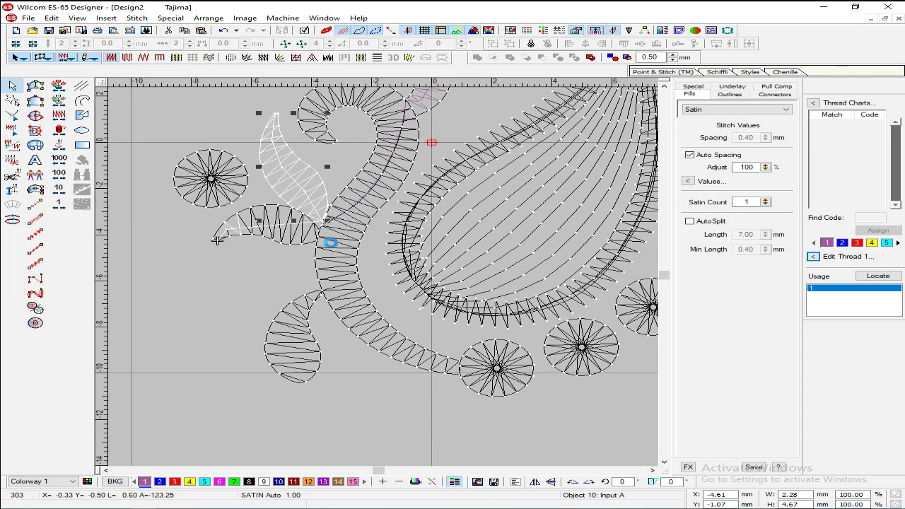
# Step: Position the sideways leaf's entry and exit points at its junction with the main stem and place it in the sequence
pyautogui.click(262, 234)
pyautogui.press('h')
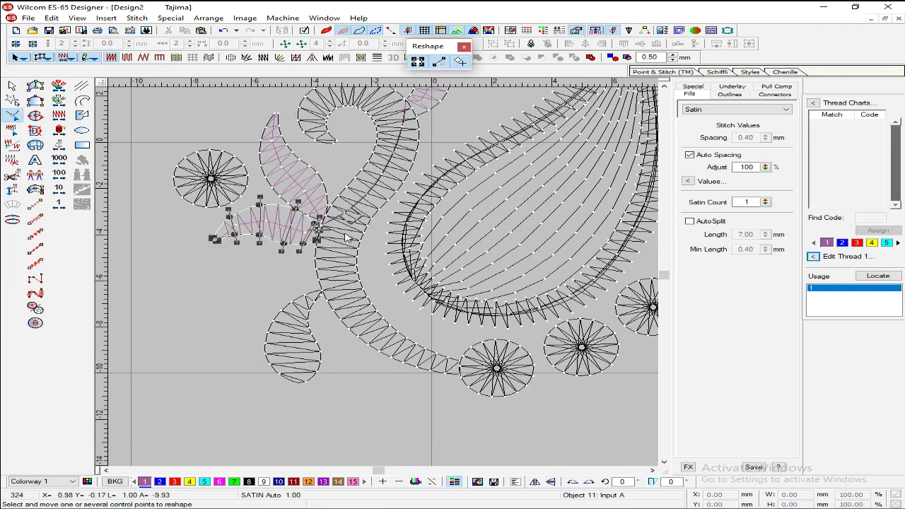
pyautogui.press('Escape')
pyautogui.press('Escape')
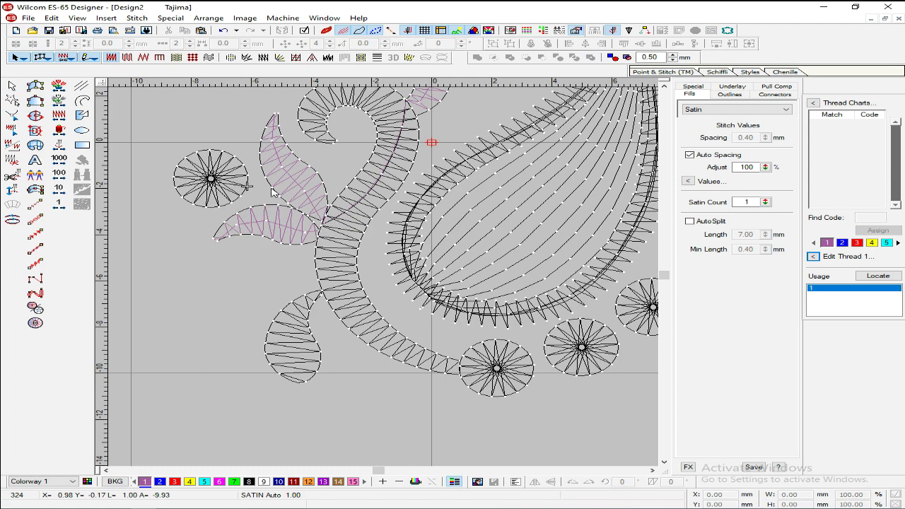
# Step: Travel to the upright leaf's edge facing the star circle and insert the circle into the sequence at that stitch
pyautogui.press('e')
pyautogui.click(273, 190)
pyautogui.press('Escape')
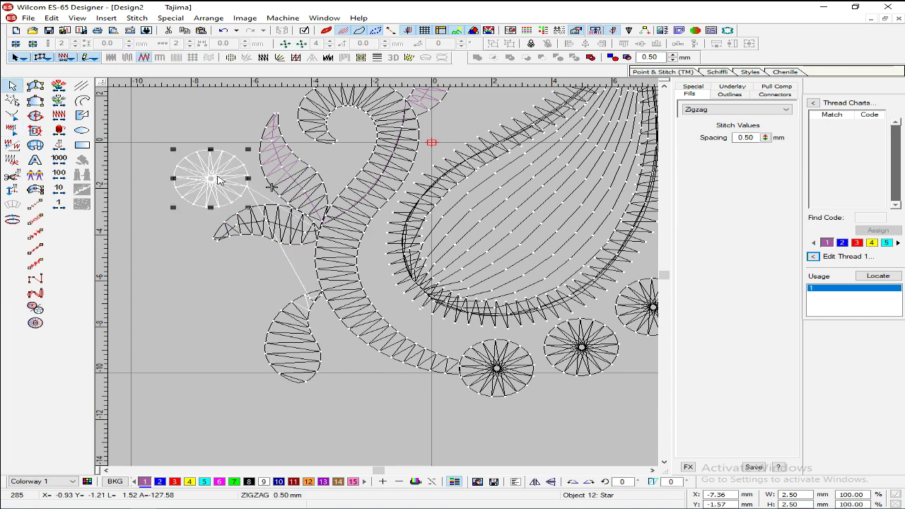
pyautogui.click(60, 146)
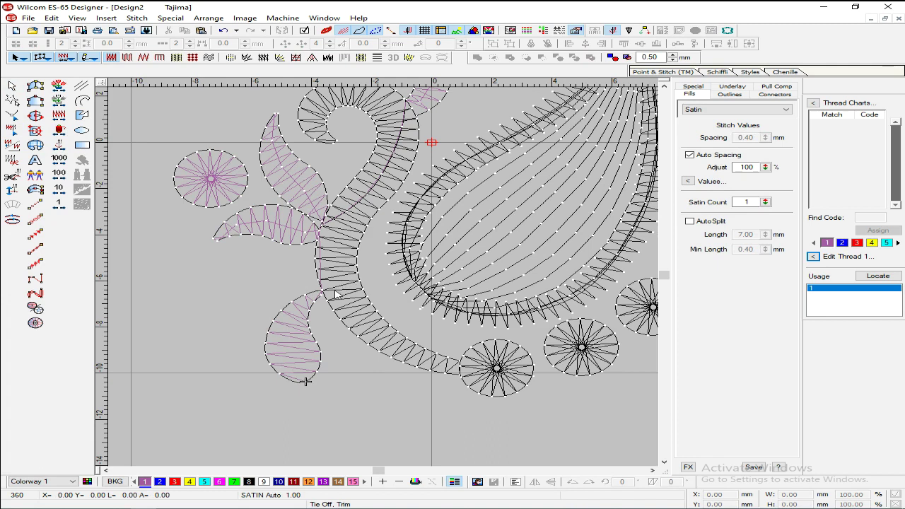
# Step: Position the lower leaf's entry and exit points at its junction with the main stem and keep it in the sequence
pyautogui.click(313, 307)
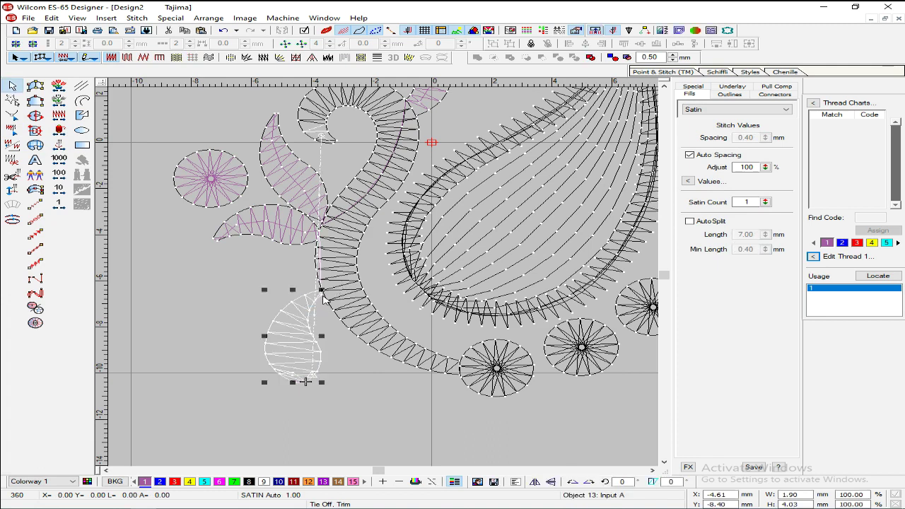
pyautogui.press('h')
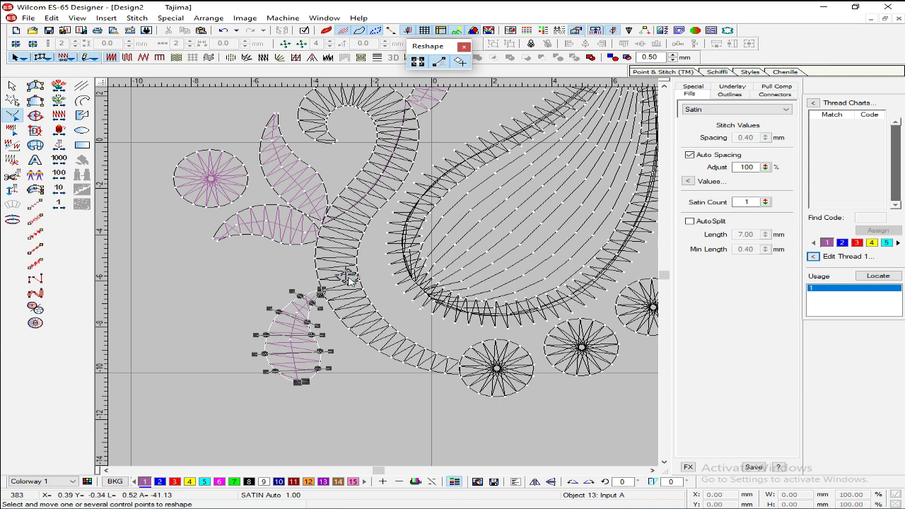
pyautogui.press('Escape')
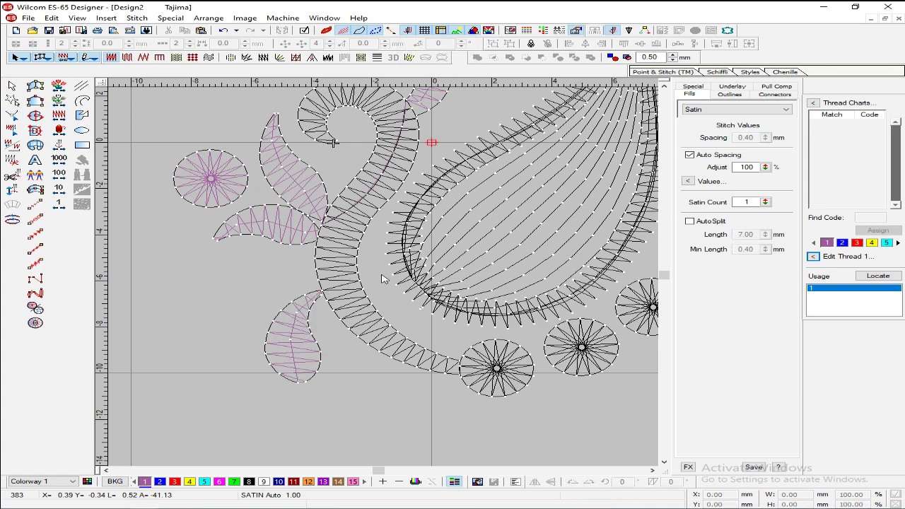
# Step: Move the main stem's entry point to its inner edge beside the lower leaf, leaving the exit at the first star circle
pyautogui.click(360, 283)
pyautogui.scroll(1, 371, 278)
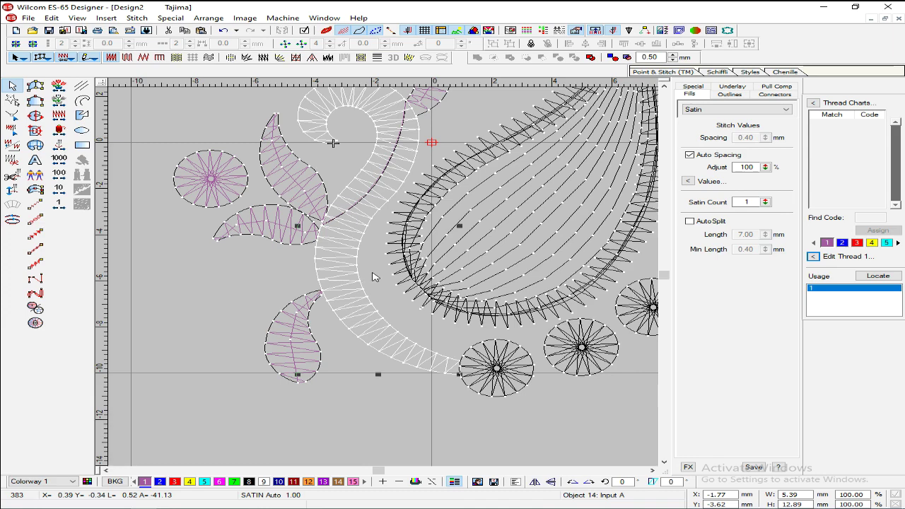
pyautogui.press('h')
pyautogui.moveTo(334, 144); pyautogui.dragTo(366, 281)
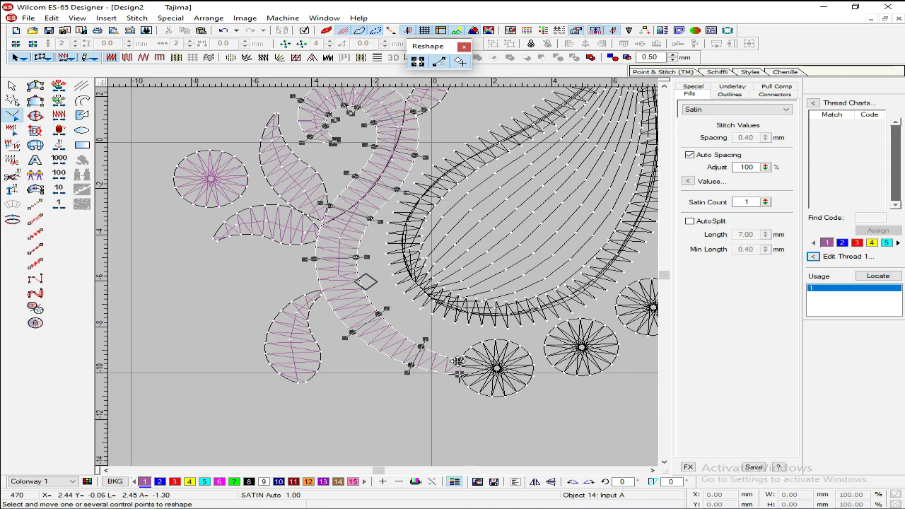
pyautogui.press('Escape')
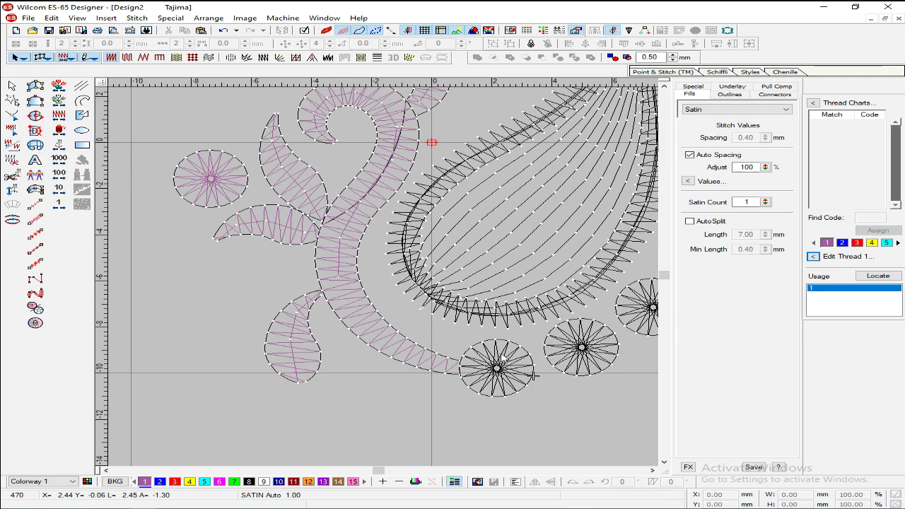
pyautogui.click(499, 266)
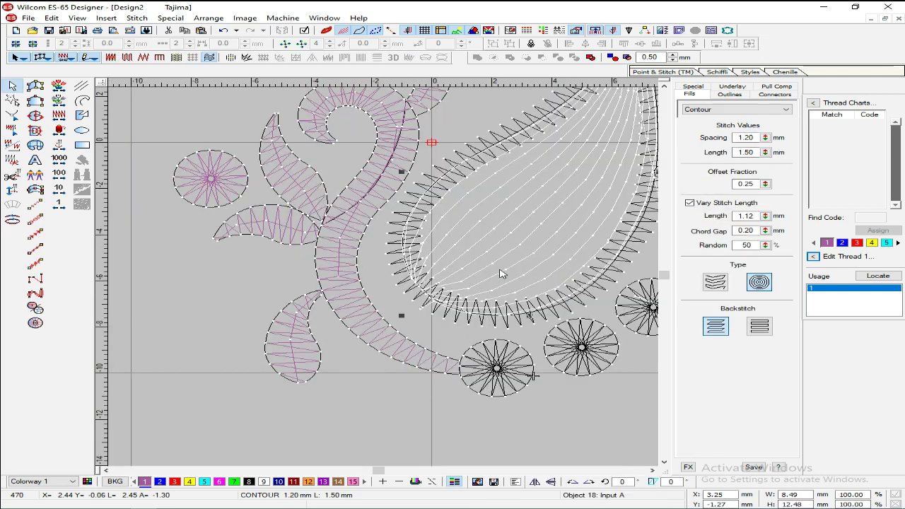
pyautogui.hotkey('ctrl', 'z')
pyautogui.hotkey('ctrl', 'z')
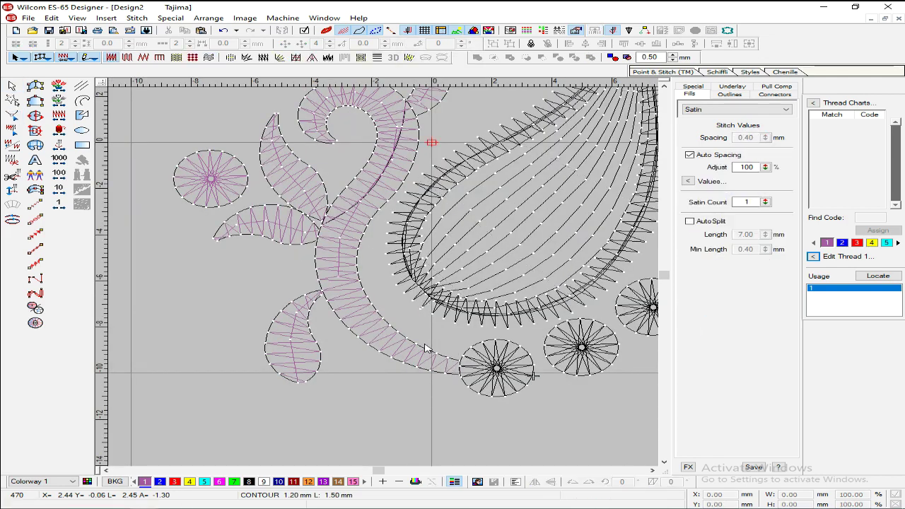
# Step: Digitize a 1.50 mm run stitch from the main stem's end through the first star circle into the paisley's lower border
pyautogui.click(35, 204)
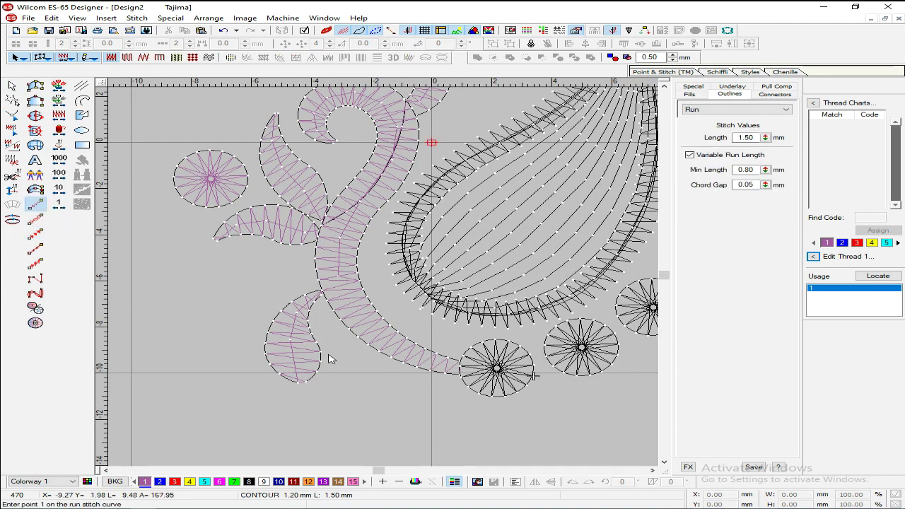
pyautogui.click(461, 375)
pyautogui.click(506, 352)
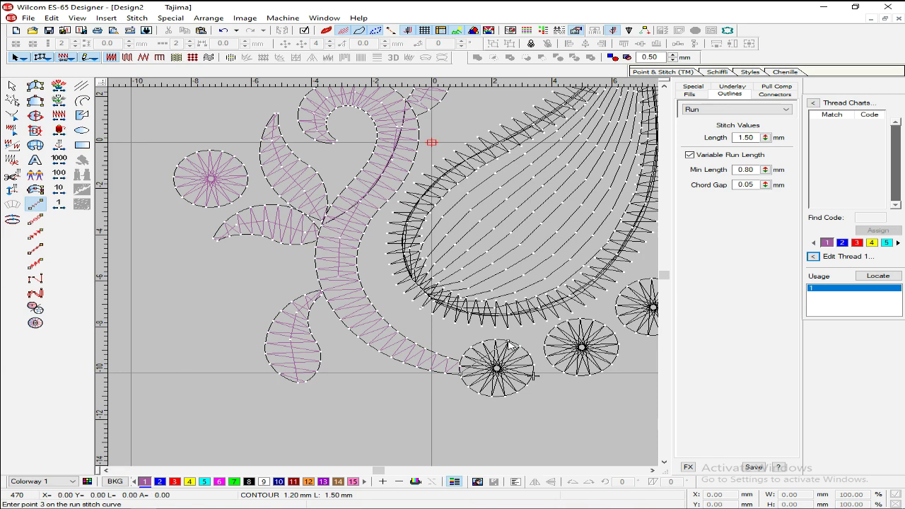
pyautogui.click(492, 318)
pyautogui.click(449, 312)
pyautogui.click(433, 299)
pyautogui.press('Return')
pyautogui.press('Escape')
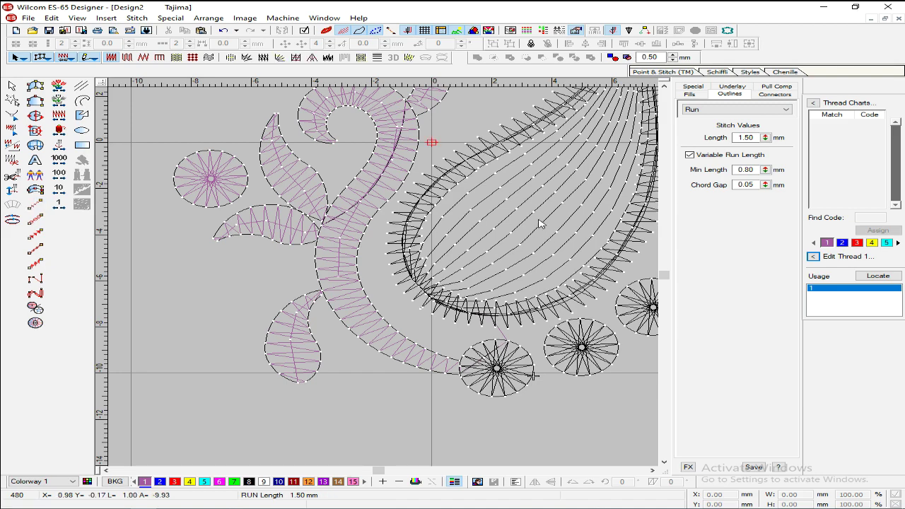
# Step: Examine the control points and entry and exit positions of the paisley's contour fill
pyautogui.press('0')
pyautogui.click(495, 223)
pyautogui.press('h')
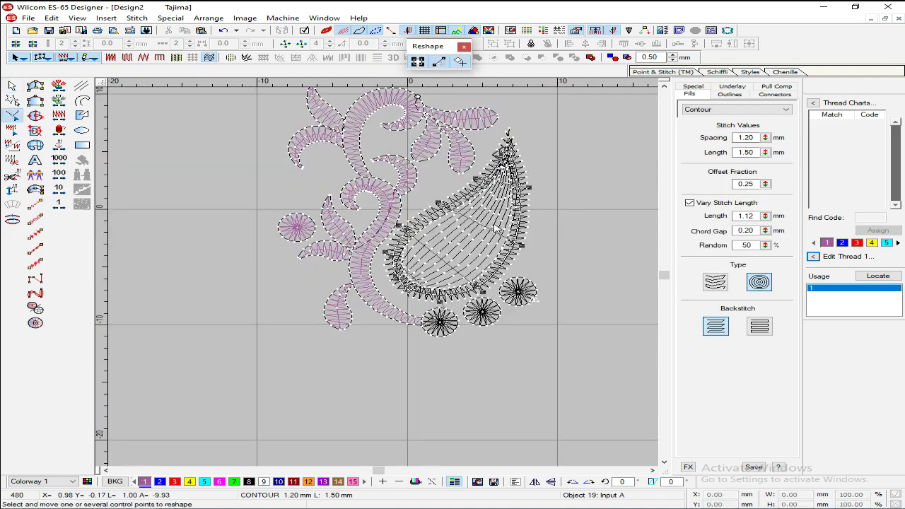
pyautogui.click(508, 252)
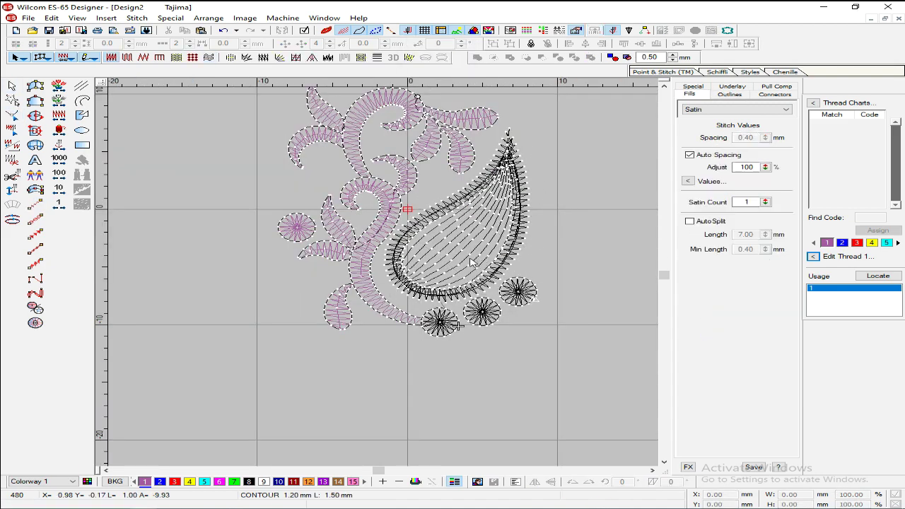
# Step: Reshape the connecting run stitch so that it follows the outer side of the paisley's satin border instead of heading to its lower-left edge
pyautogui.press('z')
pyautogui.click(314, 380)
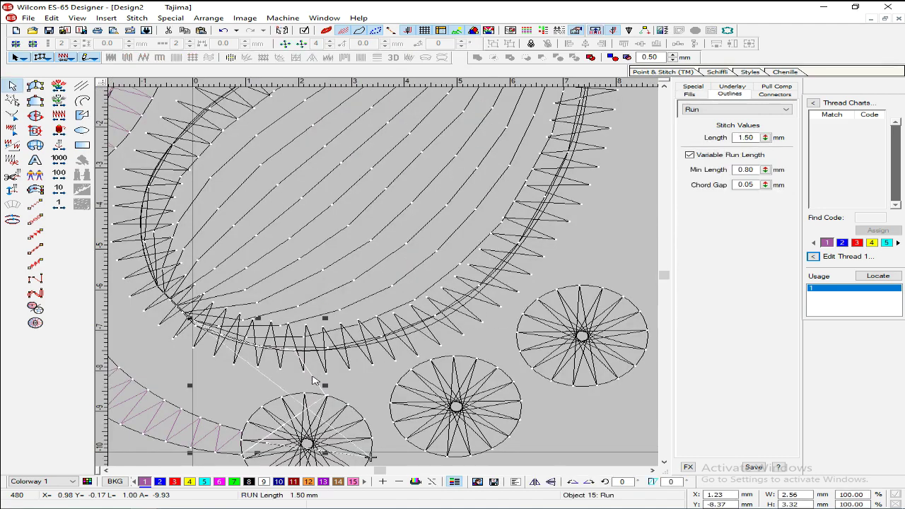
pyautogui.press('h')
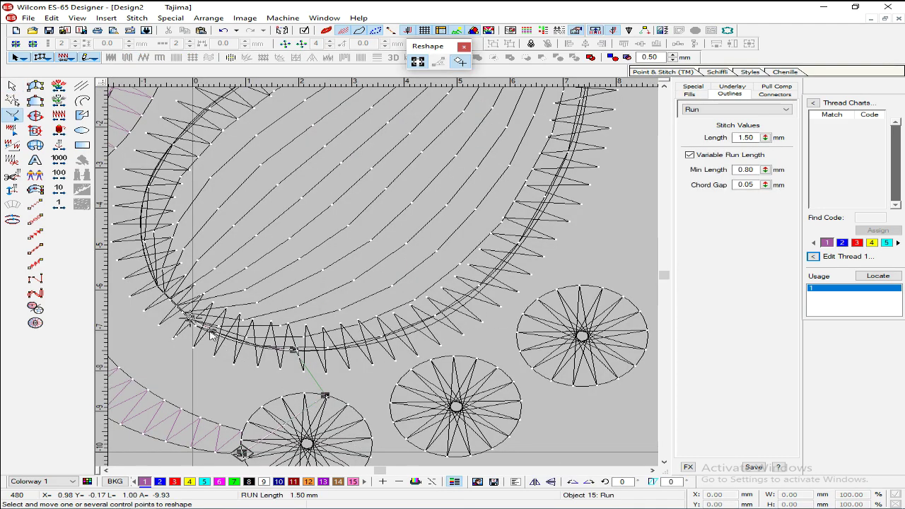
pyautogui.moveTo(212, 330); pyautogui.dragTo(539, 211)
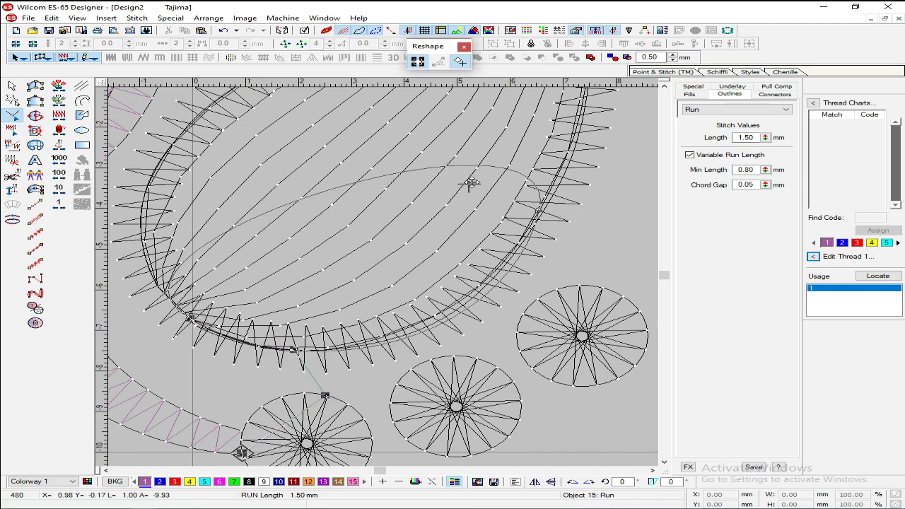
pyautogui.scroll(2, 403, 122)
pyautogui.scroll(-2, 403, 122)
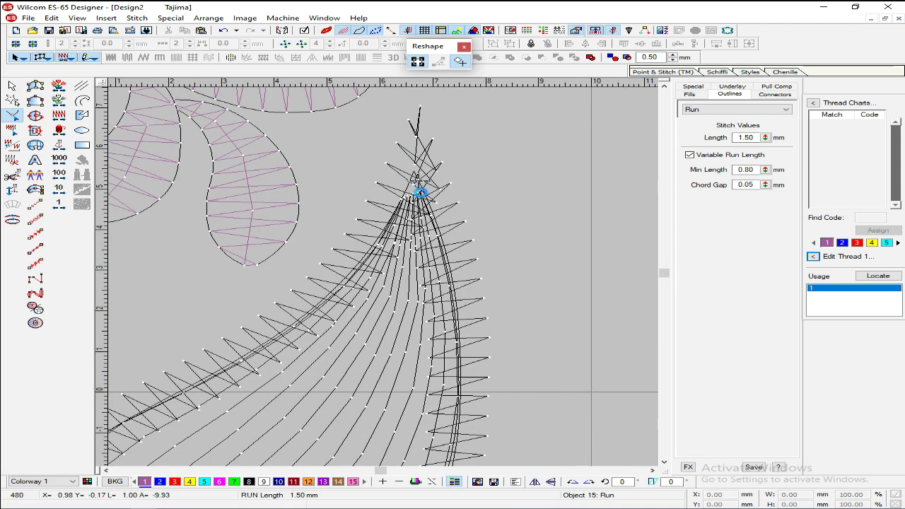
pyautogui.scroll(-3, 374, 258)
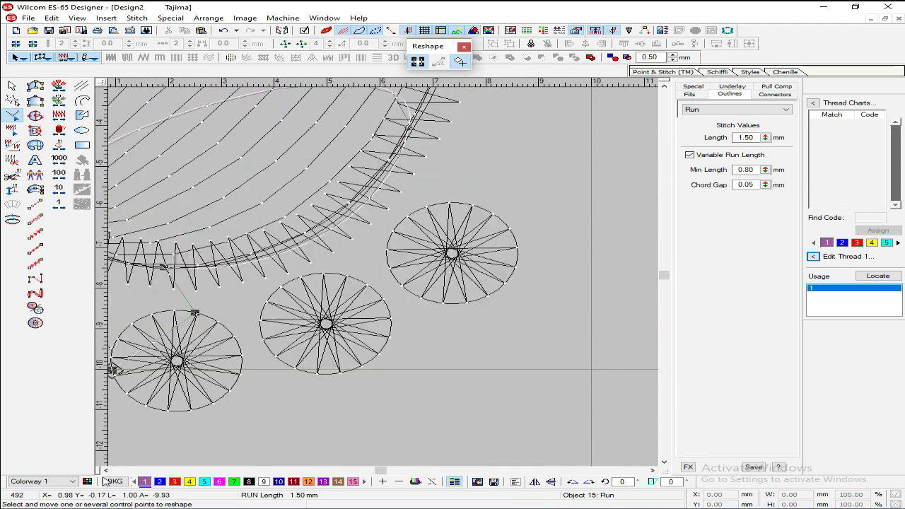
# Step: Refine the connecting run's control points so that it stays within the paisley's satin border up to the pointed tip
pyautogui.click(106, 470)
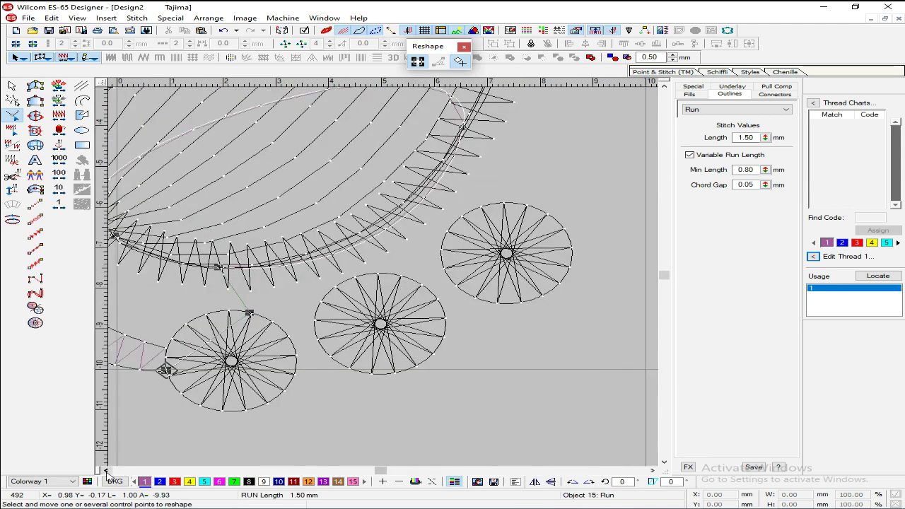
pyautogui.scroll(-2, 189, 244)
pyautogui.moveTo(249, 255); pyautogui.dragTo(350, 114)
pyautogui.moveTo(406, 92); pyautogui.dragTo(411, 155)
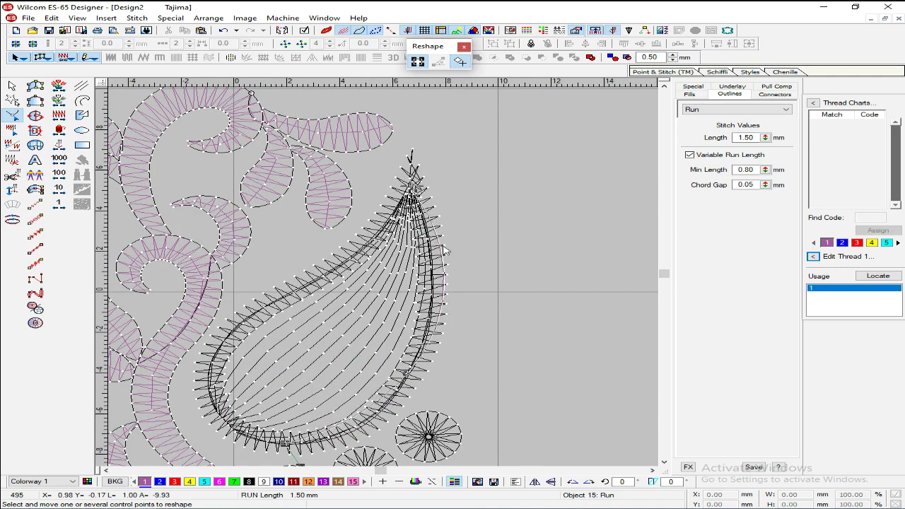
pyautogui.moveTo(443, 266); pyautogui.dragTo(432, 267)
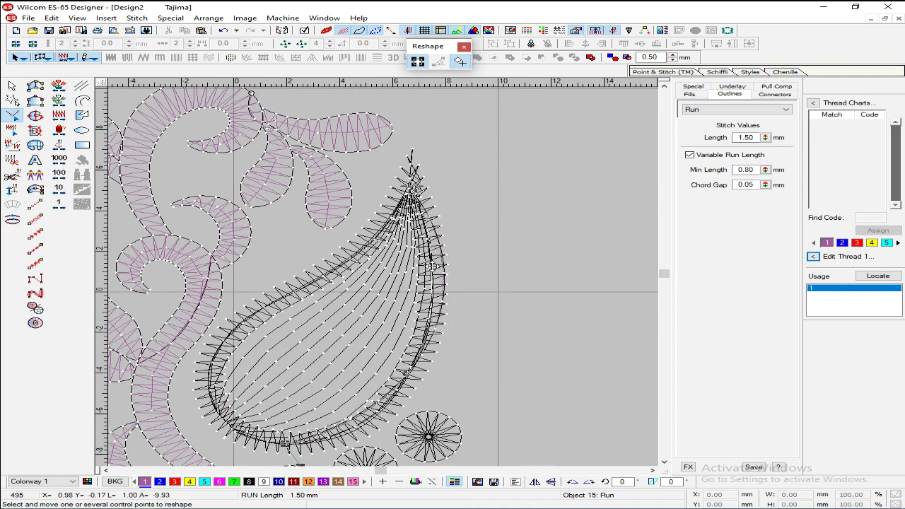
pyautogui.scroll(-2, 356, 349)
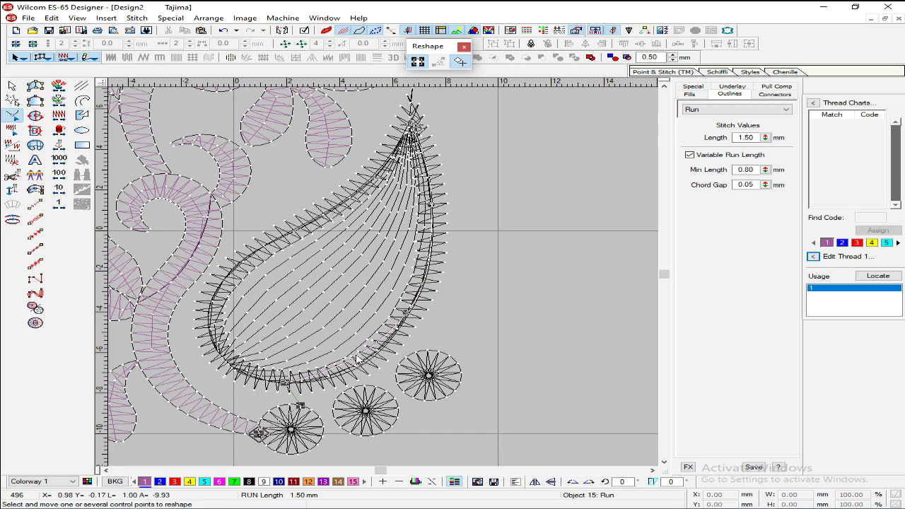
pyautogui.scroll(-2, 354, 367)
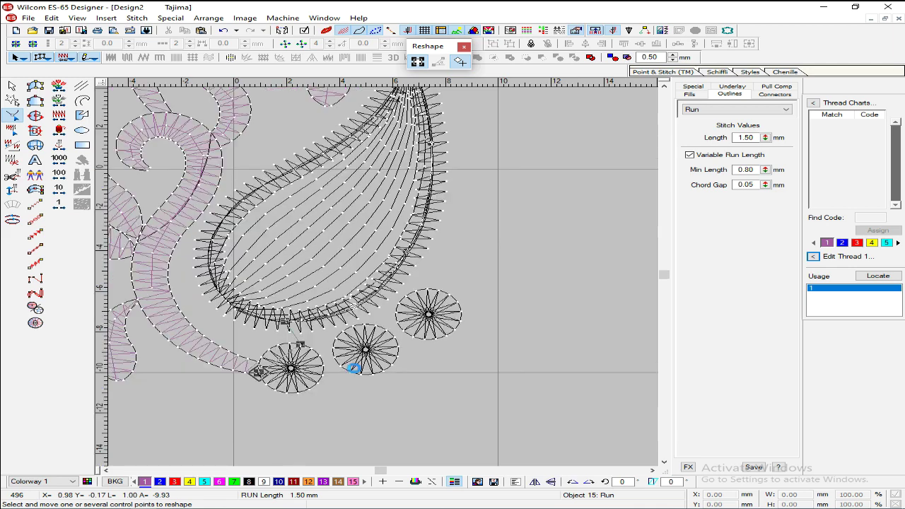
pyautogui.press('Escape')
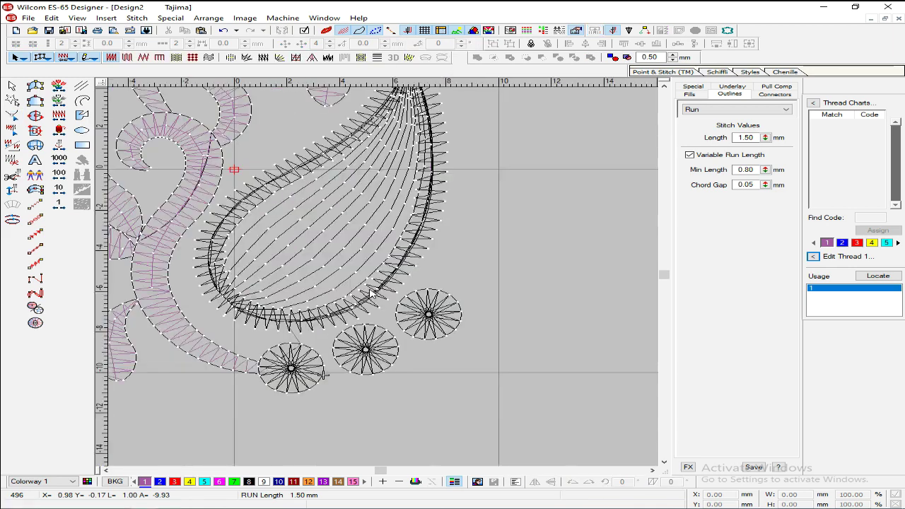
# Step: Place the paisley's contour fill after the connecting run, followed by its satin border, checking the border's entry and exit points
pyautogui.click(376, 220)
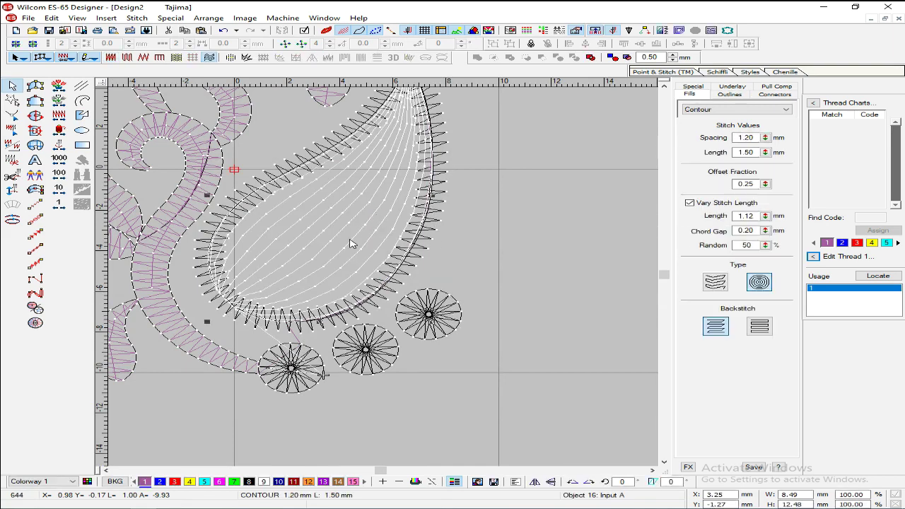
pyautogui.click(267, 305)
pyautogui.click(240, 321)
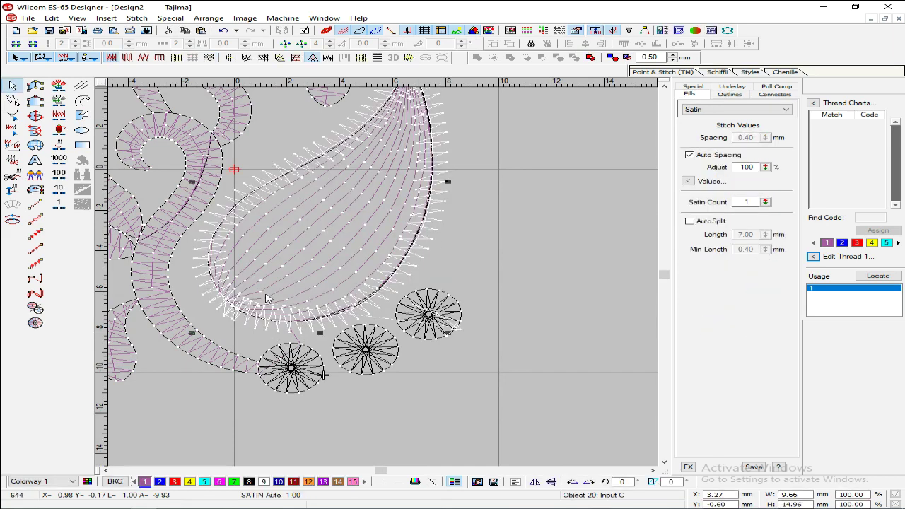
pyautogui.press('h')
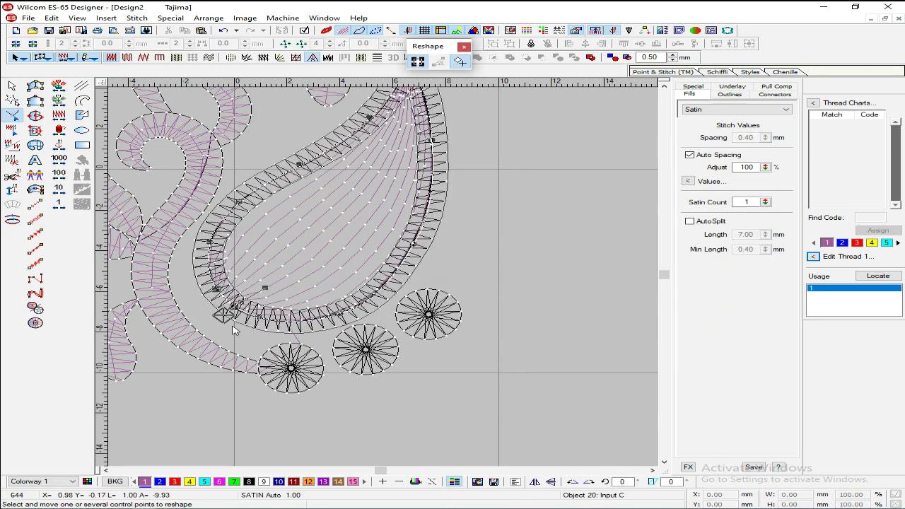
pyautogui.press('Escape')
# Step: Rotate the star circle farthest from the stem so its exit faces the middle circle, and place it after the satin border
pyautogui.click(413, 303)
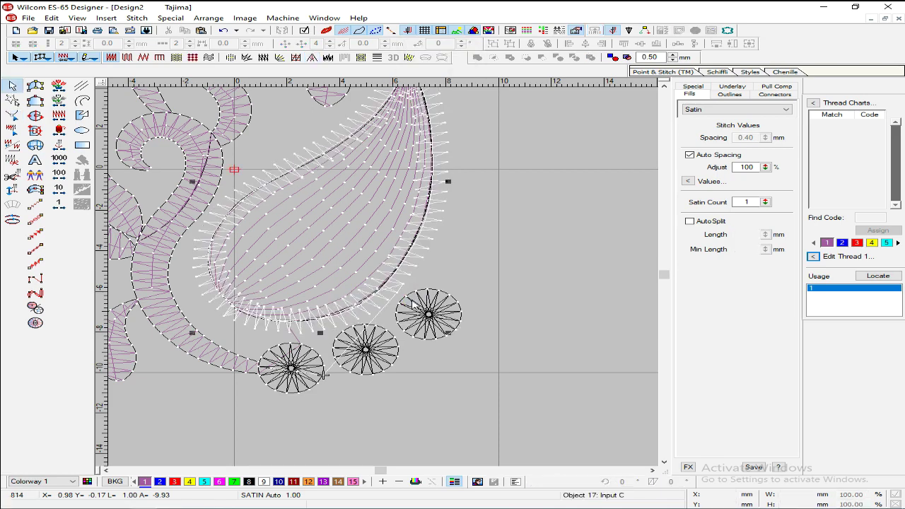
pyautogui.click(435, 314)
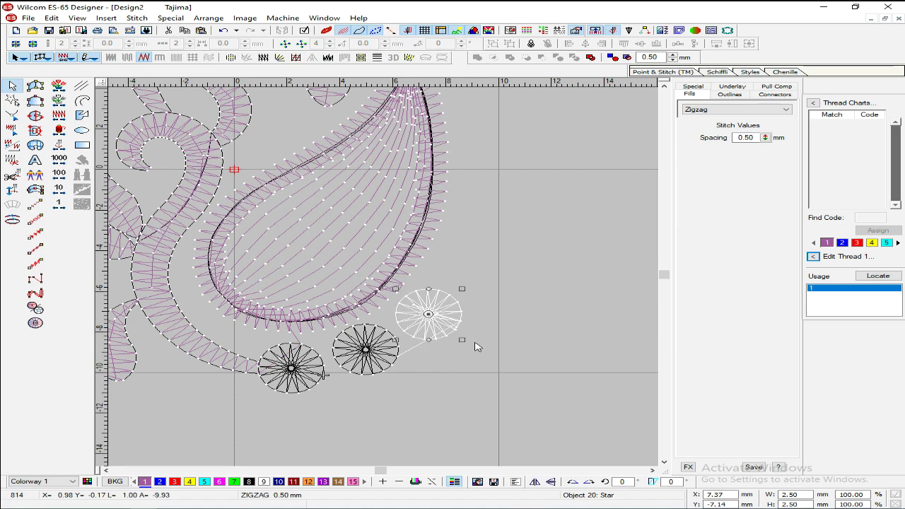
pyautogui.moveTo(461, 340)
pyautogui.mouseDown()
pyautogui.moveTo(495, 106)
pyautogui.moveTo(541, 425)
pyautogui.moveTo(463, 332)
pyautogui.mouseUp()
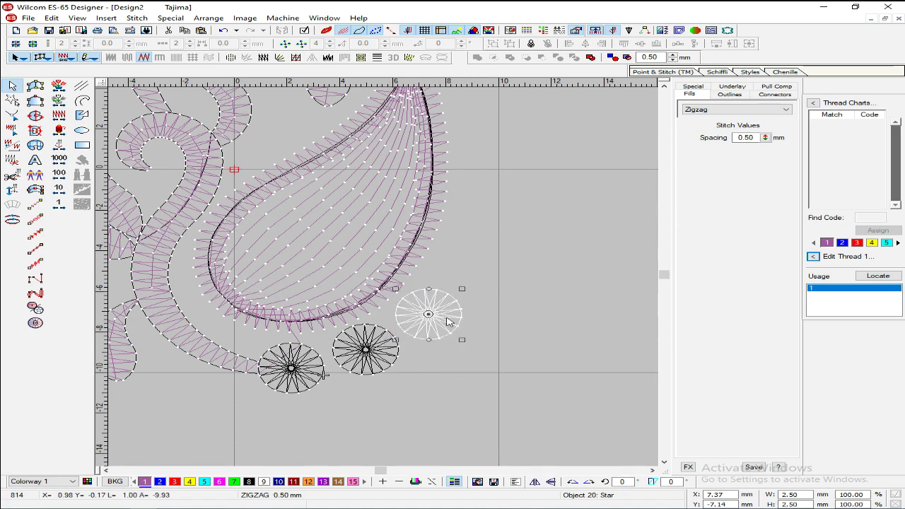
pyautogui.click(393, 34)
pyautogui.click(383, 337)
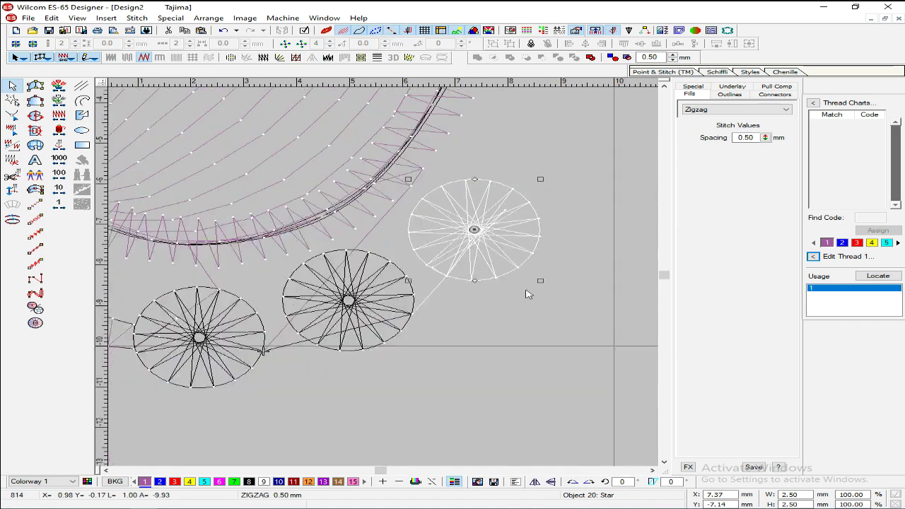
pyautogui.moveTo(540, 280); pyautogui.dragTo(499, 295)
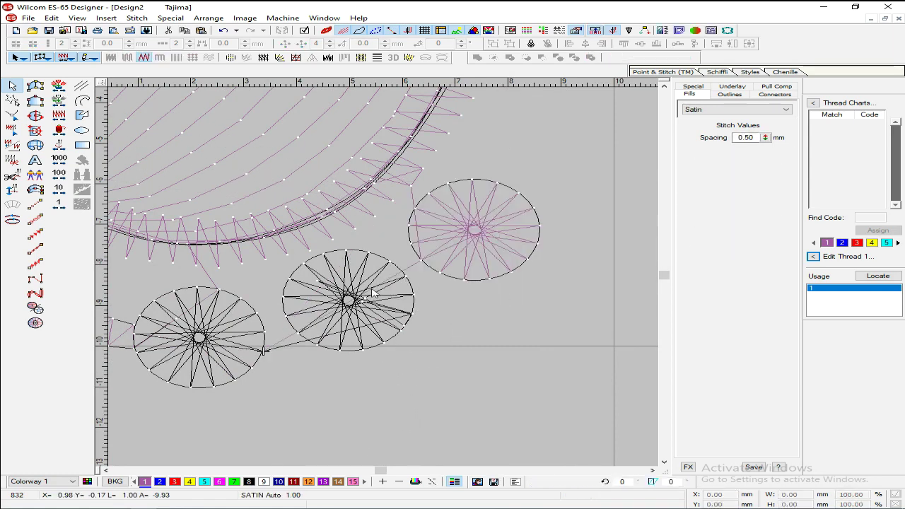
# Step: Rotate the middle star circle so its stitches lead toward the circle at the stem's end, and place it next in the sequence
pyautogui.click(361, 308)
pyautogui.moveTo(416, 350); pyautogui.dragTo(417, 351)
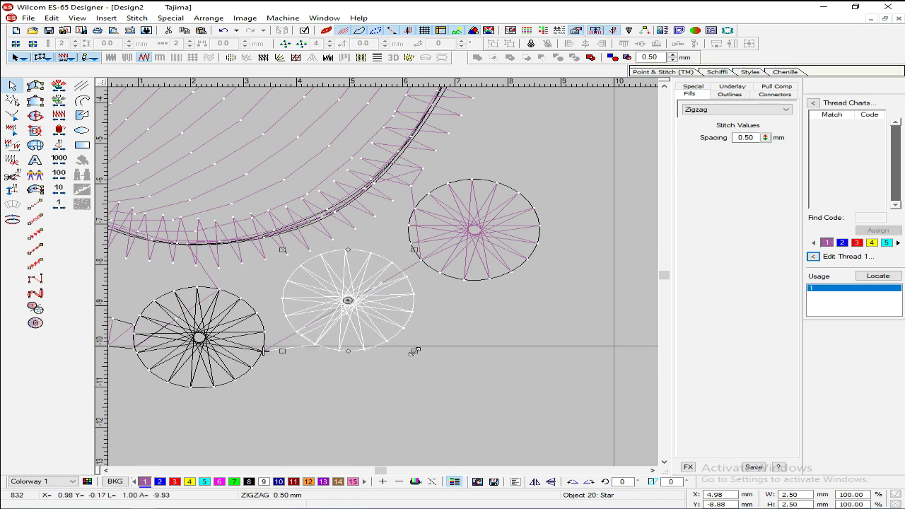
pyautogui.click(412, 356)
pyautogui.click(382, 322)
pyautogui.moveTo(415, 351); pyautogui.dragTo(337, 357)
pyautogui.moveTo(421, 356)
pyautogui.mouseDown()
pyautogui.moveTo(447, 329)
pyautogui.moveTo(423, 352)
pyautogui.mouseUp()
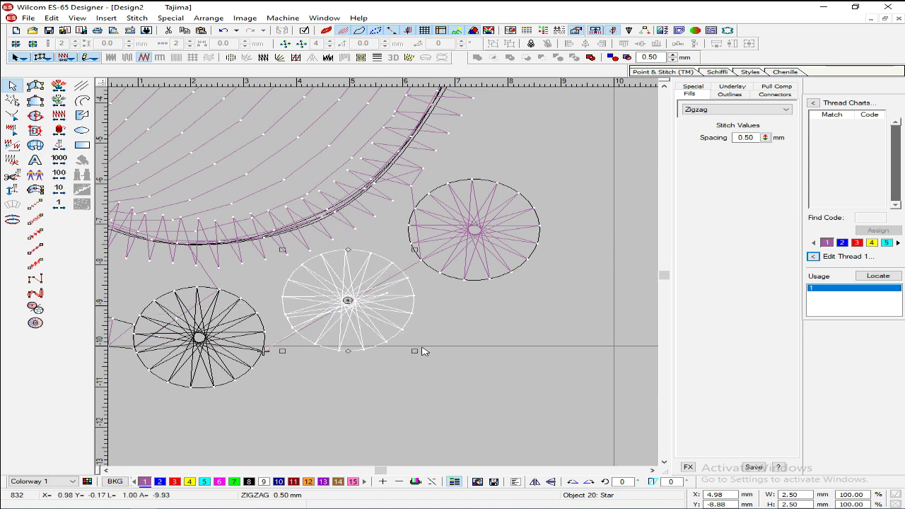
pyautogui.press('Escape')
pyautogui.hotkey('shift', 'z')
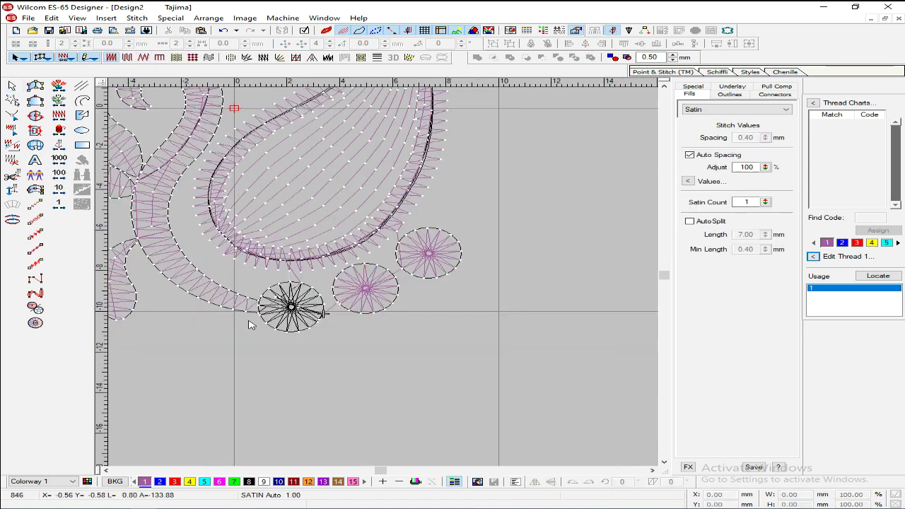
# Step: Rotate the star circle at the stem's end so its stitches exit toward the stem, and place it last in the sequence
pyautogui.click(288, 314)
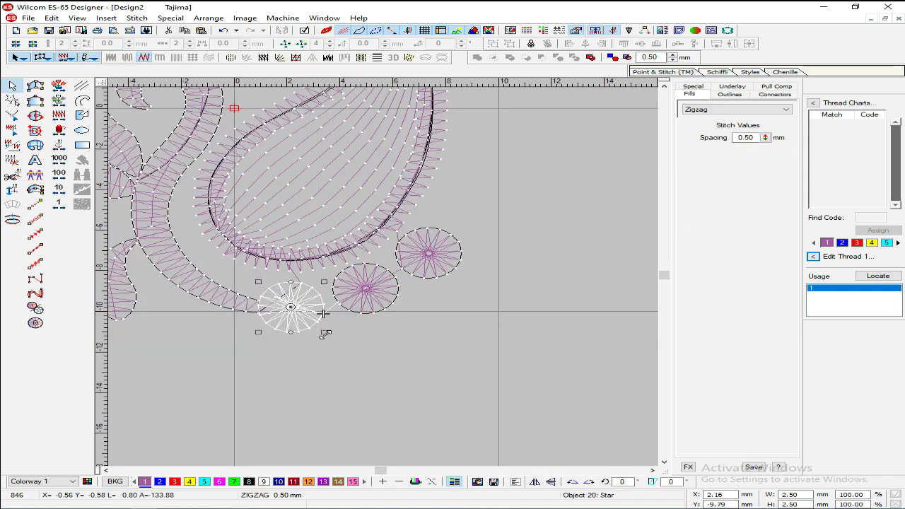
pyautogui.click(311, 315)
pyautogui.moveTo(327, 334); pyautogui.dragTo(316, 342)
pyautogui.click(317, 342)
pyautogui.click(314, 340)
pyautogui.click(314, 340)
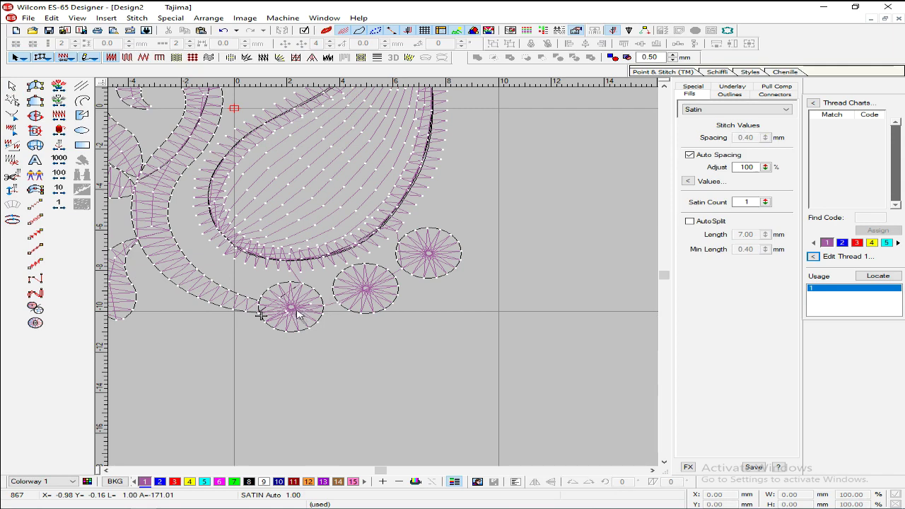
# Step: Check the stitching path of the whole design from its start and examine its realistic stitch appearance
pyautogui.hotkey('shift', 'z')
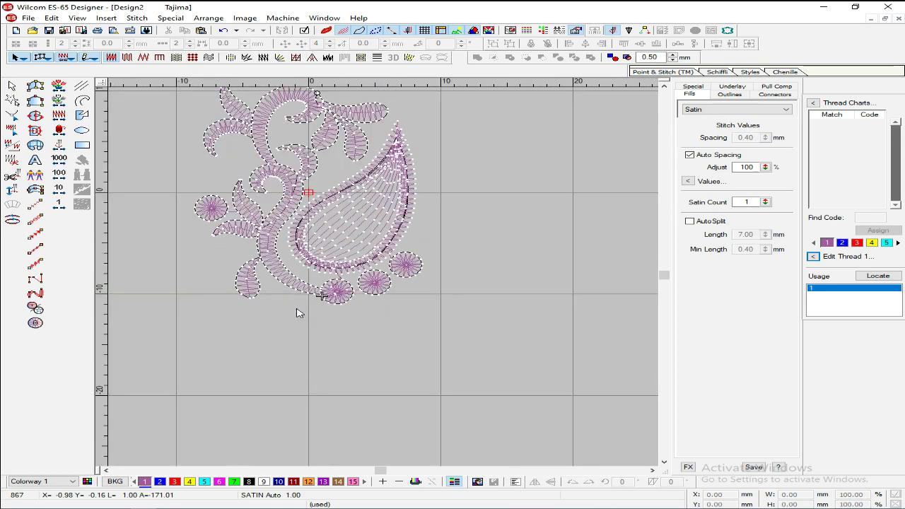
pyautogui.hotkey('shift', 'z')
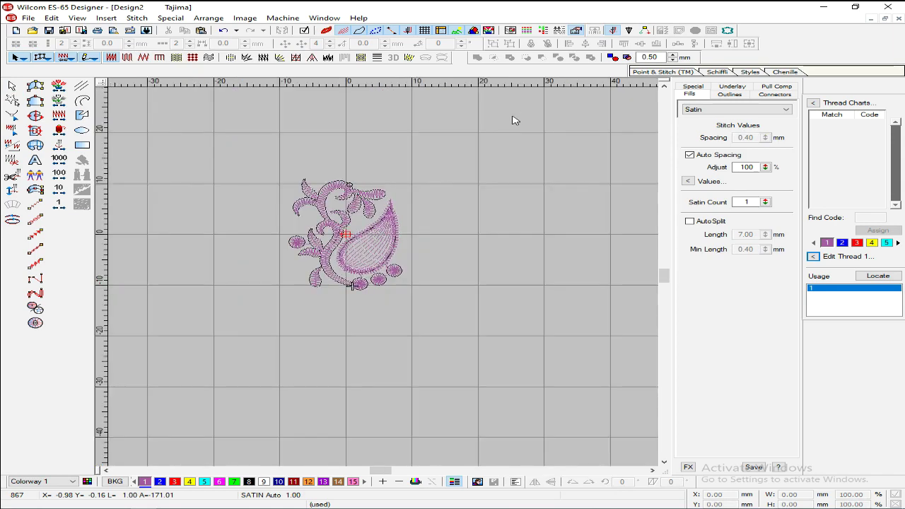
pyautogui.press('Escape')
pyautogui.hotkey('ctrl', 'a')
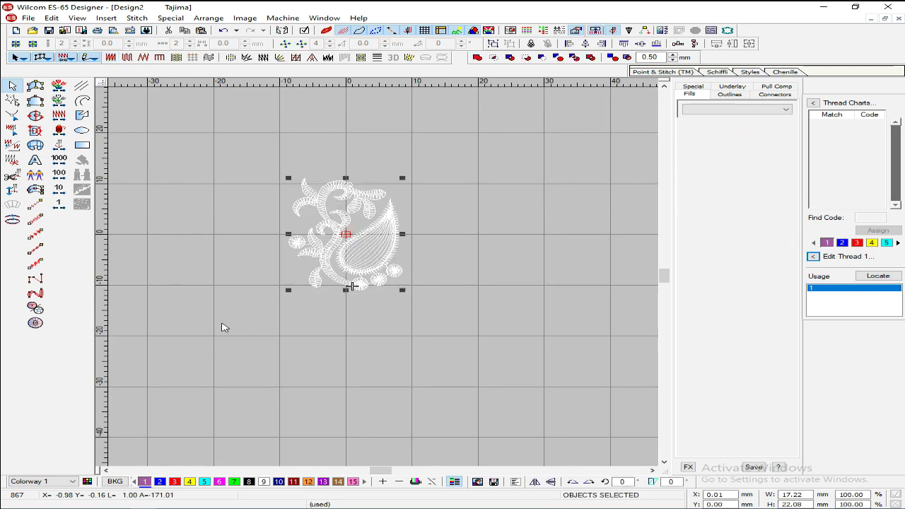
pyautogui.press('0')
pyautogui.click(346, 324)
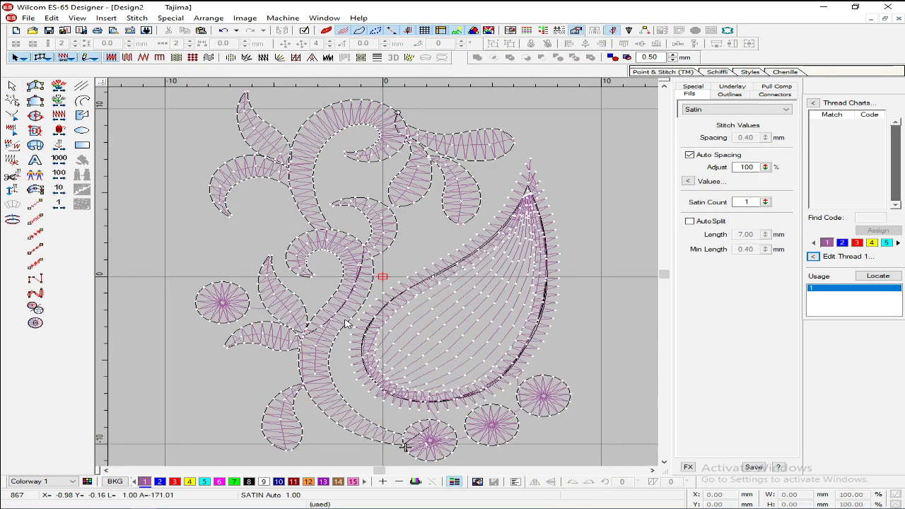
pyautogui.press('Home')
pyautogui.press('Right')
pyautogui.press('t')
pyautogui.hotkey('shift', 'z')
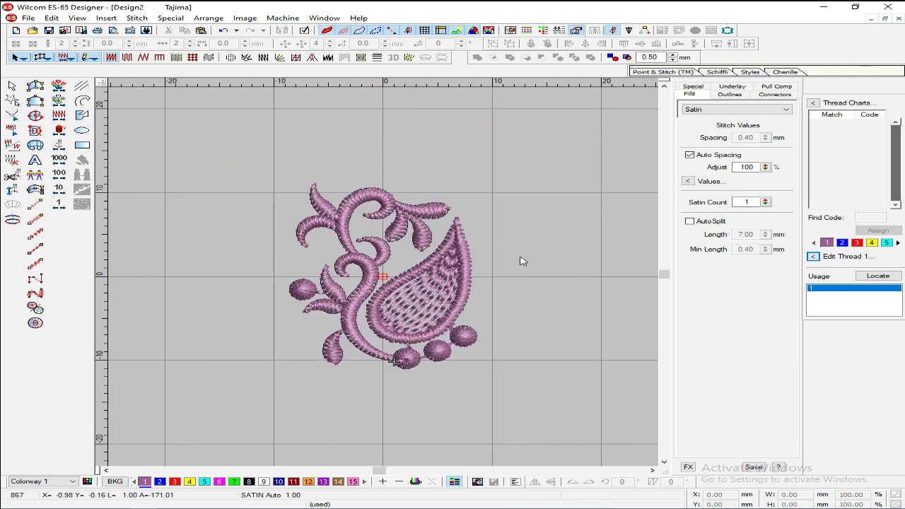
pyautogui.hotkey('shift', 'z')
pyautogui.press('z')
pyautogui.press('z')
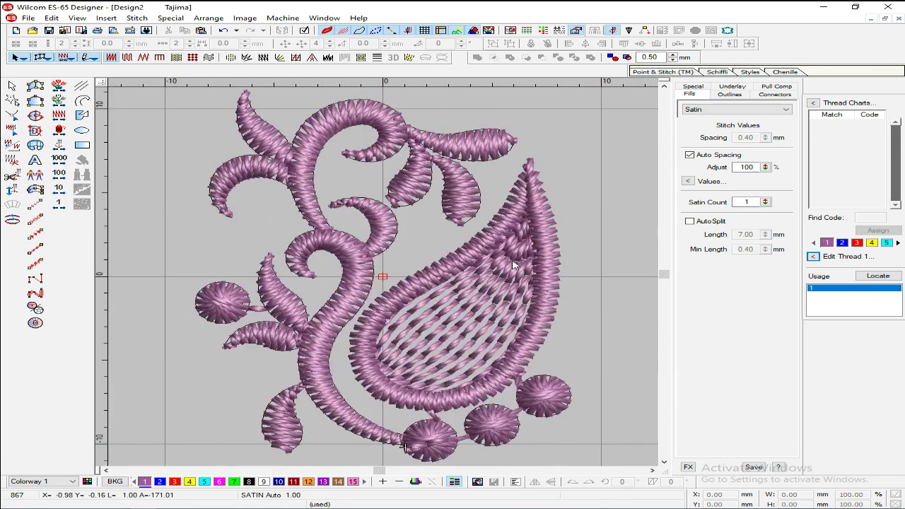
pyautogui.press('t')
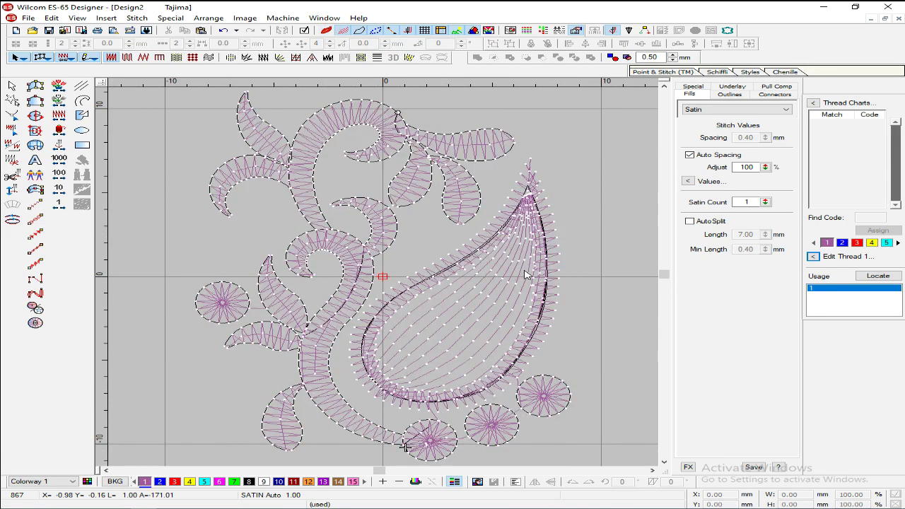
# Step: Apply the stitch shortening effect to the paisley's contour fill and examine the fill at the pointed tip
pyautogui.click(511, 271)
pyautogui.press('Escape')
pyautogui.click(508, 276)
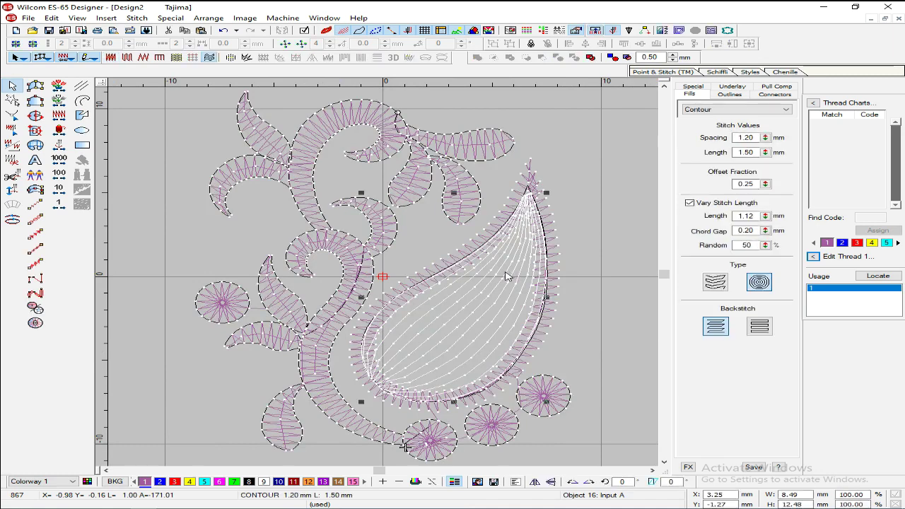
pyautogui.click(247, 58)
pyautogui.press('b')
pyautogui.moveTo(488, 185); pyautogui.dragTo(580, 259)
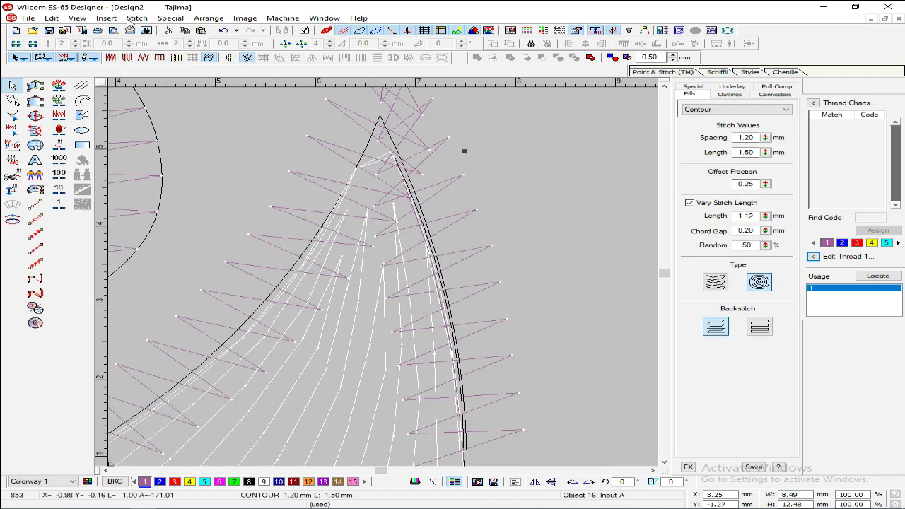
# Step: Compare the contour fill at the paisley's tip with and without stitch shortening, leaving the effect on
pyautogui.click(248, 60)
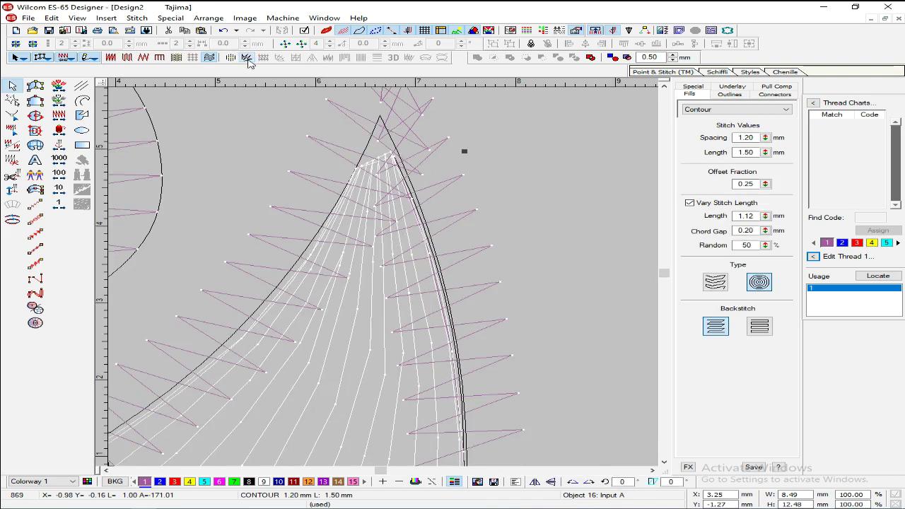
pyautogui.click(248, 59)
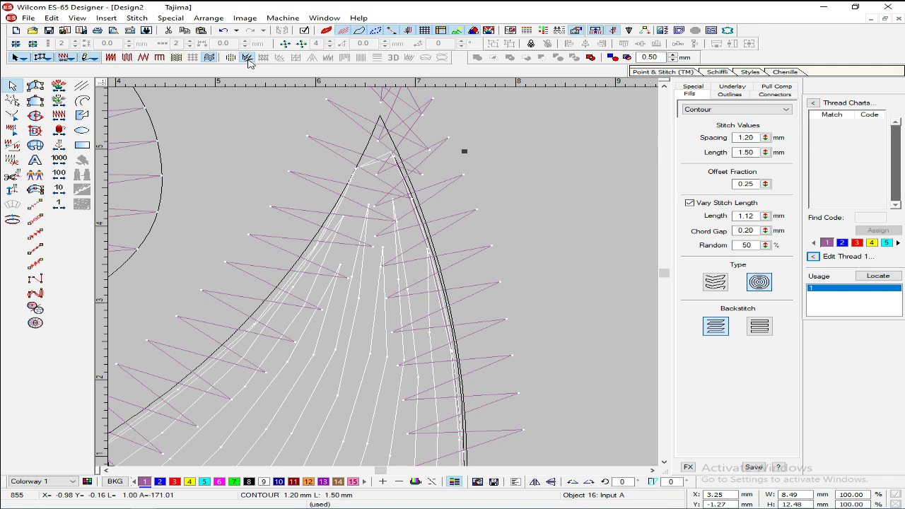
pyautogui.click(249, 60)
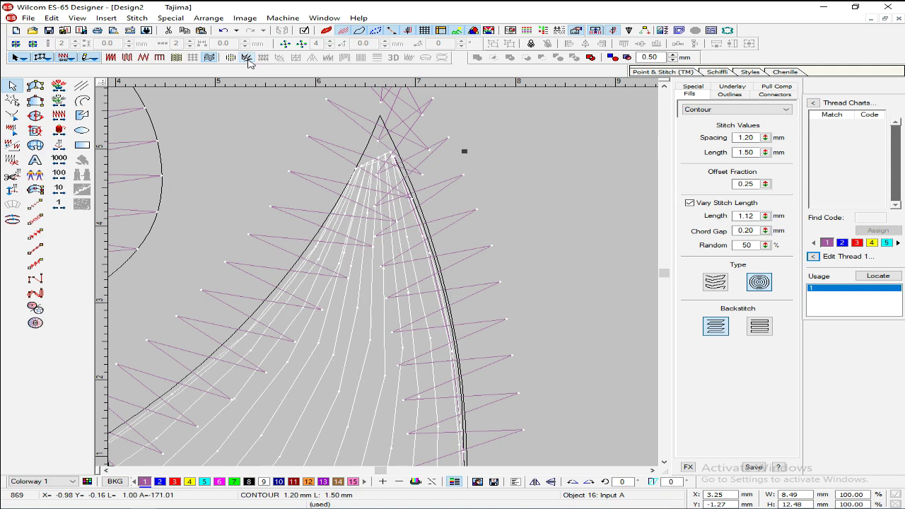
pyautogui.click(248, 60)
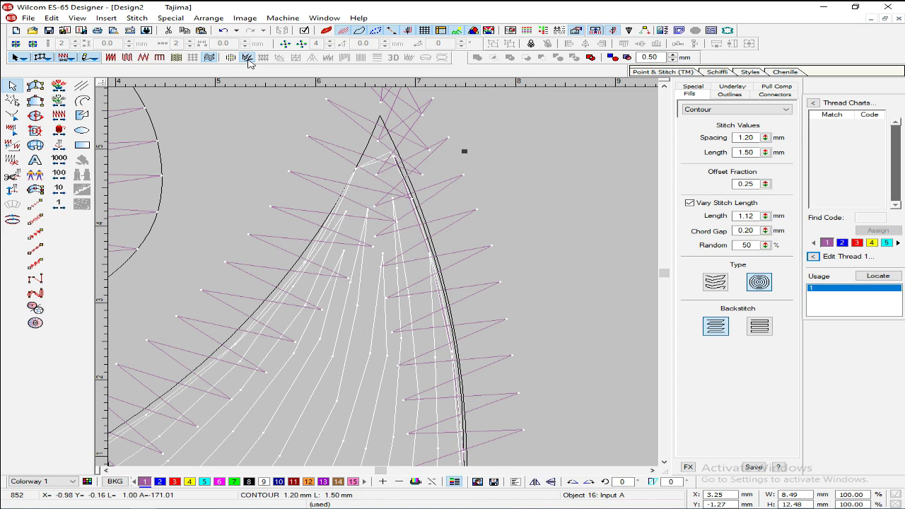
pyautogui.click(248, 60)
pyautogui.click(248, 60)
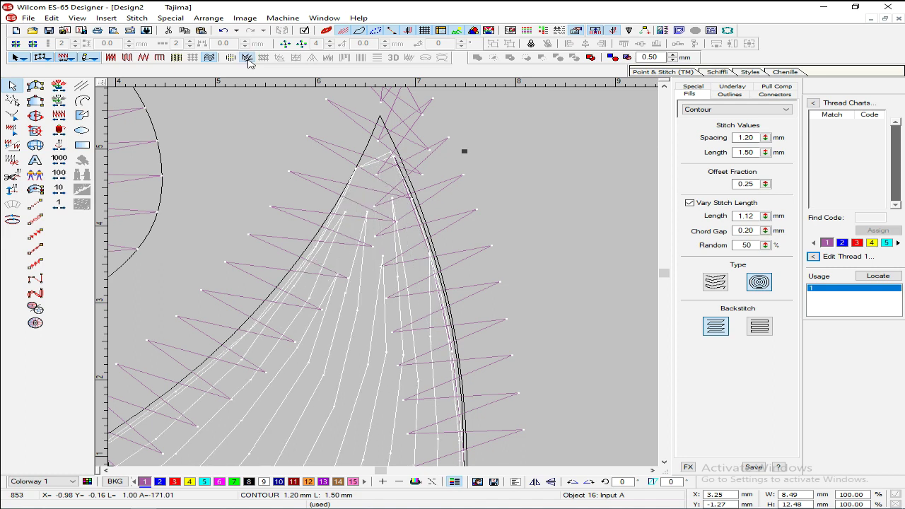
# Step: Compare the whole design in realistic stitch view and outline view to judge the paisley's fill
pyautogui.click(545, 160)
pyautogui.hotkey('shift', 'z')
pyautogui.click(327, 32)
pyautogui.hotkey('shift', 'z')
pyautogui.hotkey('shift', 'z')
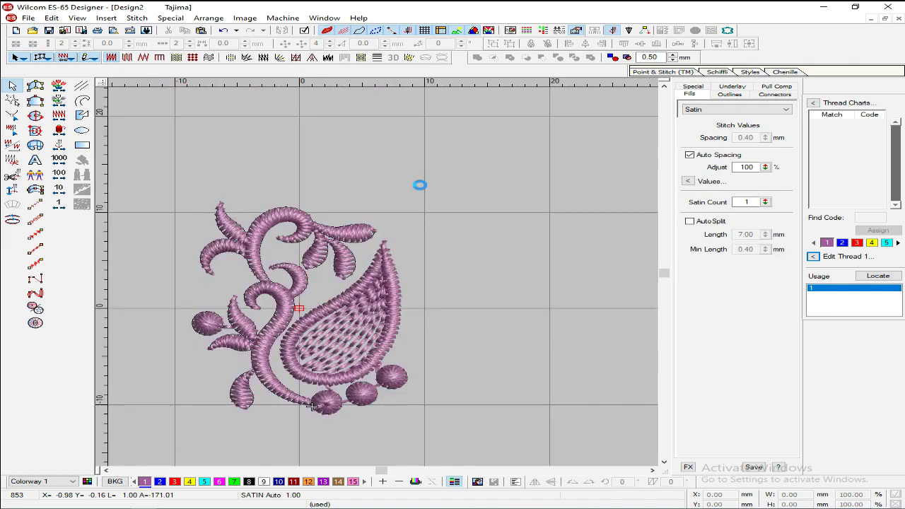
pyautogui.hotkey('shift', 'z')
pyautogui.press('z')
pyautogui.click(327, 32)
pyautogui.hotkey('shift', 'z')
pyautogui.press('z')
pyautogui.press('z')
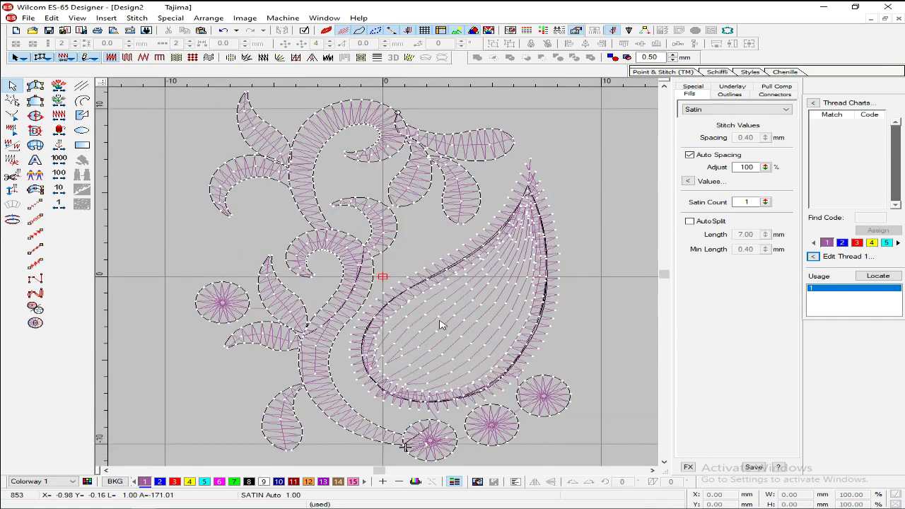
pyautogui.press('t')
pyautogui.hotkey('shift', 'z')
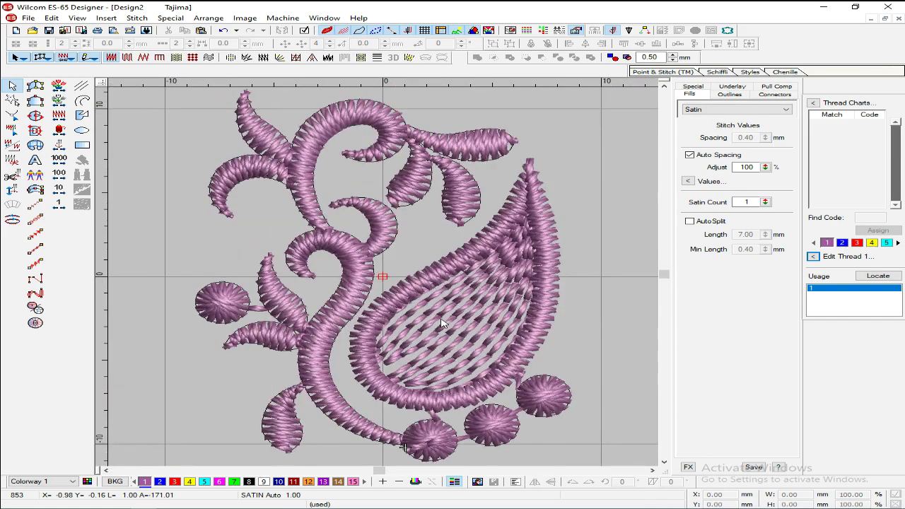
# Step: Return to the plain stitch view, select the entire motif and group its objects
pyautogui.press('t')
pyautogui.moveTo(491, 177); pyautogui.dragTo(197, 426)
pyautogui.hotkey('ctrl', 'g')
pyautogui.press('z')
pyautogui.hotkey('shift', 'z')
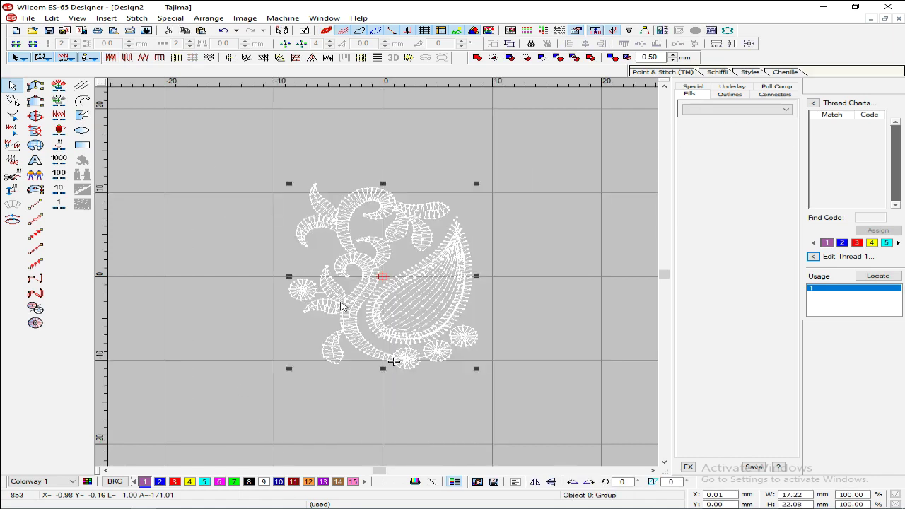
# Step: Place a copy of the grouped motif directly below the original and check the spot where the two motifs meet
pyautogui.moveTo(390, 276); pyautogui.dragTo(376, 368)
pyautogui.hotkey('shift', 'z')
pyautogui.click(495, 305)
pyautogui.hotkey('shift', 'z')
pyautogui.press('0')
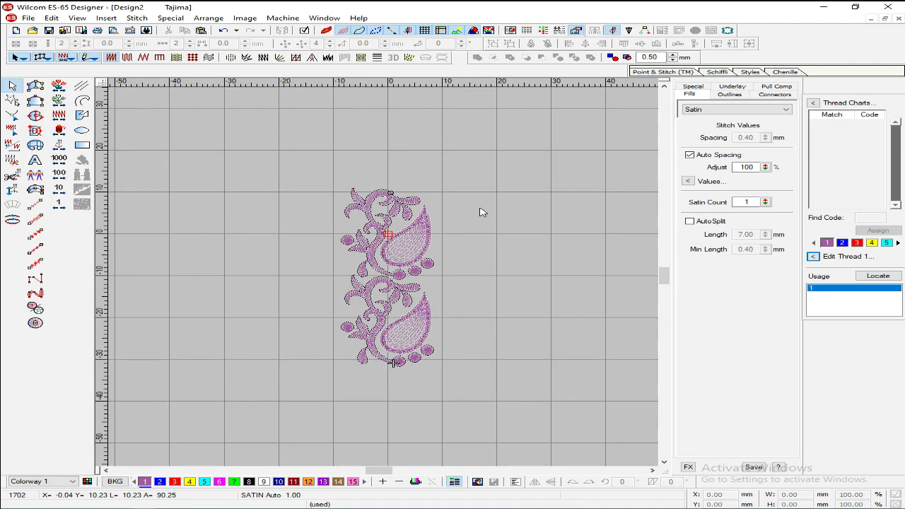
pyautogui.press('z')
pyautogui.press('0')
pyautogui.press('z')
pyautogui.press('z')
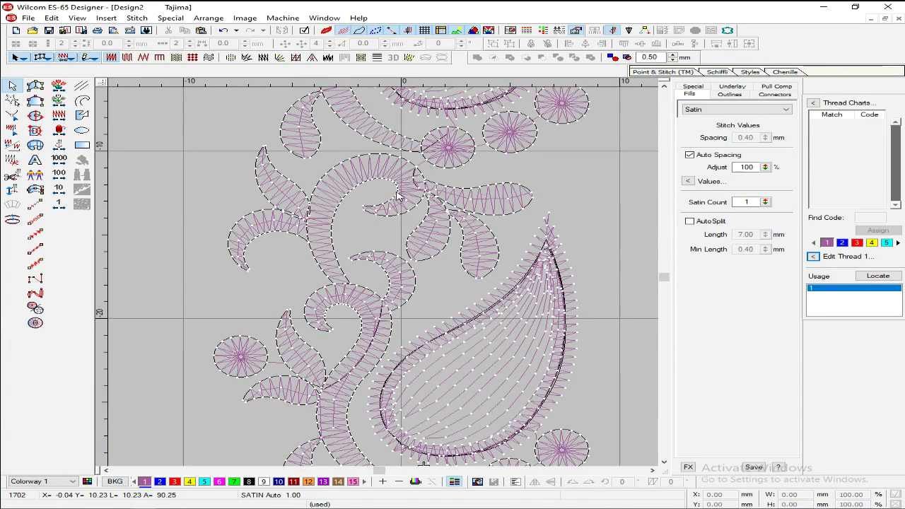
# Step: Draw a tall vector rectangle beside the motifs and set its size to 20 mm wide and 300 mm high
pyautogui.hotkey('shift', 'z')
pyautogui.hotkey('shift', 'z')
pyautogui.hotkey('shift', 'z')
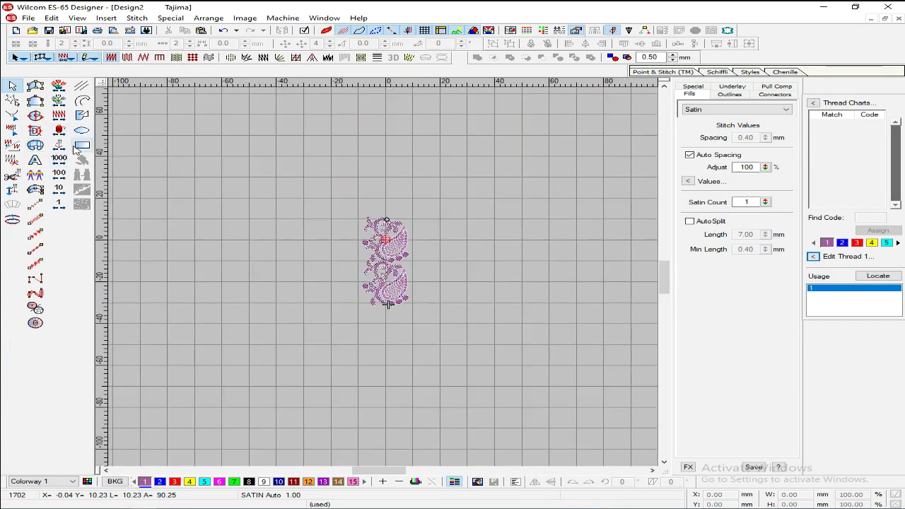
pyautogui.click(82, 145)
pyautogui.click(420, 179)
pyautogui.click(467, 376)
pyautogui.press('Escape')
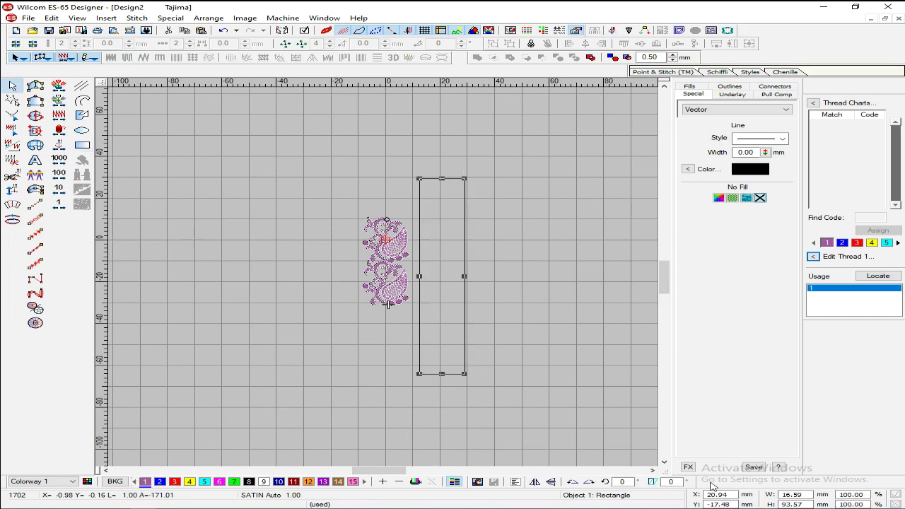
pyautogui.write('20')
pyautogui.press('Tab')
pyautogui.write('3')
pyautogui.press('Return')
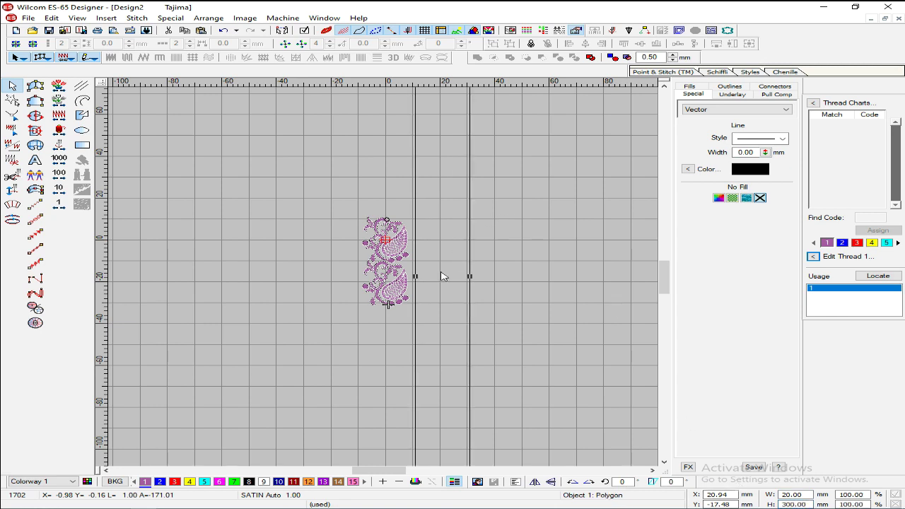
# Step: Centre the rectangle on the design origin at X 0, Y 0
pyautogui.press('BackSpace')
pyautogui.write('0')
pyautogui.press('Return')
pyautogui.click(485, 300)
pyautogui.press('z')
pyautogui.hotkey('shift', 'z')
# Step: Digitize an Input C satin column down the rectangle's left side, extended diagonally past the lower corner to below the rectangle's centre
pyautogui.scroll(5, 374, 293)
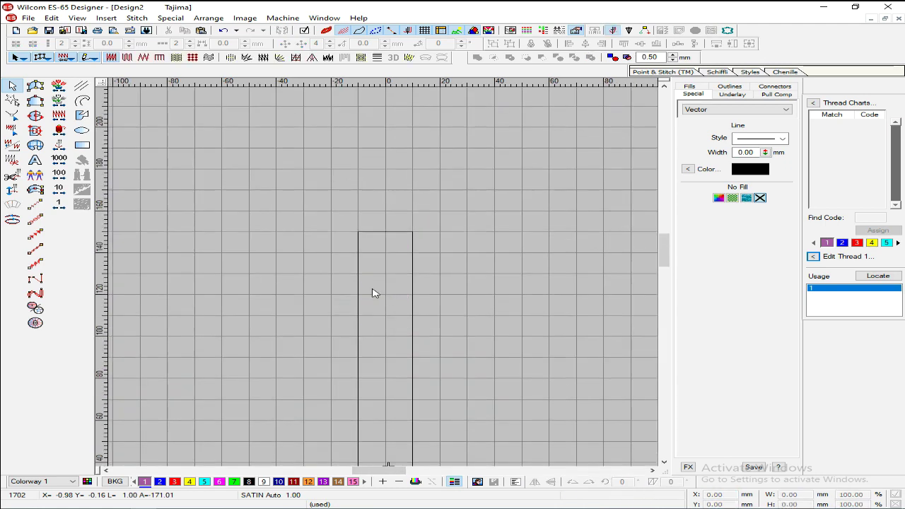
pyautogui.click(35, 190)
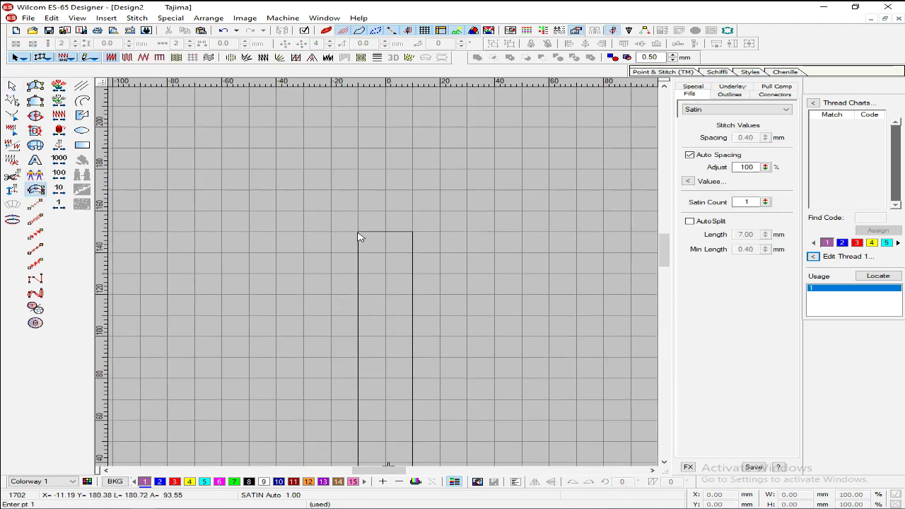
pyautogui.click(359, 236)
pyautogui.scroll(-10, 358, 283)
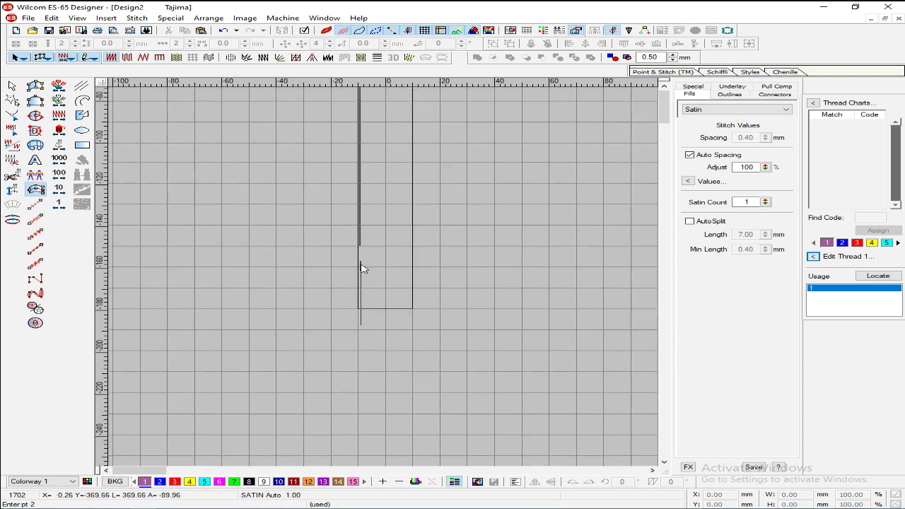
pyautogui.click(358, 309)
pyautogui.click(369, 326)
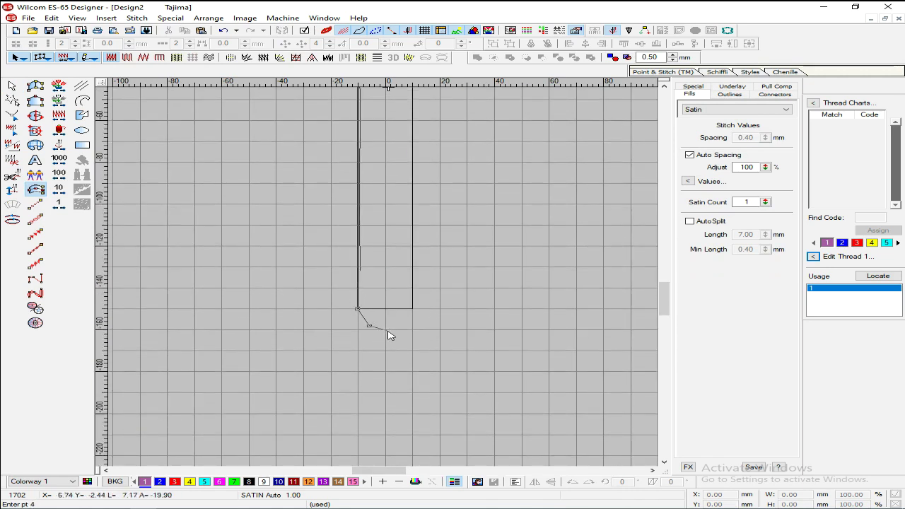
pyautogui.press('BackSpace')
pyautogui.click(384, 333)
pyautogui.press('Return')
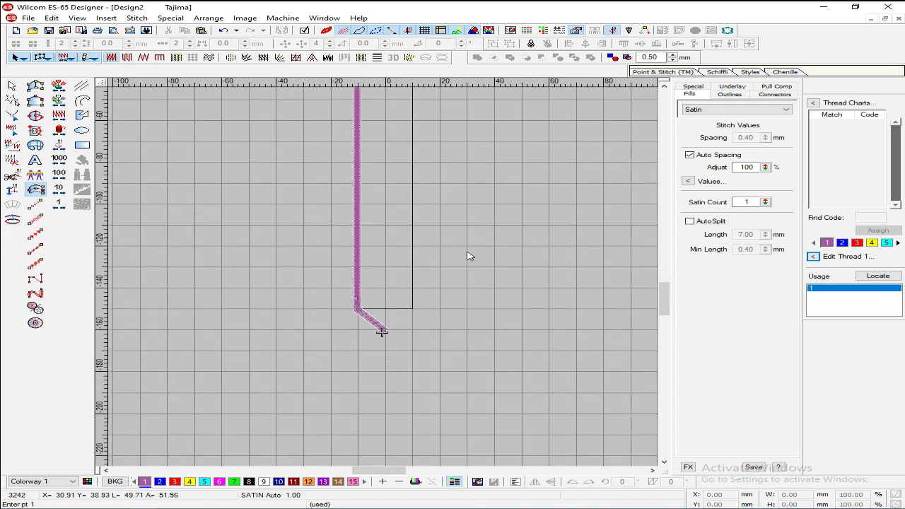
# Step: Set the satin border column's width to 1.15 mm
pyautogui.press('Escape')
pyautogui.click(699, 86)
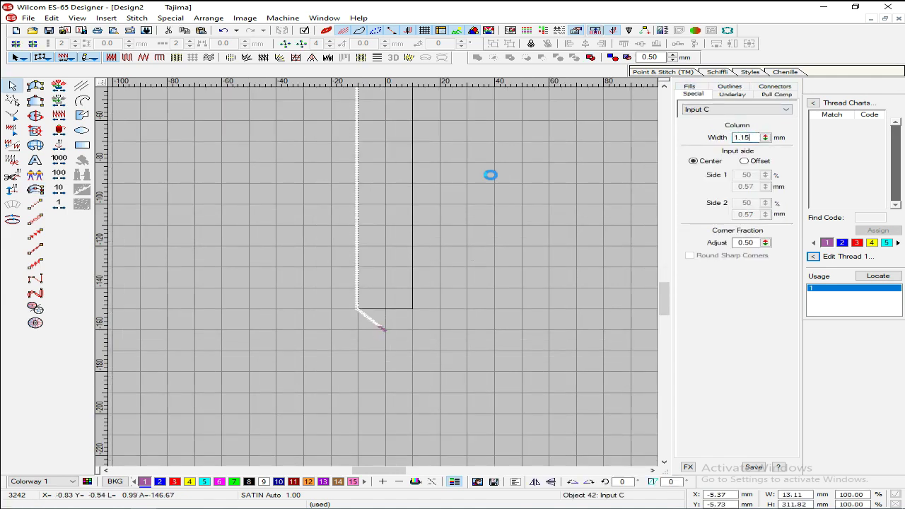
pyautogui.scroll(2, 368, 335)
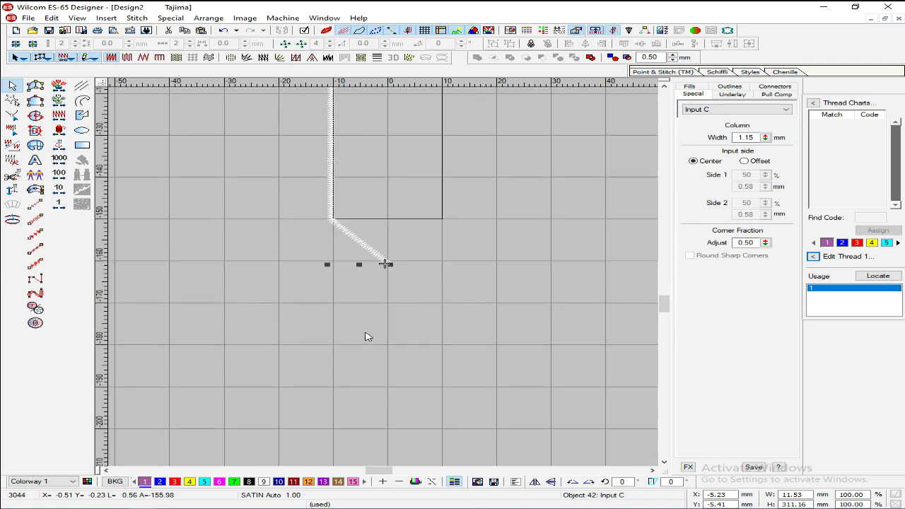
pyautogui.click(414, 301)
# Step: Duplicate the satin border column and offset the copy slightly outward, parallel to the original
pyautogui.scroll(10, 413, 299)
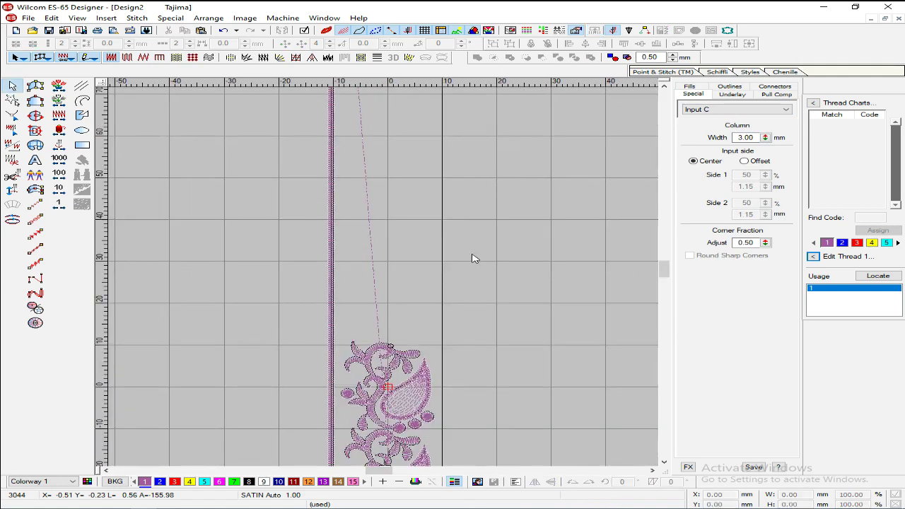
pyautogui.scroll(-1, 473, 271)
pyautogui.scroll(1, 489, 264)
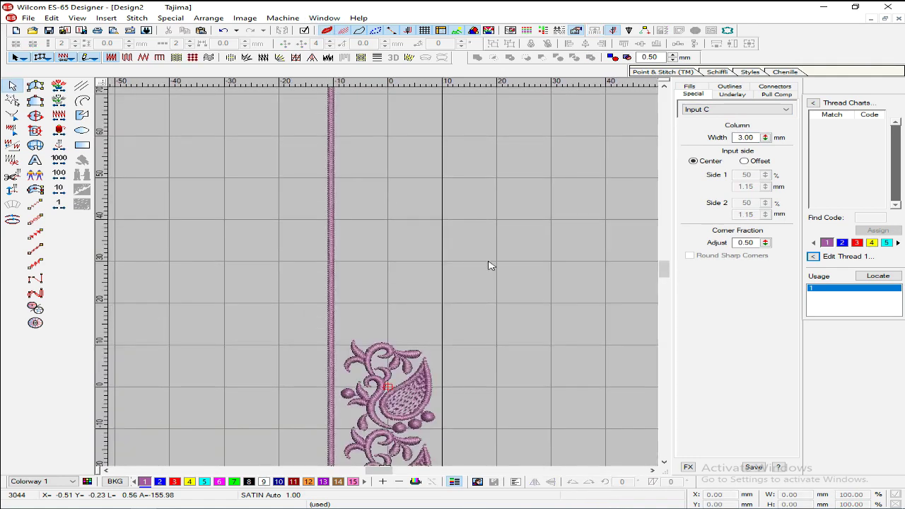
pyautogui.scroll(-3, 496, 235)
pyautogui.moveTo(323, 361); pyautogui.dragTo(270, 417)
pyautogui.hotkey('shift', 'z')
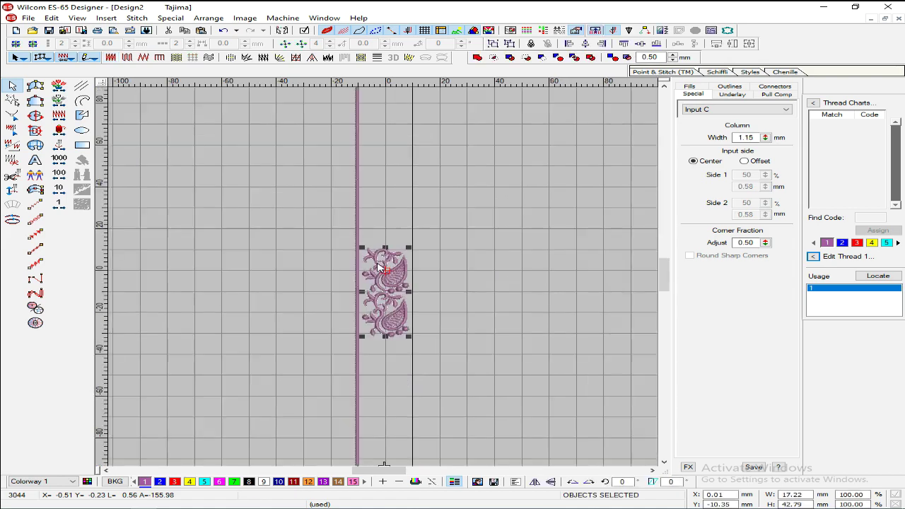
pyautogui.click(368, 218)
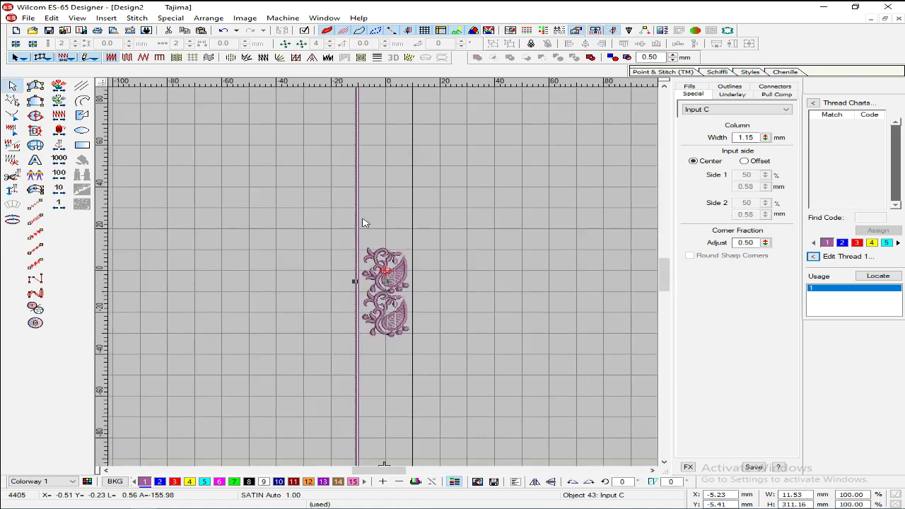
pyautogui.click(363, 222)
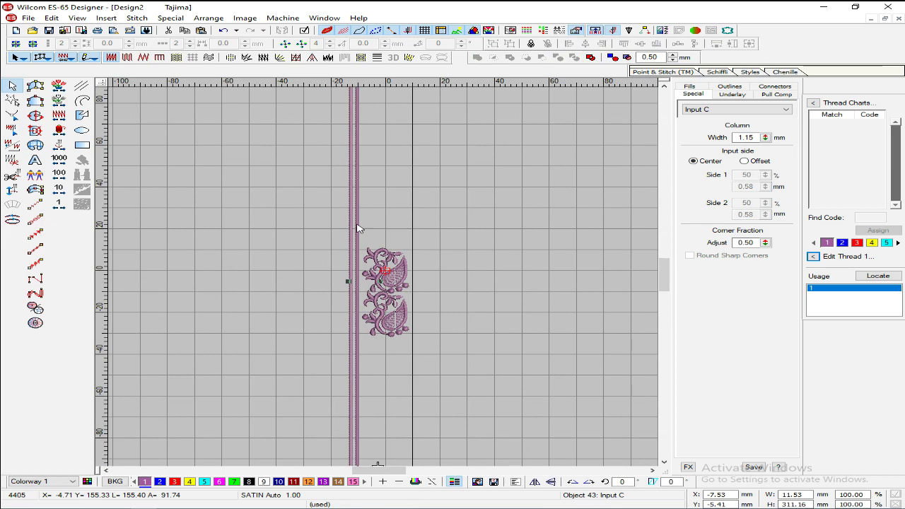
pyautogui.scroll(-6, 375, 233)
pyautogui.press('z')
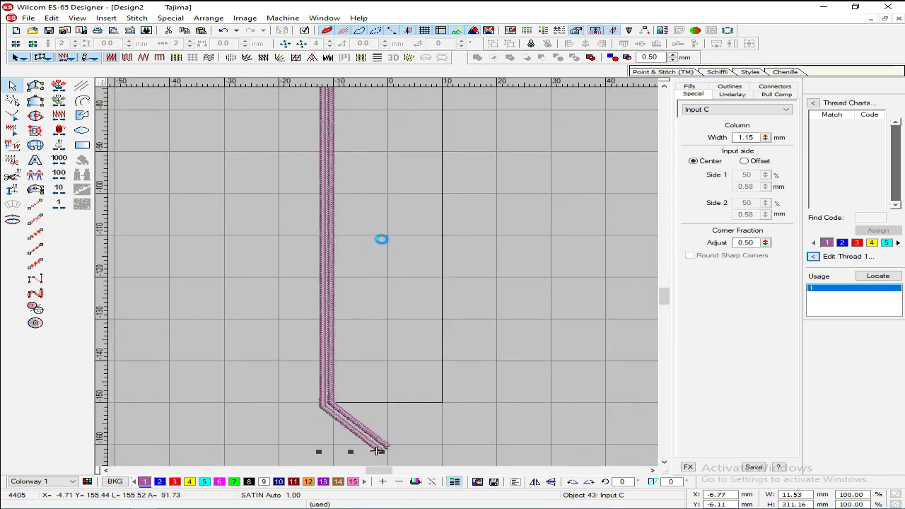
# Step: Convert the copied column to a Motif Run and choose motif 01 from the Single Motifs set
pyautogui.click(35, 234)
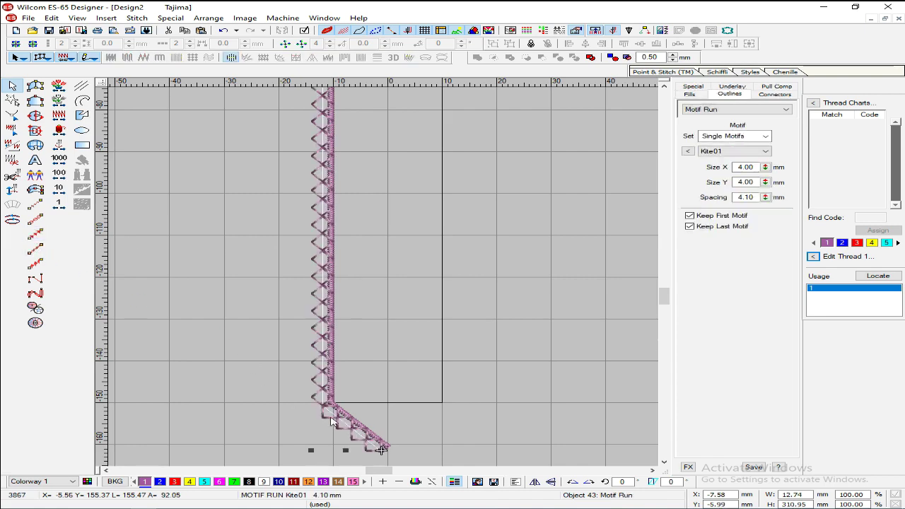
pyautogui.click(689, 151)
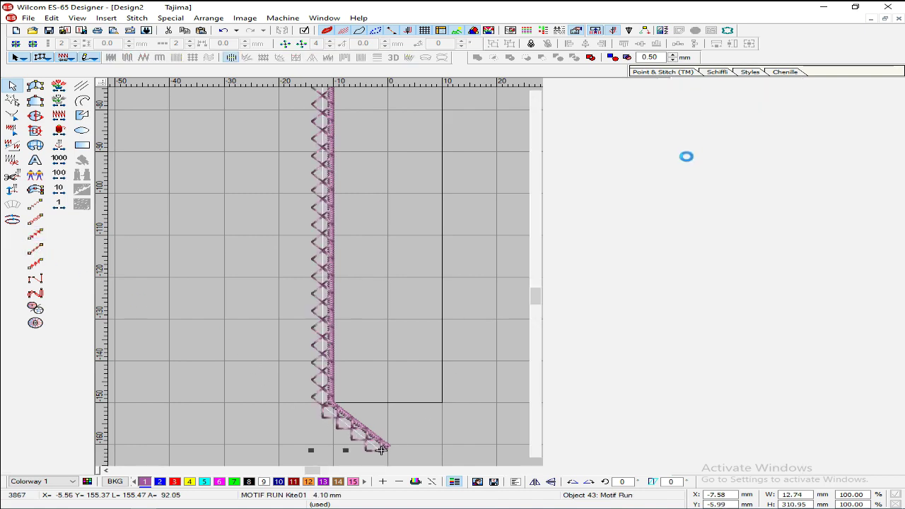
pyautogui.moveTo(662, 274); pyautogui.dragTo(661, 189)
pyautogui.click(634, 220)
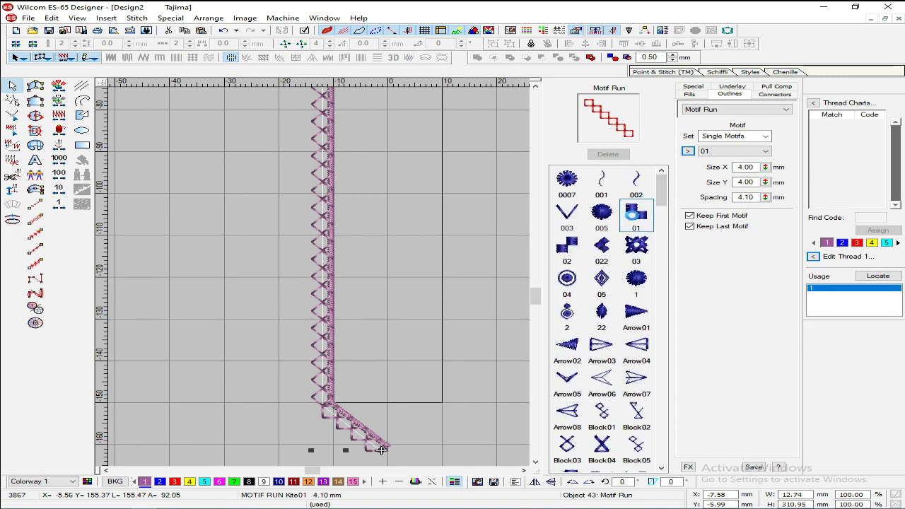
# Step: Enlarge the motif run to 4.97 by 4.99 mm with 5.13 mm spacing and nudge it outward against the satin column
pyautogui.click(484, 276)
pyautogui.click(319, 284)
pyautogui.press('Left')
pyautogui.press('Left')
pyautogui.press('Left')
pyautogui.press('Left')
pyautogui.press('Left')
pyautogui.press('Left')
pyautogui.press('Left')
pyautogui.press('Left')
pyautogui.press('Left')
pyautogui.press('Left')
pyautogui.press('Left')
pyautogui.press('Left')
pyautogui.press('Left')
pyautogui.press('Left')
pyautogui.press('Left')
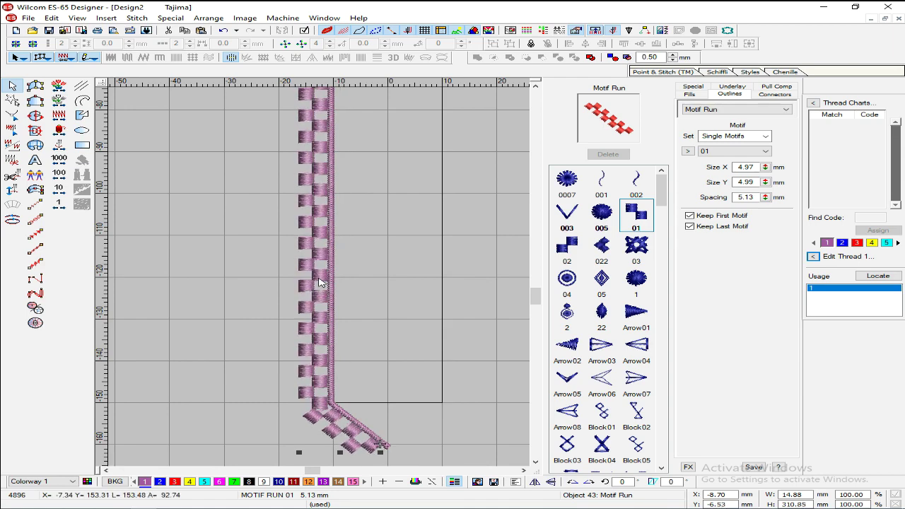
# Step: Duplicate the satin border column and align the copy along the outer edge of the checkered motif run
pyautogui.press('Escape')
pyautogui.scroll(-3, 382, 188)
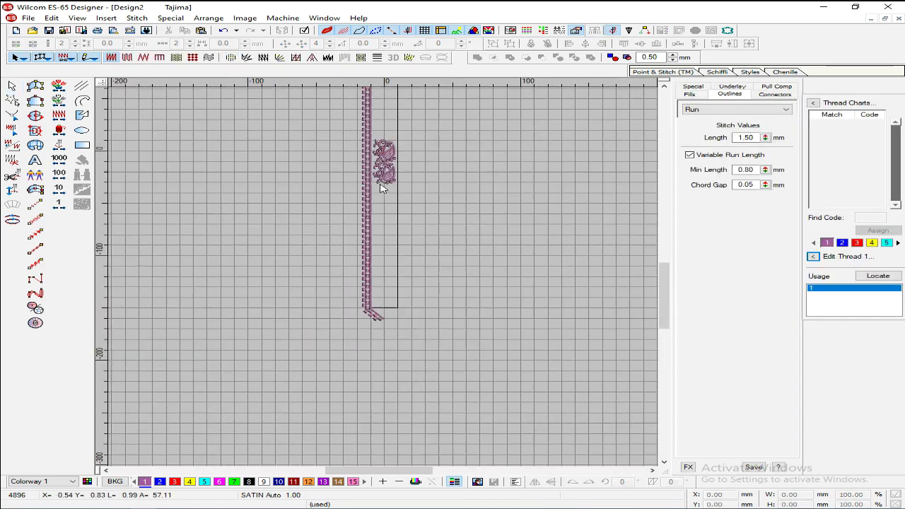
pyautogui.scroll(-3, 384, 191)
pyautogui.press('z')
pyautogui.press('o')
pyautogui.click(375, 121)
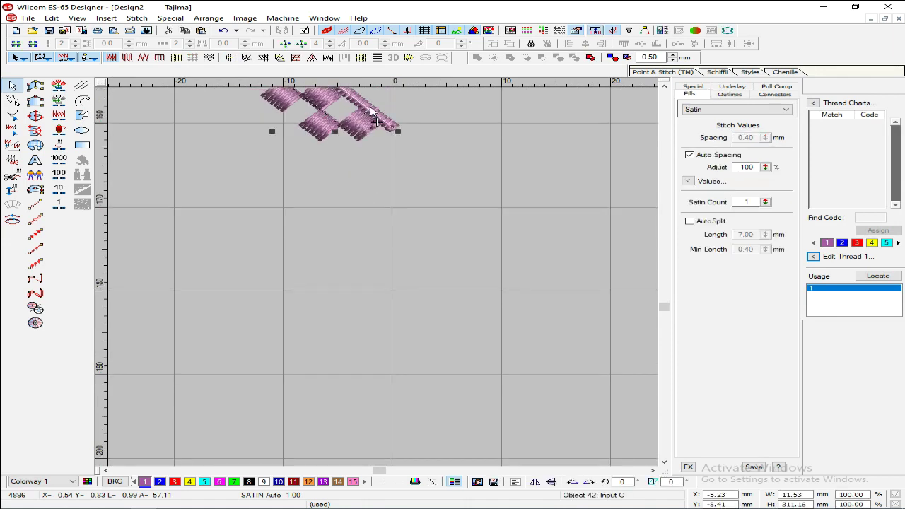
pyautogui.hotkey('shift', 'z')
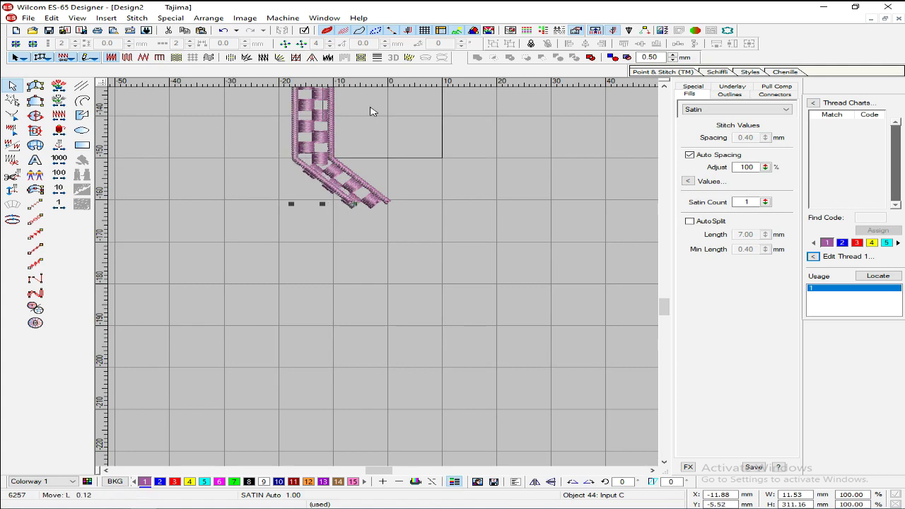
pyautogui.hotkey('shift', 'z')
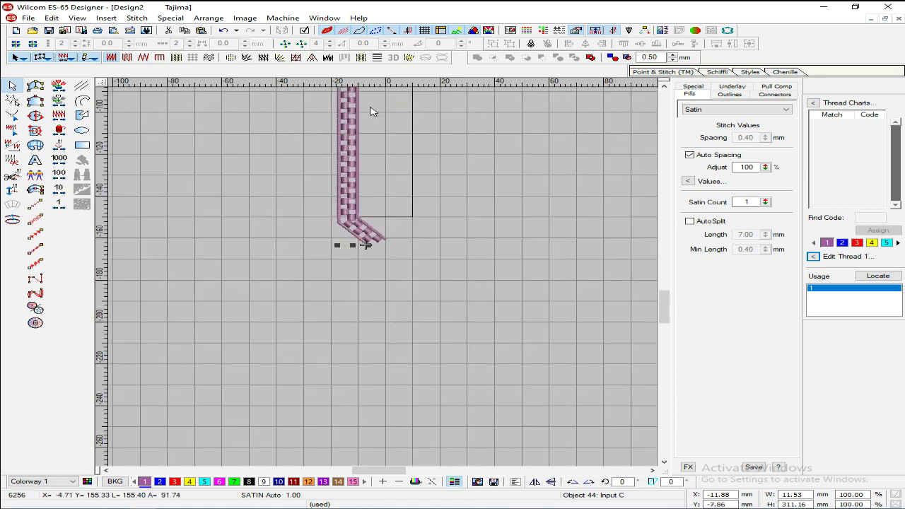
# Step: Reshape the outer satin column by extending its lower diagonal end to the vertical centre line at about Y -169 mm
pyautogui.scroll(5, 425, 172)
pyautogui.press('z')
pyautogui.scroll(-5, 430, 177)
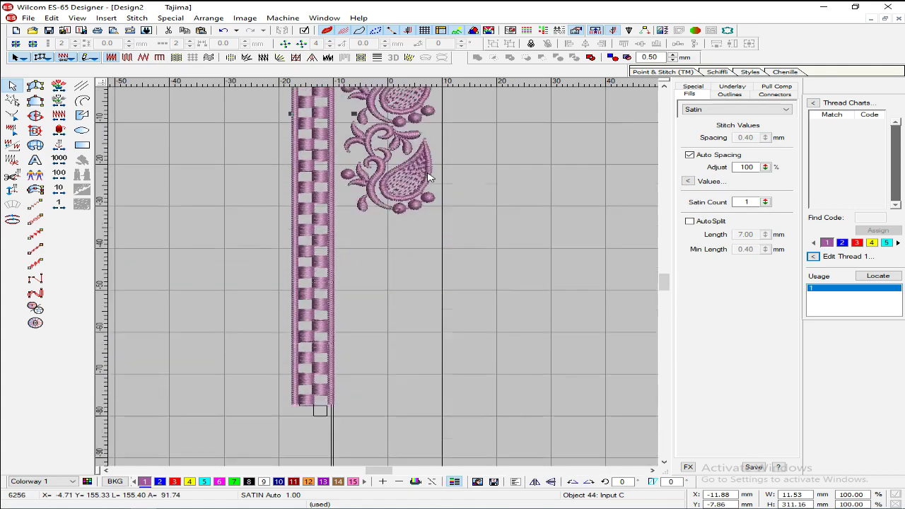
pyautogui.press('z')
pyautogui.scroll(-5, 431, 177)
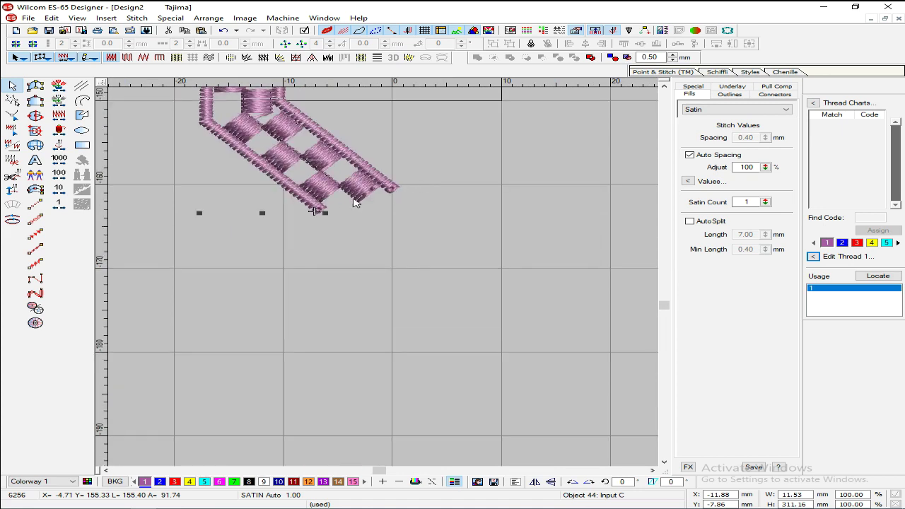
pyautogui.press('h')
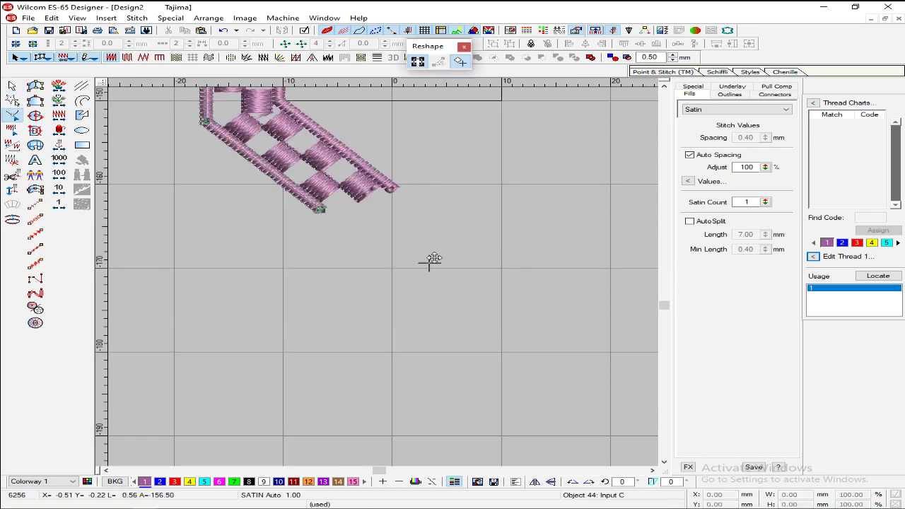
pyautogui.moveTo(320, 211); pyautogui.dragTo(382, 271)
pyautogui.press('Return')
pyautogui.hotkey('shift', 'z')
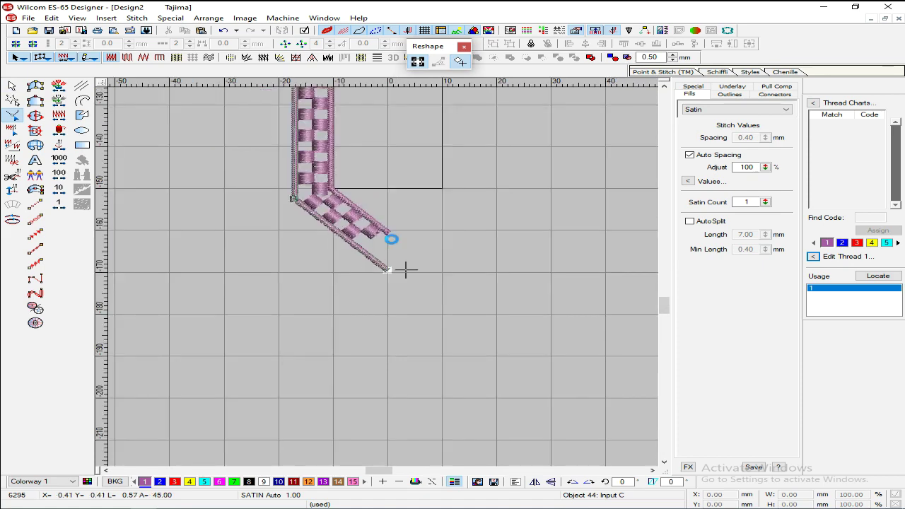
pyautogui.press('Escape')
# Step: Reshape the checkered motif run by extending its lower diagonal end to just past the vertical centre line
pyautogui.press('z')
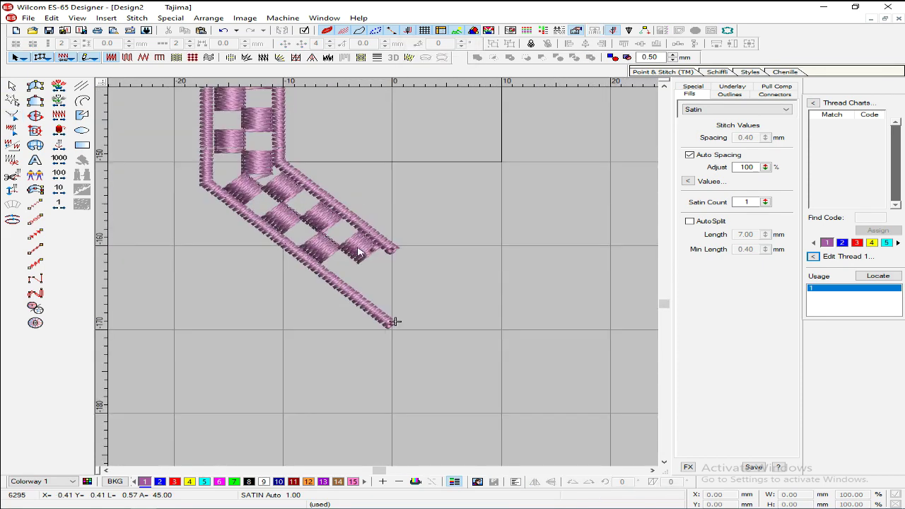
pyautogui.click(359, 253)
pyautogui.press('h')
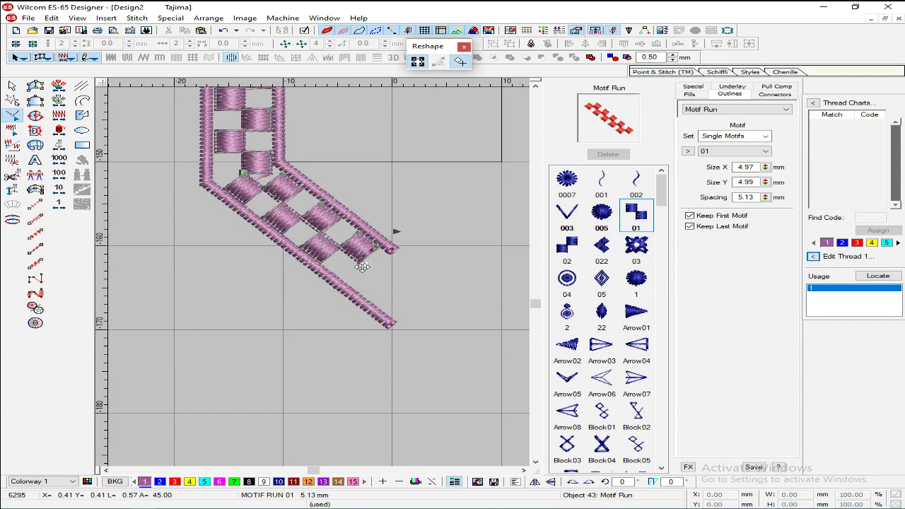
pyautogui.moveTo(380, 282); pyautogui.dragTo(382, 286)
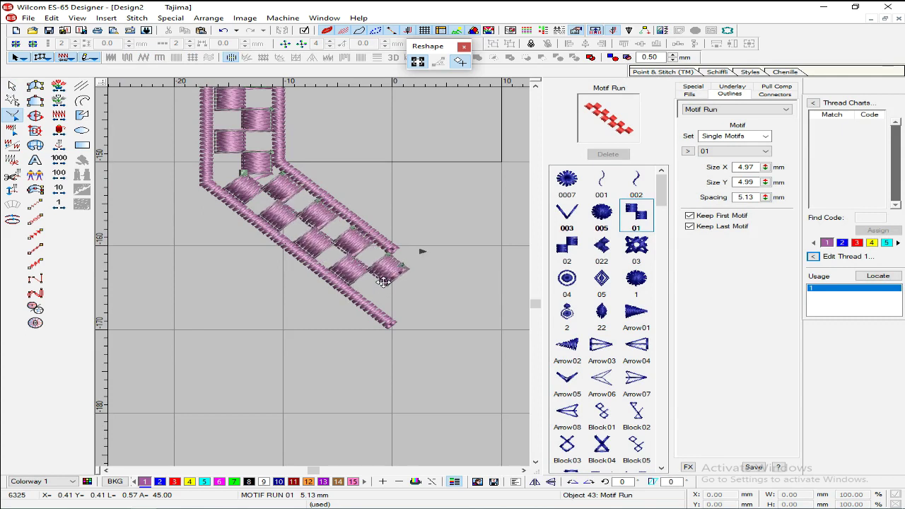
pyautogui.moveTo(386, 285); pyautogui.dragTo(392, 298)
pyautogui.press('Escape')
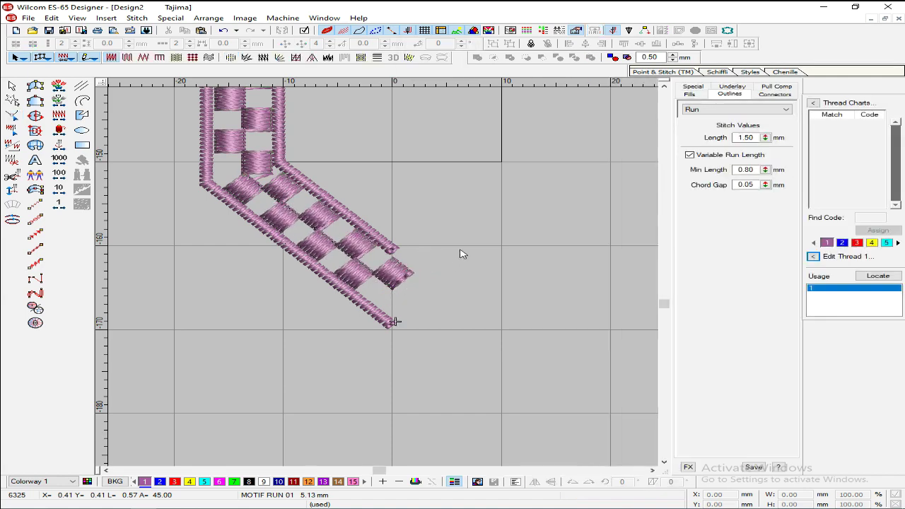
# Step: Extend the outer satin column's upper end to about Y 152 mm, slightly above the frame's top edge
pyautogui.hotkey('shift', 'z')
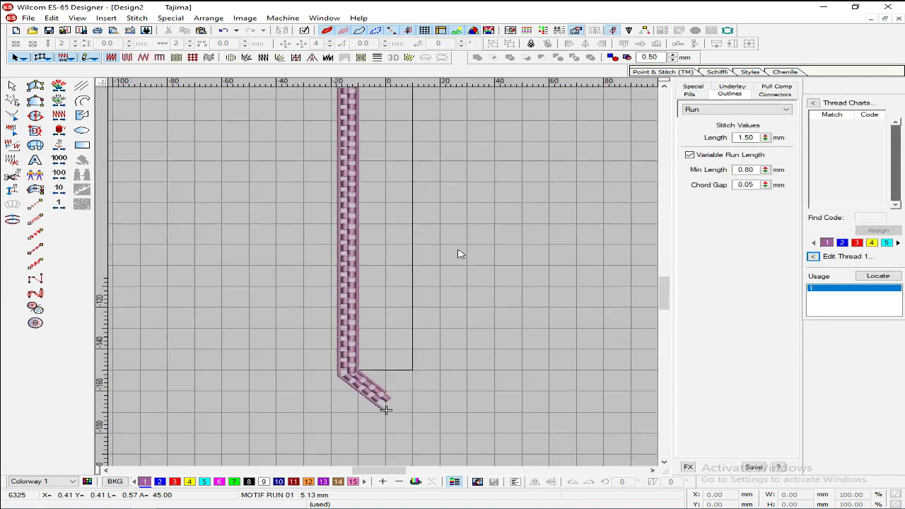
pyautogui.press('z')
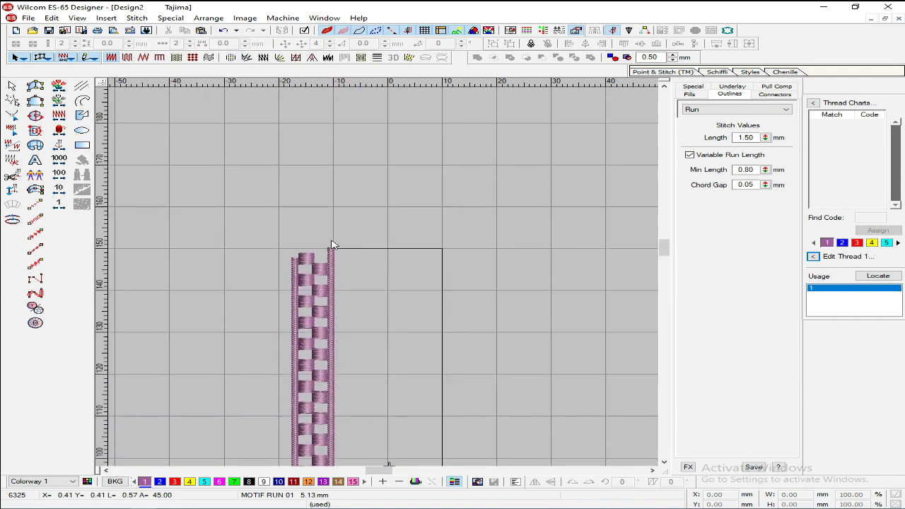
pyautogui.click(297, 269)
pyautogui.press('h')
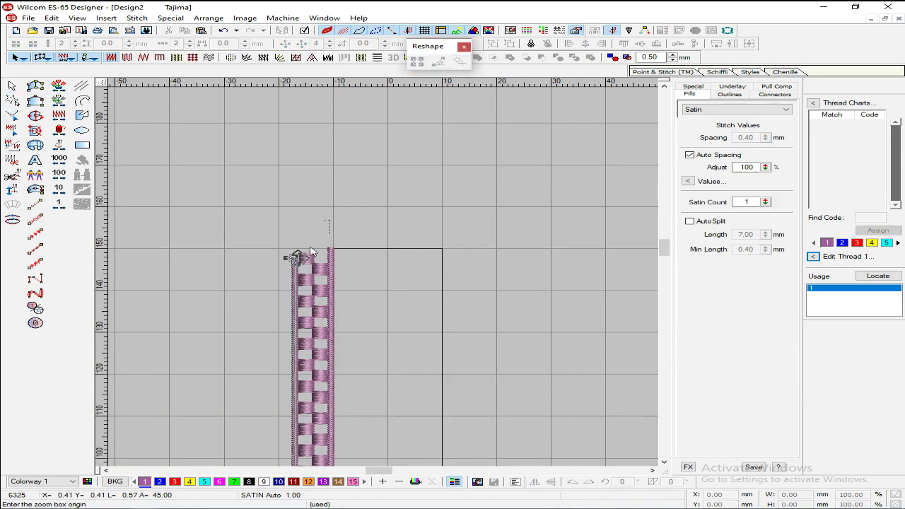
pyautogui.scroll(3, 287, 269)
pyautogui.moveTo(369, 307); pyautogui.dragTo(425, 224)
pyautogui.press('Return')
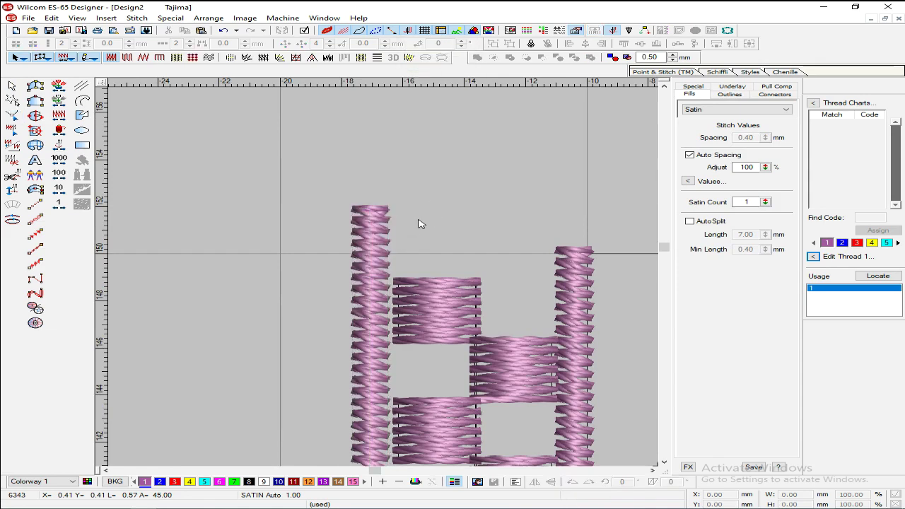
# Step: Move the two paisley motifs outside the checkered border at its upper end and stack a duplicate pair directly below
pyautogui.scroll(-3, 481, 256)
pyautogui.scroll(-3, 507, 252)
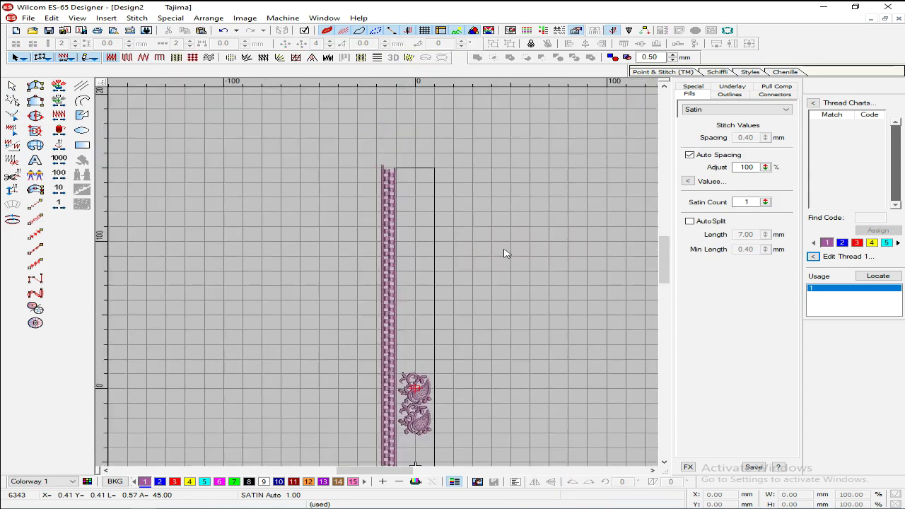
pyautogui.scroll(2, 506, 253)
pyautogui.scroll(-3, 542, 346)
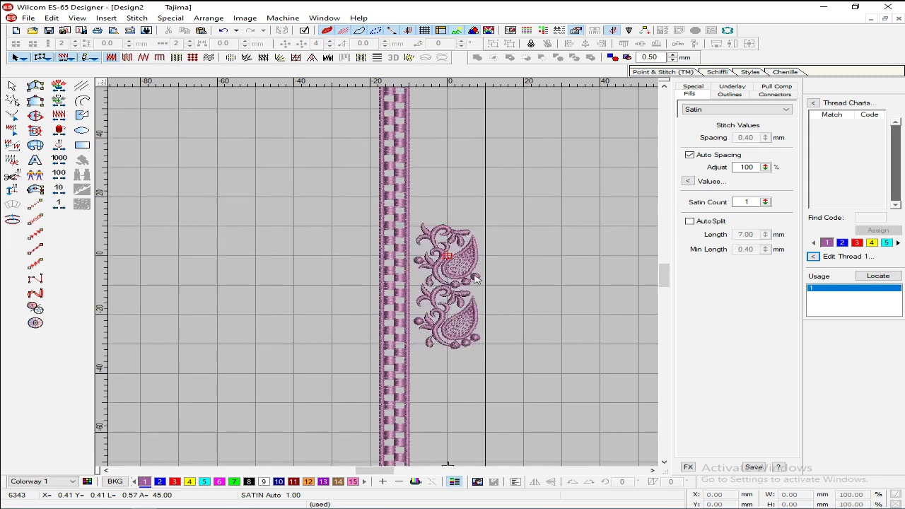
pyautogui.click(465, 274)
pyautogui.keyDown('ctrl'); pyautogui.click(457, 295); pyautogui.keyUp('ctrl')
pyautogui.moveTo(457, 294); pyautogui.dragTo(394, 335)
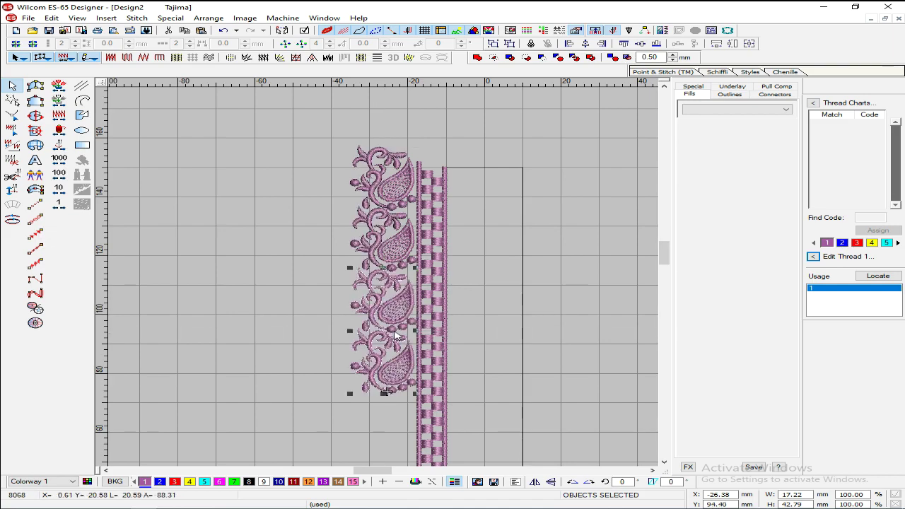
# Step: Duplicate the paisley pair twice more down the outer side of the border, continuing the stack to eight motifs
pyautogui.moveTo(387, 392); pyautogui.dragTo(382, 373)
pyautogui.scroll(-1, 380, 368)
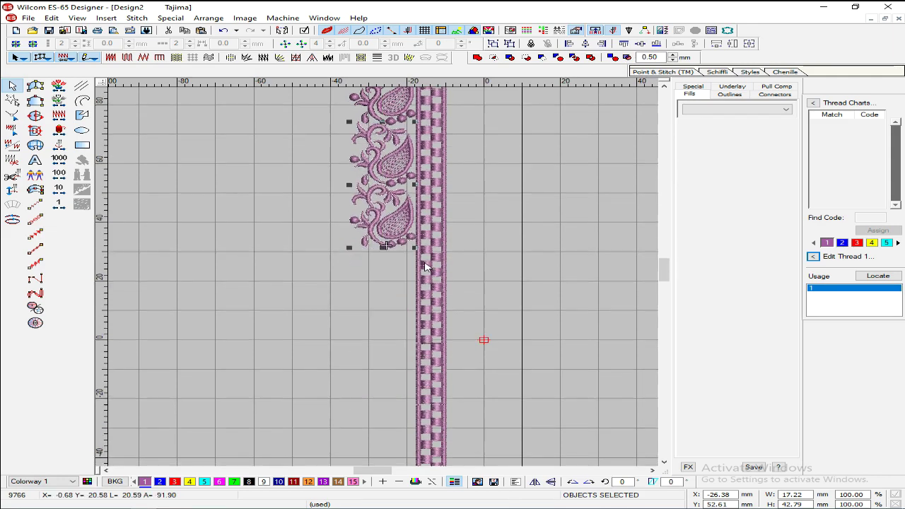
pyautogui.scroll(1, 370, 298)
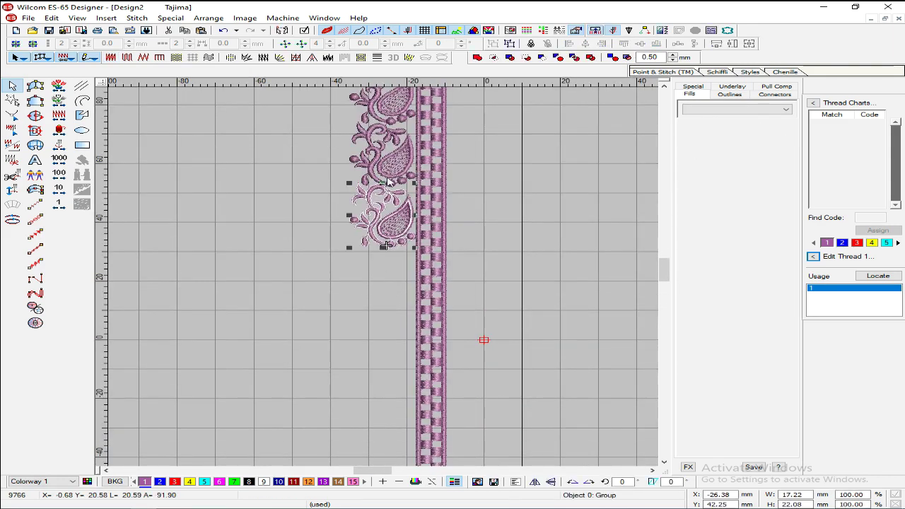
pyautogui.moveTo(397, 265); pyautogui.dragTo(401, 308)
pyautogui.click(401, 311)
pyautogui.scroll(1, 407, 305)
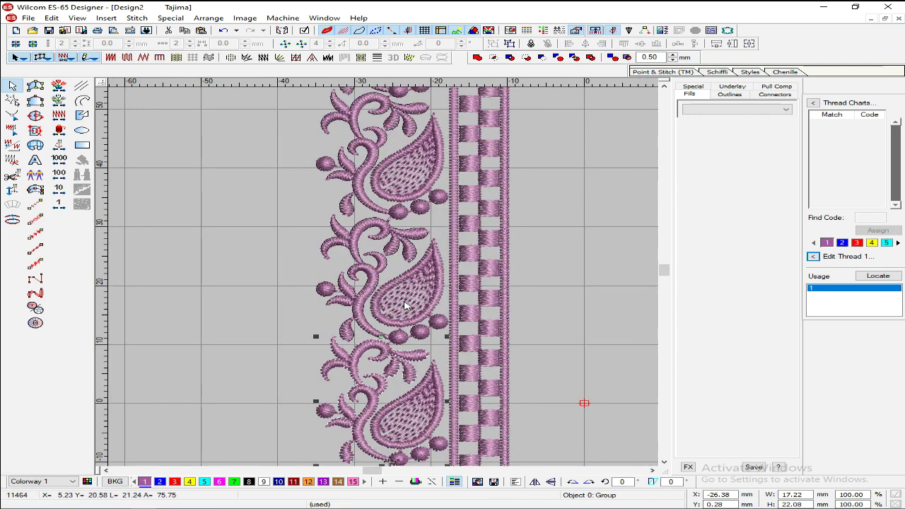
pyautogui.keyDown('ctrl'); pyautogui.click(402, 292); pyautogui.keyUp('ctrl')
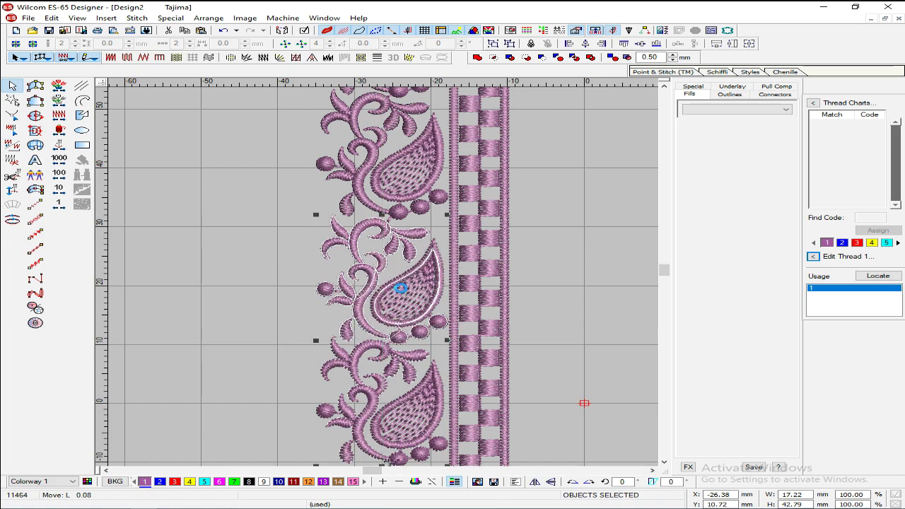
# Step: Select the complete stack of eight paisley motifs beside the checkered border and duplicate it
pyautogui.scroll(-3, 402, 293)
pyautogui.press('Escape')
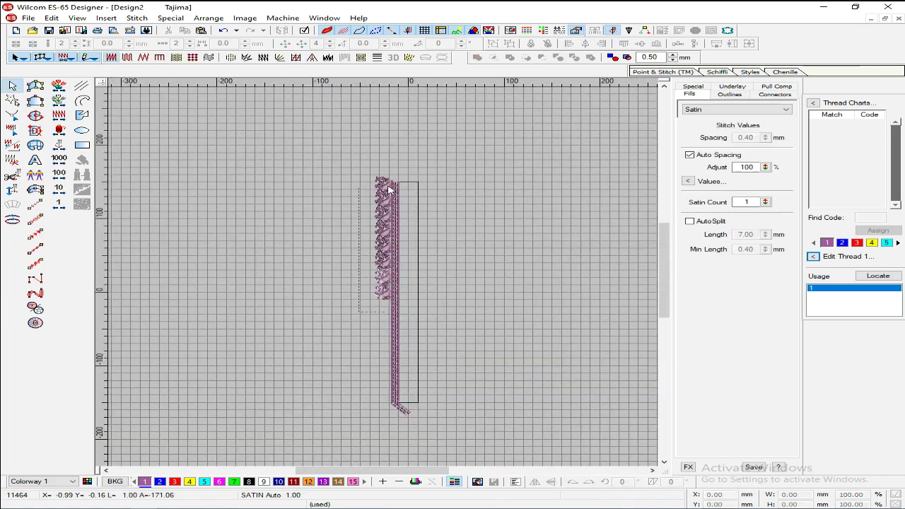
pyautogui.click(398, 181)
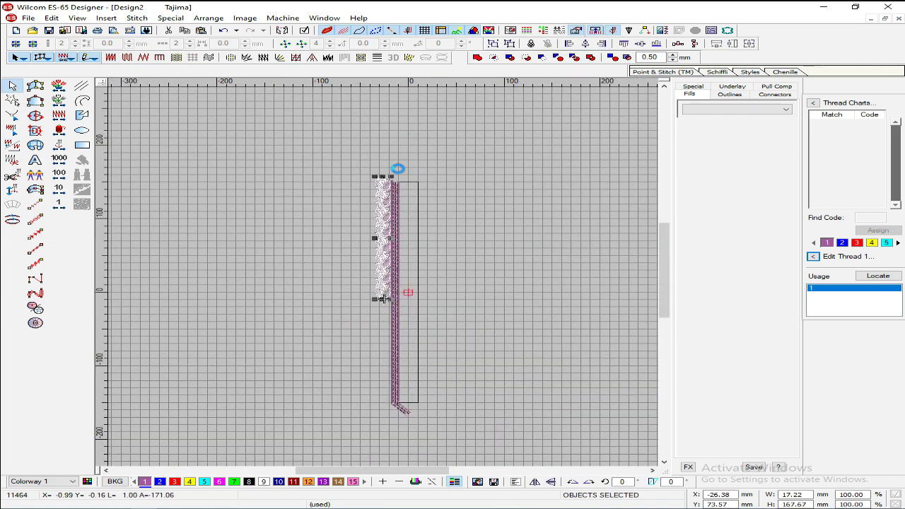
pyautogui.scroll(-1, 398, 168)
pyautogui.hotkey('shift', 'r')
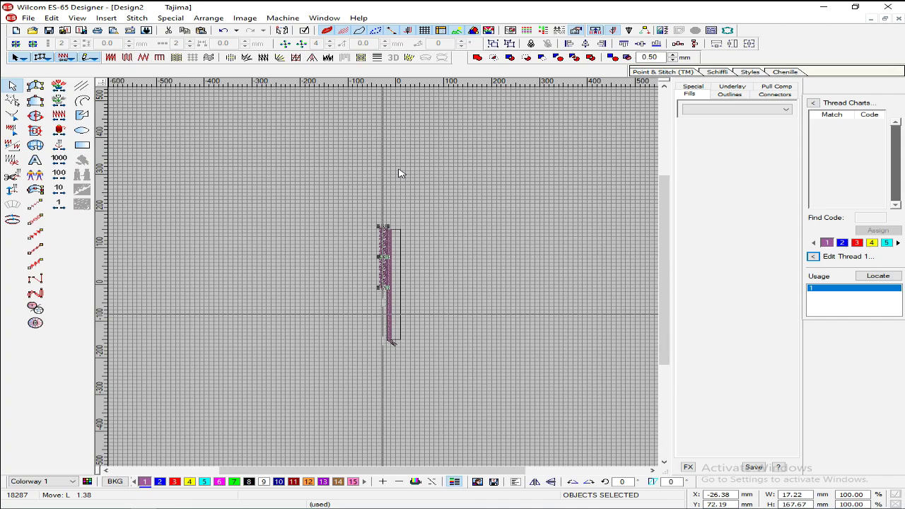
# Step: Position the duplicated stack directly below the original so the paisley column continues evenly down the border's outer side
pyautogui.press('z')
pyautogui.press('z')
pyautogui.press('z')
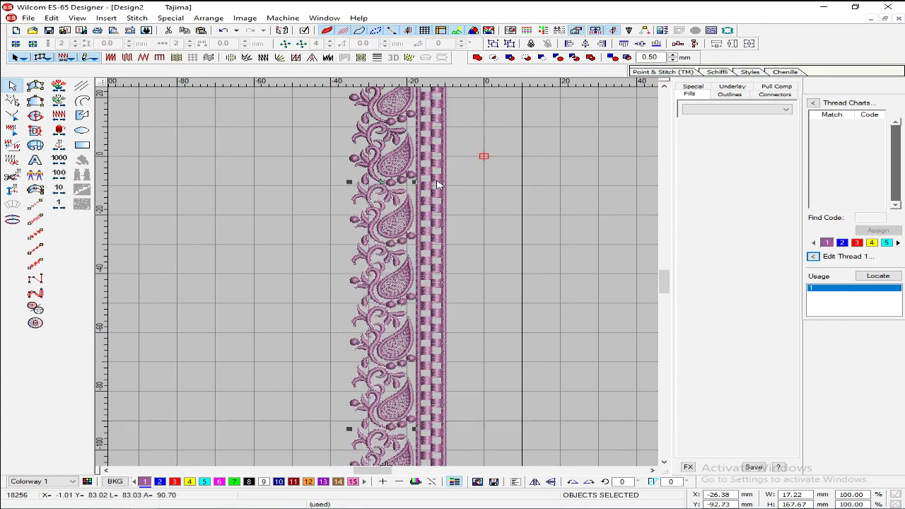
pyautogui.press('z')
pyautogui.scroll(2, 438, 185)
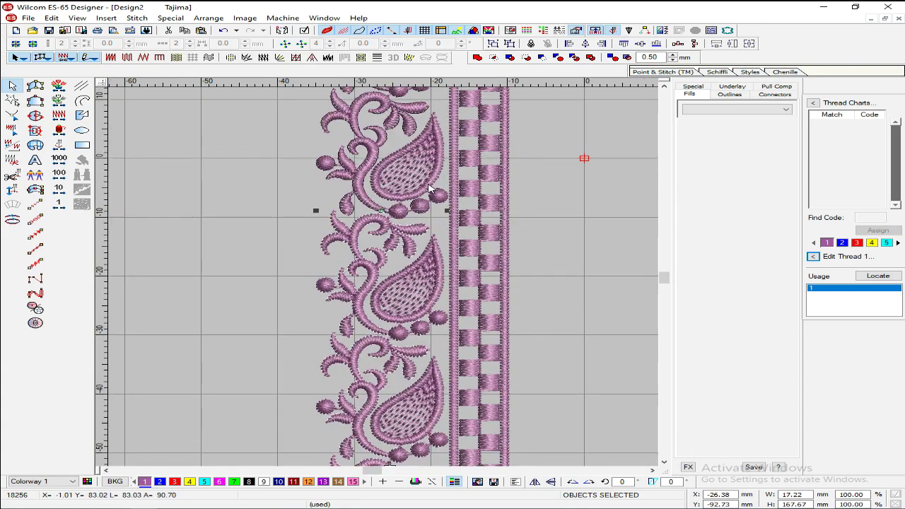
pyautogui.hotkey('shift', 'z')
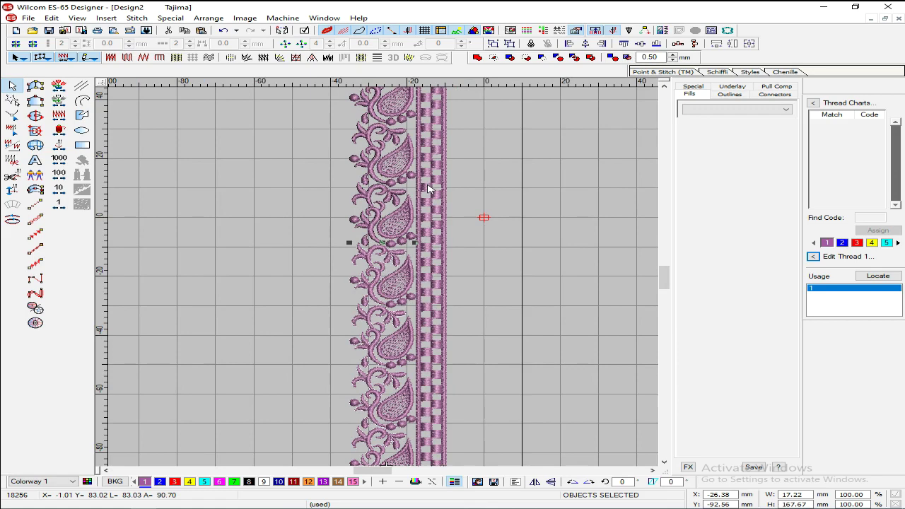
# Step: Duplicate the three lowest paisley motifs and rotate the copy to follow the border's diagonal lower end
pyautogui.scroll(-5, 428, 190)
pyautogui.press('Escape')
pyautogui.scroll(-4, 498, 223)
pyautogui.scroll(2, 396, 266)
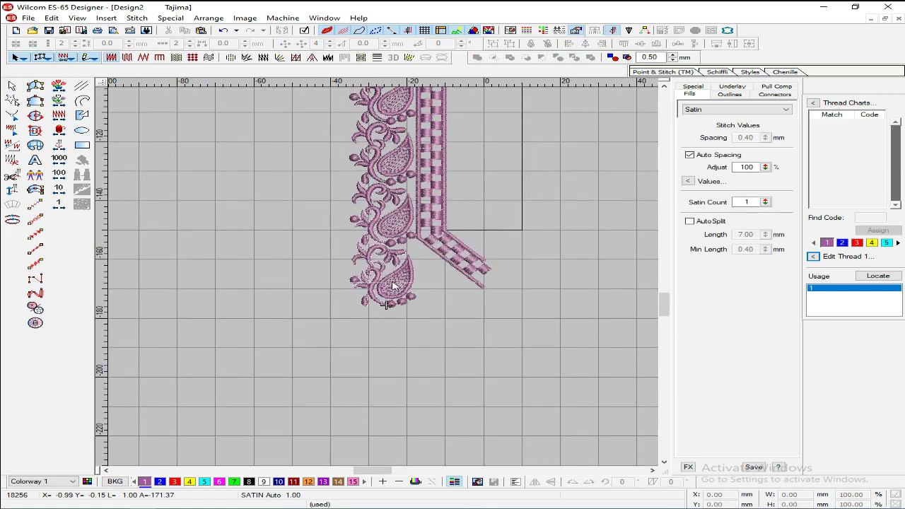
pyautogui.click(394, 286)
pyautogui.keyDown('ctrl'); pyautogui.click(391, 164); pyautogui.keyUp('ctrl')
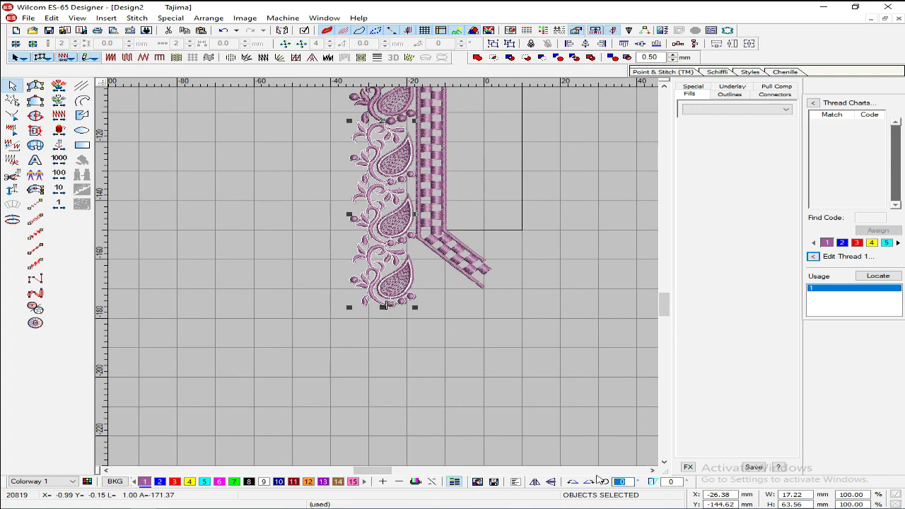
pyautogui.moveTo(386, 306); pyautogui.dragTo(468, 276)
pyautogui.moveTo(467, 195); pyautogui.dragTo(558, 356)
# Step: Move the three rotated motifs so their upper end meets the lowest motif of the vertical paisley column
pyautogui.scroll(3, 543, 348)
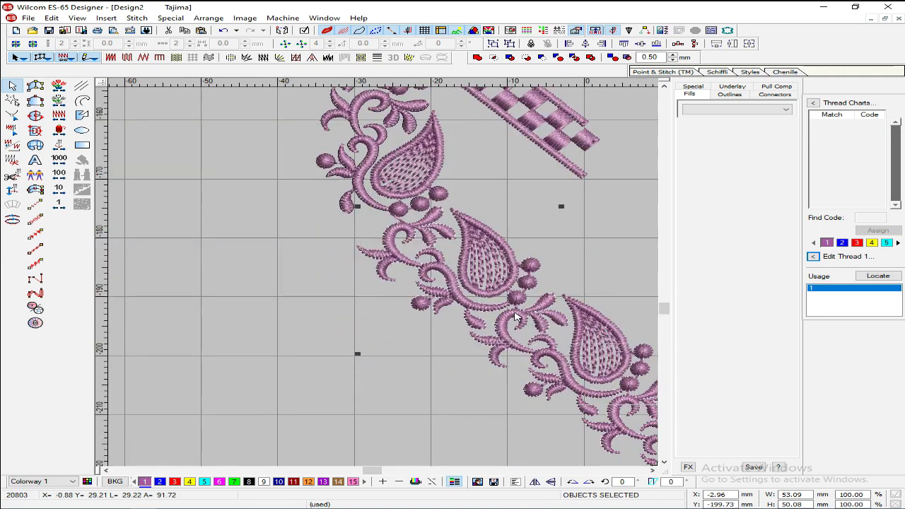
pyautogui.scroll(3, 515, 317)
pyautogui.moveTo(551, 269); pyautogui.dragTo(515, 262)
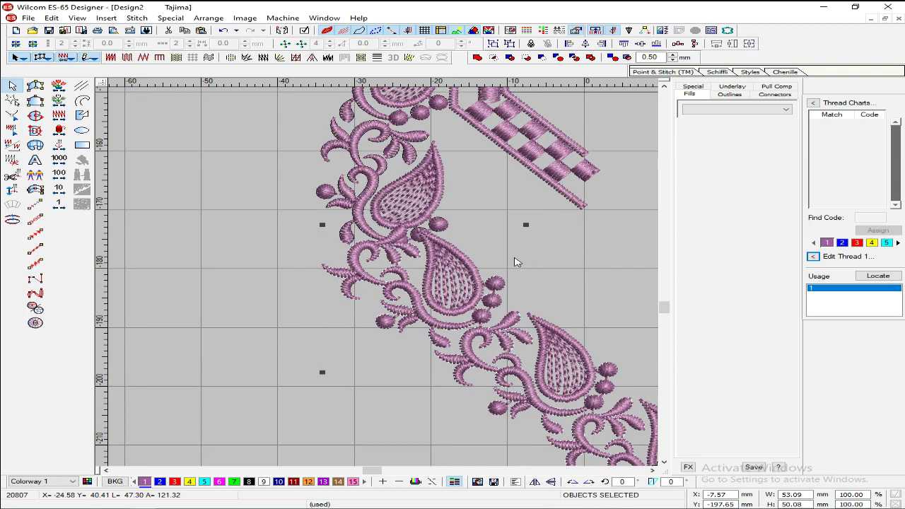
pyautogui.scroll(-2, 515, 261)
pyautogui.scroll(4, 516, 258)
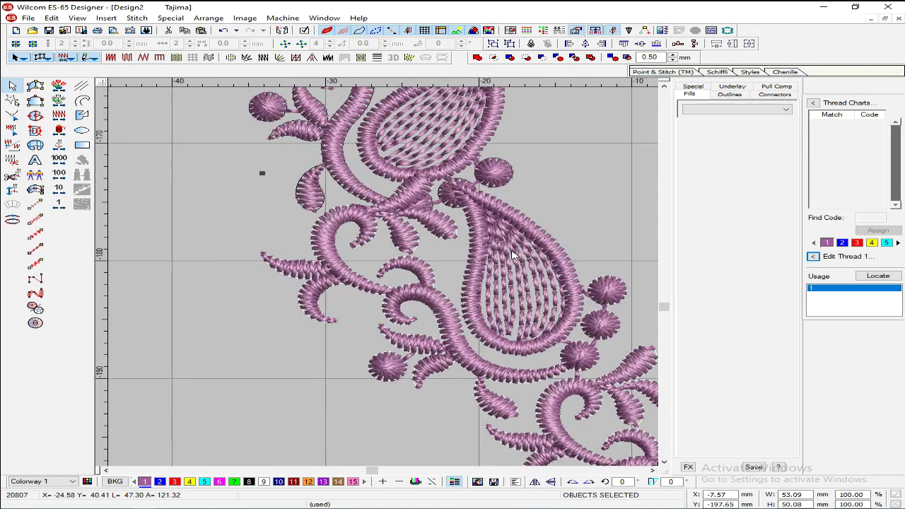
# Step: Recolour the lowest upright paisley motif with yellow thread colour 4 to set it apart from the rotated motifs
pyautogui.scroll(-2, 477, 119)
pyautogui.click(425, 177)
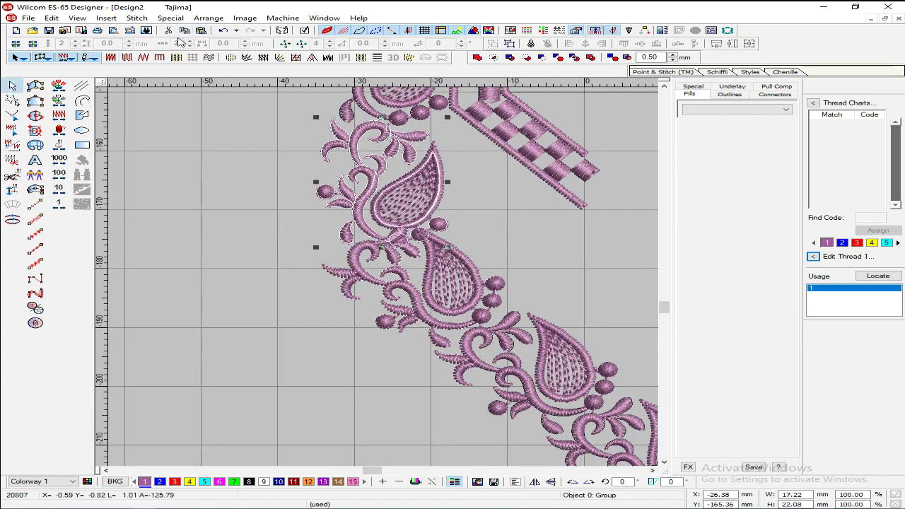
pyautogui.press('Escape')
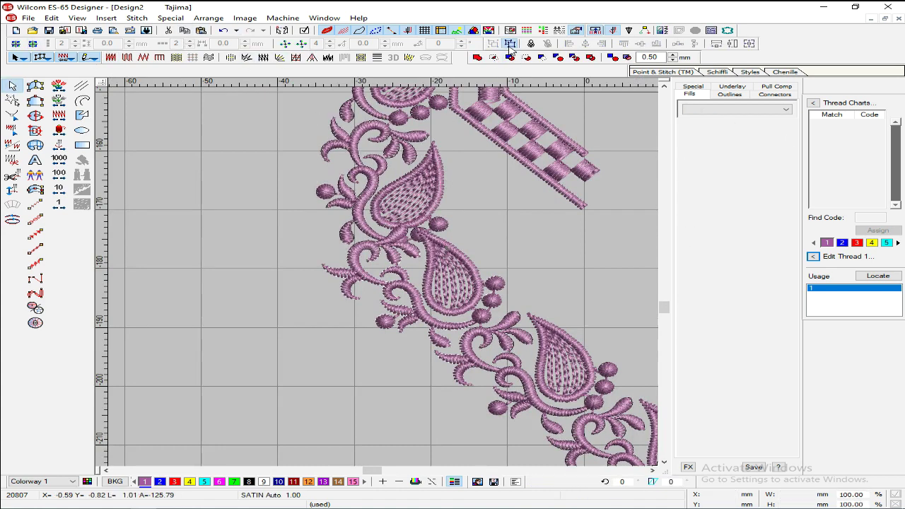
pyautogui.click(424, 181)
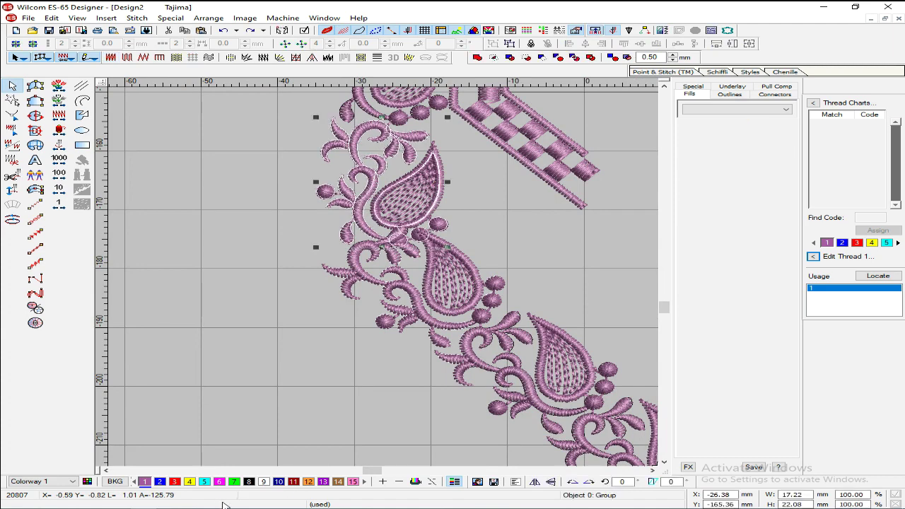
pyautogui.click(190, 482)
pyautogui.press('Escape')
pyautogui.press('z')
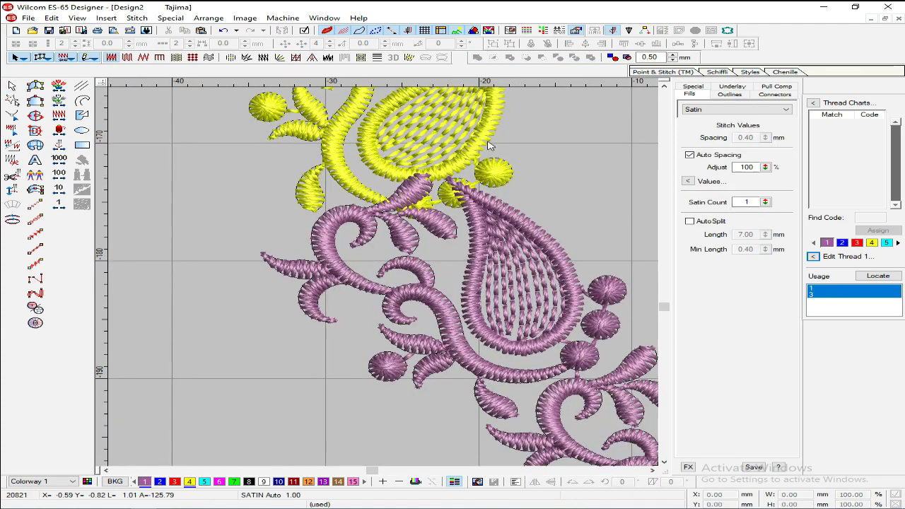
pyautogui.hotkey('shift', 'z')
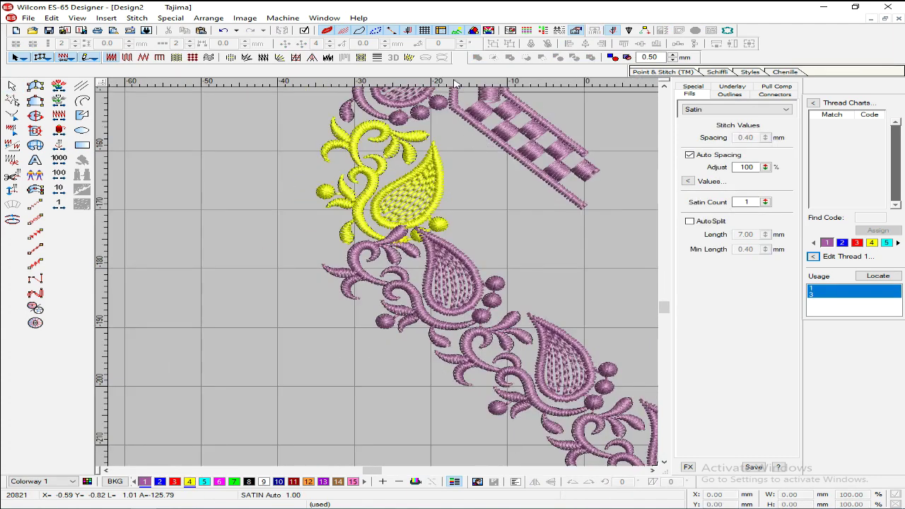
# Step: Ungroup the yellow motif and delete its three round dots where it overlaps the rotated motifs
pyautogui.click(441, 225)
pyautogui.press('Escape')
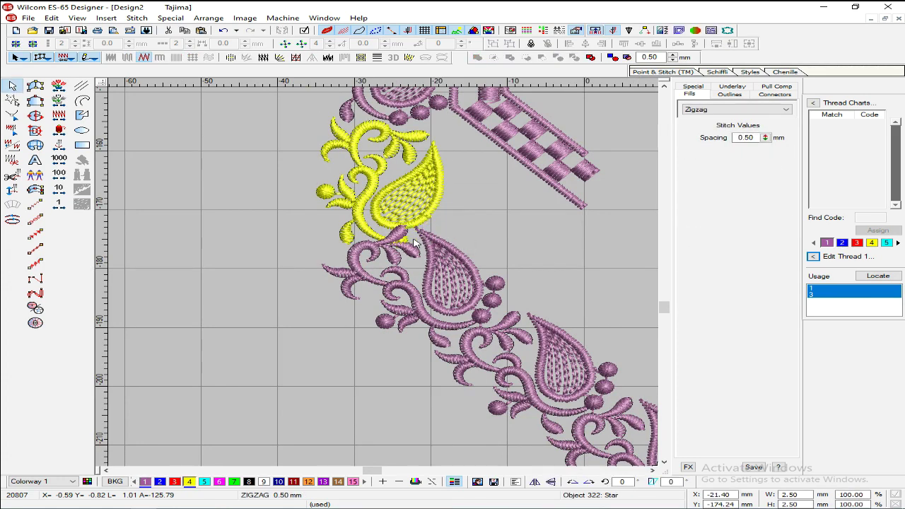
pyautogui.press('b')
pyautogui.click(498, 303)
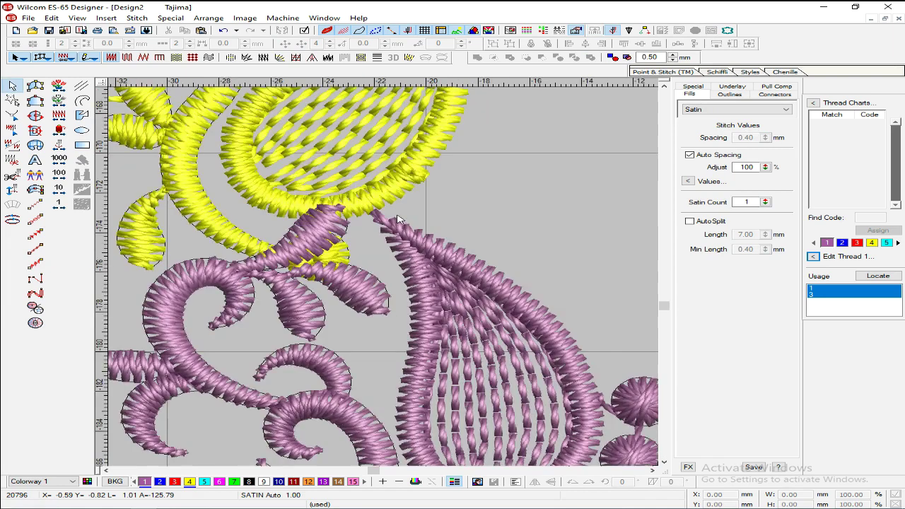
pyautogui.click(349, 255)
# Step: Reshape the yellow motif's curved satin stem, shortening its lower end where it meets the first rotated motif
pyautogui.click(271, 244)
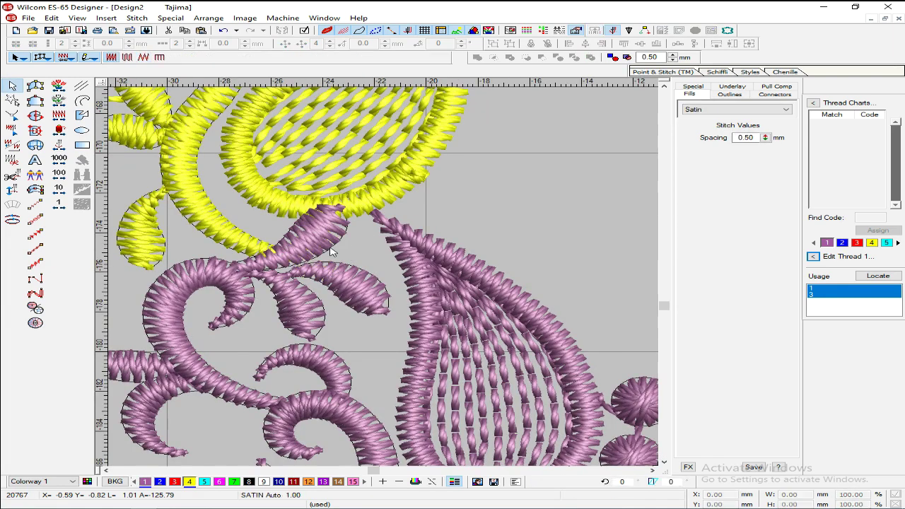
pyautogui.press('h')
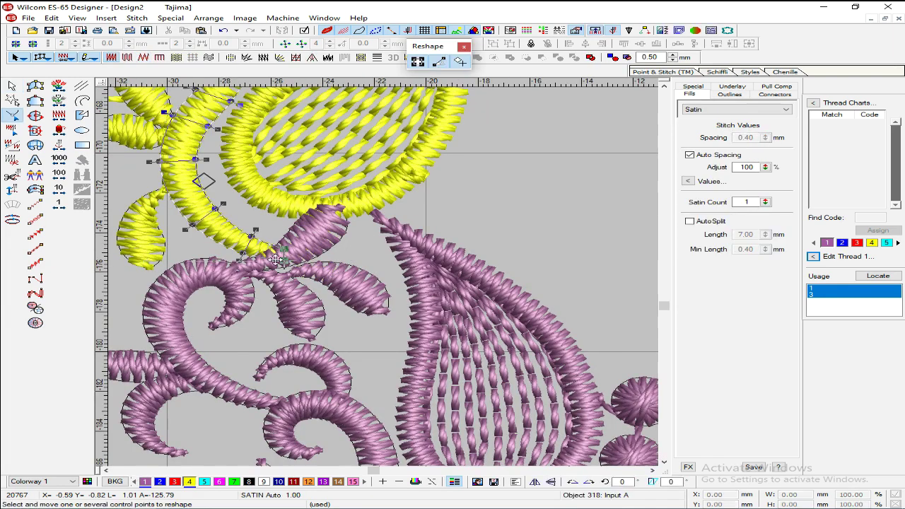
pyautogui.scroll(3, 276, 255)
pyautogui.moveTo(463, 270); pyautogui.dragTo(423, 257)
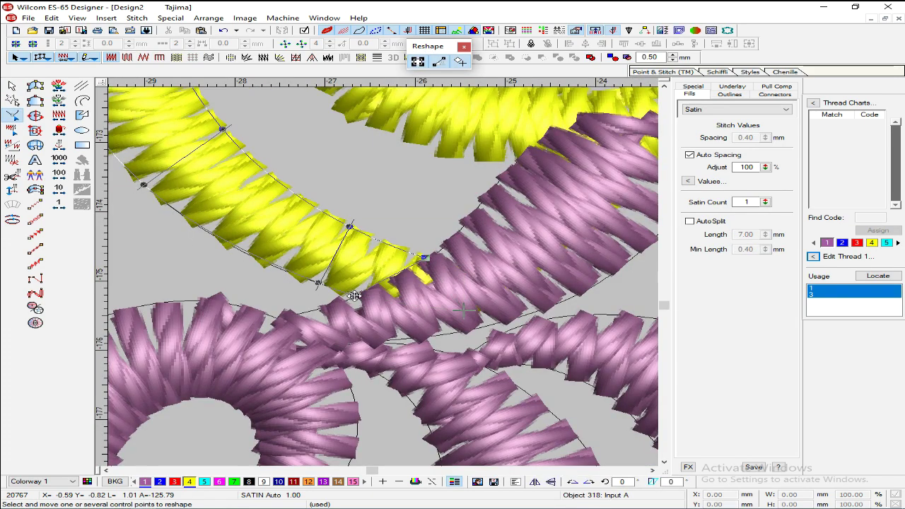
pyautogui.scroll(-2, 389, 283)
pyautogui.scroll(-3, 392, 281)
pyautogui.press('Escape')
pyautogui.scroll(-4, 430, 259)
pyautogui.scroll(2, 396, 269)
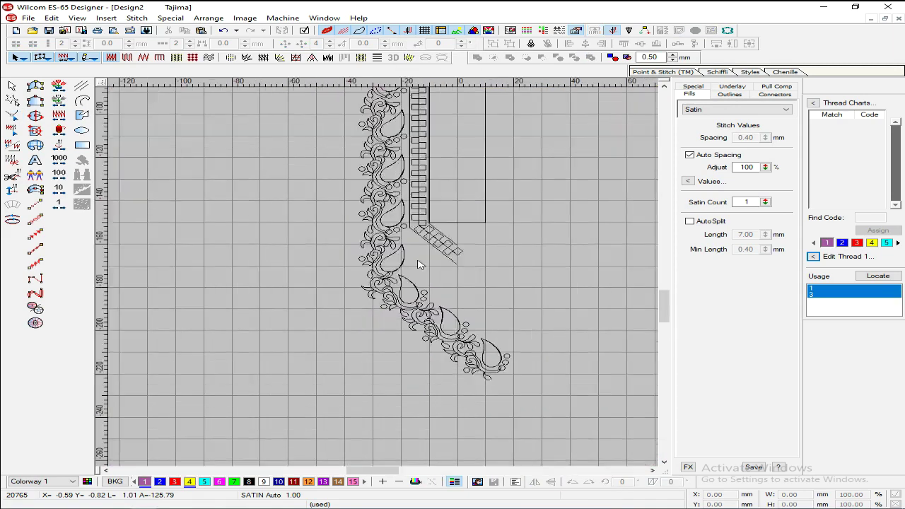
pyautogui.scroll(3, 425, 265)
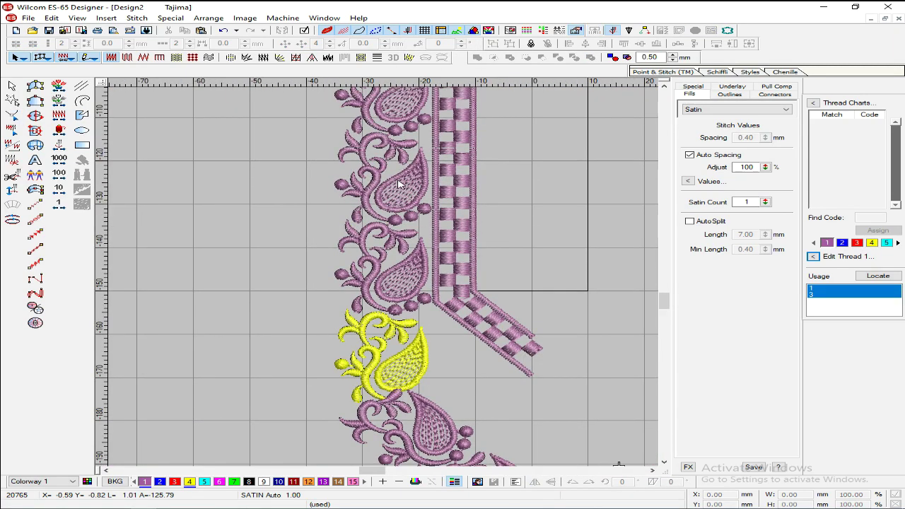
pyautogui.click(399, 184)
pyautogui.click(190, 483)
pyautogui.press('Escape')
pyautogui.scroll(-2, 288, 366)
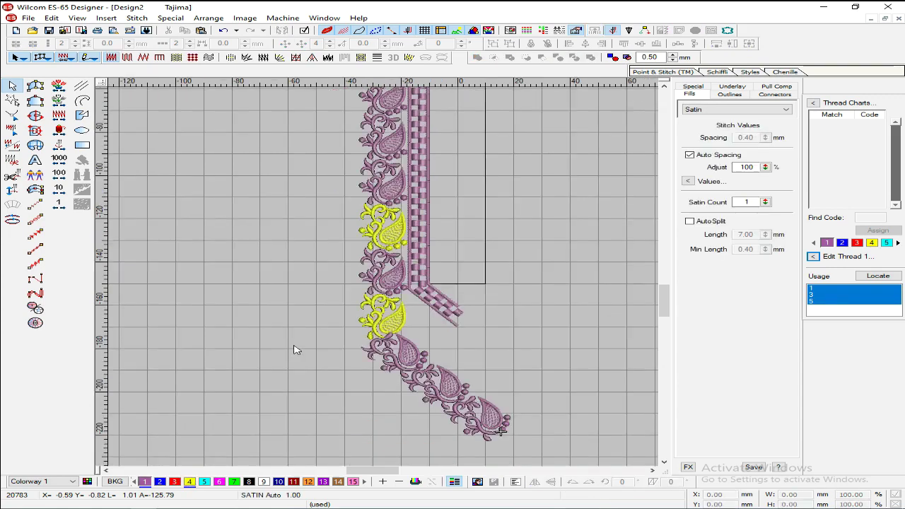
pyautogui.scroll(1, 331, 320)
pyautogui.hotkey('ctrl', 'z')
pyautogui.hotkey('ctrl', 'z')
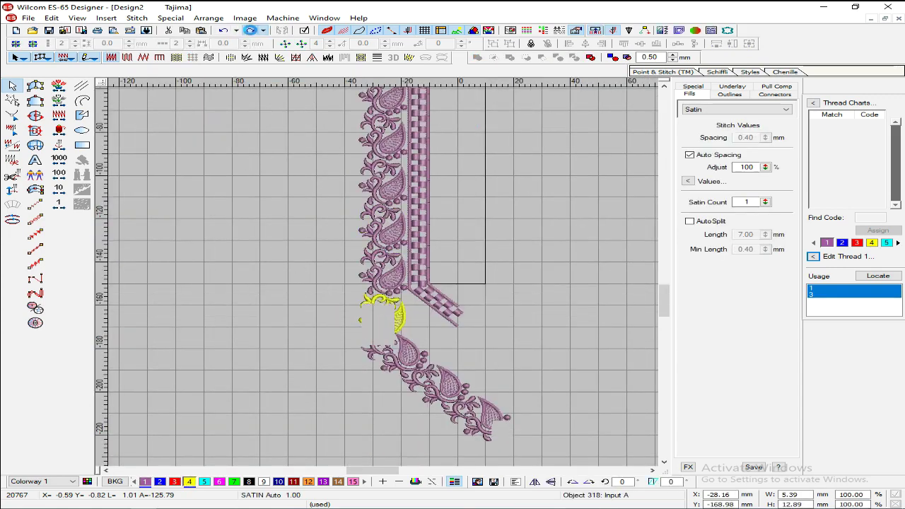
# Step: Select all parts of the trimmed yellow motif at the corner and recolour them with thread colour 1
pyautogui.press('z')
pyautogui.press('c')
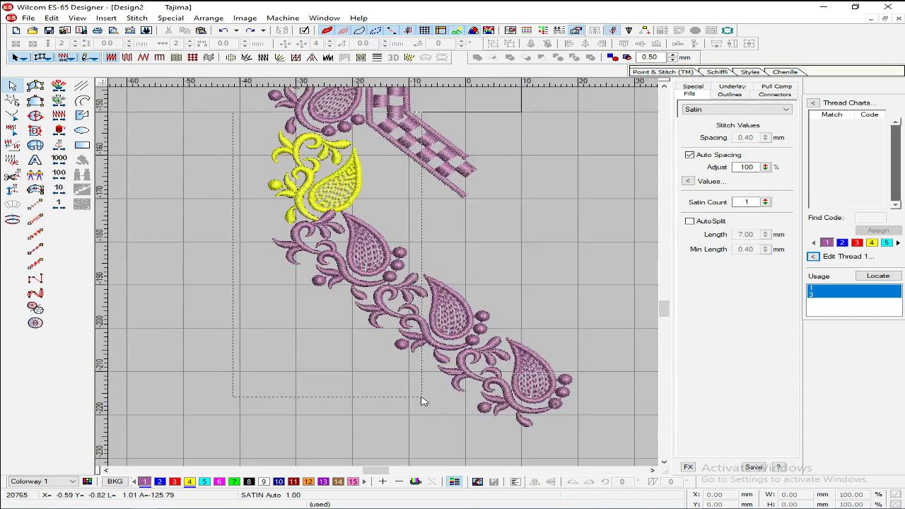
pyautogui.hotkey('ctrl', 'z')
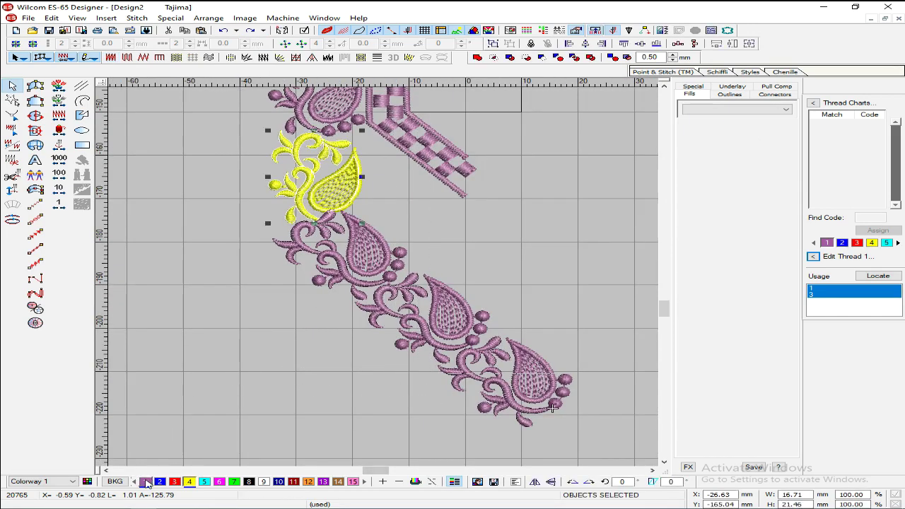
pyautogui.click(147, 483)
pyautogui.click(387, 225)
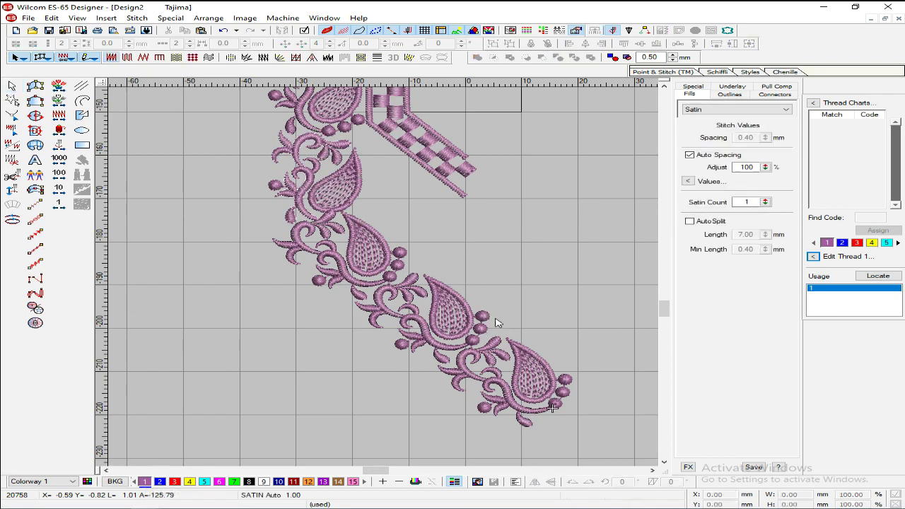
# Step: Select the entire paisley chain, including the rotated motifs, and move it up until its diagonal part sits just outside the checkered border
pyautogui.click(531, 363)
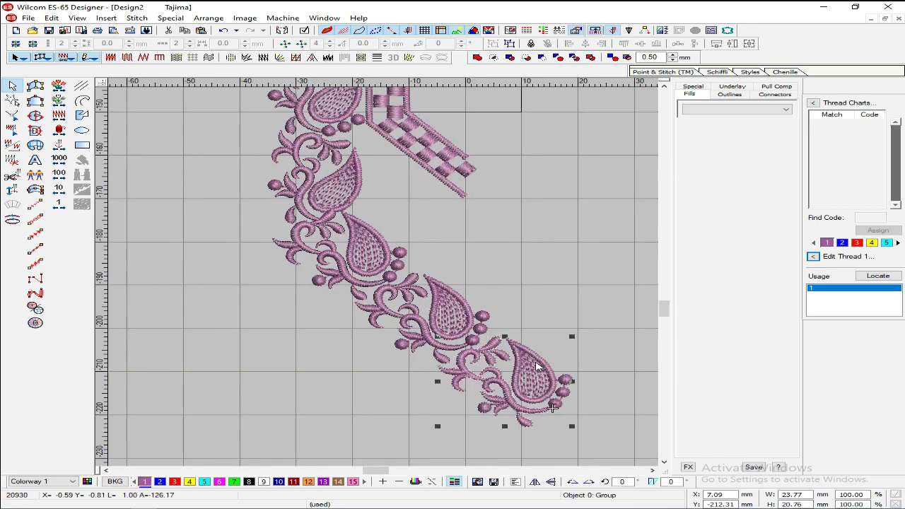
pyautogui.click(575, 304)
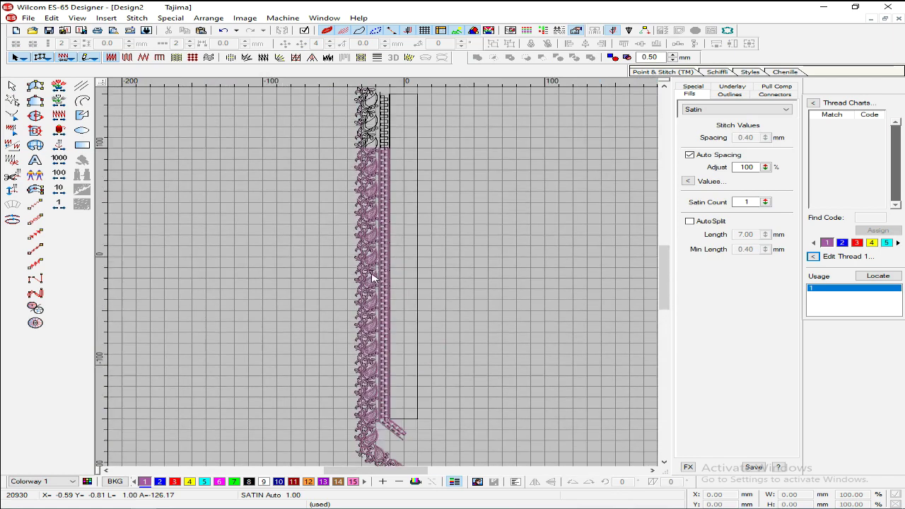
pyautogui.scroll(3, 372, 274)
pyautogui.moveTo(316, 225); pyautogui.dragTo(401, 422)
pyautogui.scroll(1, 386, 396)
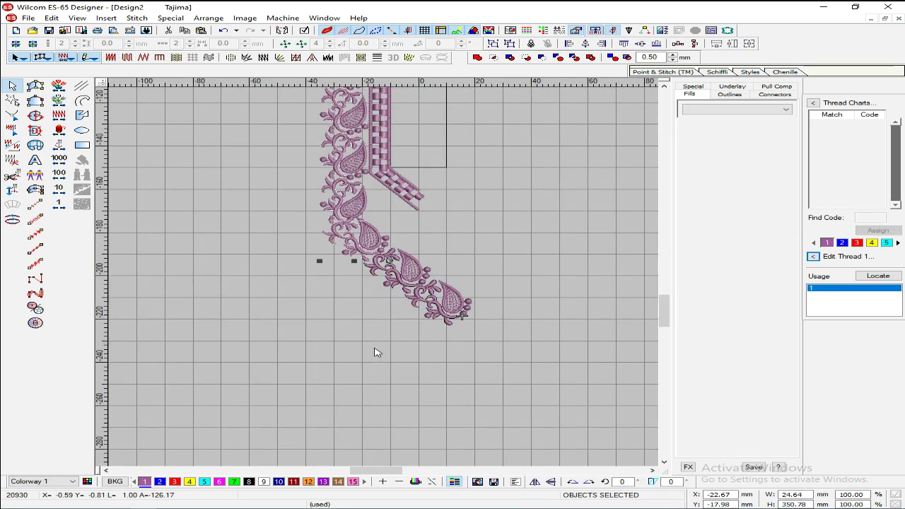
pyautogui.keyDown('ctrl'); pyautogui.click(406, 276); pyautogui.keyUp('ctrl')
pyautogui.keyDown('ctrl'); pyautogui.click(433, 302); pyautogui.keyUp('ctrl')
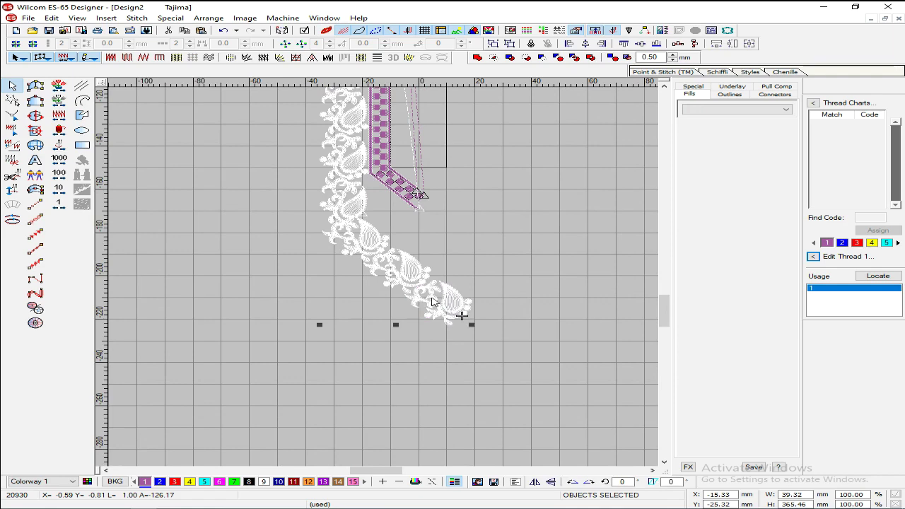
pyautogui.scroll(-1, 433, 302)
pyautogui.moveTo(433, 302); pyautogui.dragTo(434, 302)
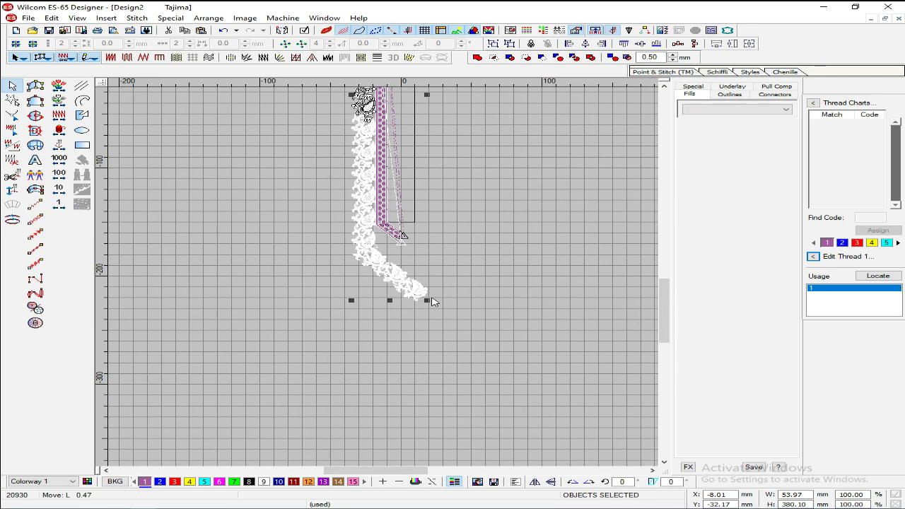
pyautogui.press('b')
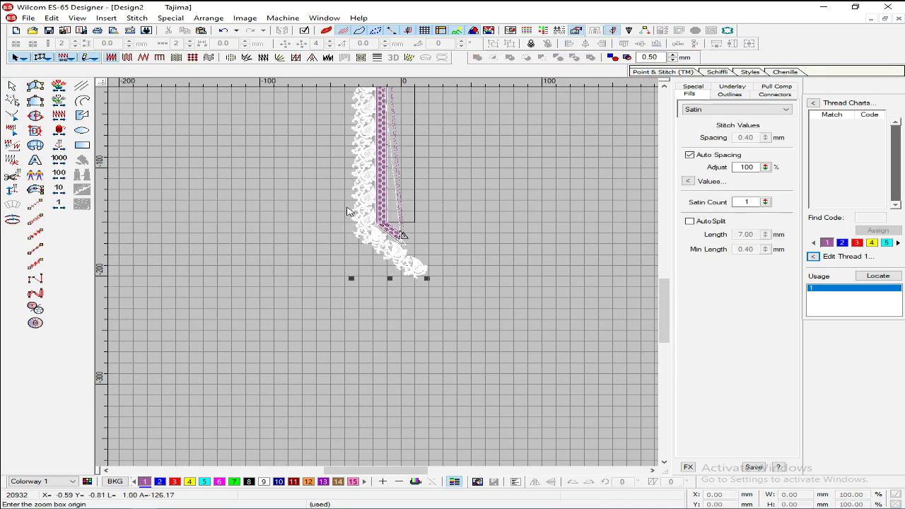
pyautogui.click(434, 276)
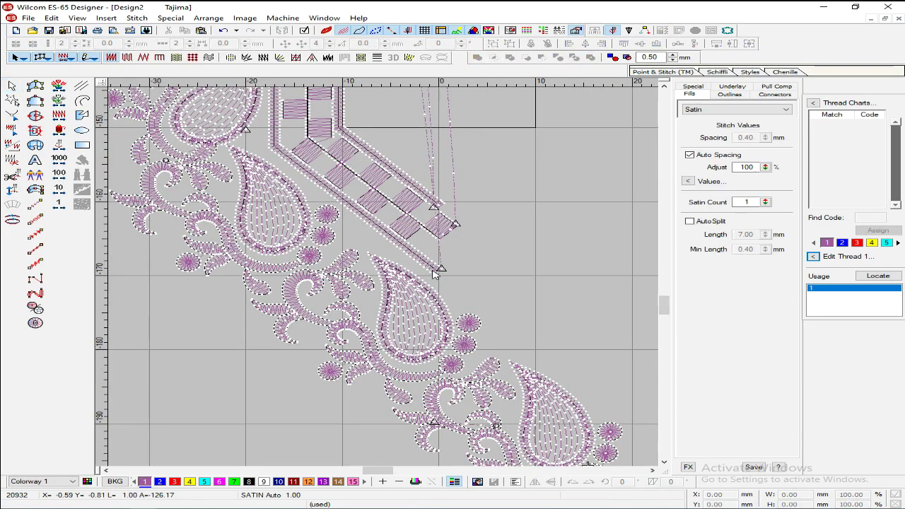
# Step: Ungroup the last paisley motif of the diagonal chain and delete its parts beyond the vertical zero line, keeping the starting curl and two leaves
pyautogui.scroll(-3, 497, 251)
pyautogui.scroll(1, 497, 251)
pyautogui.click(483, 295)
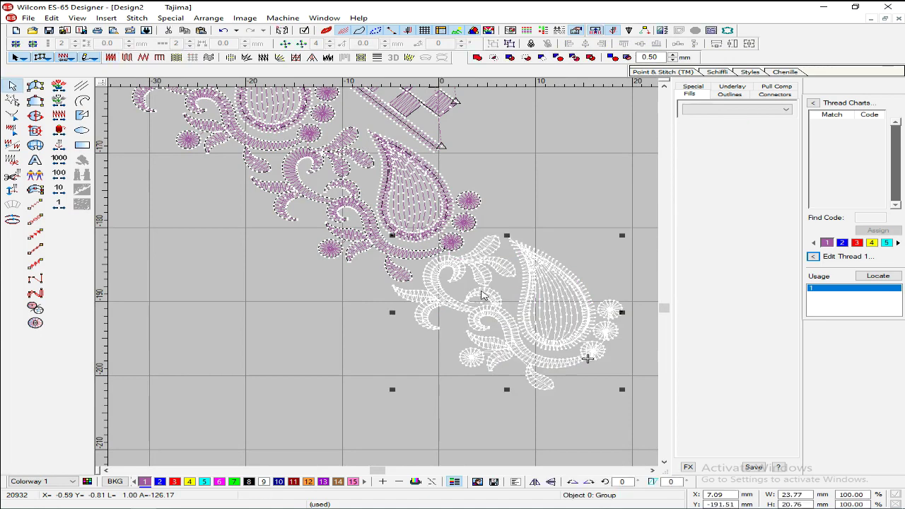
pyautogui.press('Escape')
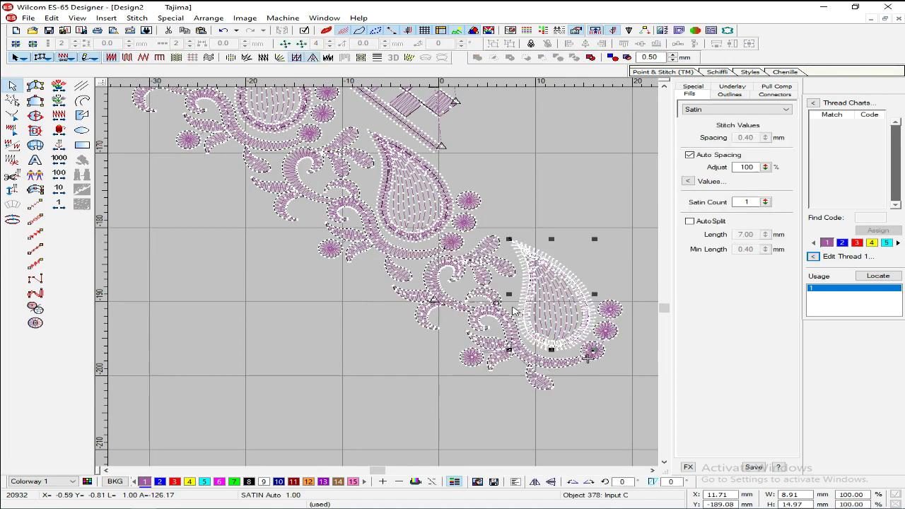
pyautogui.moveTo(630, 193); pyautogui.dragTo(460, 407)
pyautogui.press('Delete')
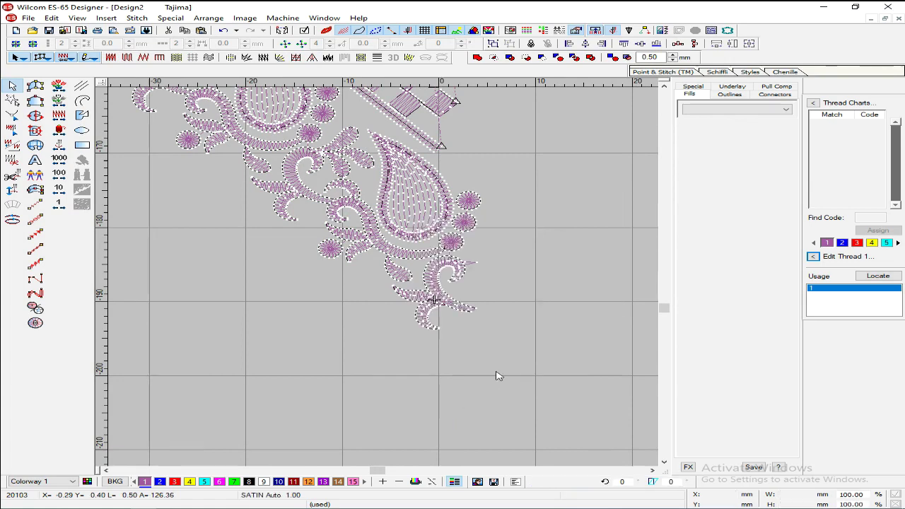
# Step: Ungroup the second-to-last paisley motif and delete its three round dots beside the drop
pyautogui.click(468, 256)
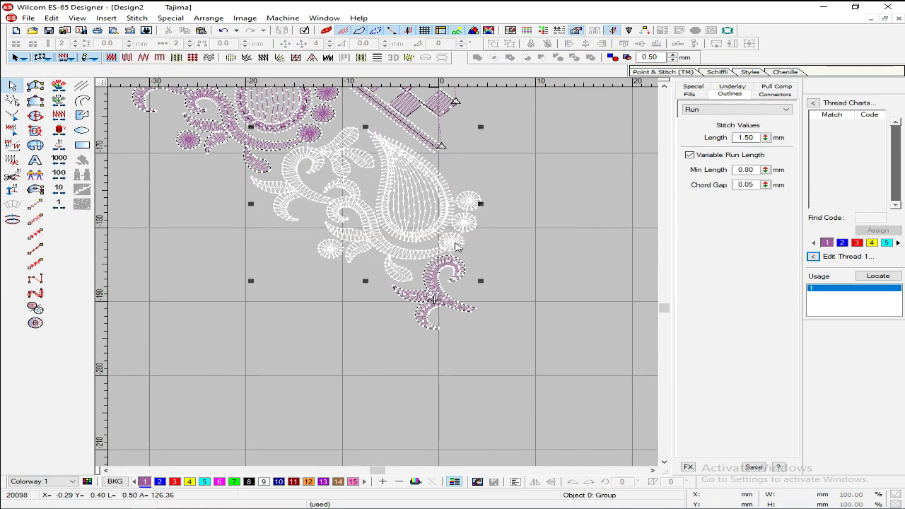
pyautogui.click(465, 241)
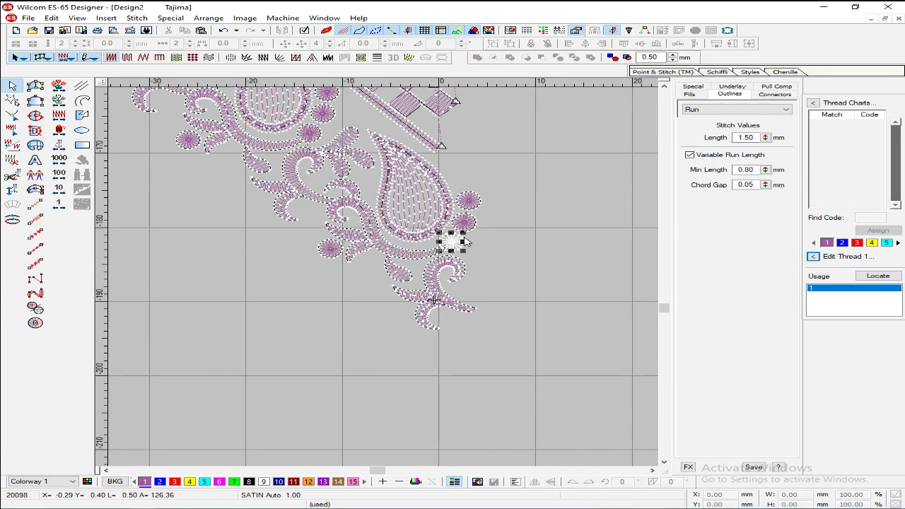
pyautogui.press('Delete')
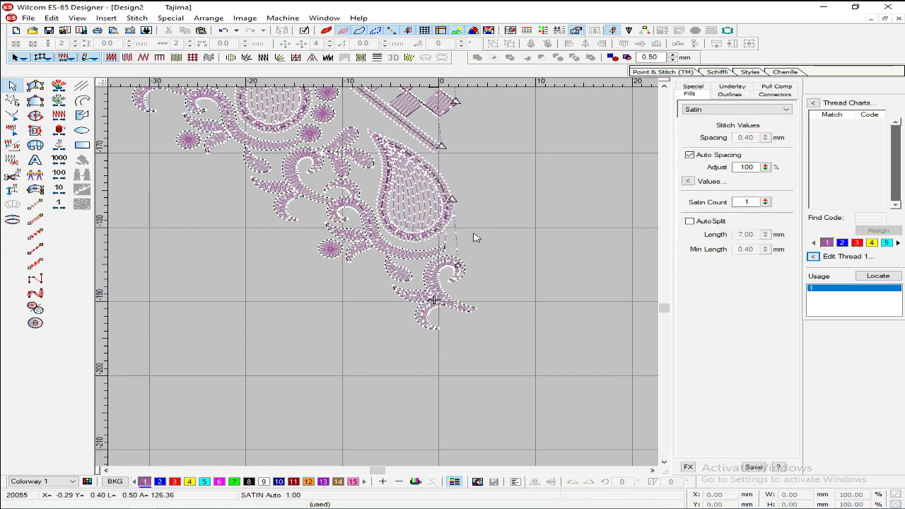
# Step: Select the remaining curl with its two leaves and move them about 0.8 mm left, closer to the motif above
pyautogui.press('z')
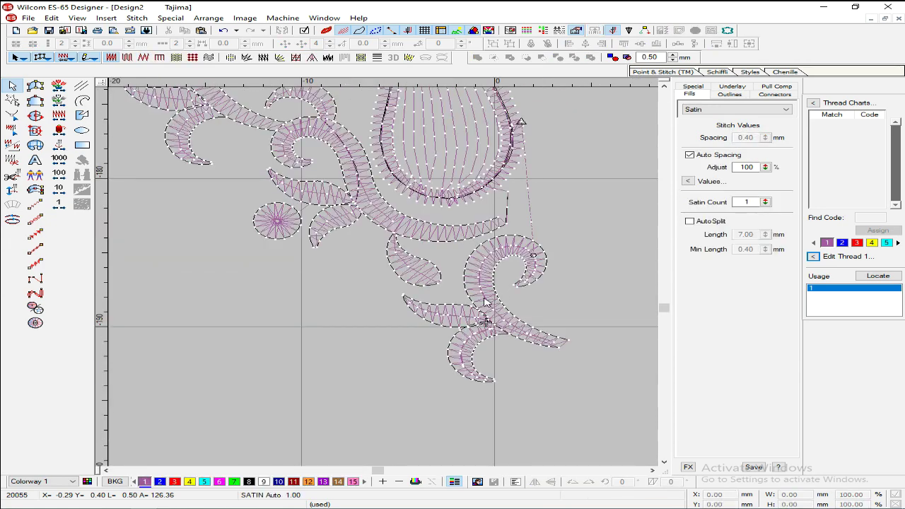
pyautogui.click(488, 303)
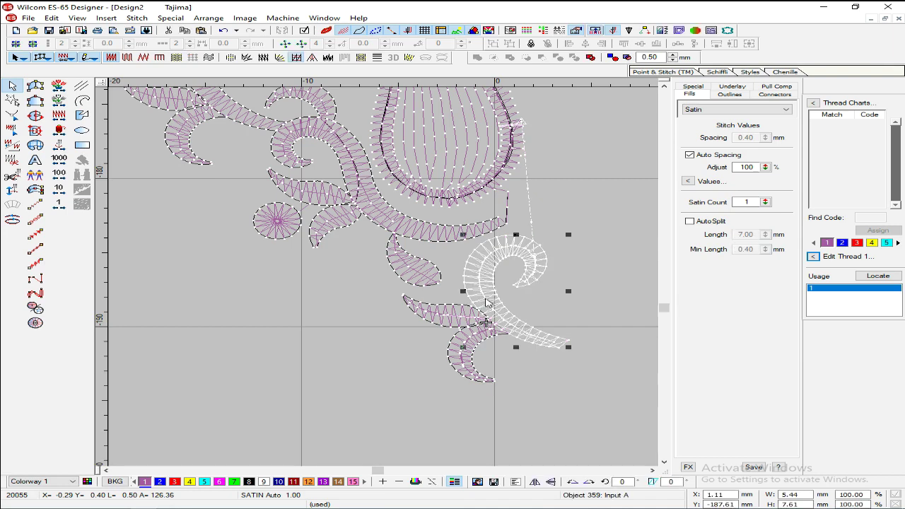
pyautogui.keyDown('ctrl'); pyautogui.click(453, 325); pyautogui.keyUp('ctrl')
pyautogui.keyDown('ctrl'); pyautogui.click(470, 347); pyautogui.keyUp('ctrl')
pyautogui.moveTo(506, 305); pyautogui.dragTo(471, 324)
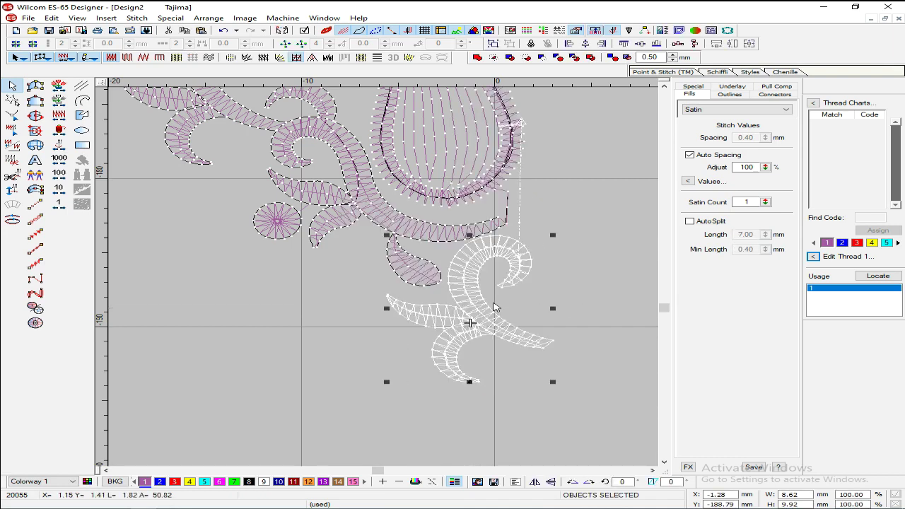
# Step: Reshape the curl's lower satin tail so that it ends flat at the vertical zero line, deleting the control points beyond
pyautogui.click(503, 324)
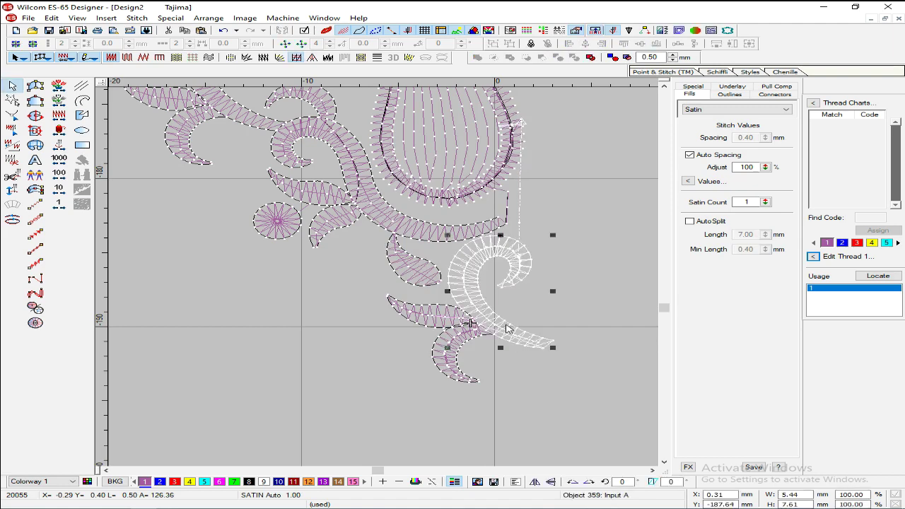
pyautogui.press('h')
pyautogui.press('b')
pyautogui.moveTo(562, 273); pyautogui.dragTo(460, 364)
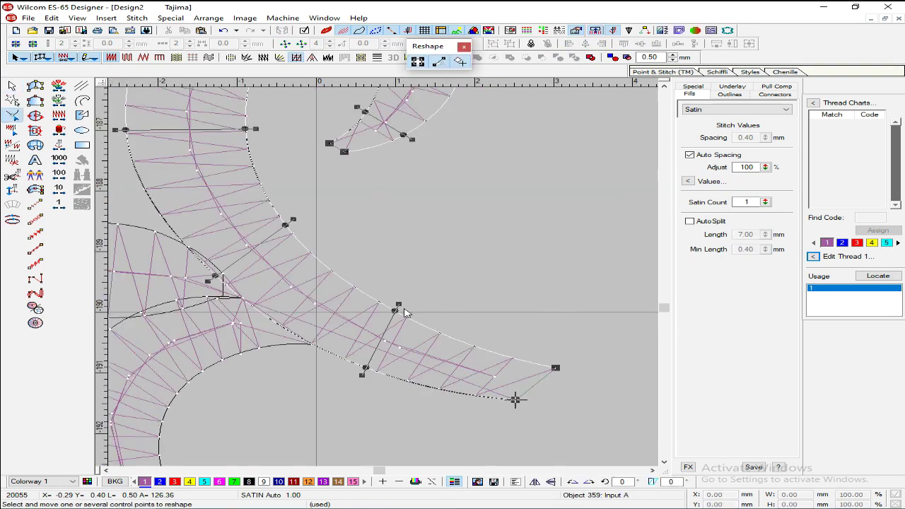
pyautogui.moveTo(398, 312); pyautogui.dragTo(317, 260)
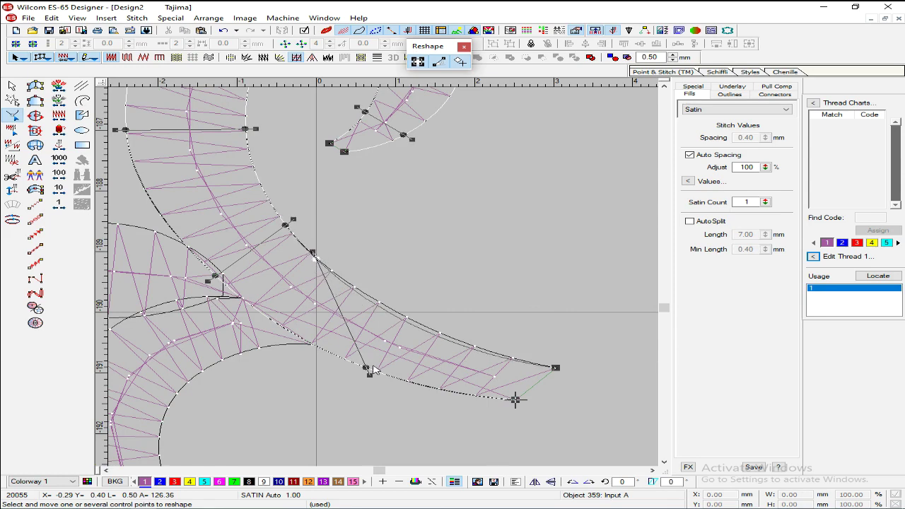
pyautogui.moveTo(369, 368); pyautogui.dragTo(316, 347)
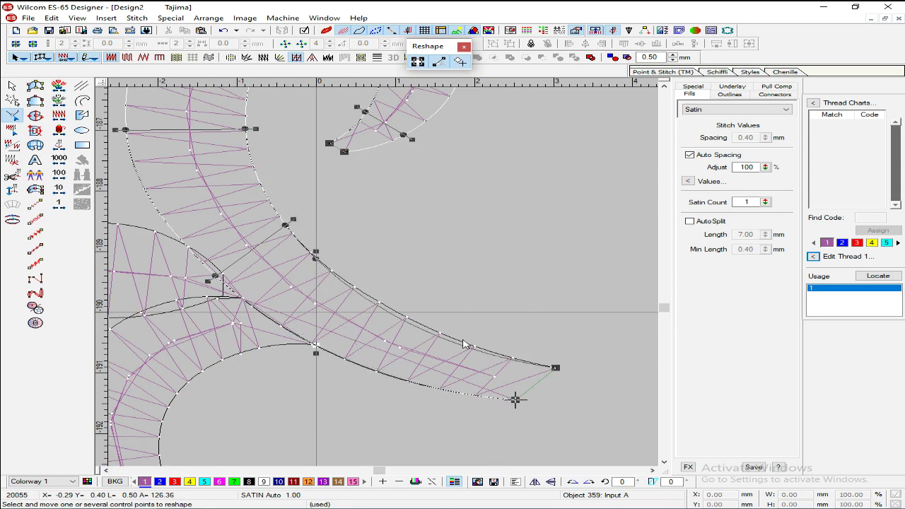
pyautogui.press('Delete')
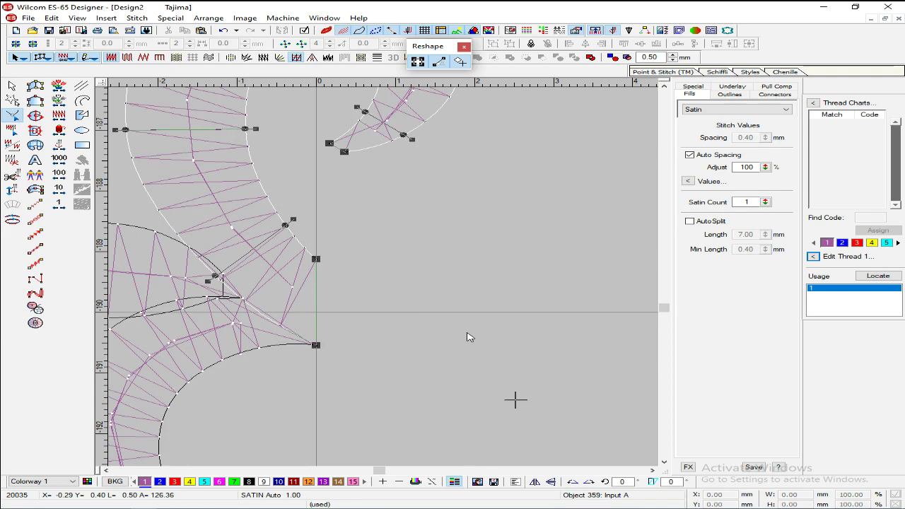
pyautogui.scroll(10, 472, 339)
pyautogui.press('Escape')
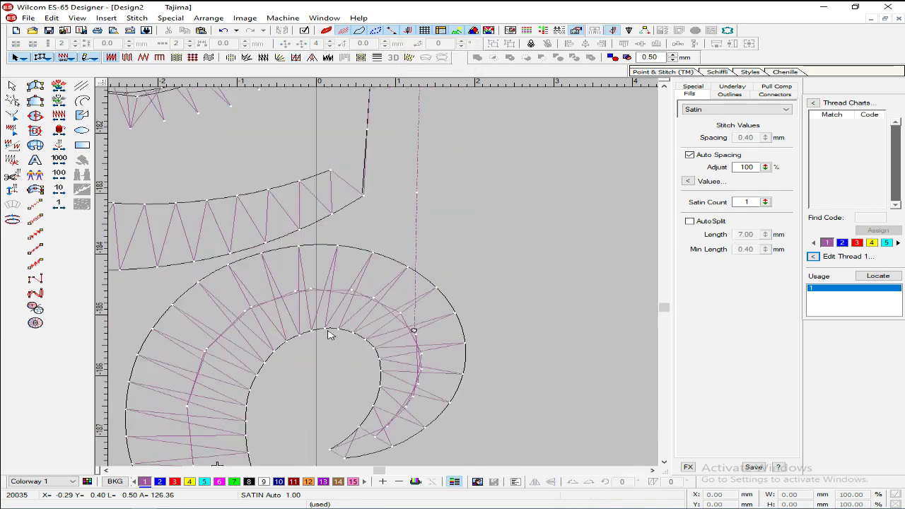
# Step: Reshape the curl's upper hook to end flat at the vertical zero line, deleting the control points beyond it
pyautogui.click(329, 337)
pyautogui.press('h')
pyautogui.moveTo(335, 328); pyautogui.dragTo(315, 330)
pyautogui.moveTo(337, 246); pyautogui.dragTo(316, 245)
pyautogui.moveTo(320, 326); pyautogui.dragTo(320, 327)
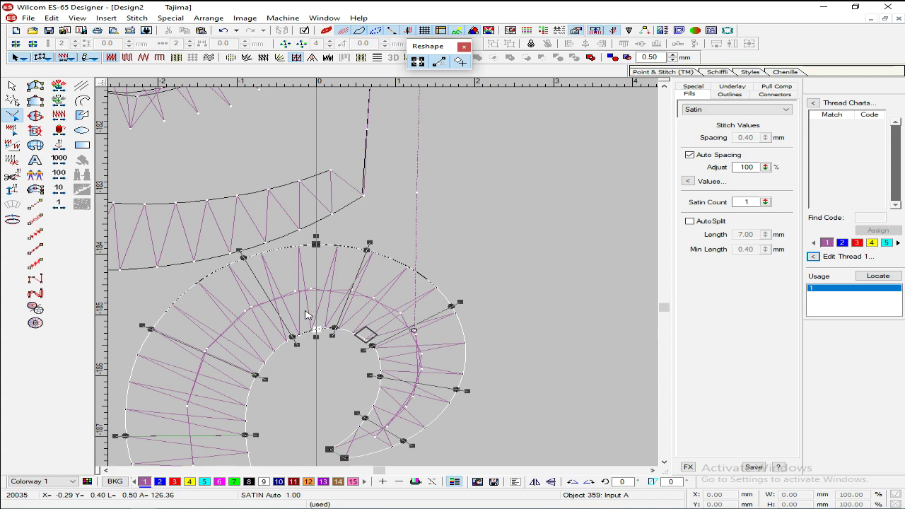
pyautogui.moveTo(534, 183); pyautogui.dragTo(328, 366)
pyautogui.press('Delete')
pyautogui.scroll(-2, 481, 372)
pyautogui.moveTo(485, 392); pyautogui.dragTo(322, 272)
pyautogui.scroll(1, 376, 162)
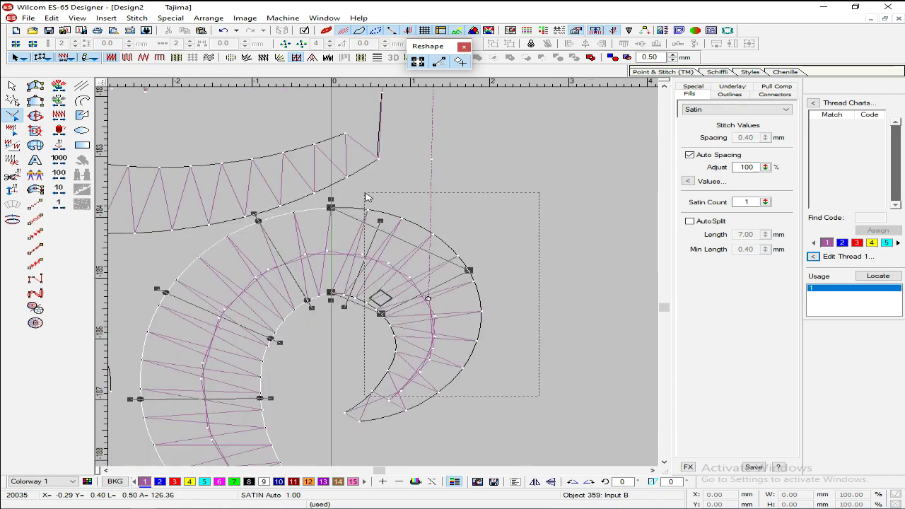
pyautogui.press('Delete')
pyautogui.press('Return')
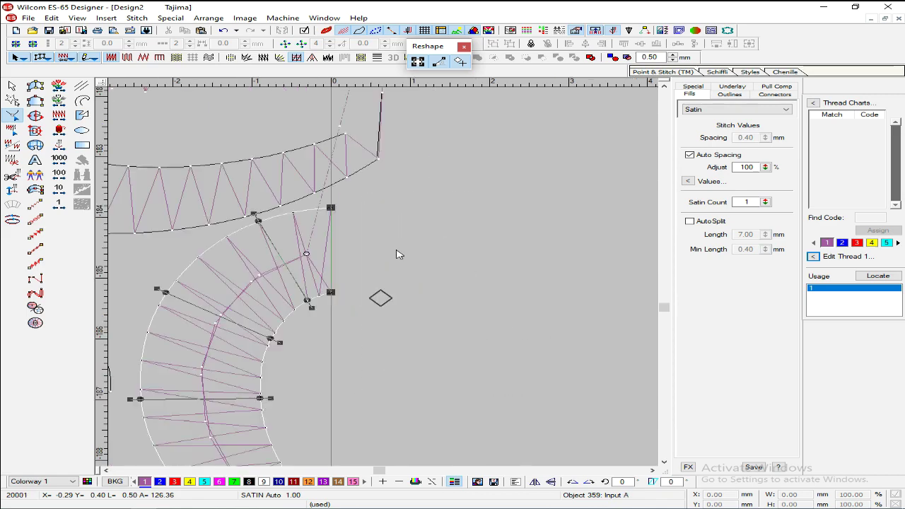
pyautogui.press('Escape')
# Step: Delete the run-stitch object that sticks out past the end of the long satin stem above the curl
pyautogui.hotkey('shift', 'z')
pyautogui.scroll(2, 389, 285)
pyautogui.press('z')
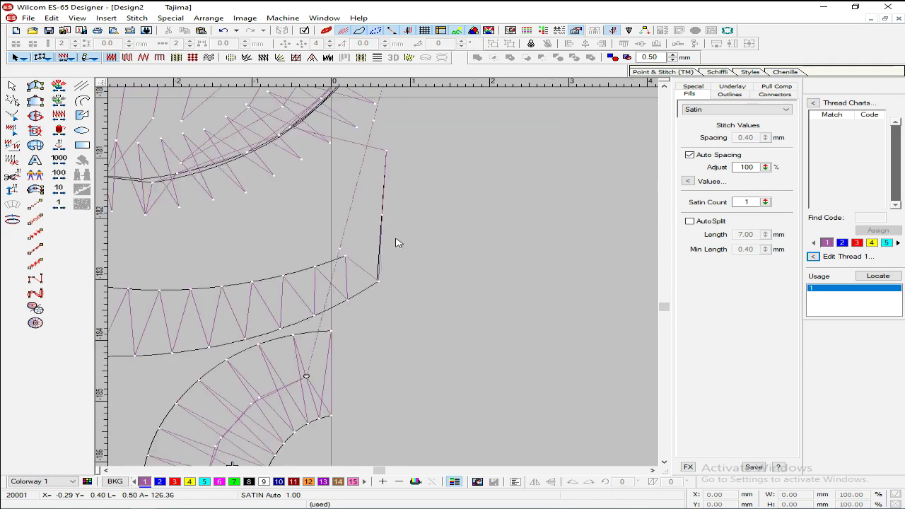
pyautogui.press('Escape')
pyautogui.click(383, 225)
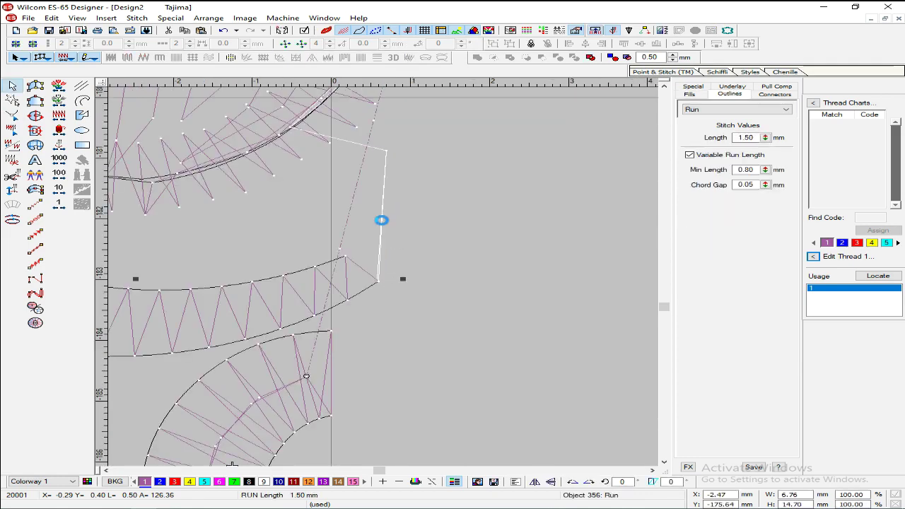
pyautogui.press('Delete')
# Step: Reshape the long satin stem below the paisley drop so that its end lies flat on the vertical zero line
pyautogui.click(336, 264)
pyautogui.press('h')
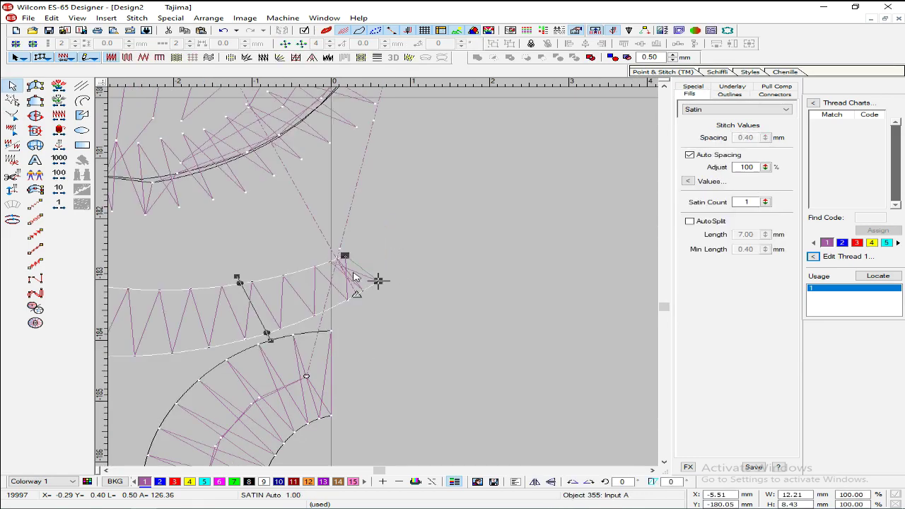
pyautogui.moveTo(379, 280); pyautogui.dragTo(378, 281)
pyautogui.click(332, 310)
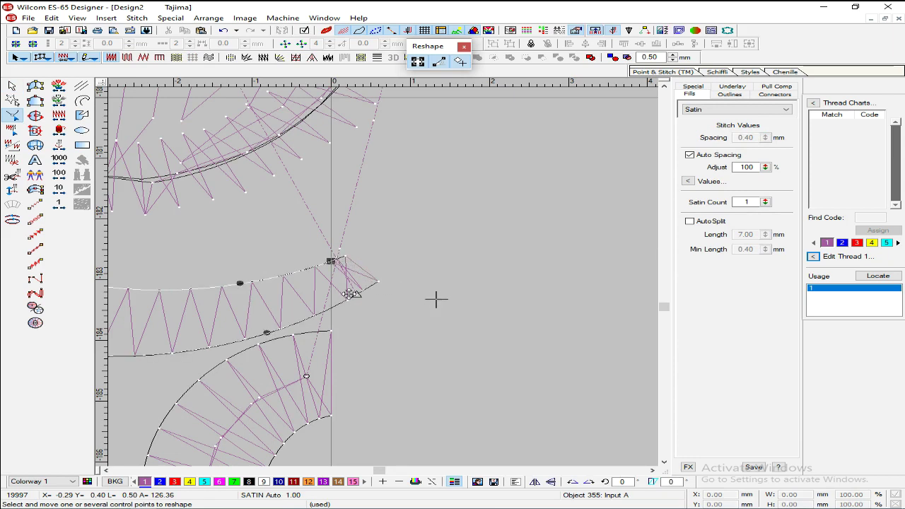
pyautogui.moveTo(334, 307); pyautogui.dragTo(331, 309)
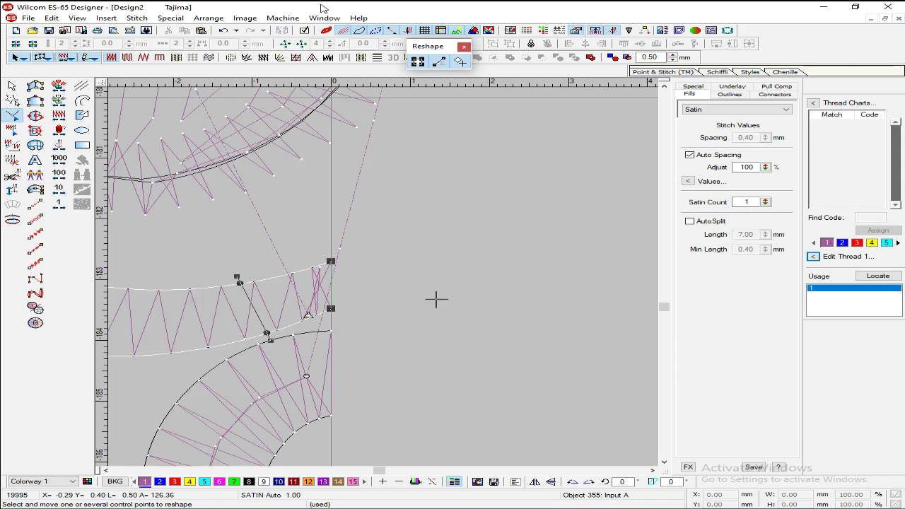
pyautogui.press('Escape')
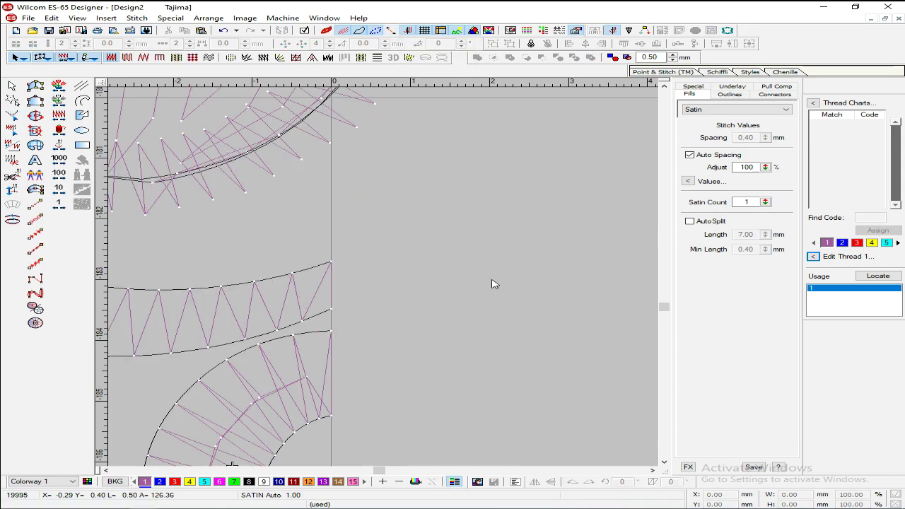
# Step: Try to narrow the whole lowest paisley drop towards the vertical zero line
pyautogui.hotkey('shift', 'z')
pyautogui.hotkey('shift', 'z')
pyautogui.scroll(3, 382, 285)
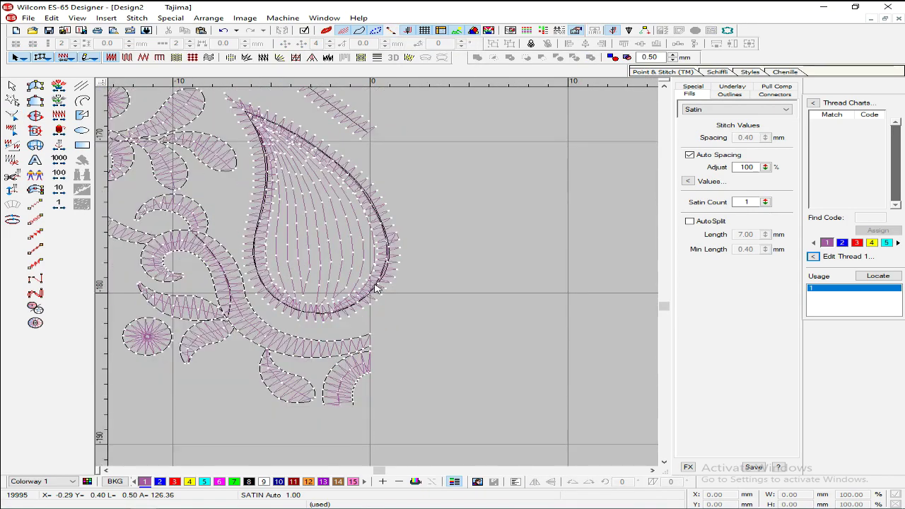
pyautogui.hotkey('shift', 'z')
pyautogui.press('z')
pyautogui.click(366, 258)
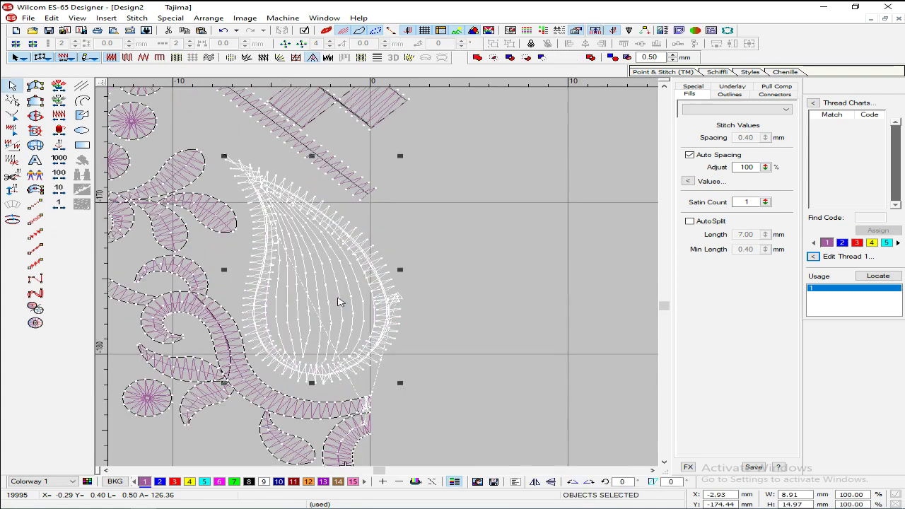
pyautogui.moveTo(401, 269); pyautogui.dragTo(376, 269)
pyautogui.hotkey('ctrl', 'z')
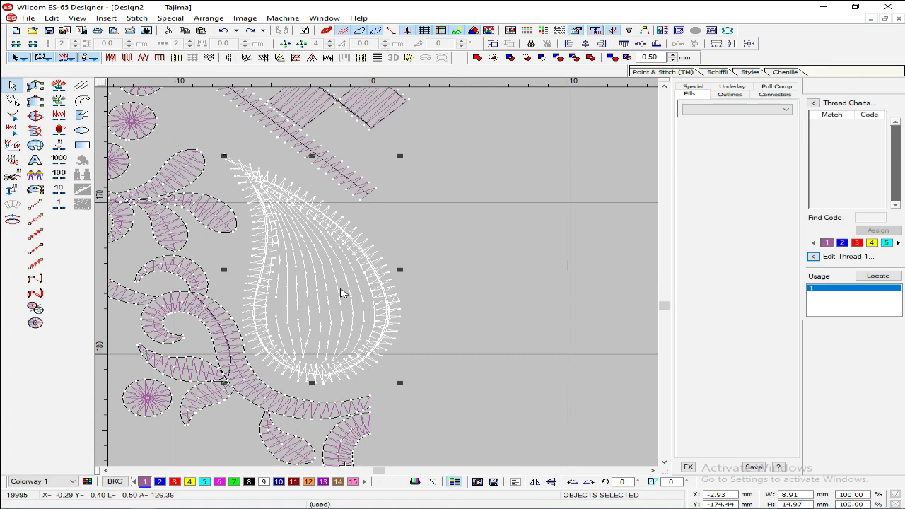
# Step: Reshape the lowest paisley drop's contour fill to end flat along the vertical zero line and delete its surrounding satin border
pyautogui.press('h')
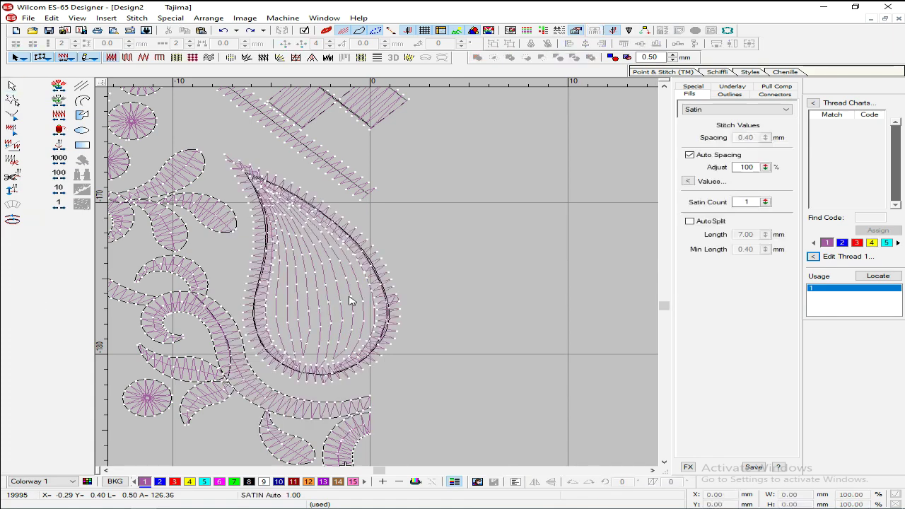
pyautogui.press('Escape')
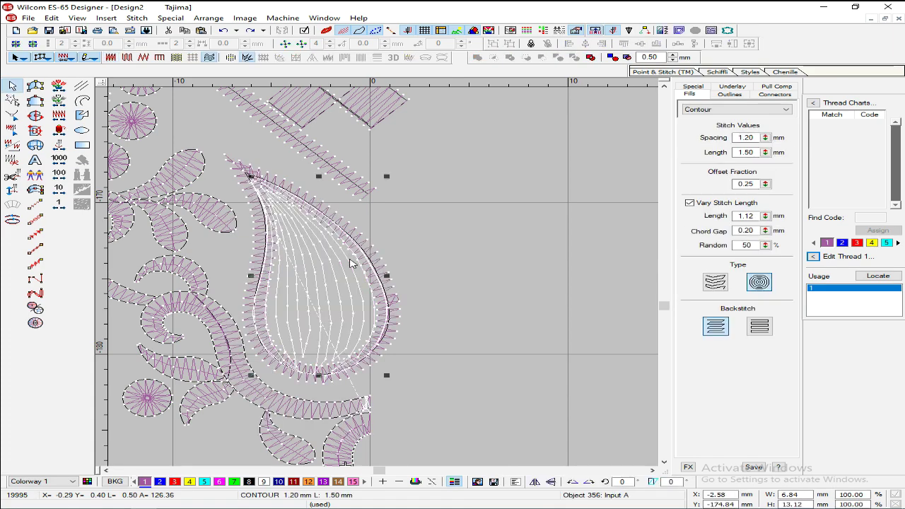
pyautogui.press('h')
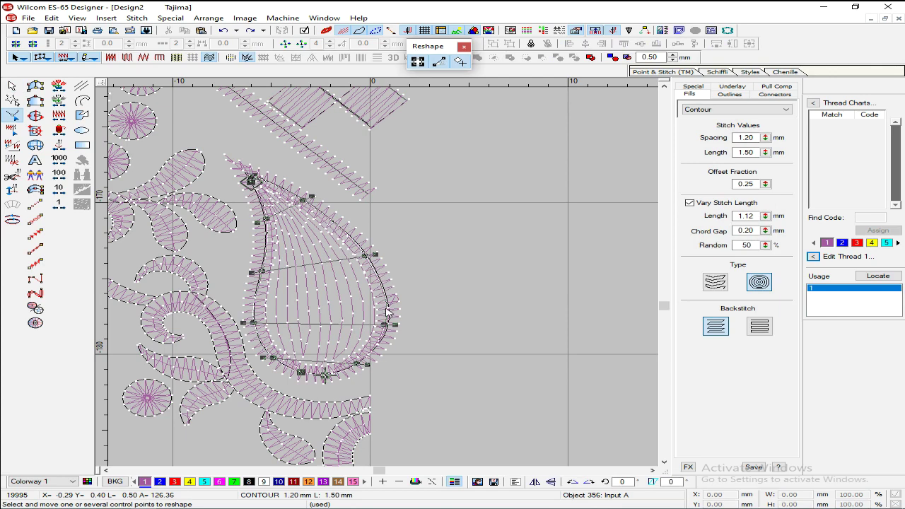
pyautogui.moveTo(369, 258); pyautogui.dragTo(369, 263)
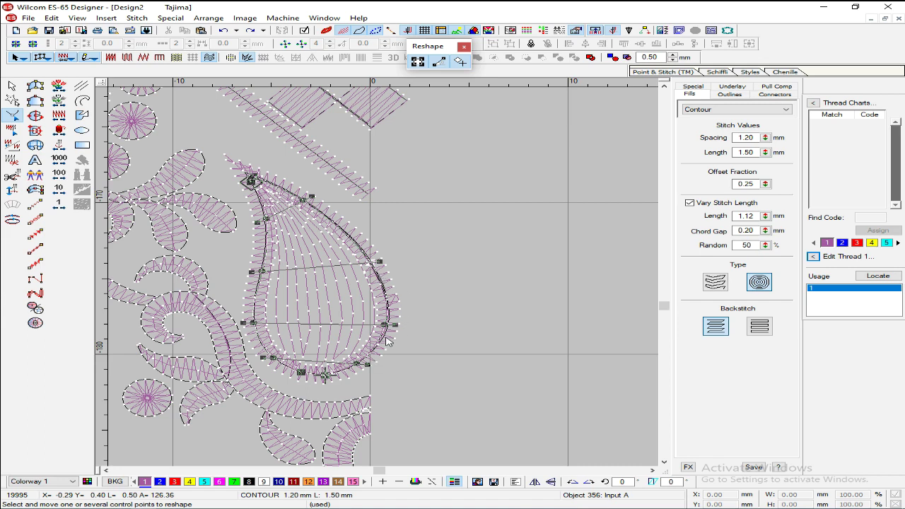
pyautogui.moveTo(386, 324); pyautogui.dragTo(369, 351)
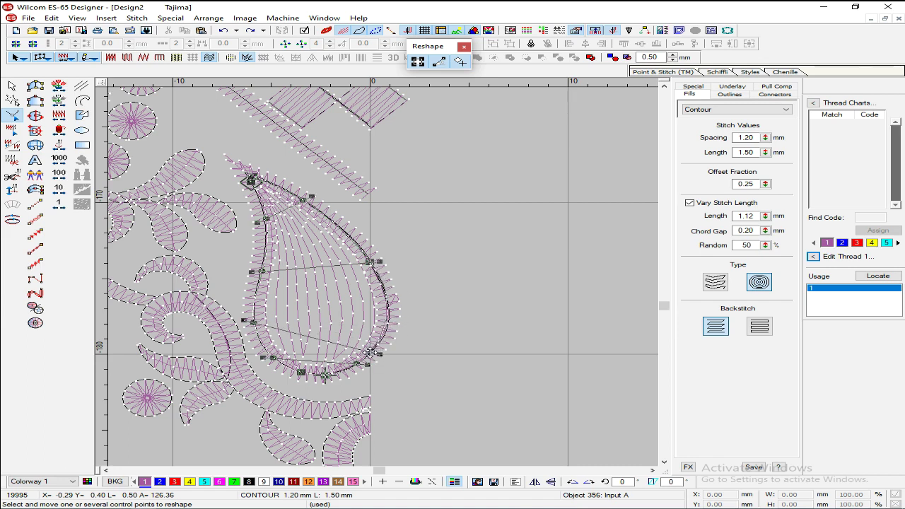
pyautogui.moveTo(370, 351); pyautogui.dragTo(379, 354)
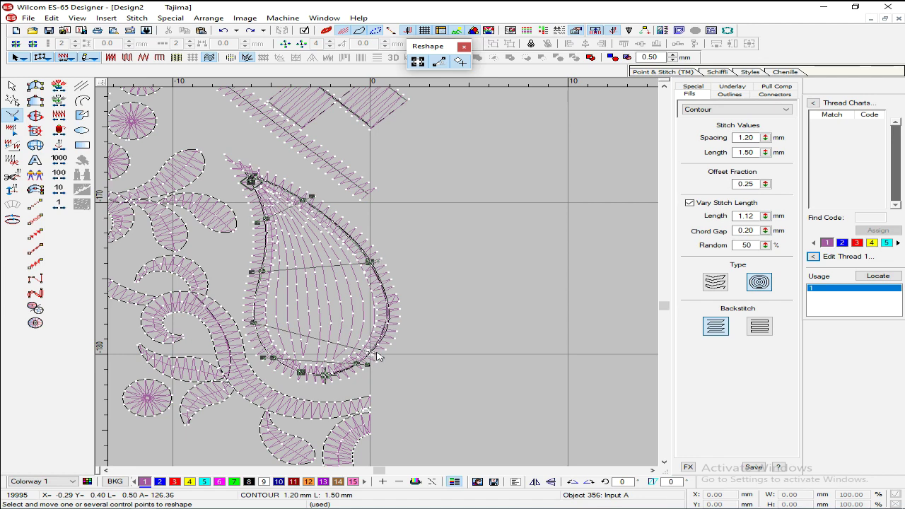
pyautogui.press('Escape')
pyautogui.click(403, 306)
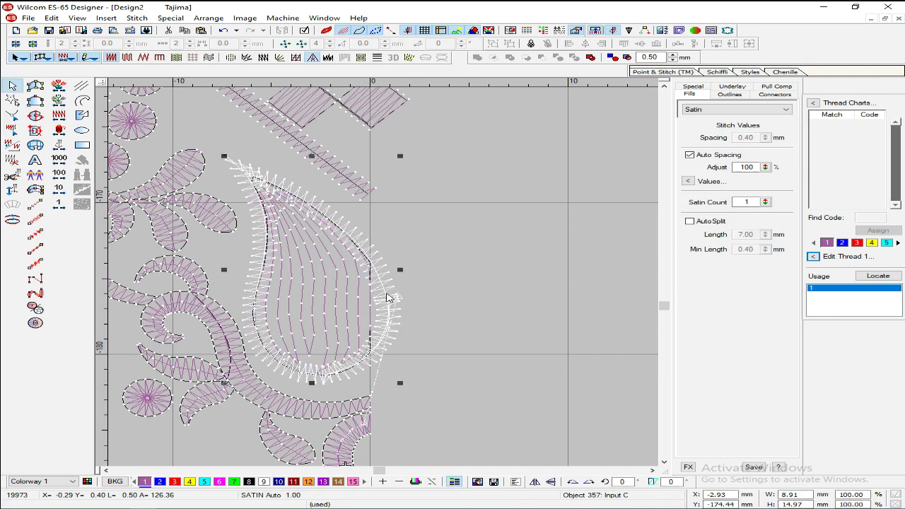
pyautogui.press('Delete')
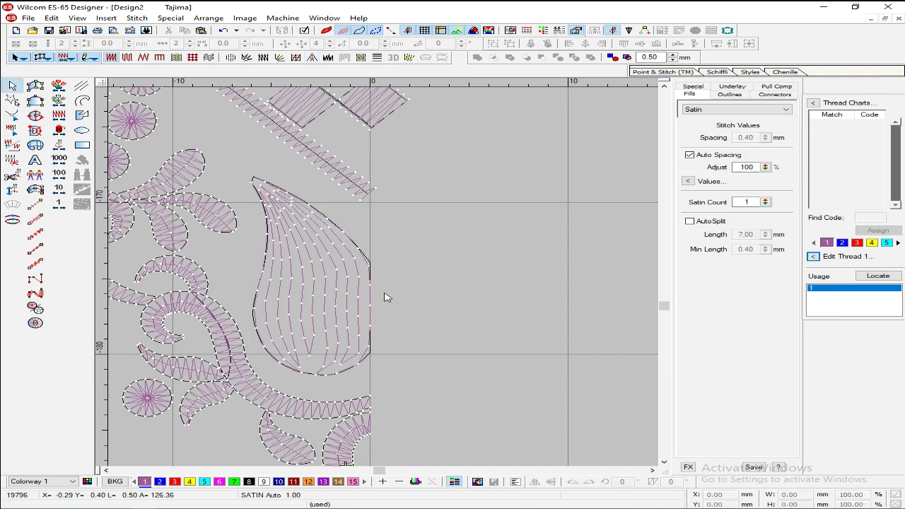
# Step: Digitize a 1.15 mm wide Input C satin border around the lowest paisley drop, leaving its flat edge on the vertical zero line open
pyautogui.click(35, 190)
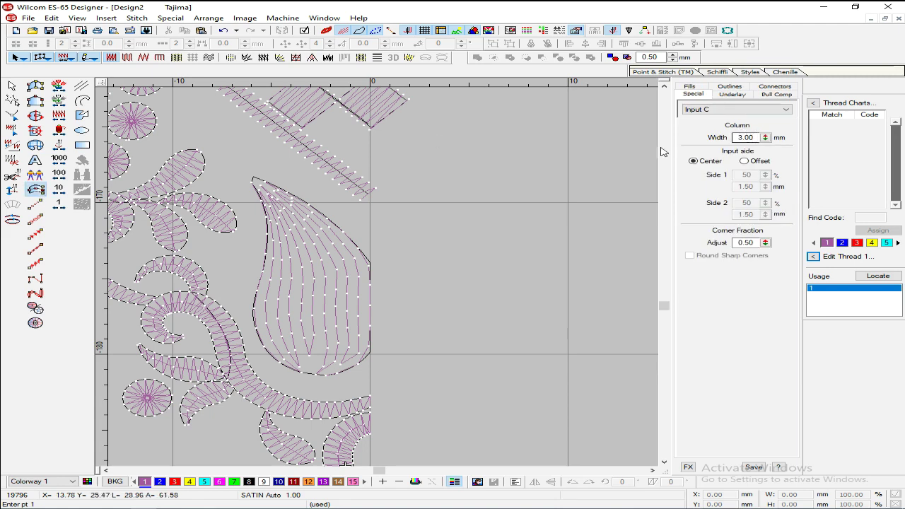
pyautogui.doubleClick(758, 138)
pyautogui.write('1.15')
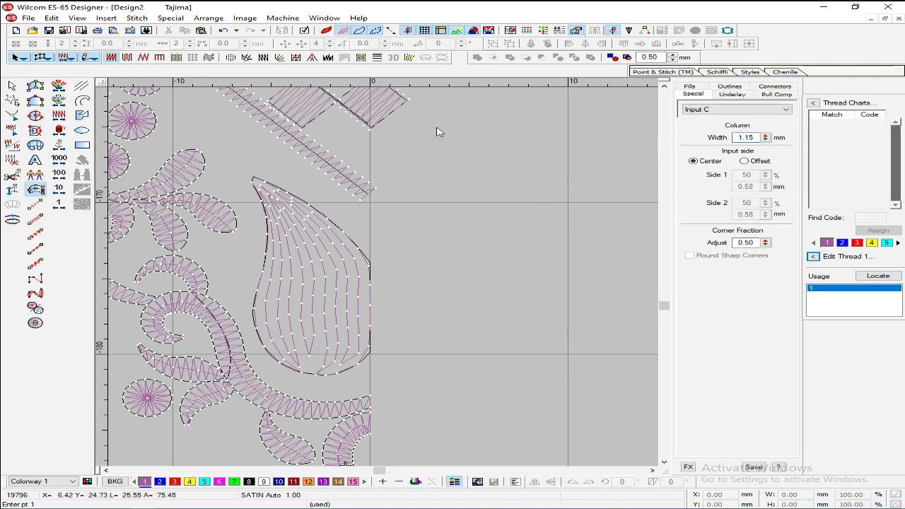
pyautogui.click(368, 262)
pyautogui.click(330, 220)
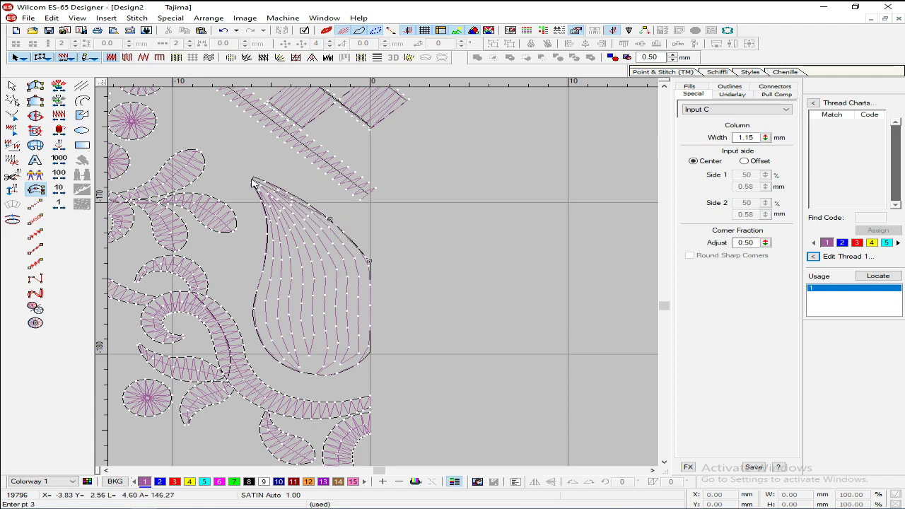
pyautogui.click(252, 178)
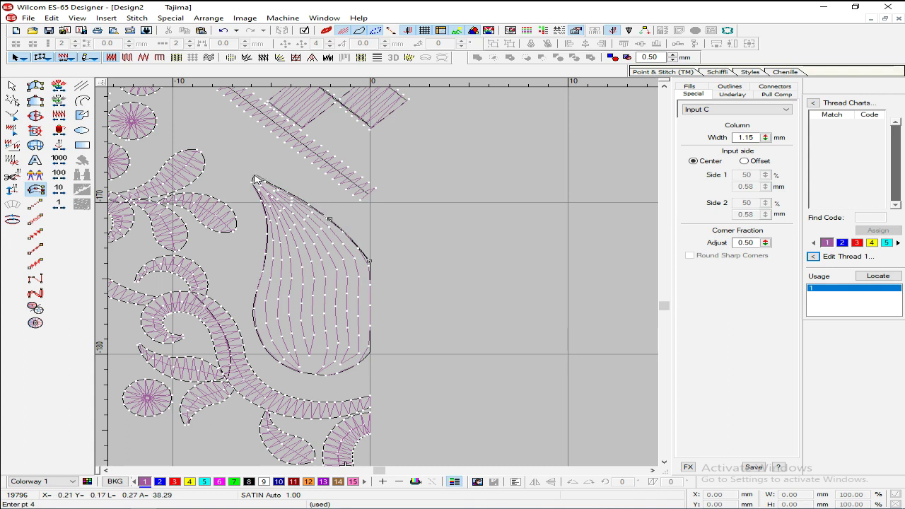
pyautogui.click(259, 190)
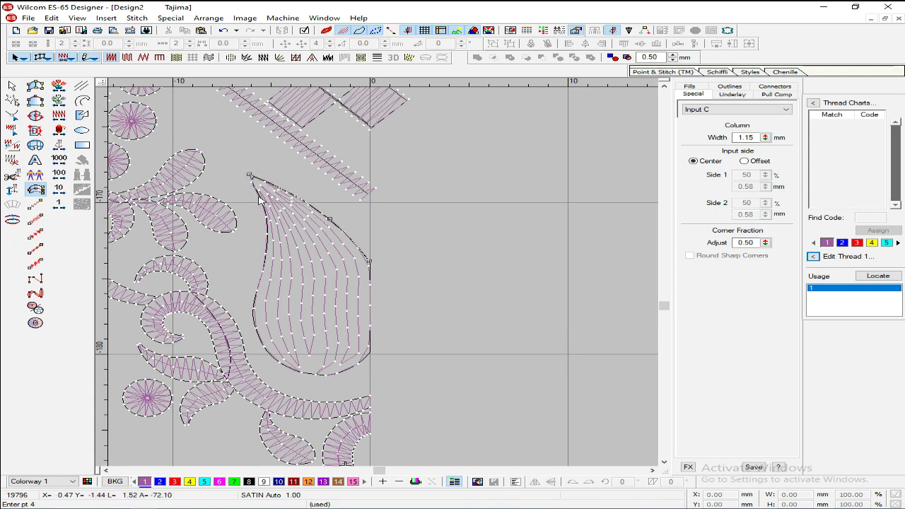
pyautogui.click(266, 238)
pyautogui.click(256, 287)
pyautogui.click(253, 316)
pyautogui.click(263, 347)
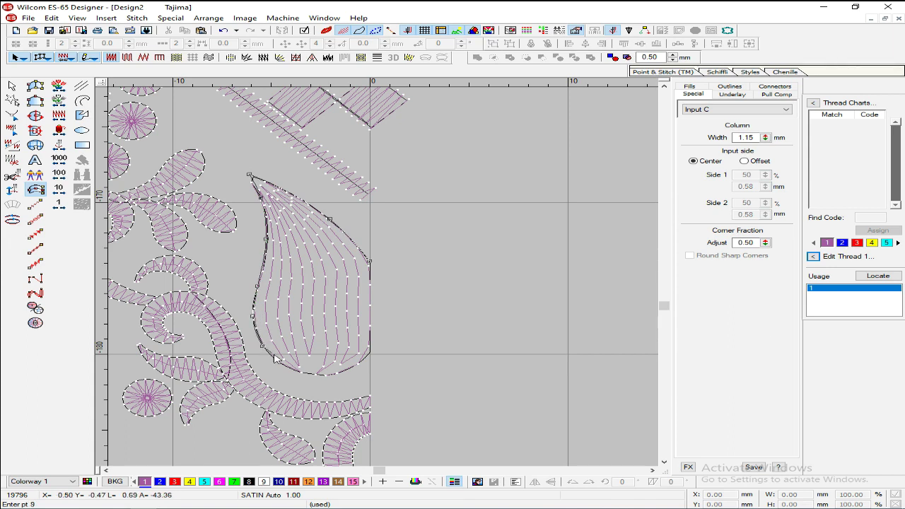
pyautogui.click(287, 364)
pyautogui.click(337, 377)
pyautogui.click(371, 356)
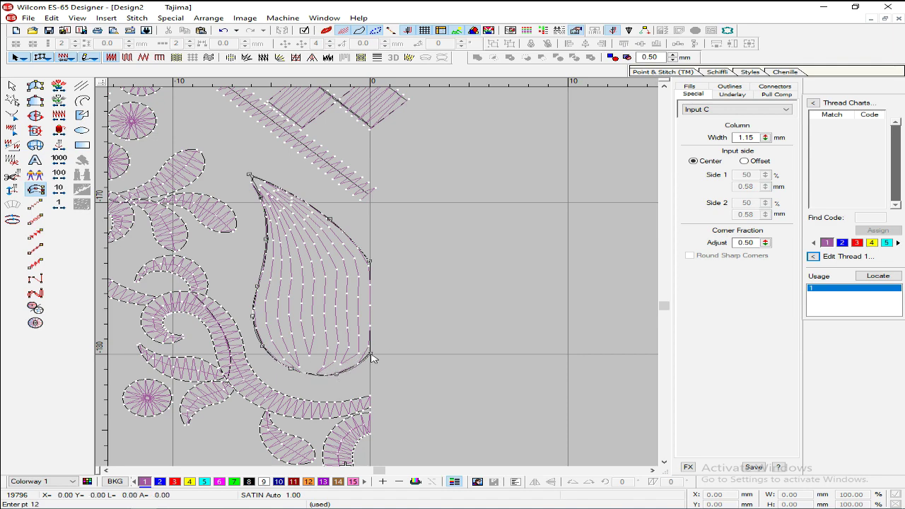
pyautogui.press('Return')
pyautogui.press('Return')
pyautogui.scroll(-2, 365, 281)
pyautogui.scroll(1, 368, 276)
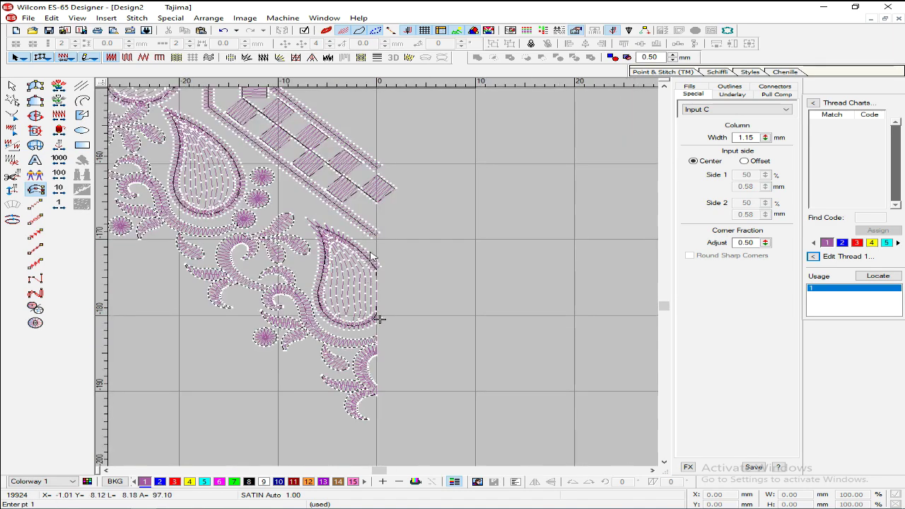
pyautogui.press('Escape')
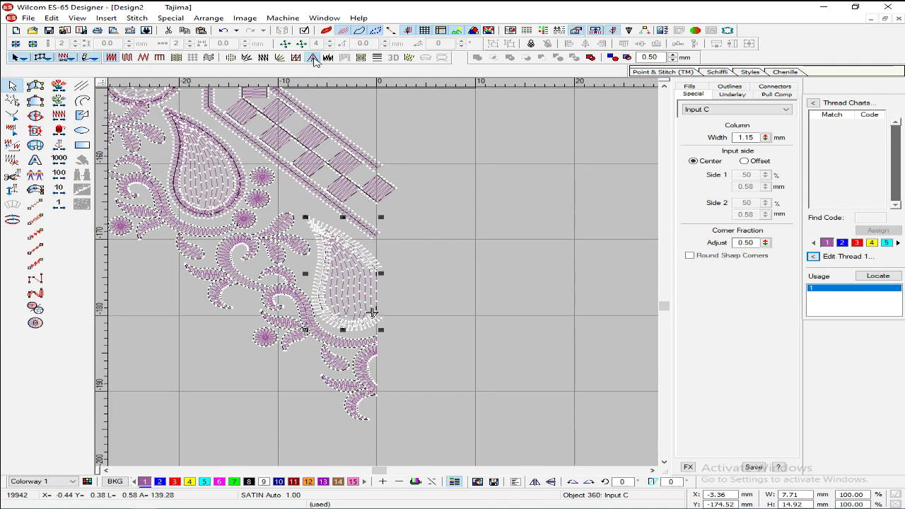
# Step: Compare the lowest drop's satin border with and without the corner effect at its pointed tip, and leave the effect on
pyautogui.press('t')
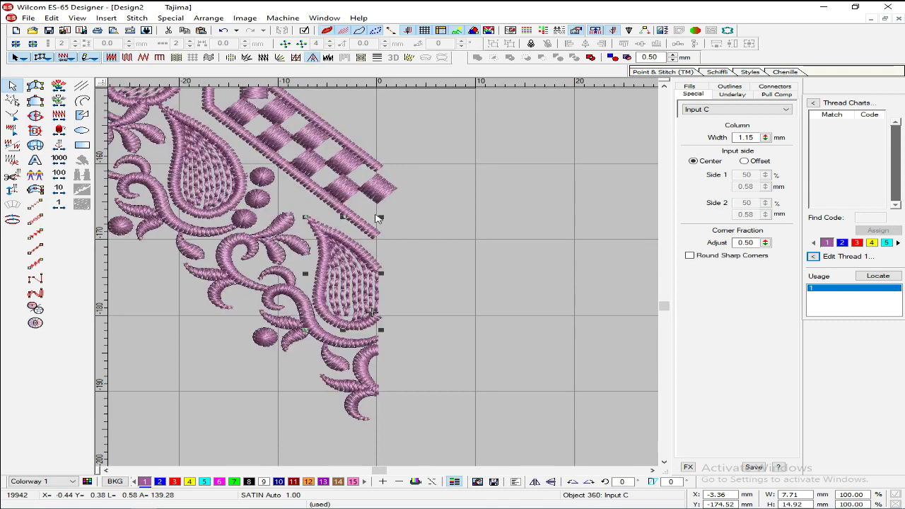
pyautogui.press('Escape')
pyautogui.press('Escape')
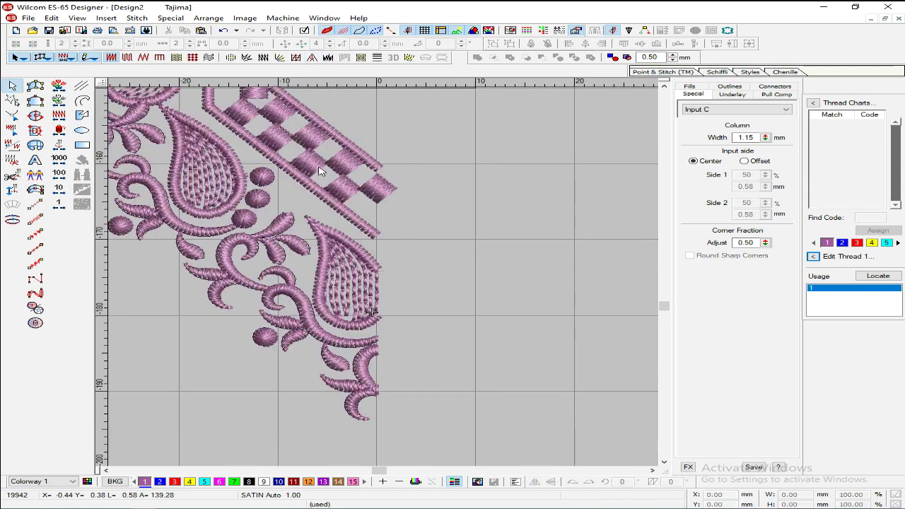
pyautogui.press('t')
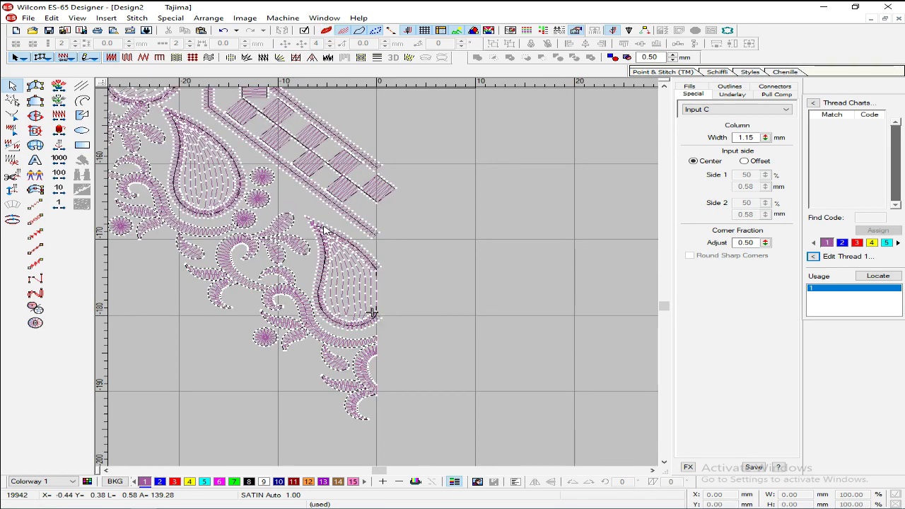
pyautogui.click(325, 230)
pyautogui.press('t')
pyautogui.click(315, 57)
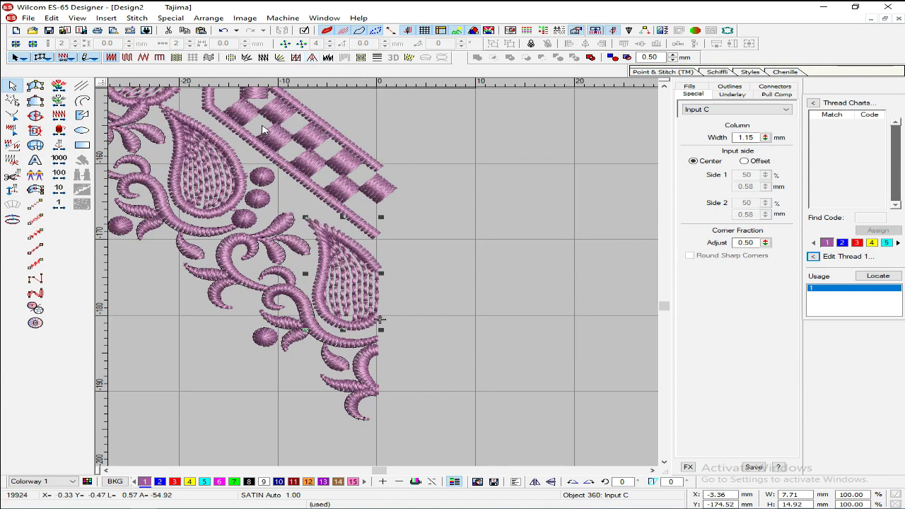
pyautogui.press('b')
pyautogui.moveTo(400, 288); pyautogui.dragTo(306, 214)
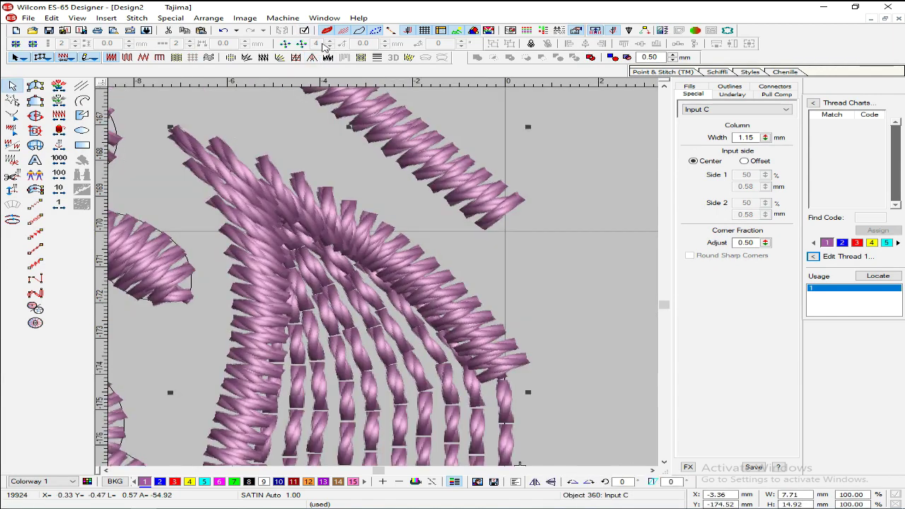
pyautogui.hotkey('shift', 'z')
pyautogui.click(313, 59)
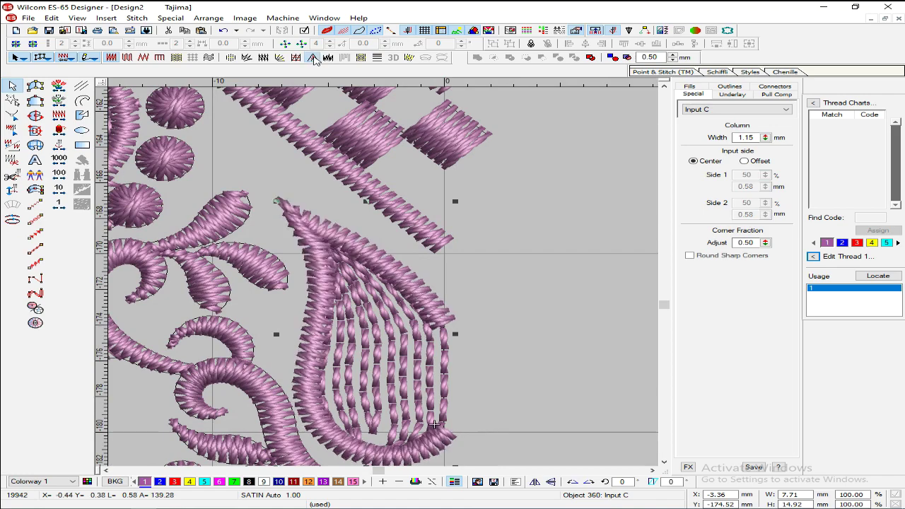
pyautogui.click(313, 59)
pyautogui.click(315, 60)
# Step: Delete the topmost paisley motif that stands above the upper end of the checkered border
pyautogui.hotkey('shift', 'z')
pyautogui.hotkey('shift', 'z')
pyautogui.hotkey('shift', 'z')
pyautogui.hotkey('shift', 'z')
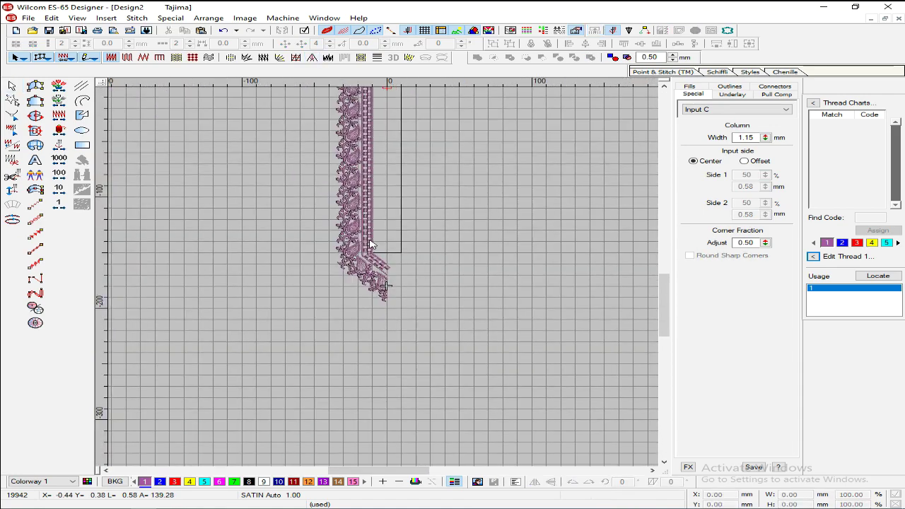
pyautogui.scroll(5, 369, 244)
pyautogui.press('z')
pyautogui.click(318, 143)
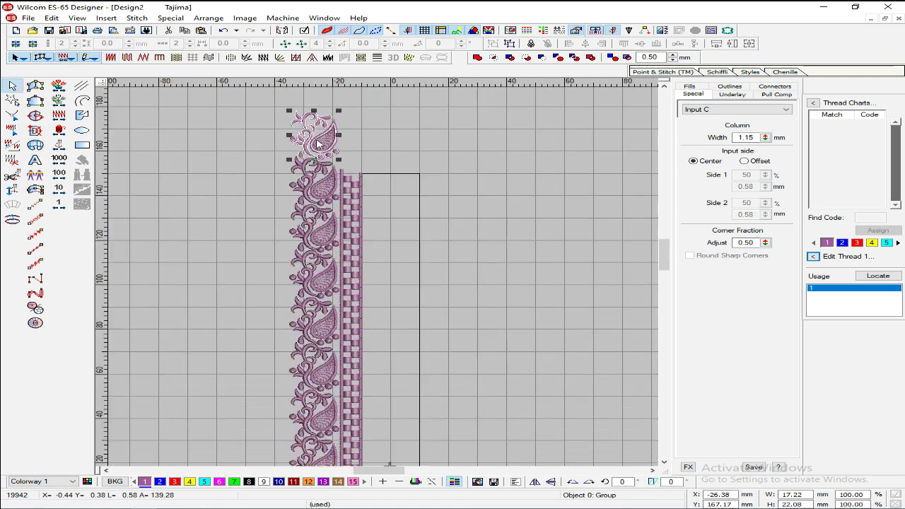
pyautogui.press('Delete')
# Step: Group all objects of the lace, including its diagonal lower end, into one object
pyautogui.scroll(-6, 400, 418)
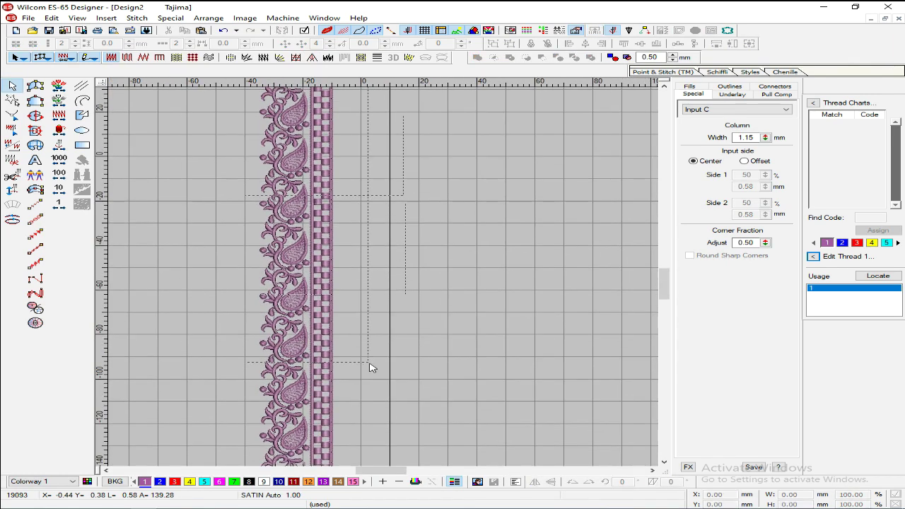
pyautogui.scroll(-3, 374, 374)
pyautogui.hotkey('ctrl', 'a')
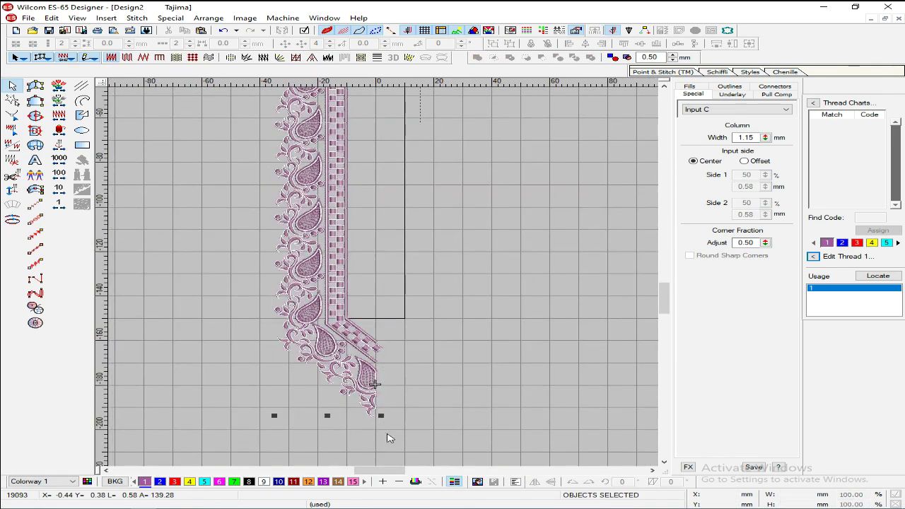
pyautogui.hotkey('ctrl', 'g')
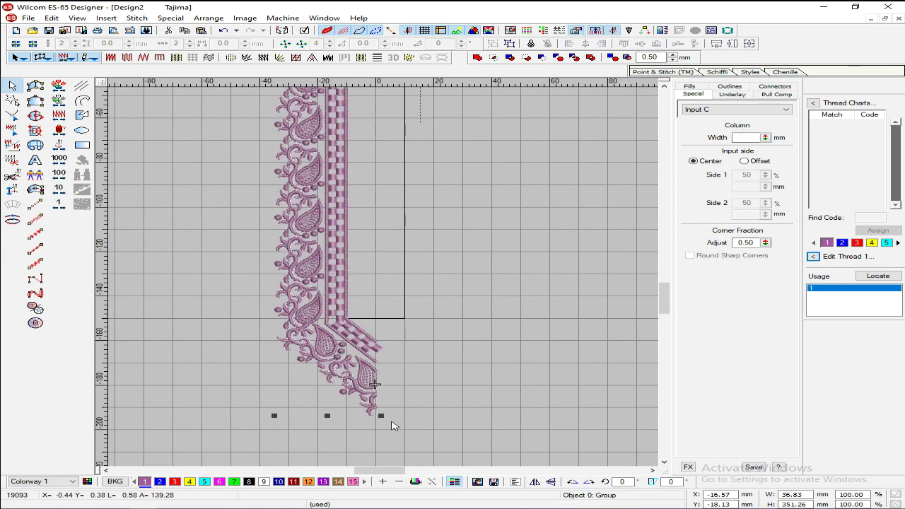
# Step: Duplicate the grouped lace at X 16.57 mm and mirror the copy horizontally to form the opposite half
pyautogui.hotkey('ctrl', 'd')
pyautogui.click(713, 495)
pyautogui.press('BackSpace')
pyautogui.press('Return')
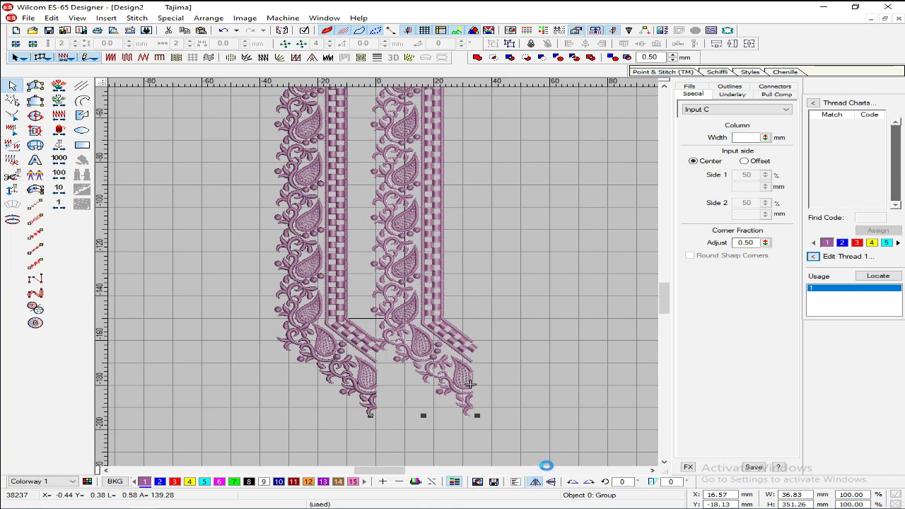
pyautogui.click(570, 432)
# Step: Digitize an Input A satin square of about 4 mm over the centre square of the V-shaped checkered border
pyautogui.press('z')
pyautogui.hotkey('shift', 'z')
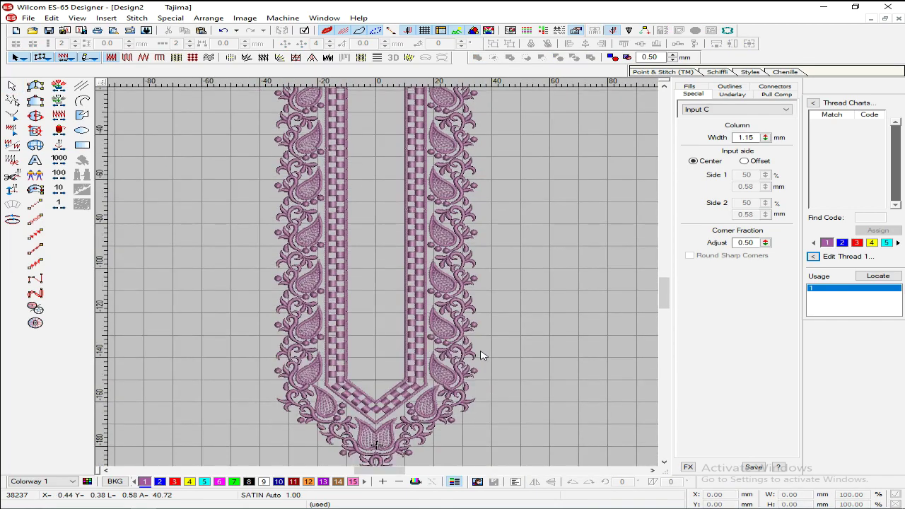
pyautogui.press('z')
pyautogui.press('z')
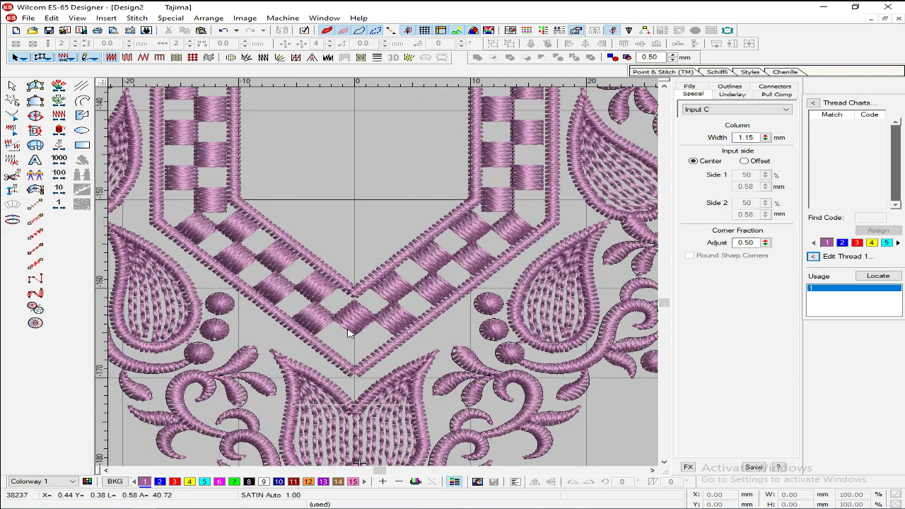
pyautogui.click(35, 86)
pyautogui.click(337, 321)
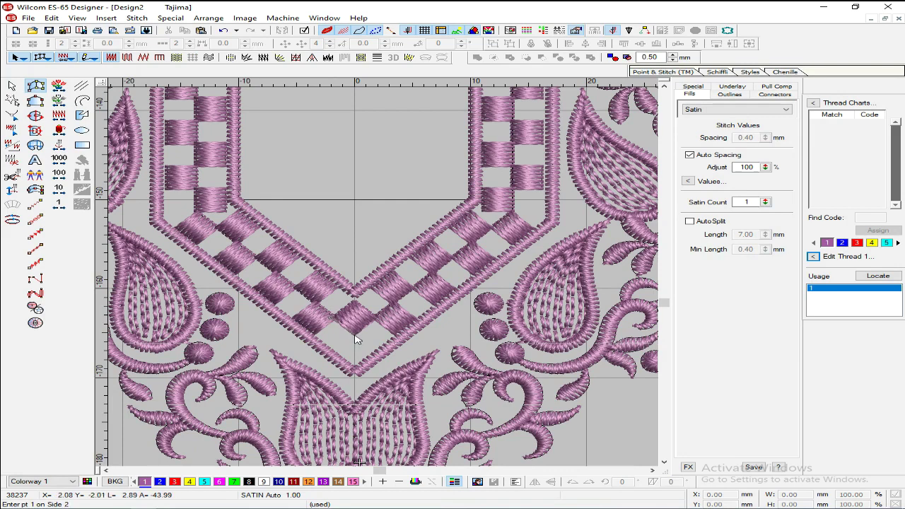
pyautogui.click(354, 297)
pyautogui.click(377, 318)
pyautogui.press('Return')
pyautogui.press('Escape')
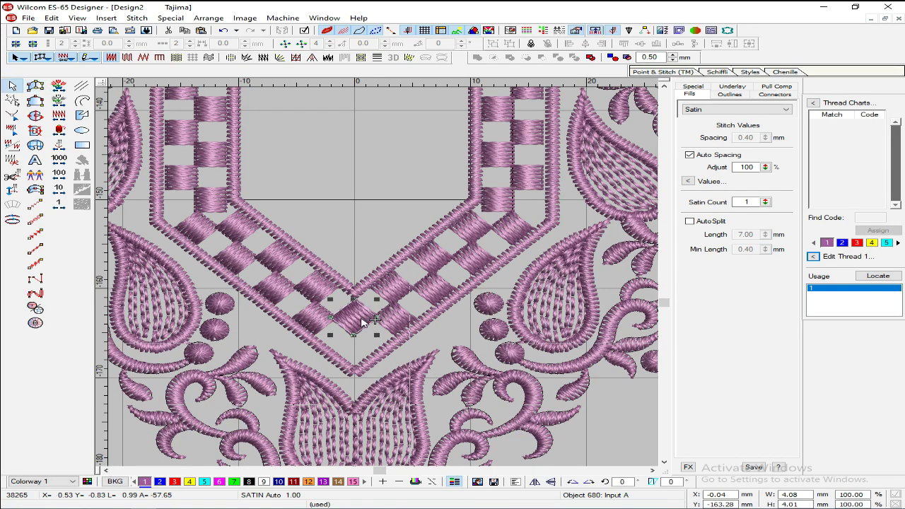
# Step: Move the new satin square down into the V's empty tip at Y -166.78 mm and shrink it to about 3.6 by 3.5 mm
pyautogui.press('Escape')
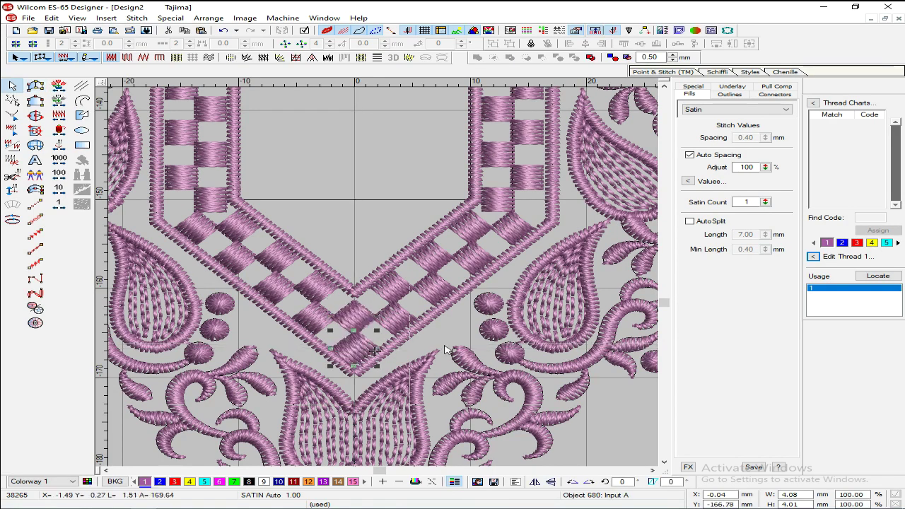
pyautogui.scroll(-2, 504, 330)
pyautogui.scroll(2, 519, 319)
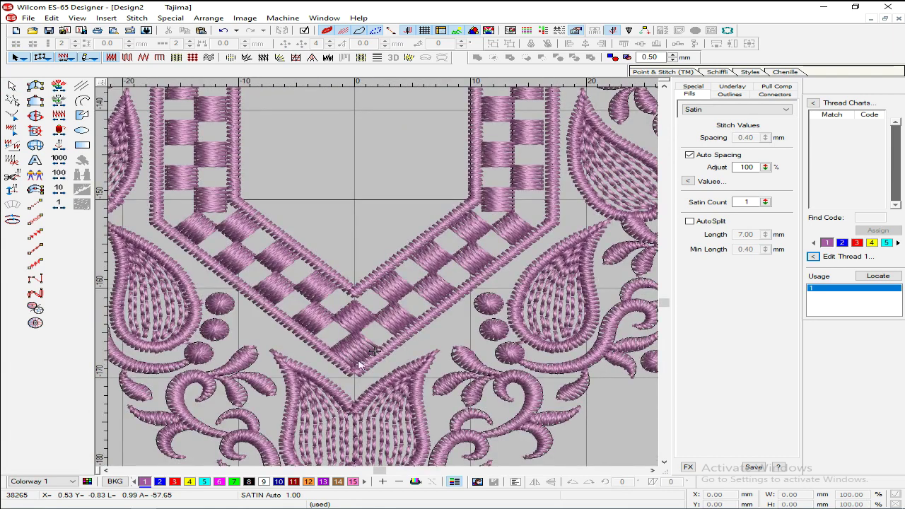
pyautogui.click(358, 356)
pyautogui.moveTo(376, 330); pyautogui.dragTo(376, 333)
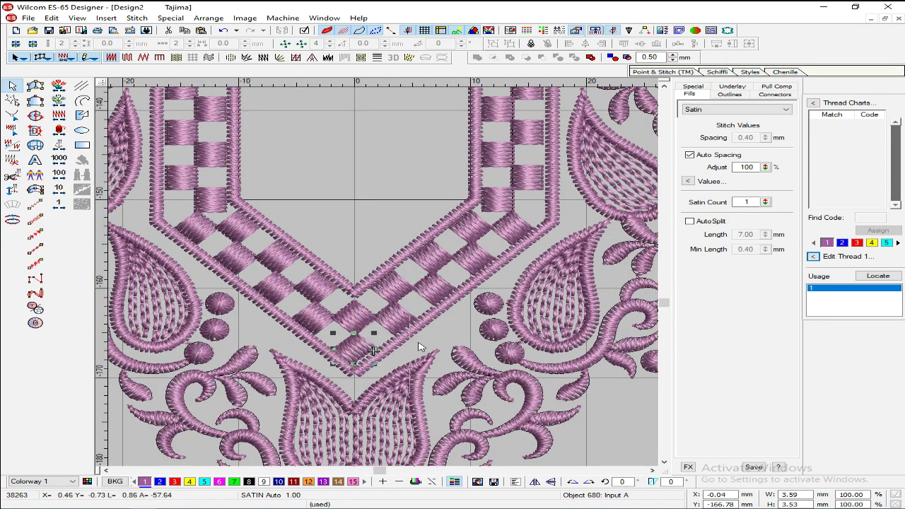
pyautogui.press('Escape')
# Step: Apply Auto Start and End to the design with the start and end point at its top centre
pyautogui.scroll(-2, 424, 347)
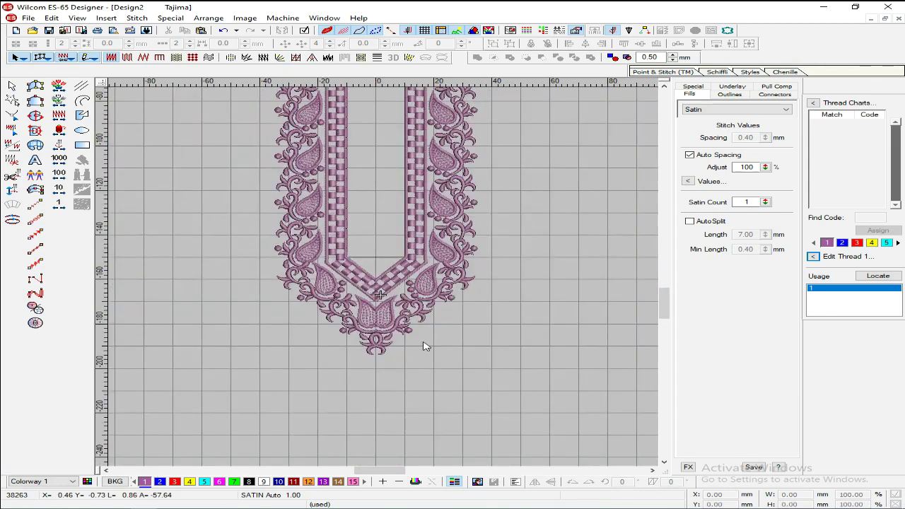
pyautogui.scroll(-2, 480, 319)
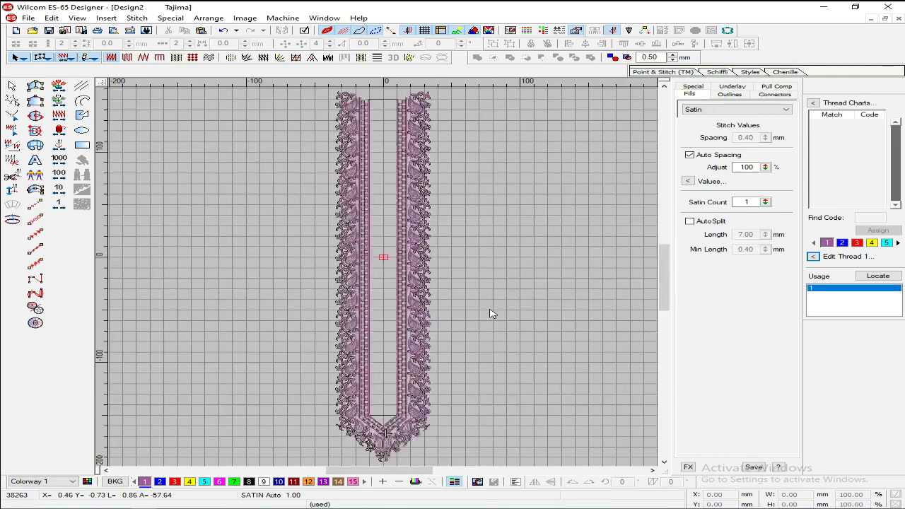
pyautogui.click(135, 18)
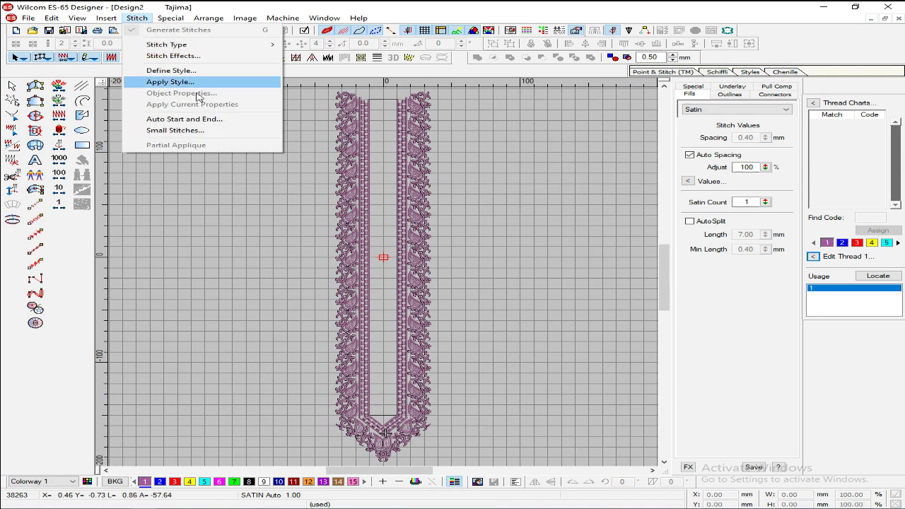
pyautogui.click(204, 120)
pyautogui.click(368, 167)
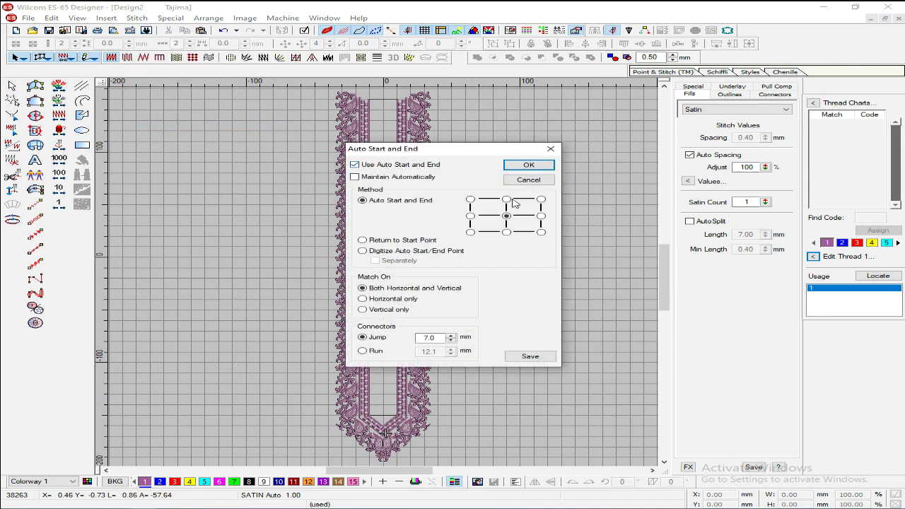
pyautogui.click(530, 166)
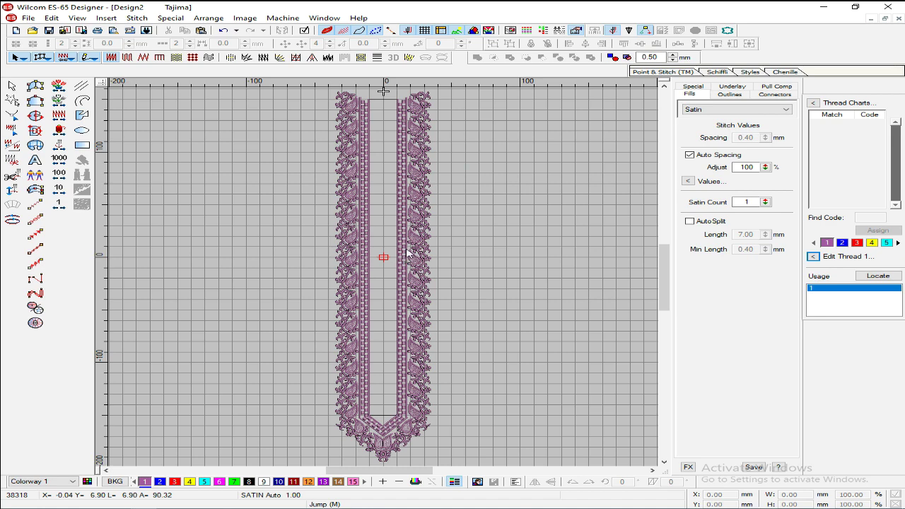
# Step: Examine the finished symmetrical neckline as a whole and its pointed lower end up close
pyautogui.press('b')
pyautogui.moveTo(330, 375); pyautogui.dragTo(455, 388)
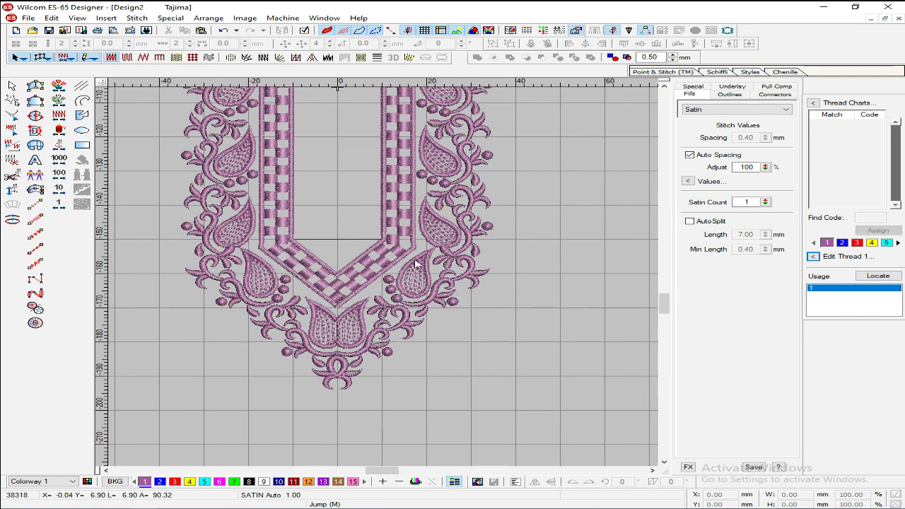
pyautogui.press('0')
pyautogui.press('b')
pyautogui.moveTo(333, 347); pyautogui.dragTo(412, 432)
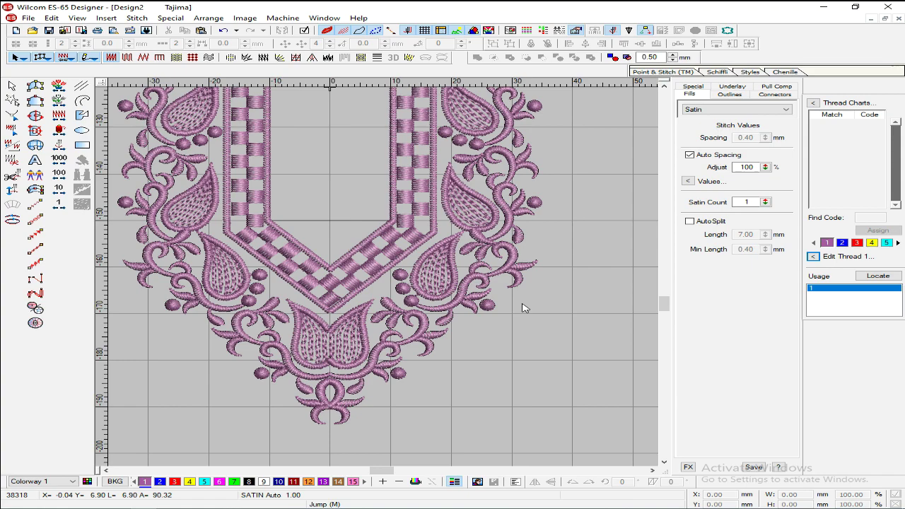
pyautogui.hotkey('shift', 'z')
pyautogui.press('z')
pyautogui.press('0')
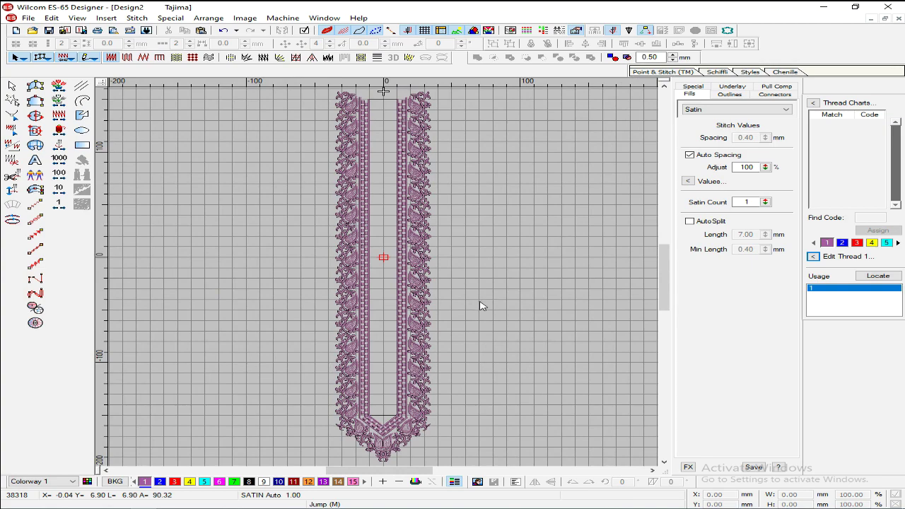
pyautogui.press('b')
pyautogui.moveTo(326, 374); pyautogui.dragTo(423, 384)
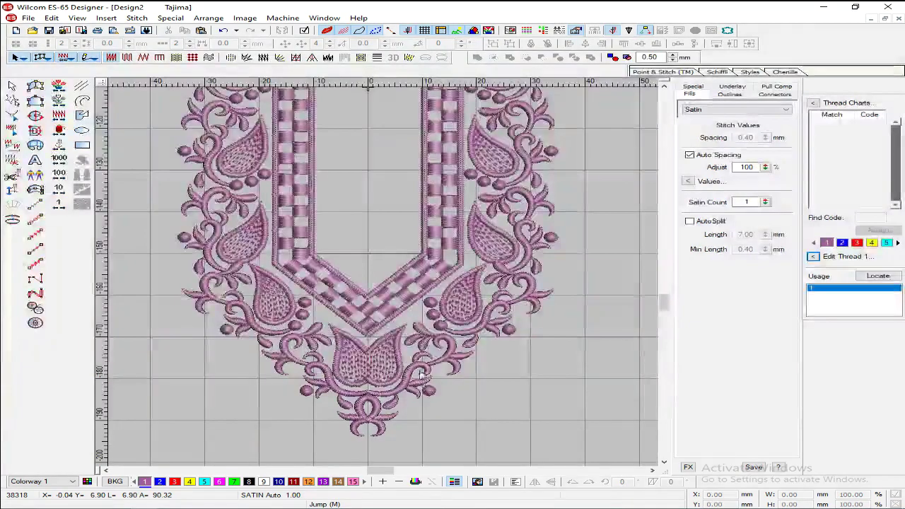